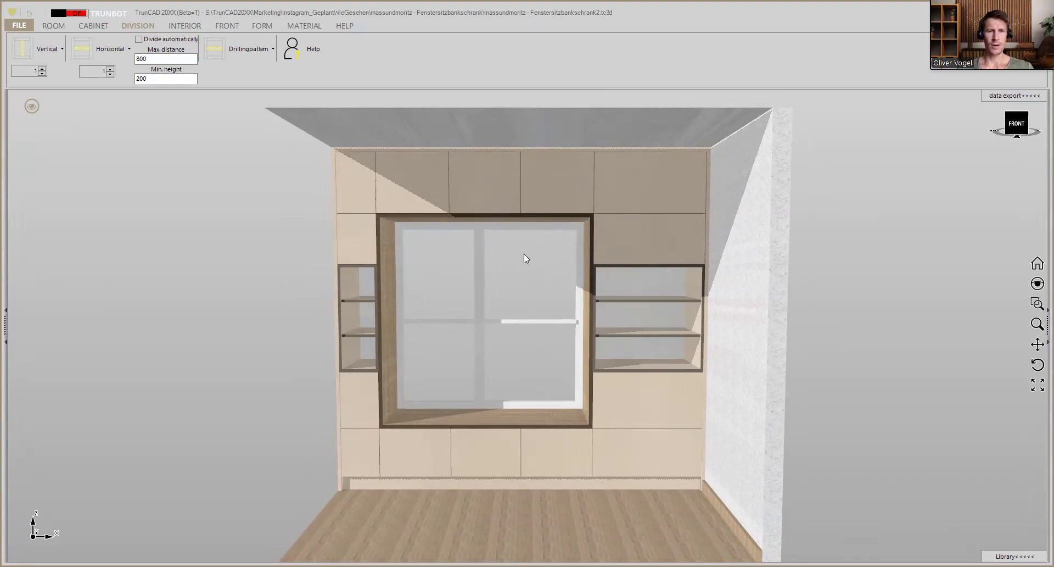
Step: Switch from the plain presentation view to the dimensioned view of the window seat cupboard and hide the surrounding room
left_click(34, 108)
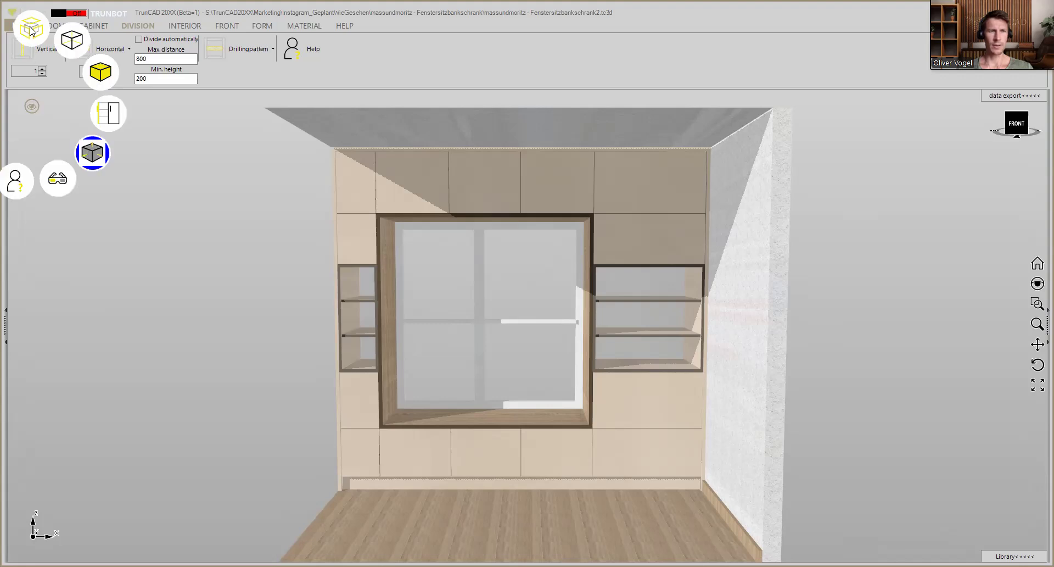
left_click(89, 152)
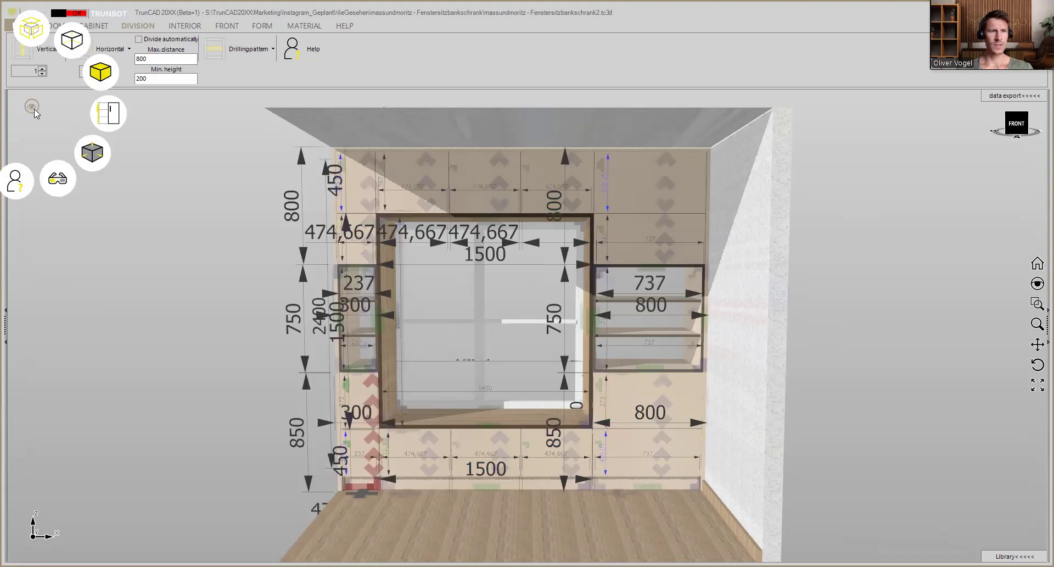
left_click(31, 36)
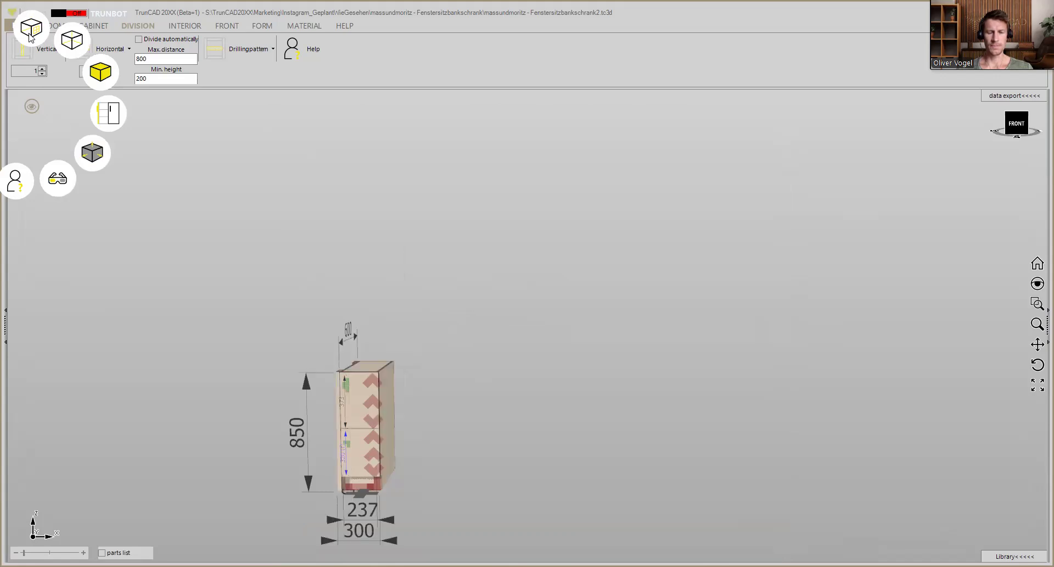
left_click(393, 266)
middle_click_drag(240, 260, 252, 322)
scroll(225, 281, "down", 2)
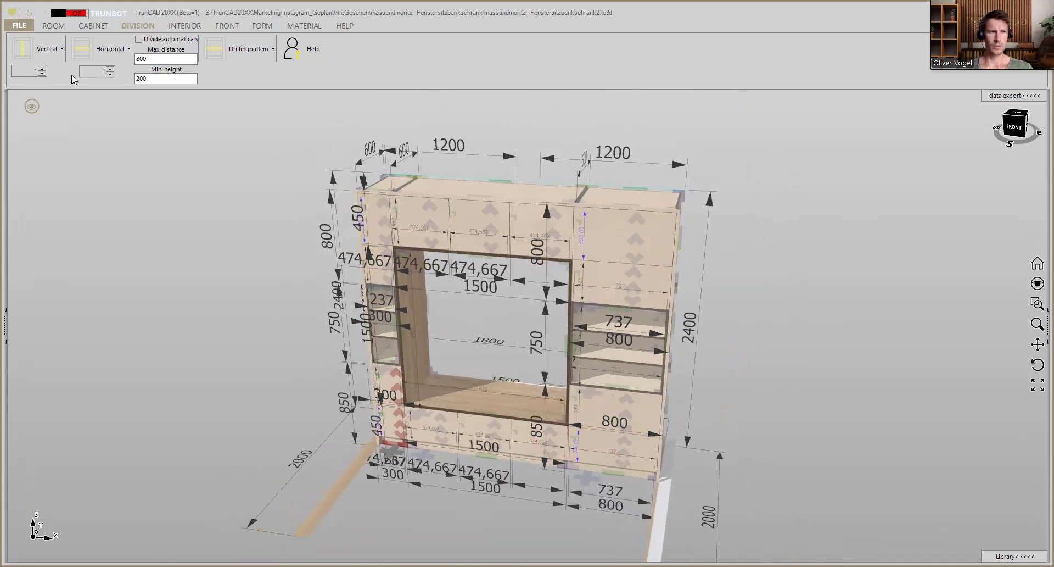
Step: Start saving the project and go to the folder S:\TrunCAD20XX\Videoablage\Webinare\Englisch\2026_06_03 - Window seat cupboard_OV
left_click(21, 26)
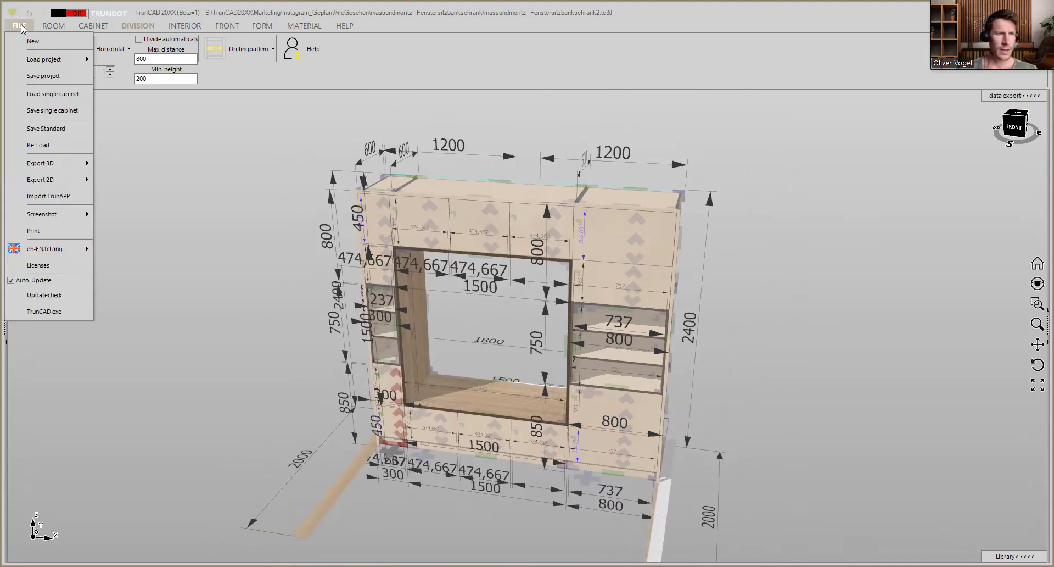
left_click(57, 71)
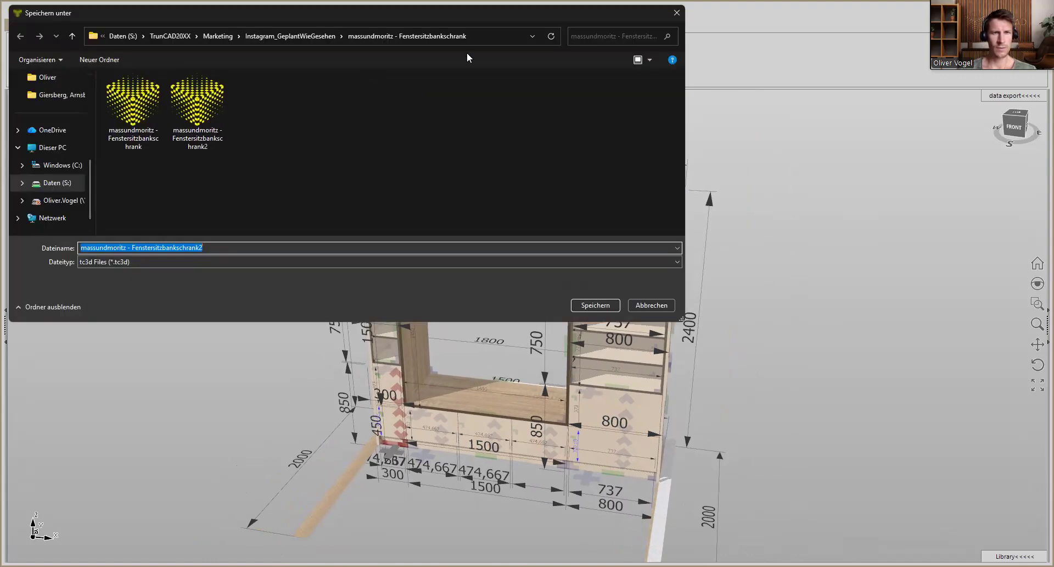
left_click(481, 34)
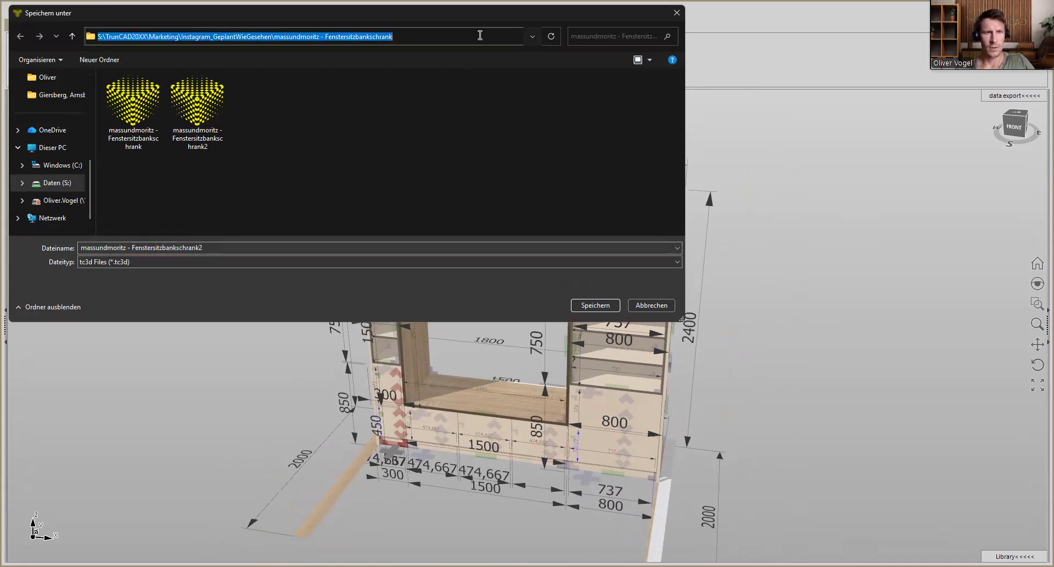
key("alt+Tab")
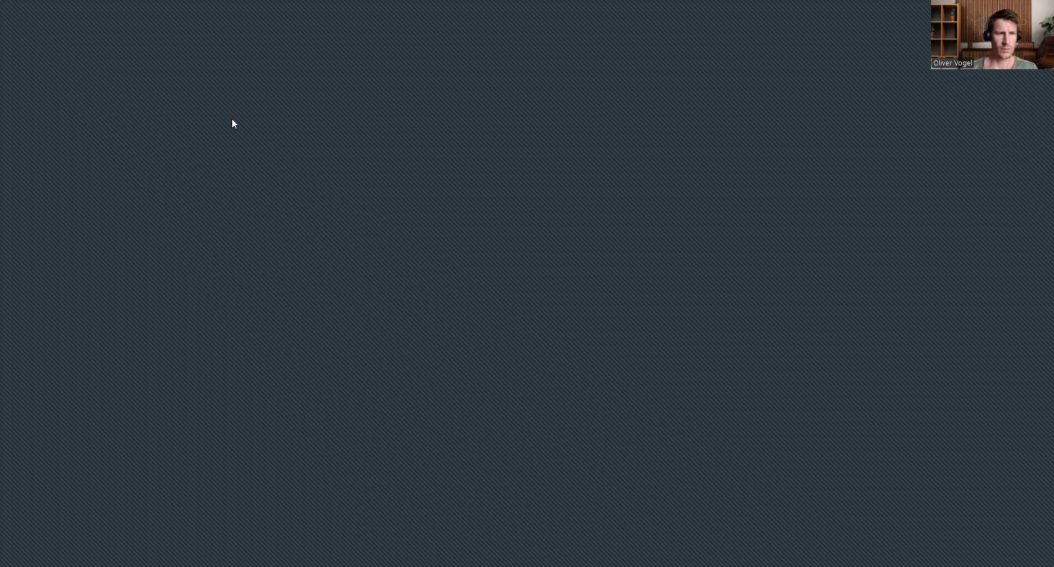
key("alt+Tab")
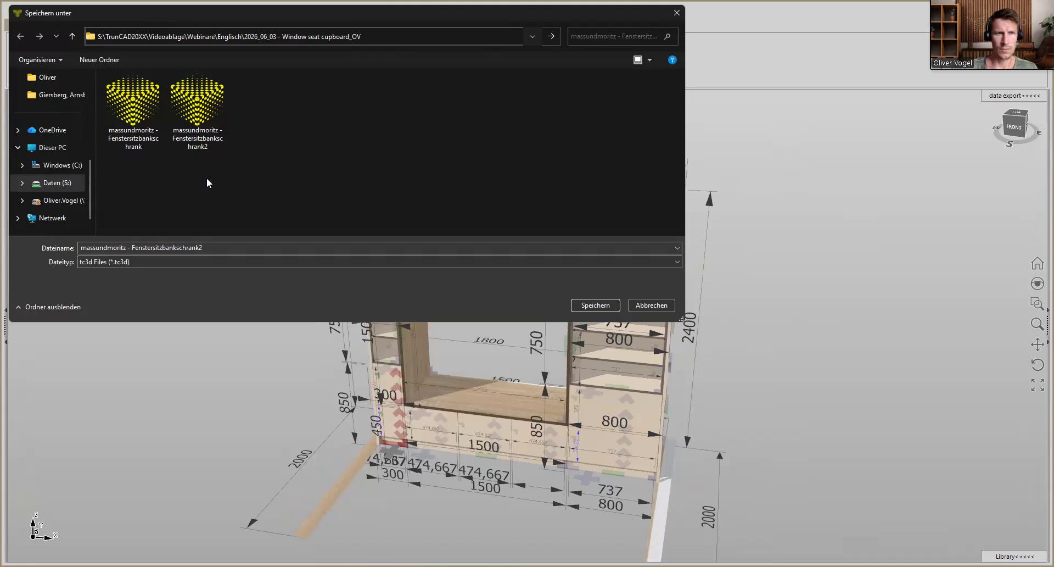
key("Return")
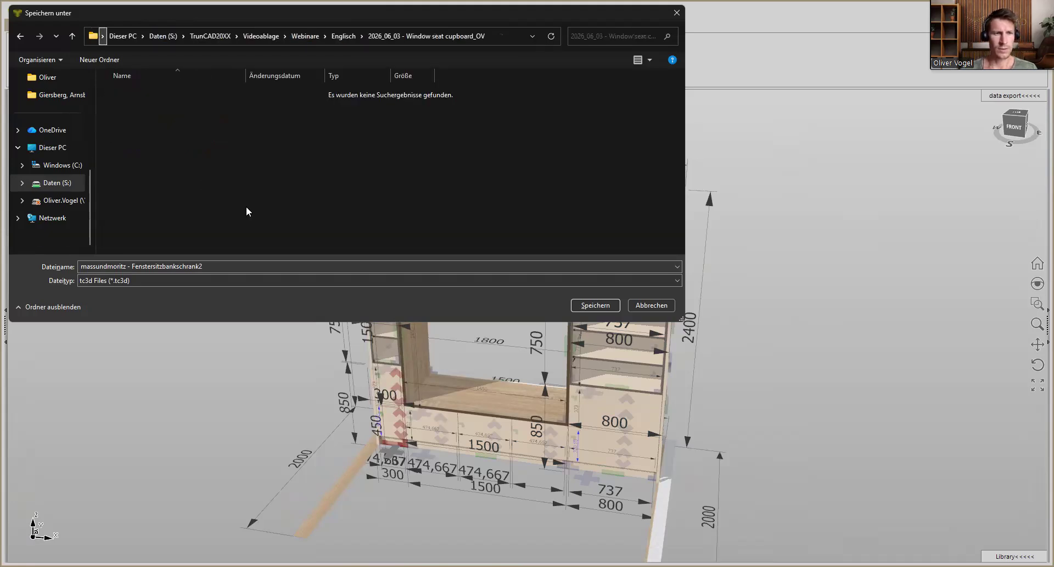
Step: Name the project file "Window seat cupboard" and save it as a tc3d file
left_click(224, 268)
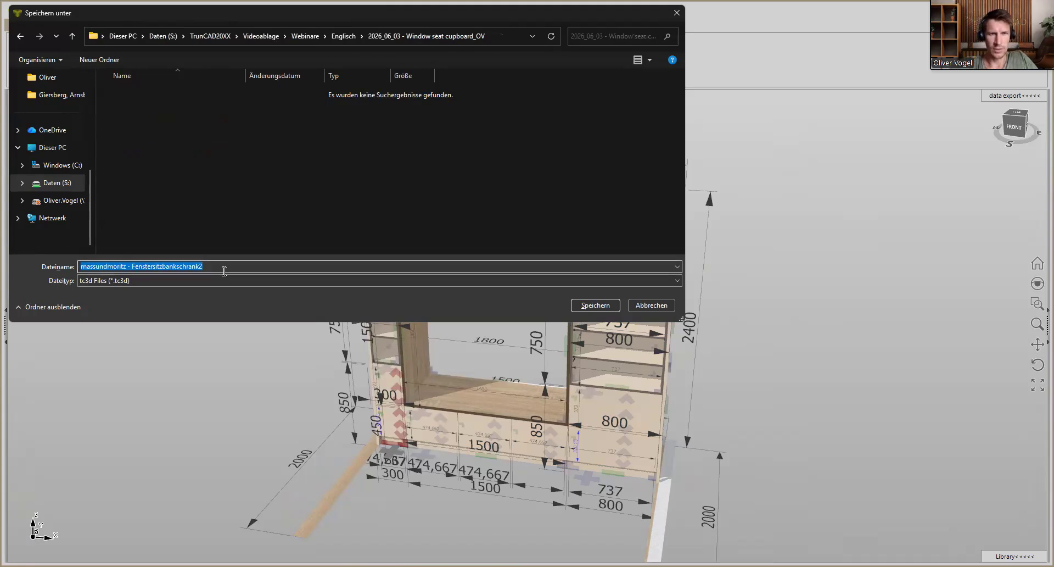
type("Wind")
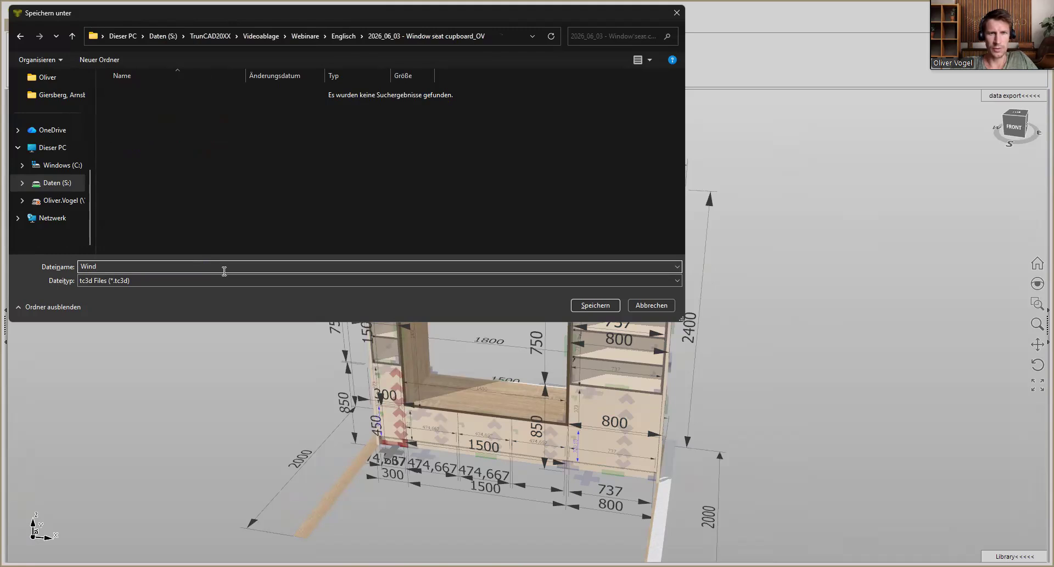
type("ow s")
type("aet")
type(" cupbo")
type("ard")
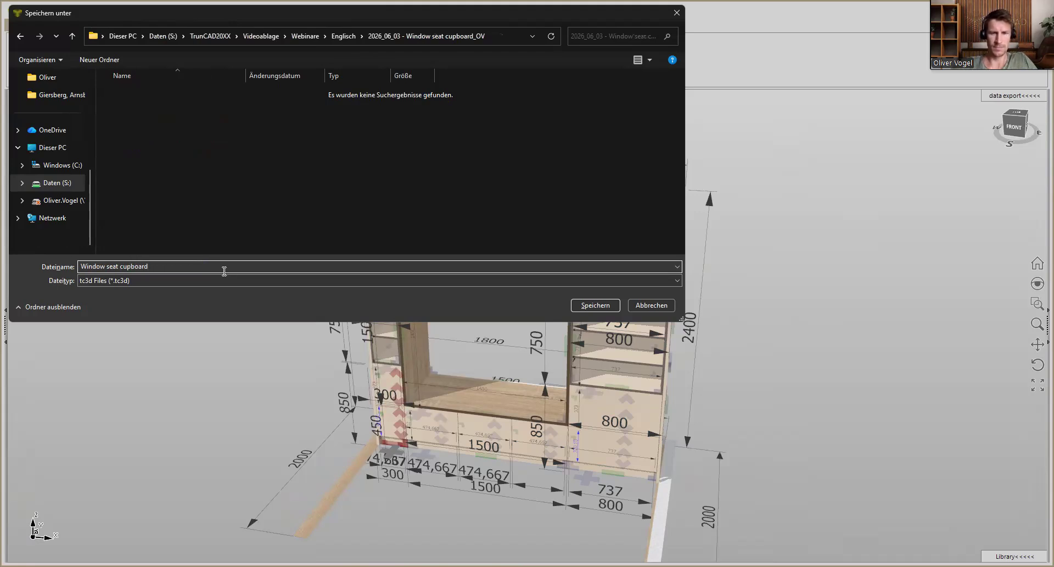
left_click(608, 306)
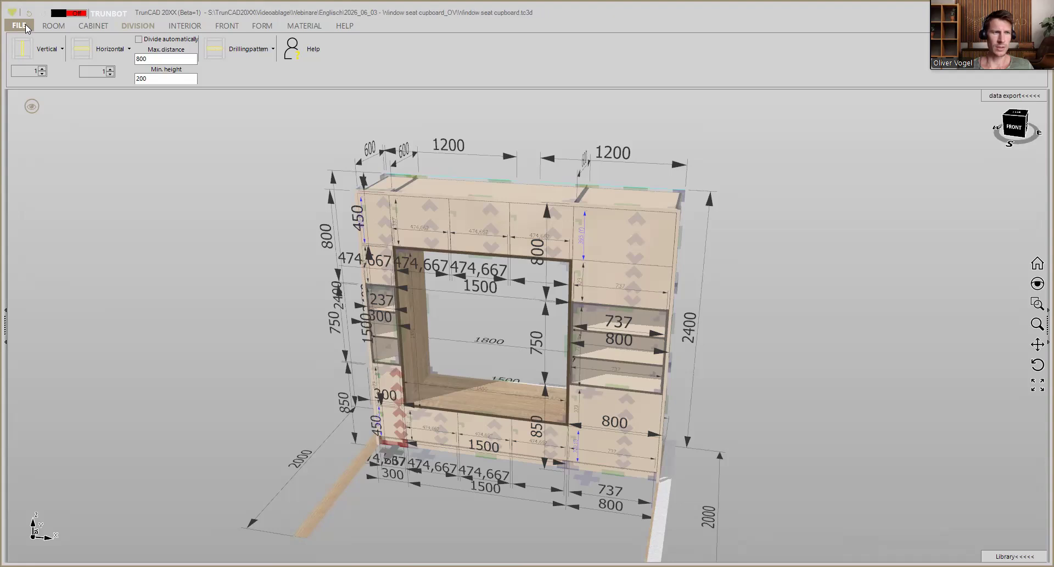
Step: Start a new project with the default cabinet
left_click(25, 24)
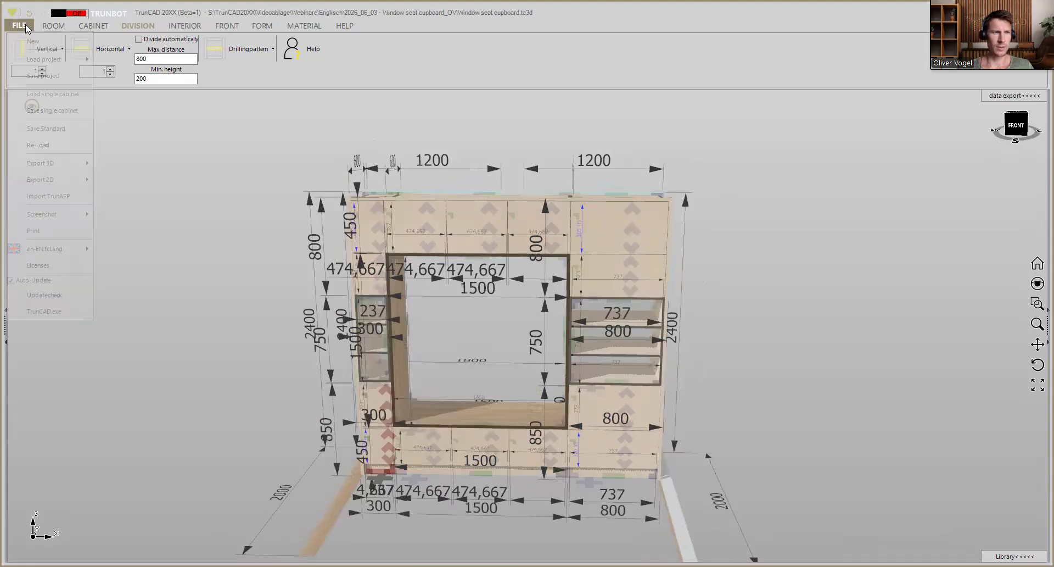
left_click(33, 41)
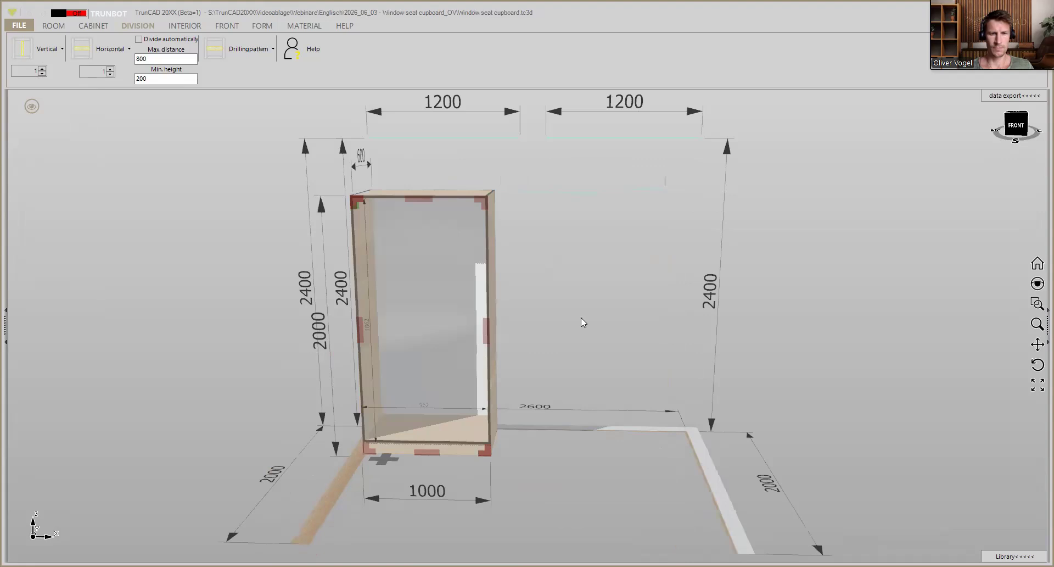
left_click_drag(603, 313, 604, 291)
scroll(598, 305, "down", 3)
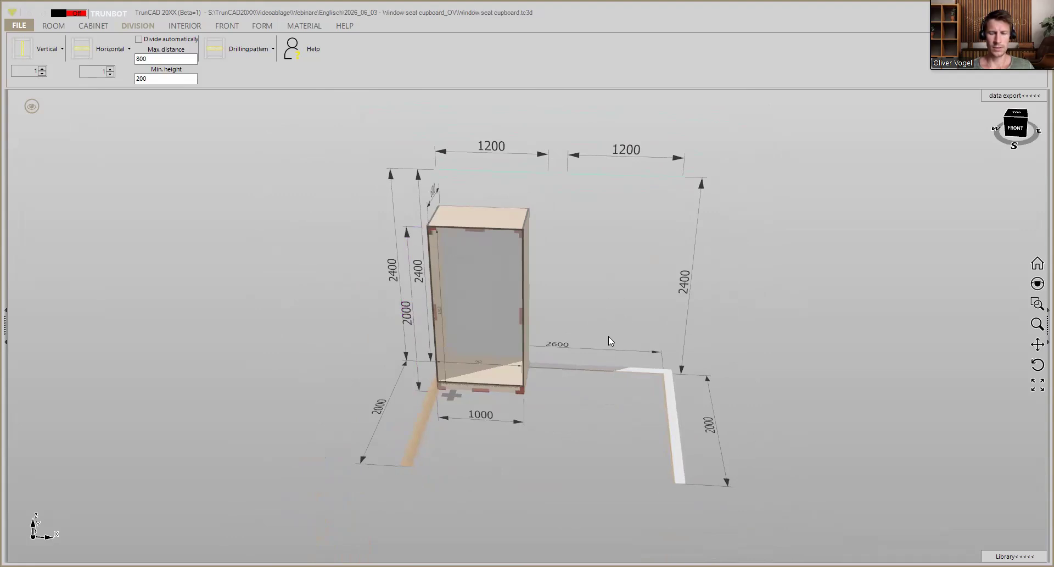
scroll(608, 336, "up", 3)
scroll(615, 234, "down", 3)
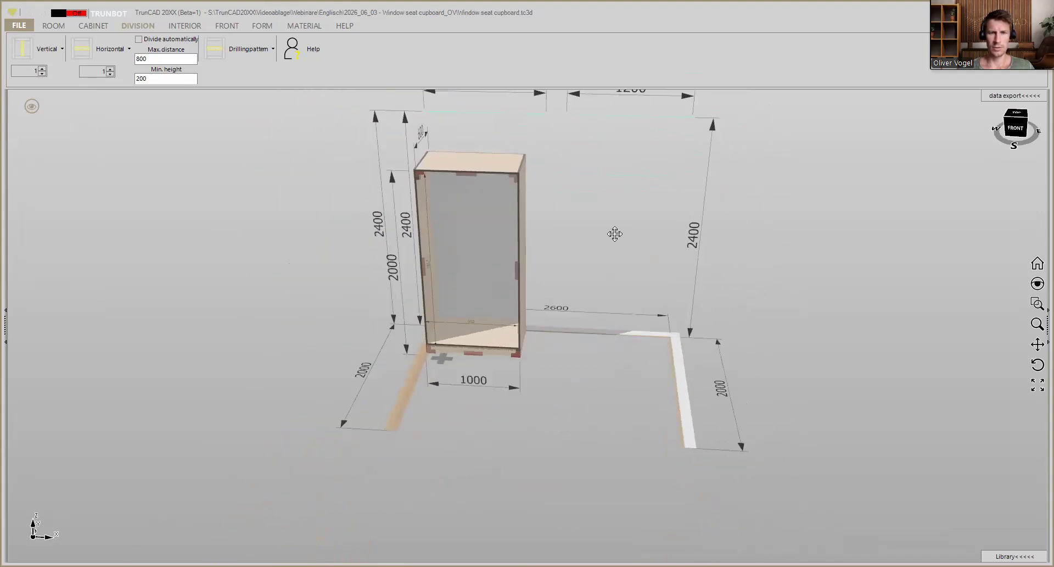
middle_click_drag(614, 234, 581, 261)
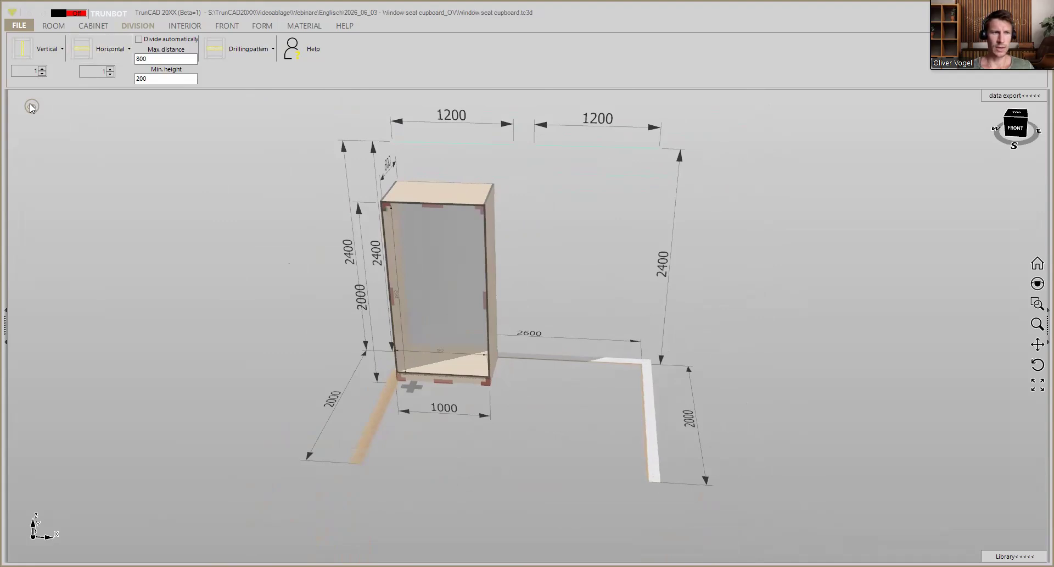
Step: Show the room and place a window in the back wall, 1500 wide, 1500 high, 300 from the left and 450 from the bottom
left_click(31, 27)
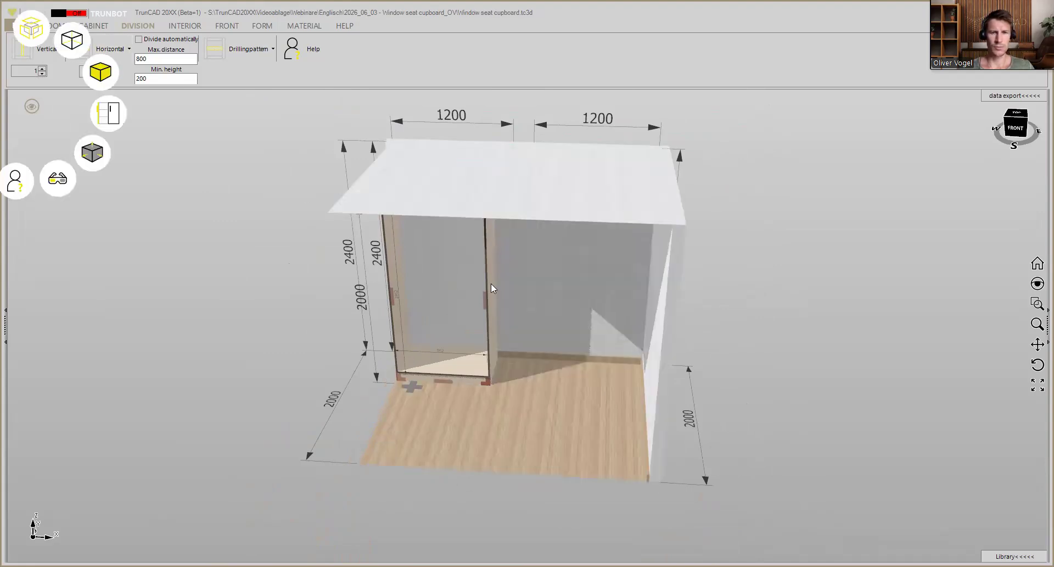
middle_click_drag(617, 250, 603, 249)
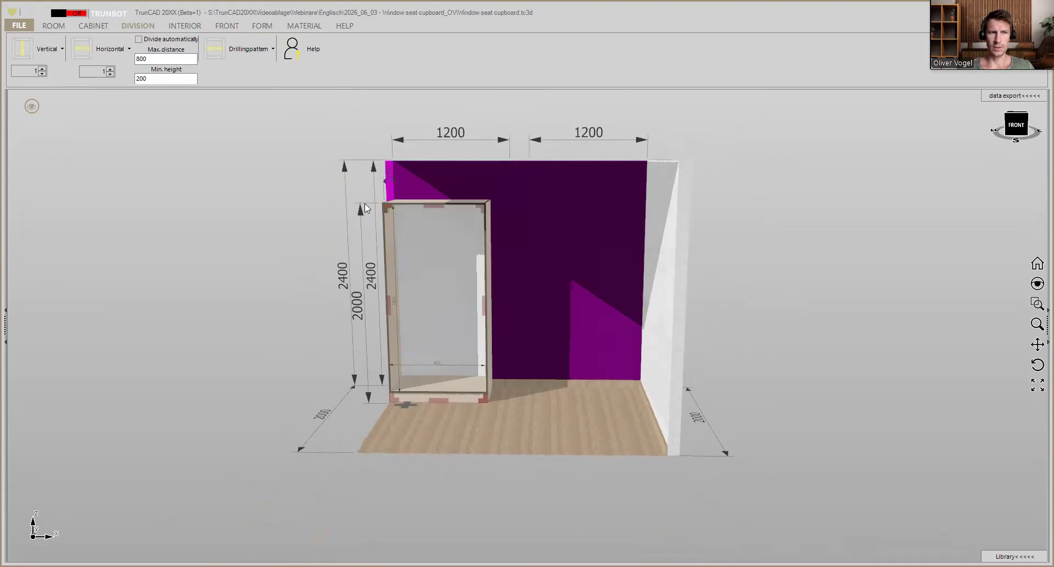
left_click(52, 29)
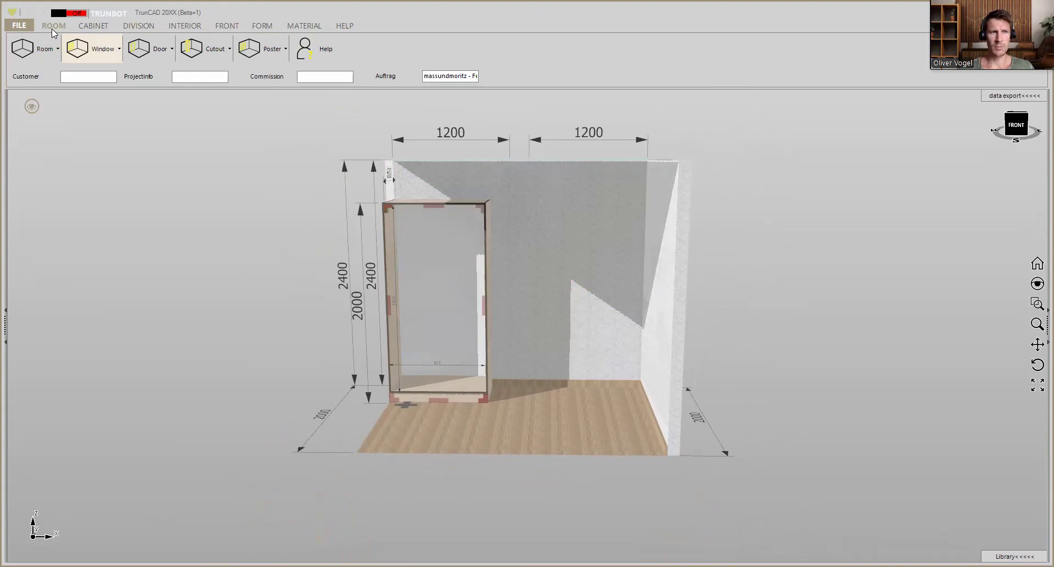
left_click(118, 50)
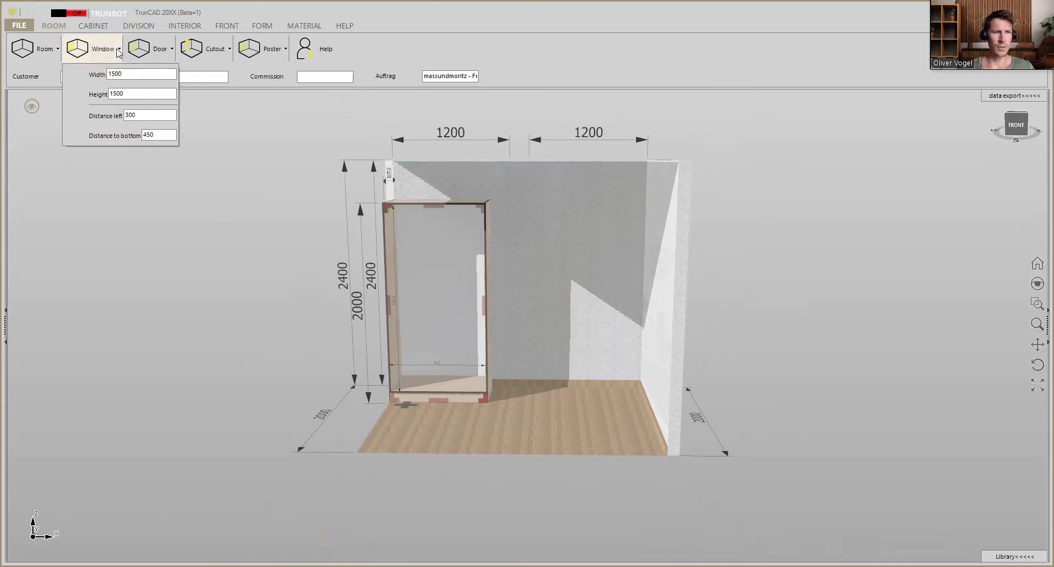
double_click(130, 74)
key("Tab")
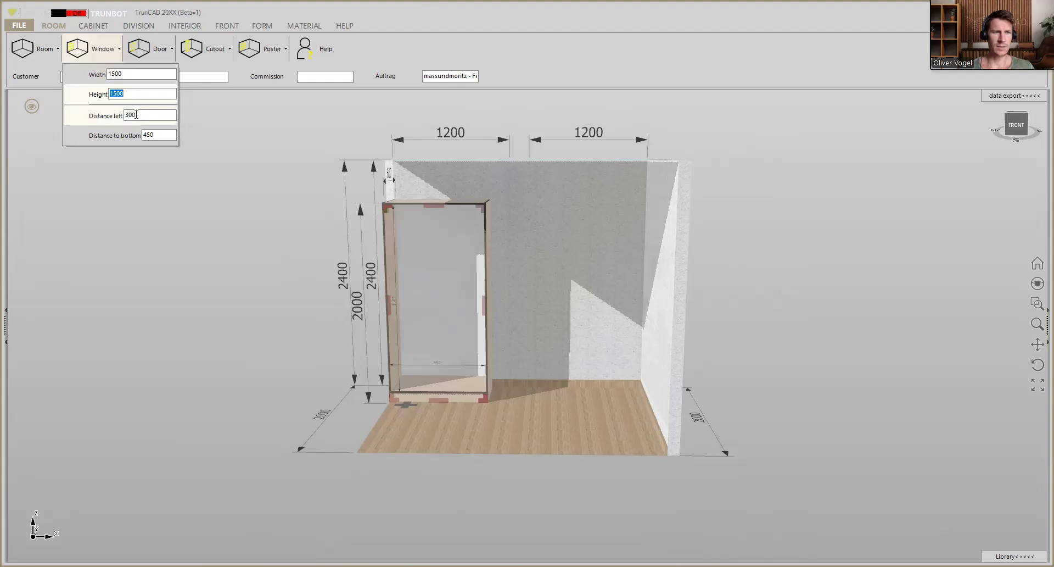
key("Tab")
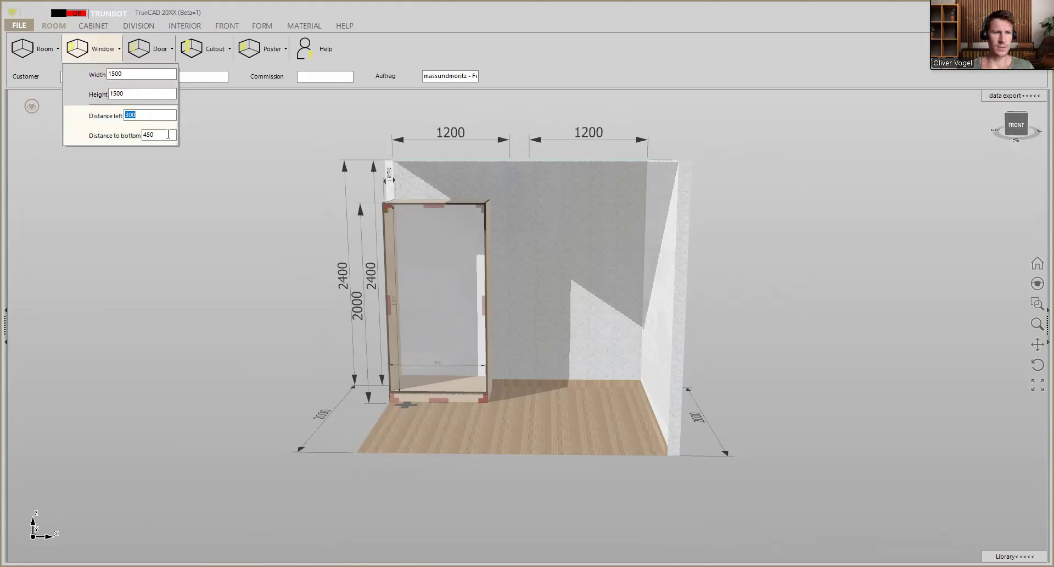
key("Tab")
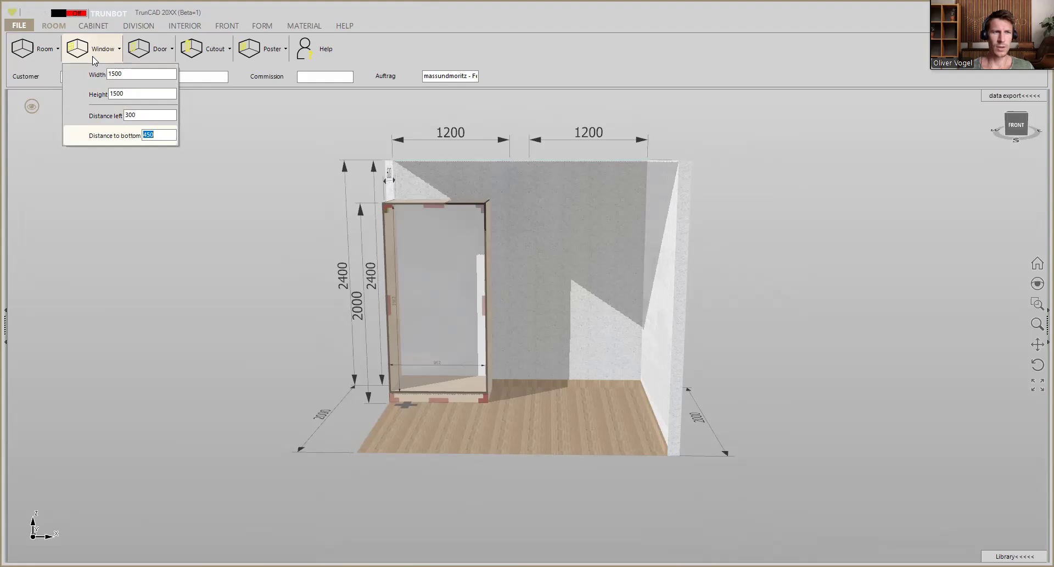
left_click_drag(90, 51, 544, 268)
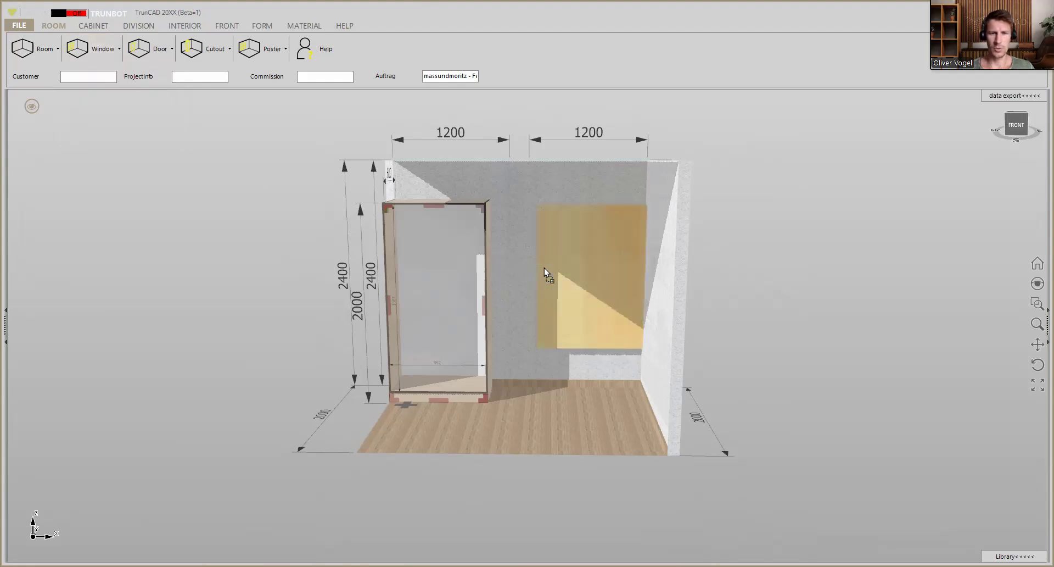
left_click_drag(539, 229, 537, 226)
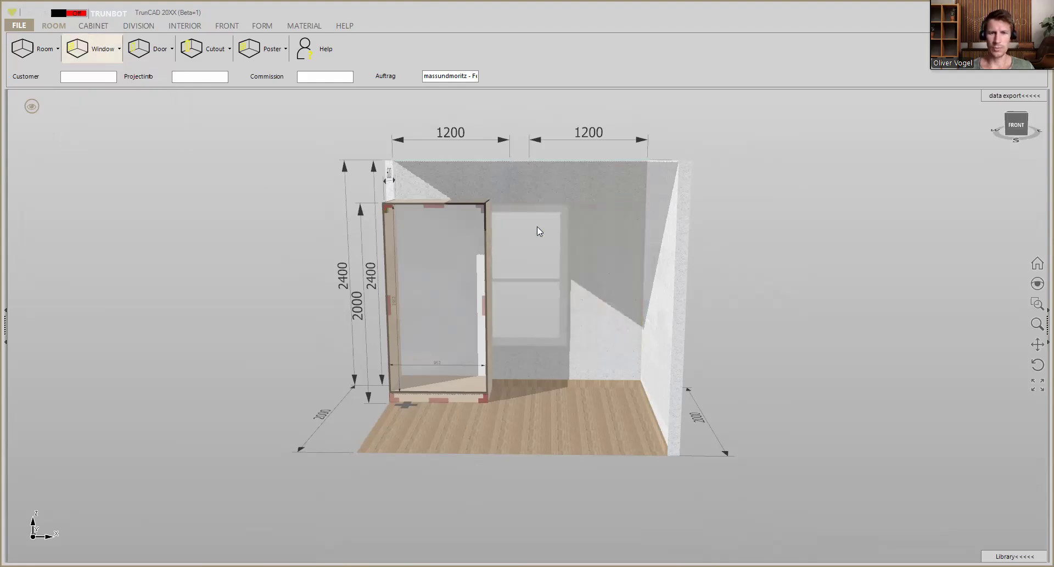
middle_click_drag(529, 230, 452, 233)
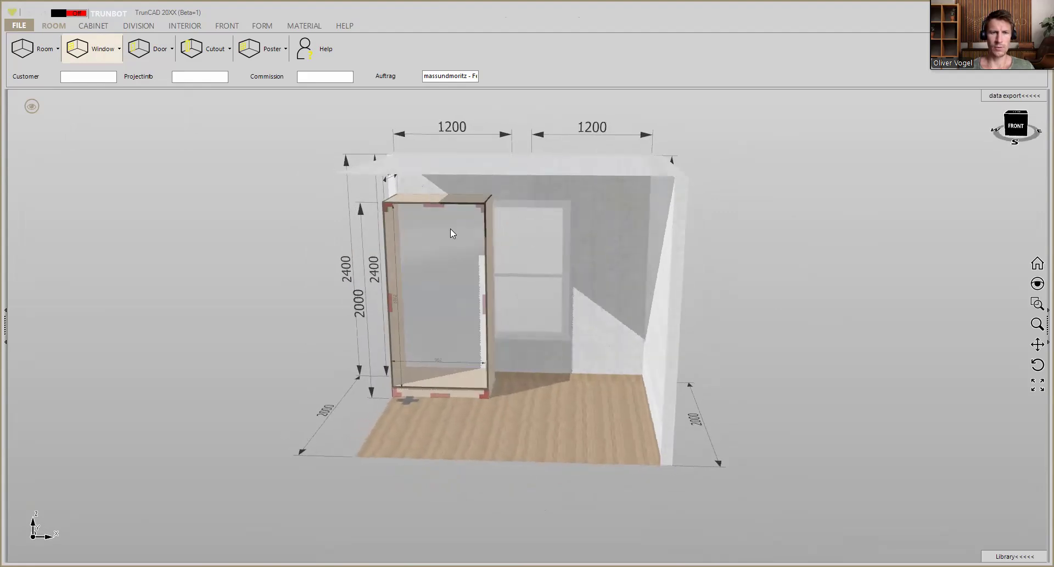
Step: Hide the room's walls, floor and ceiling so that only the cabinet and the dimensions are shown
left_click(33, 107)
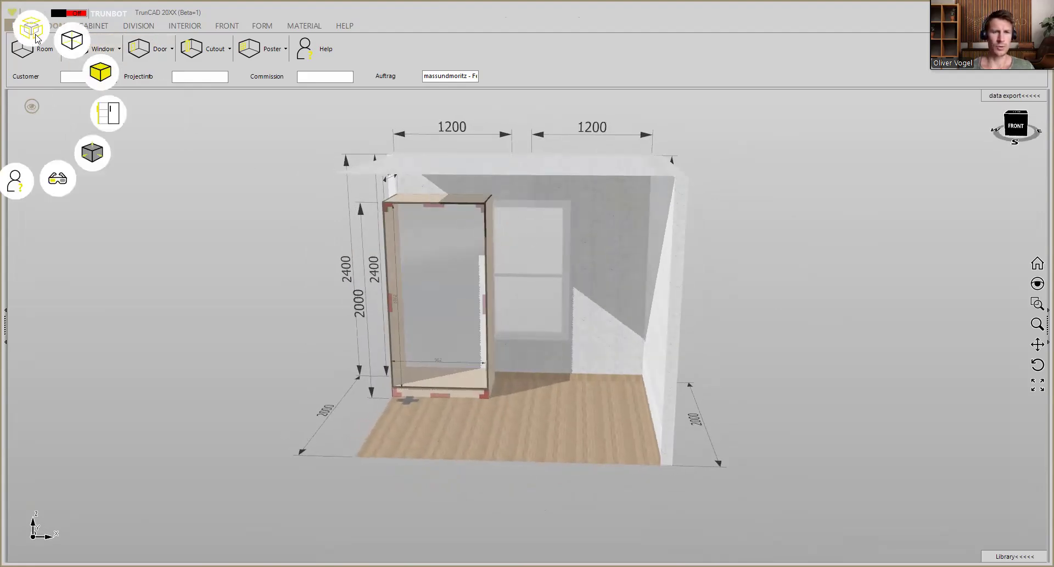
left_click(33, 33)
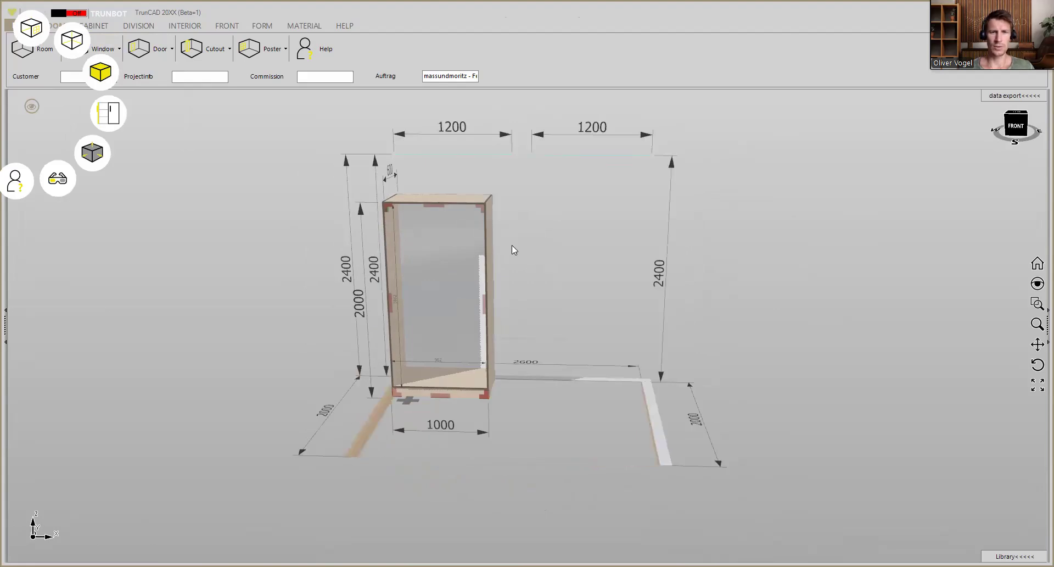
scroll(512, 245, "down", 2)
scroll(511, 244, "up", 2)
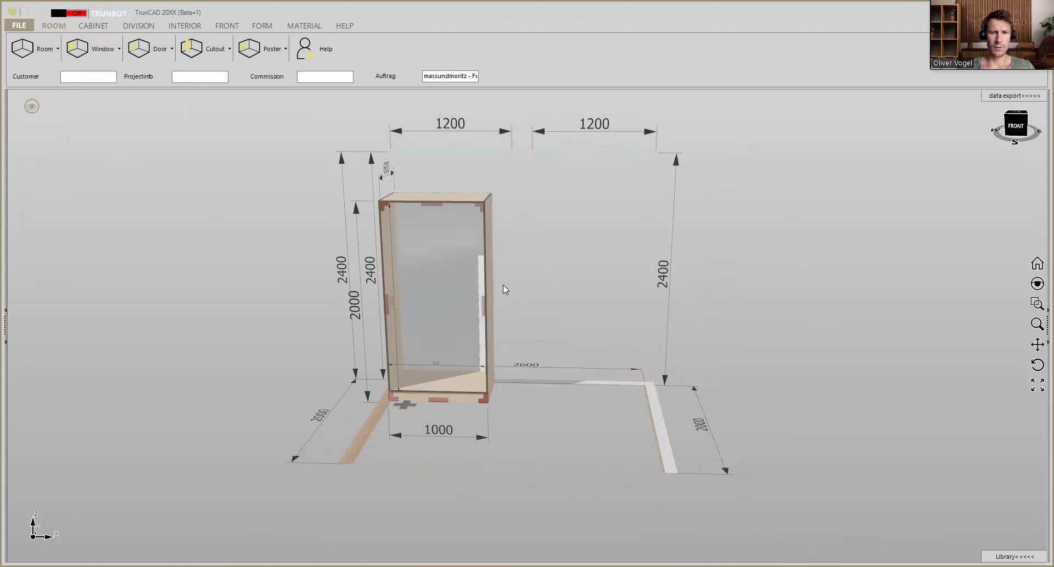
middle_click_drag(439, 288, 437, 292)
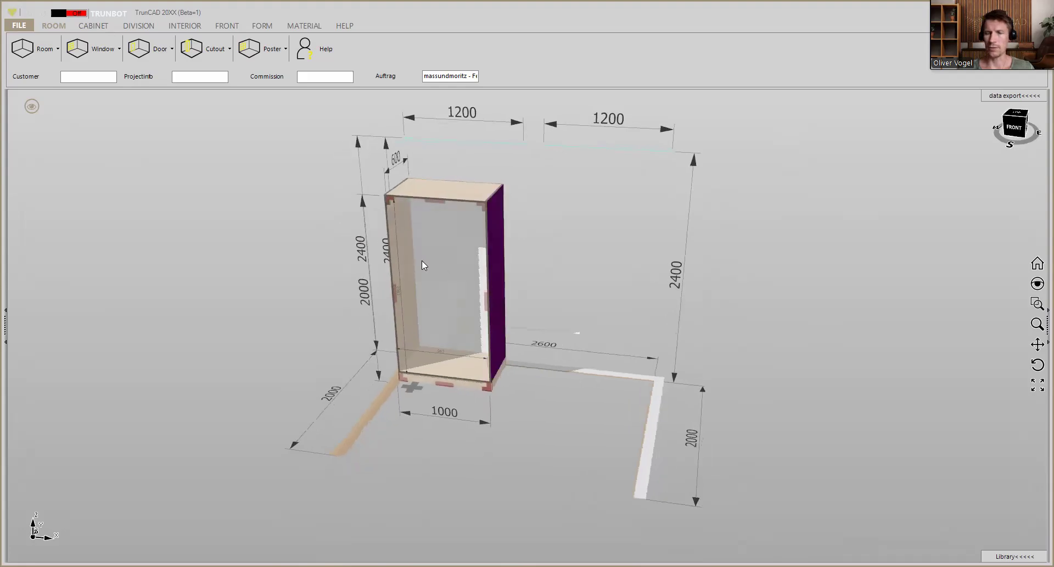
scroll(421, 261, "up", 2)
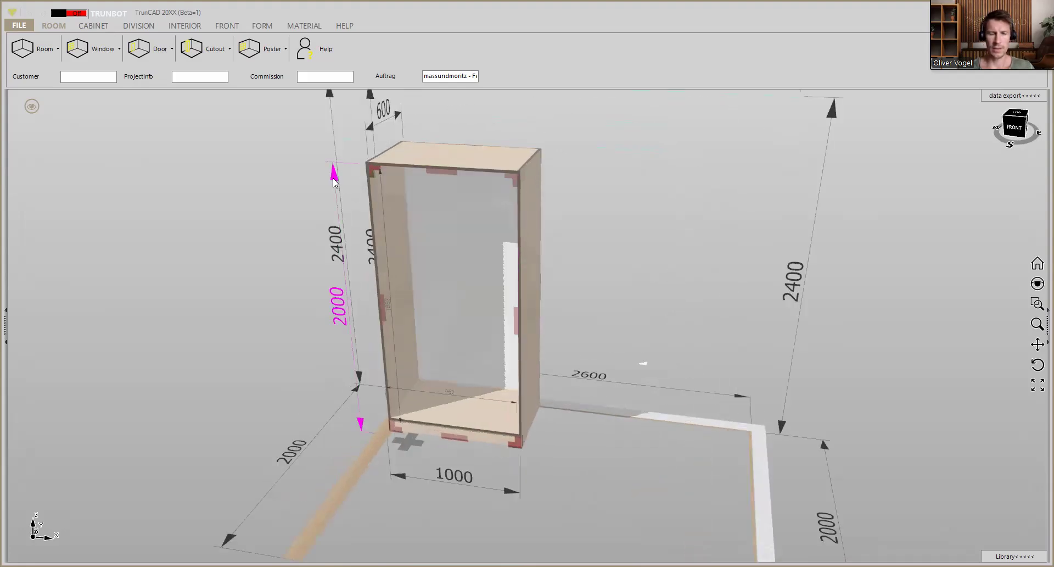
scroll(334, 180, "up", 2)
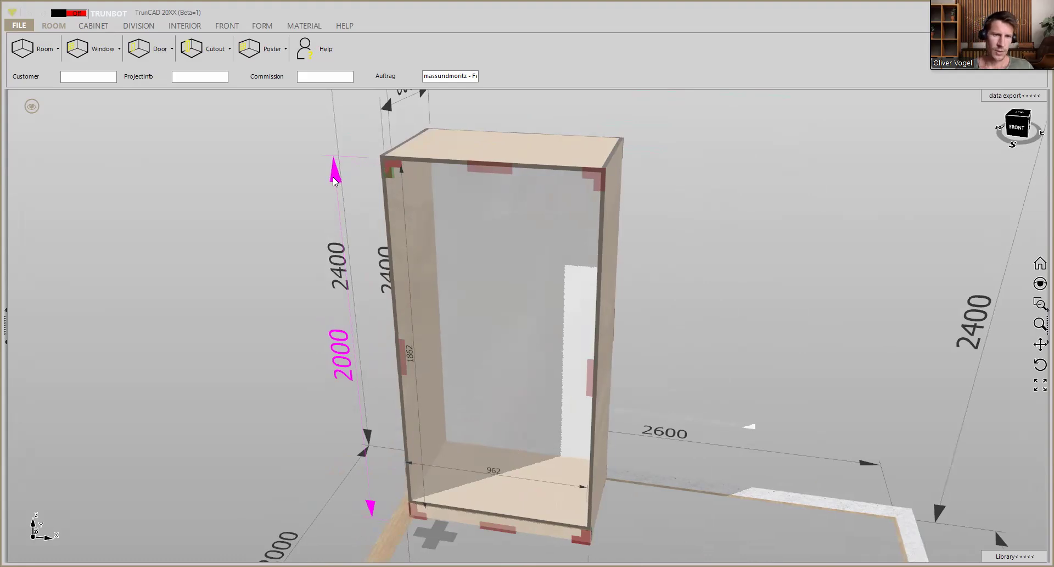
Step: Set the default cabinet's height to 850 and its width to 300
left_click(334, 180)
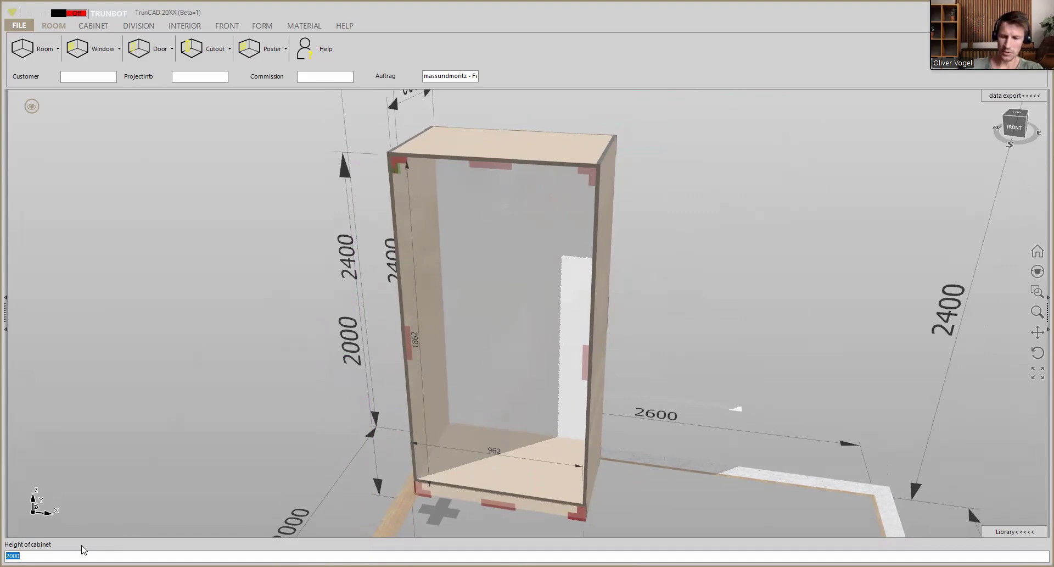
type("850")
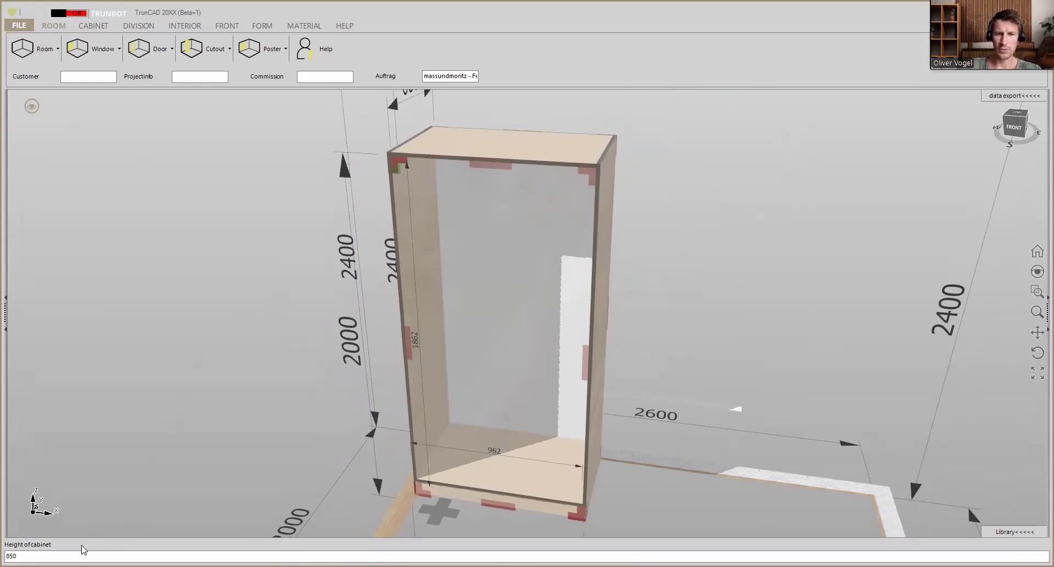
key("Return")
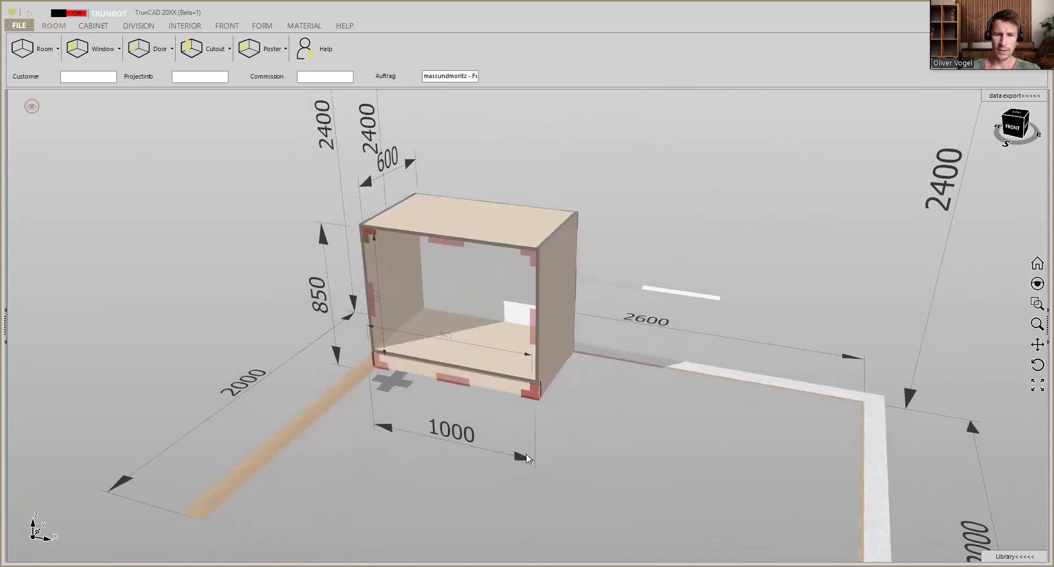
left_click(524, 457)
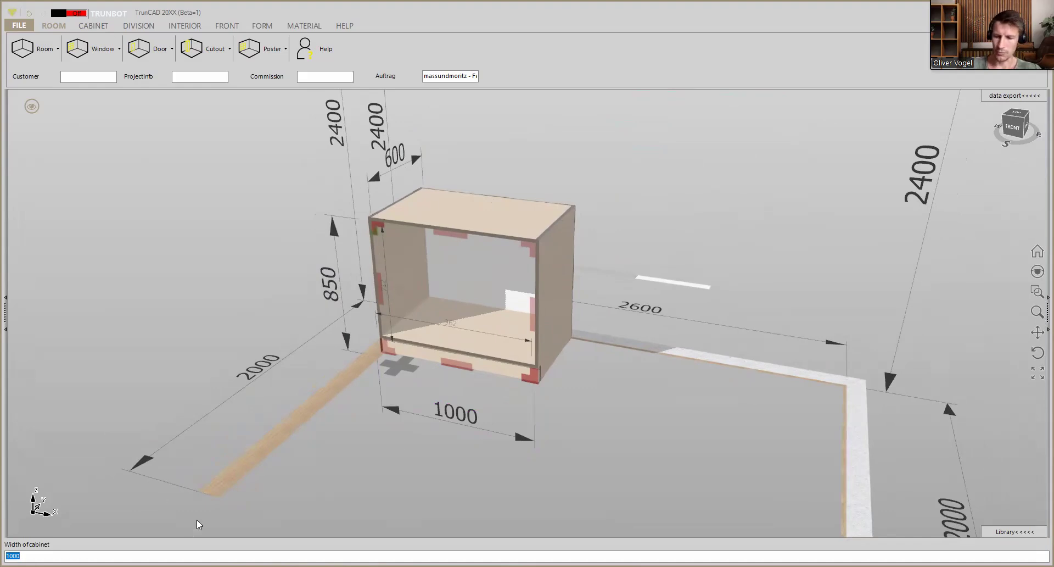
type("30")
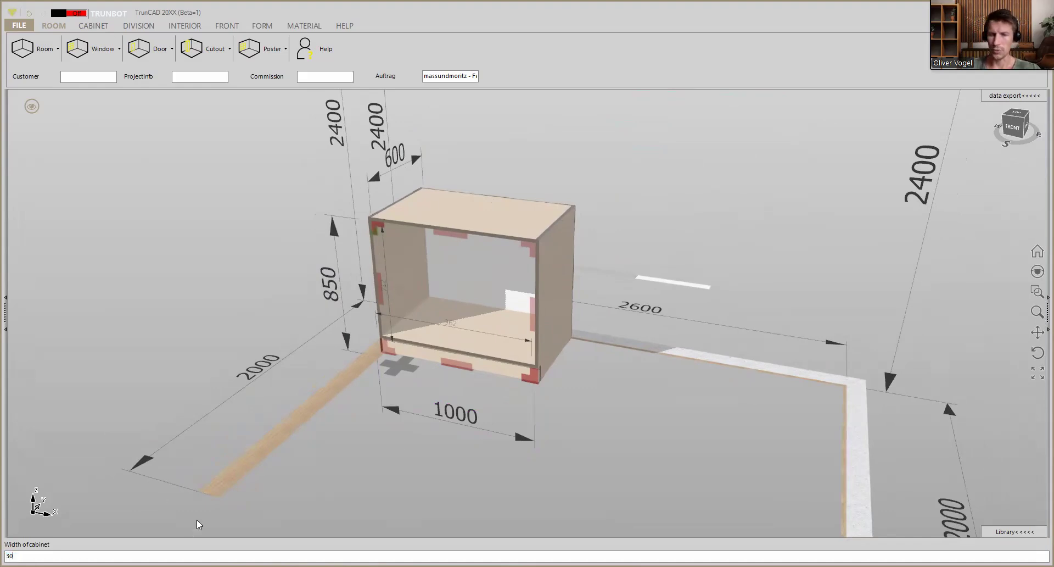
type("0")
key("Return")
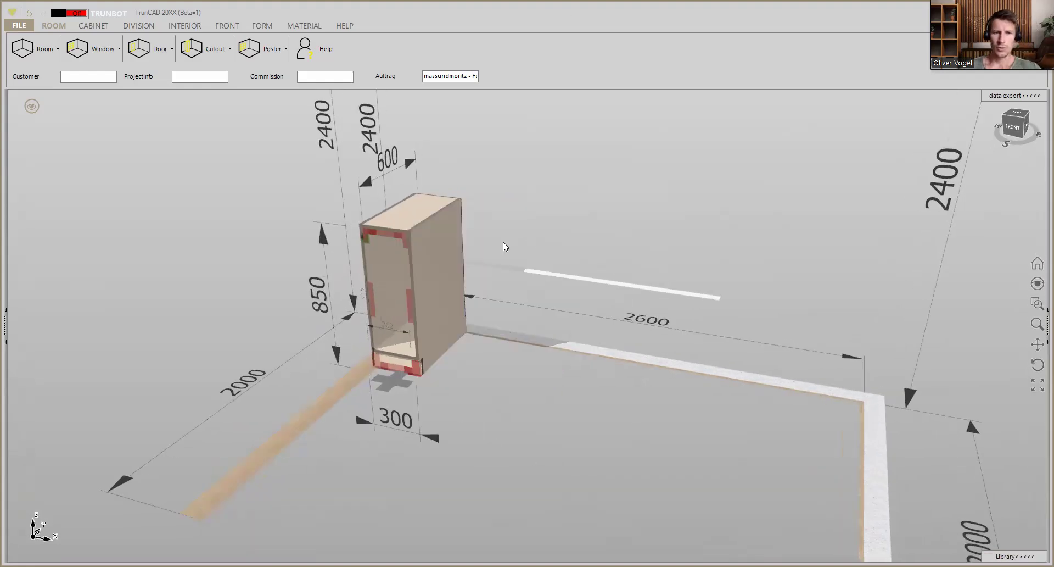
Step: Add a left-hand trim to the cabinet, 25 wide with an offset of -20
mouse_move(476, 270)
middle_mouse_down()
mouse_move(538, 264)
mouse_move(475, 262)
mouse_move(493, 269)
middle_mouse_up()
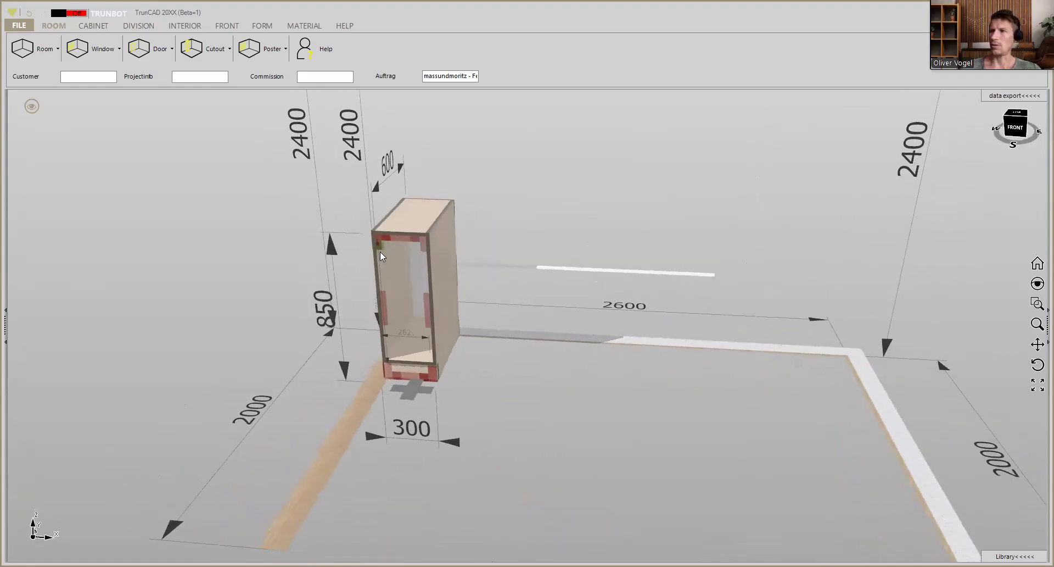
scroll(388, 230, "up", 1)
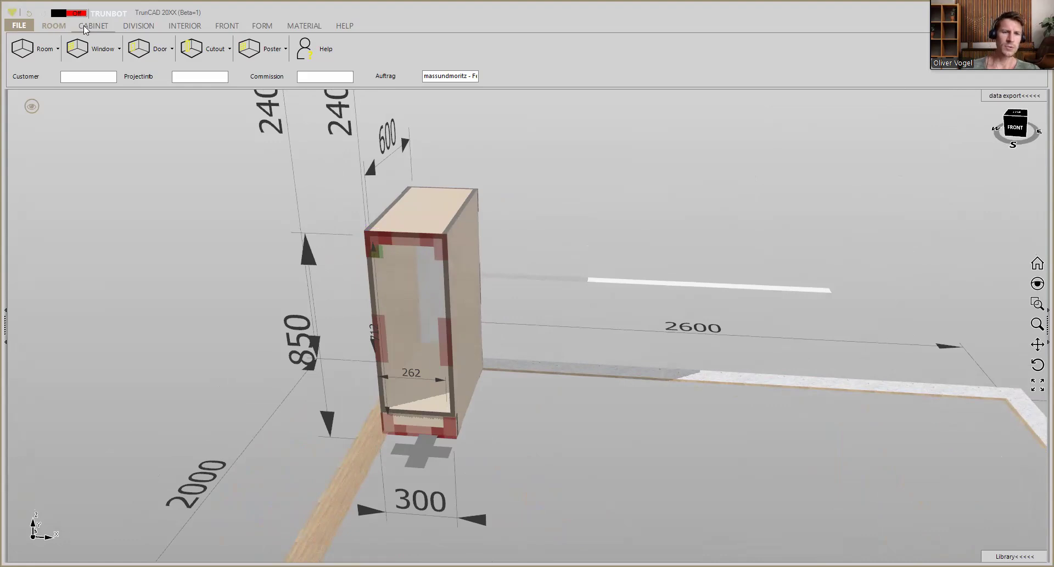
left_click(83, 25)
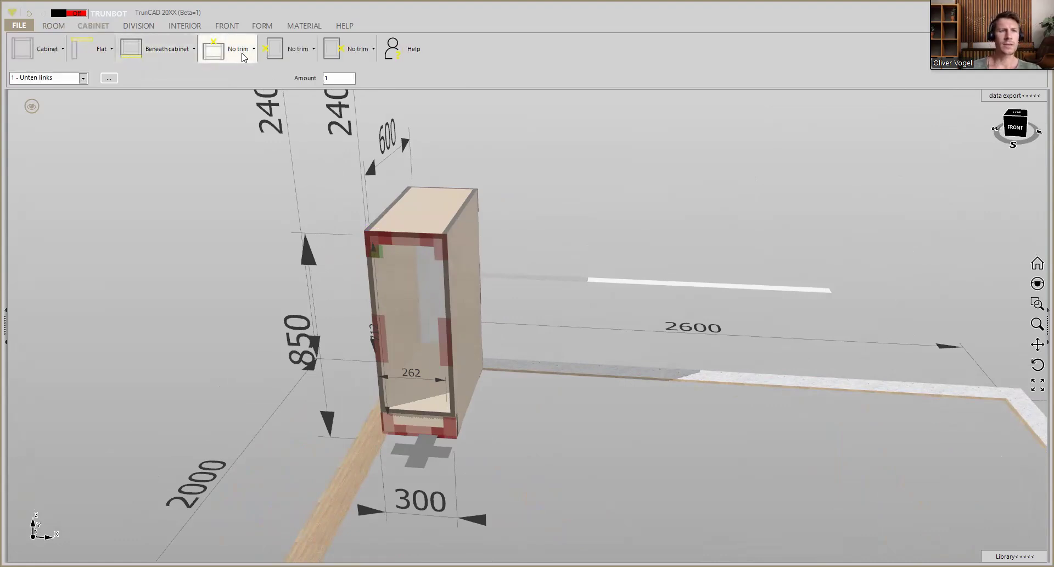
left_click(166, 54)
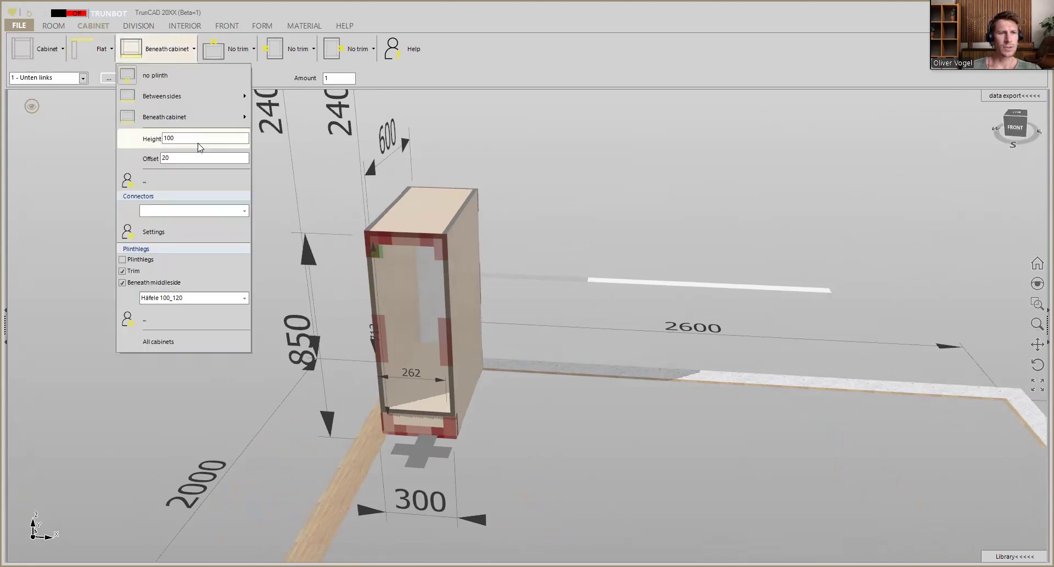
left_click(295, 53)
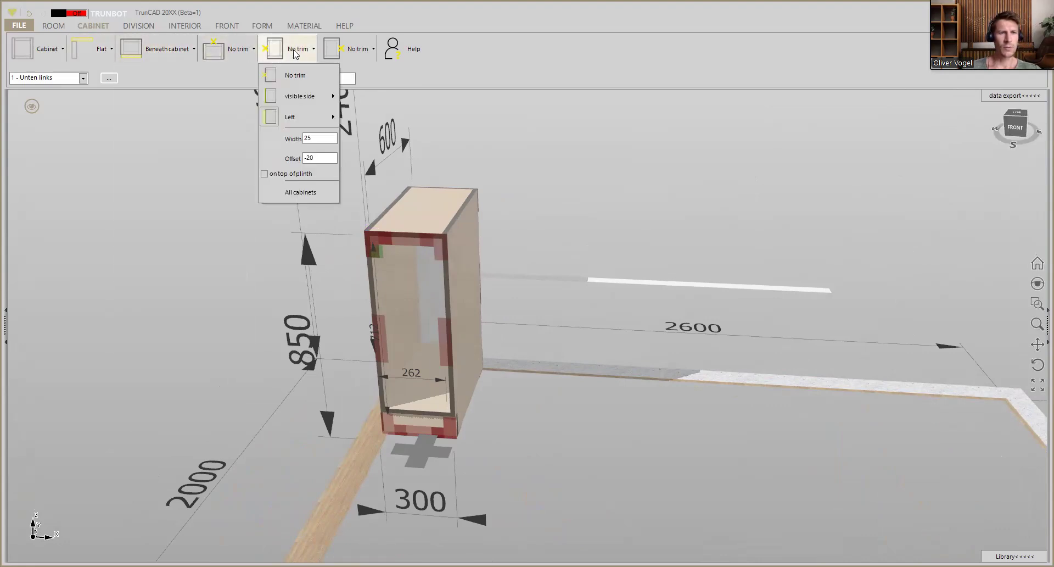
left_click(303, 118)
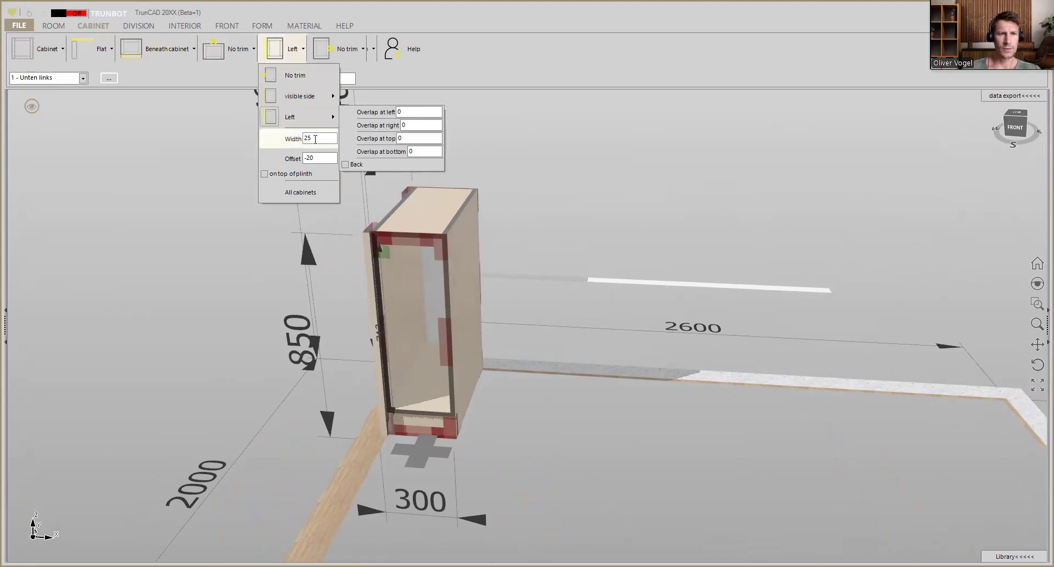
double_click(315, 140)
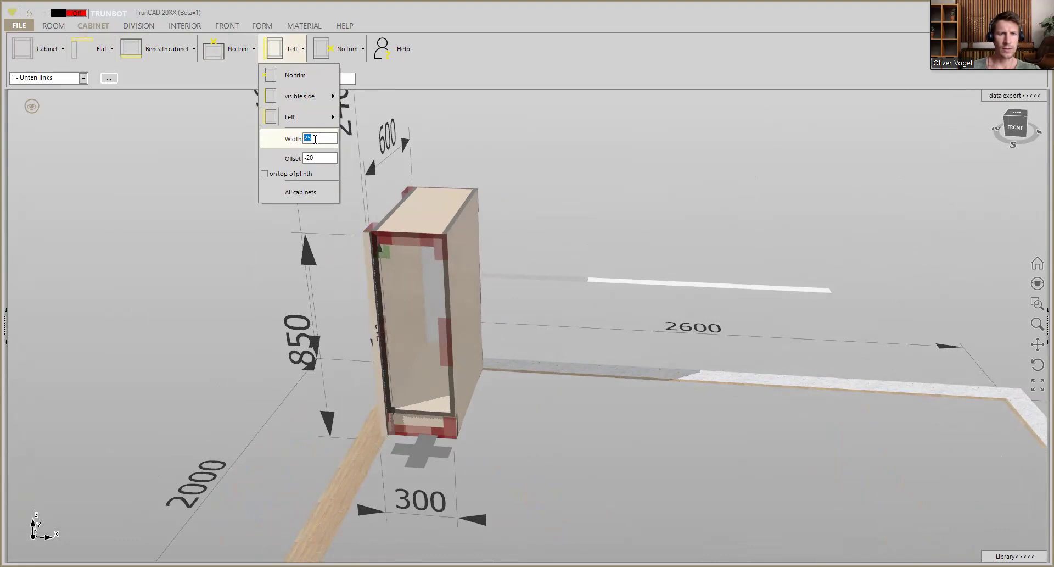
scroll(370, 230, "up", 5)
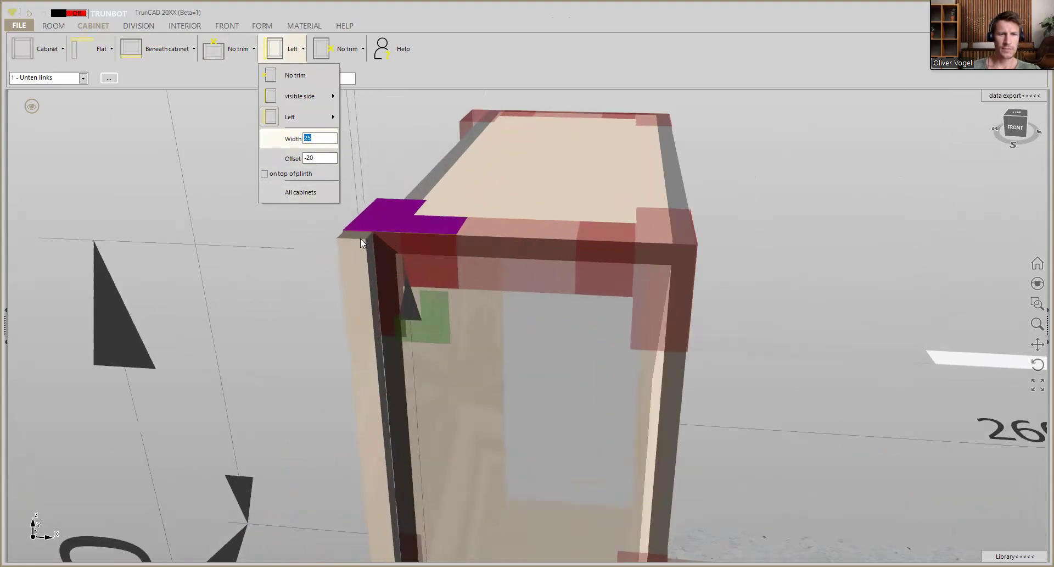
middle_click_drag(360, 239, 360, 230)
scroll(360, 230, "up", 3)
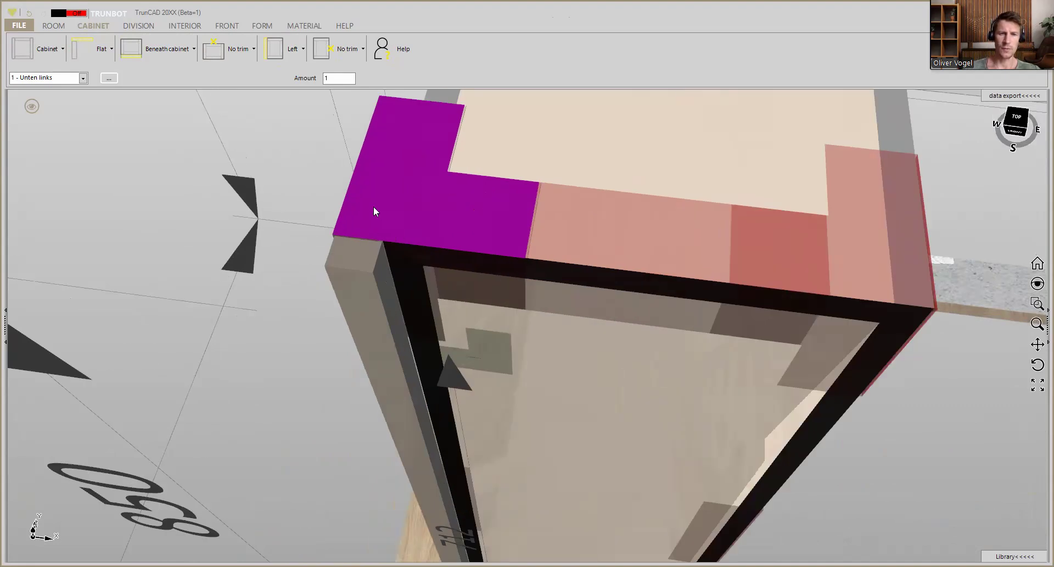
Step: Stack a copy of the cabinet on top of the first one, using its rear left top corner
scroll(374, 208, "down", 5)
middle_click_drag(373, 208, 413, 246)
scroll(380, 189, "down", 3)
scroll(401, 191, "up", 3)
scroll(426, 196, "up", 2)
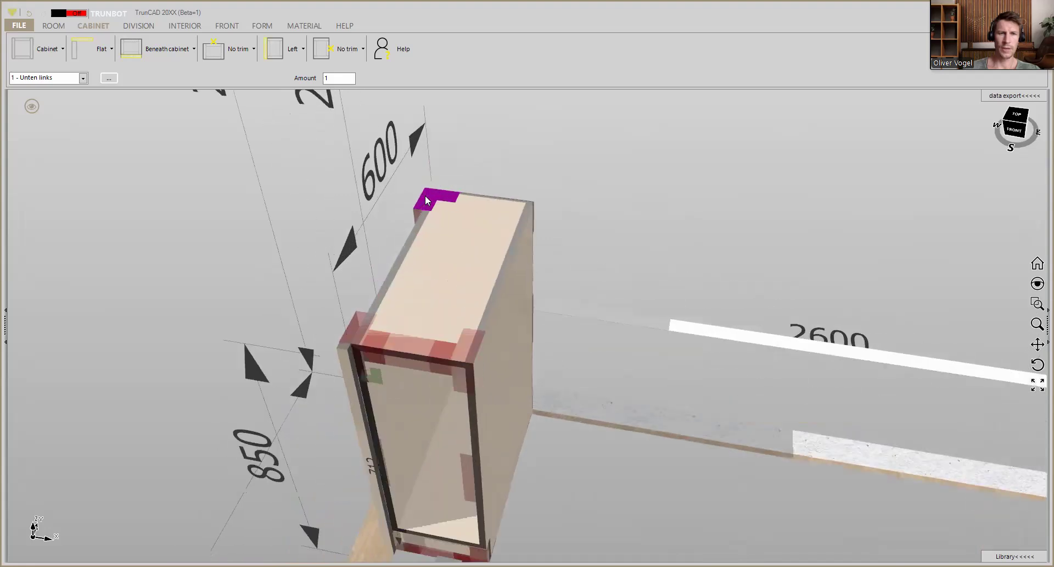
scroll(428, 196, "up", 3)
middle_click_drag(427, 195, 436, 193)
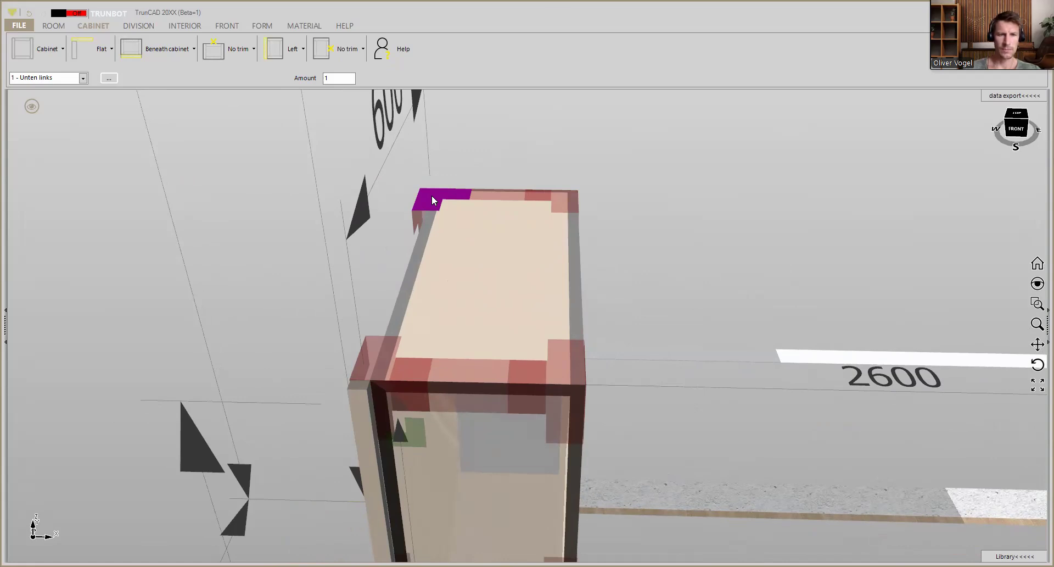
right_click(431, 201)
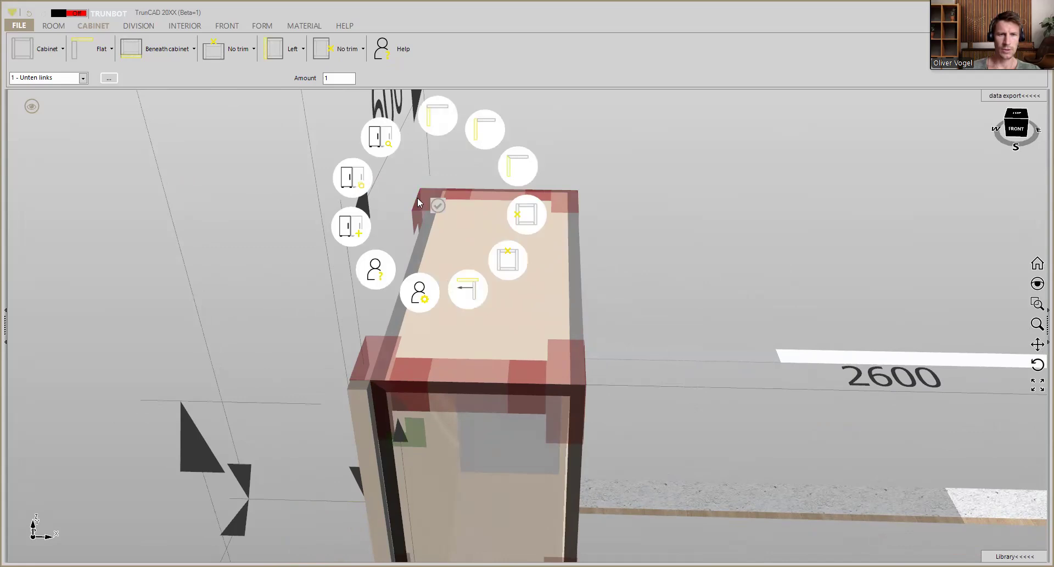
left_click(343, 188)
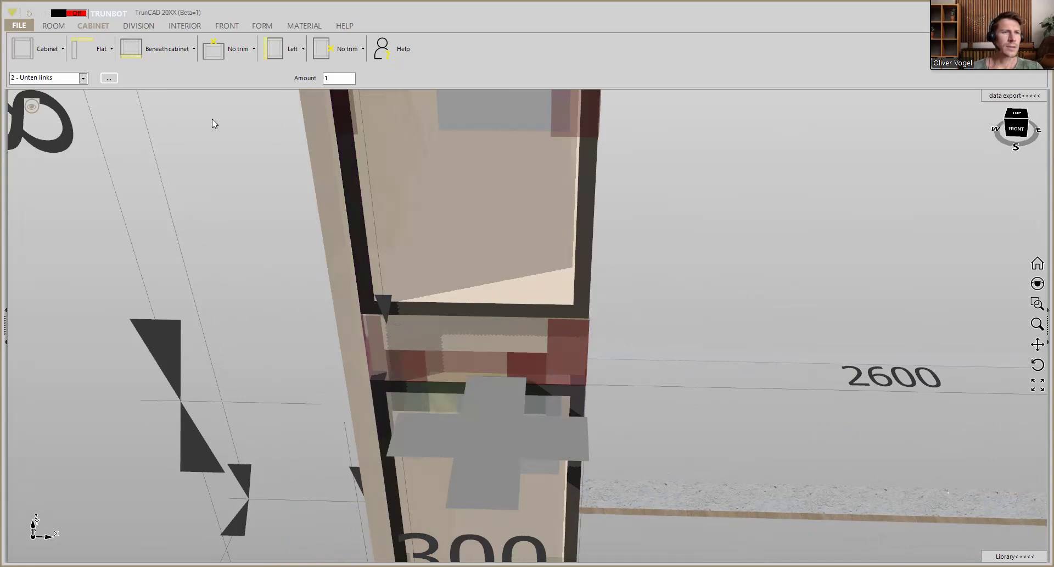
Step: Remove the plinth from the upper cabinet
left_click(183, 55)
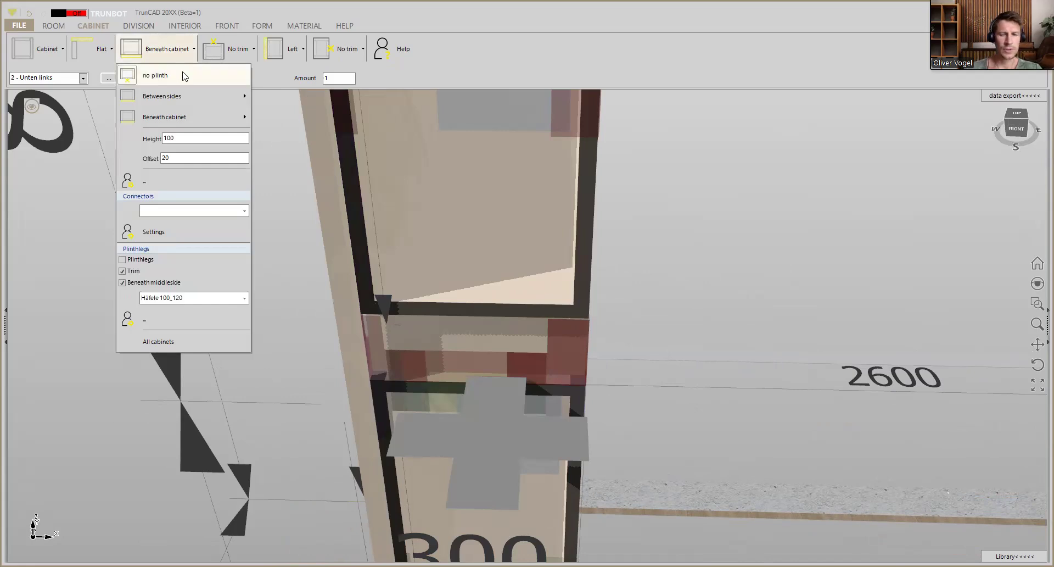
left_click(185, 76)
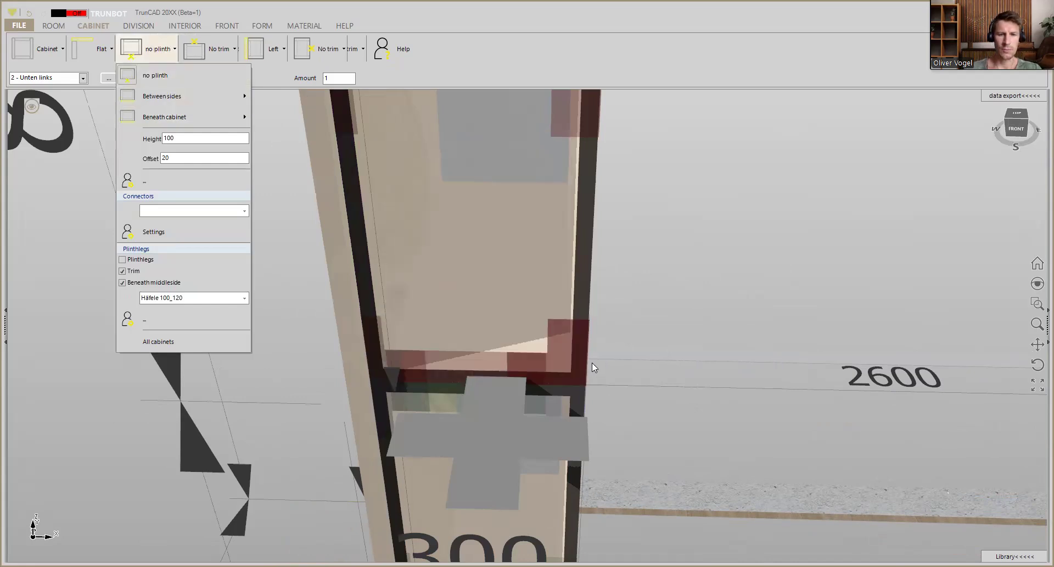
mouse_move(588, 360)
middle_mouse_down()
mouse_move(558, 360)
mouse_move(573, 362)
middle_mouse_up()
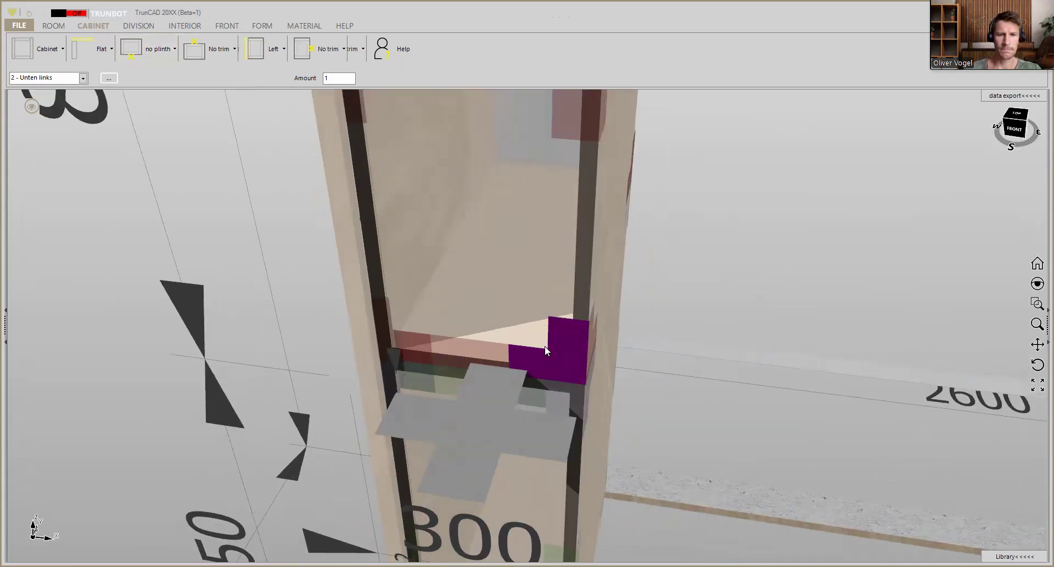
scroll(545, 345, "down", 2)
scroll(544, 345, "down", 3)
middle_click_drag(545, 347, 517, 411)
middle_click_drag(498, 286, 492, 315)
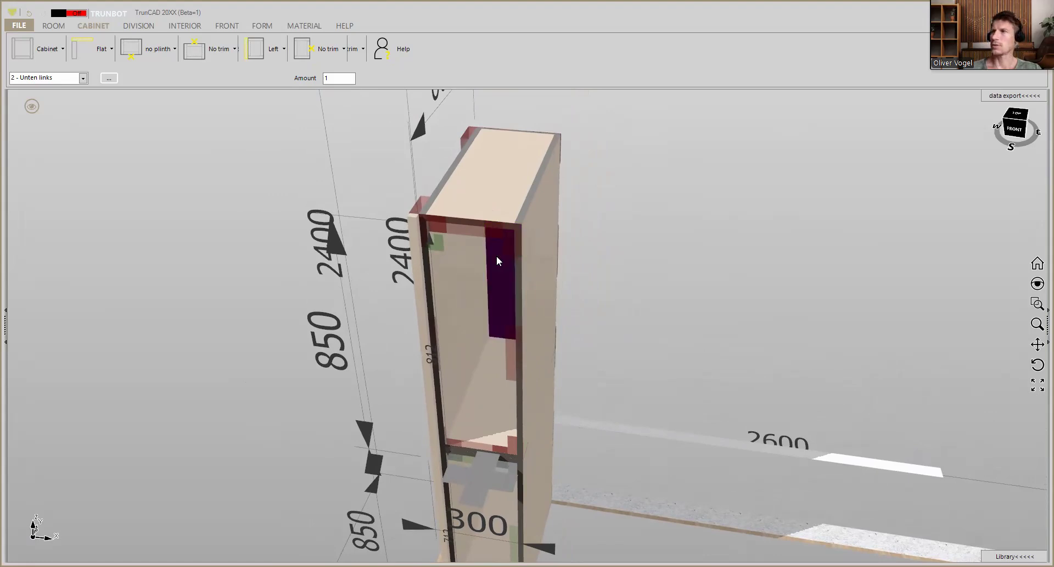
Step: Set the upper cabinet's depth to 620
middle_click_drag(497, 255, 464, 287)
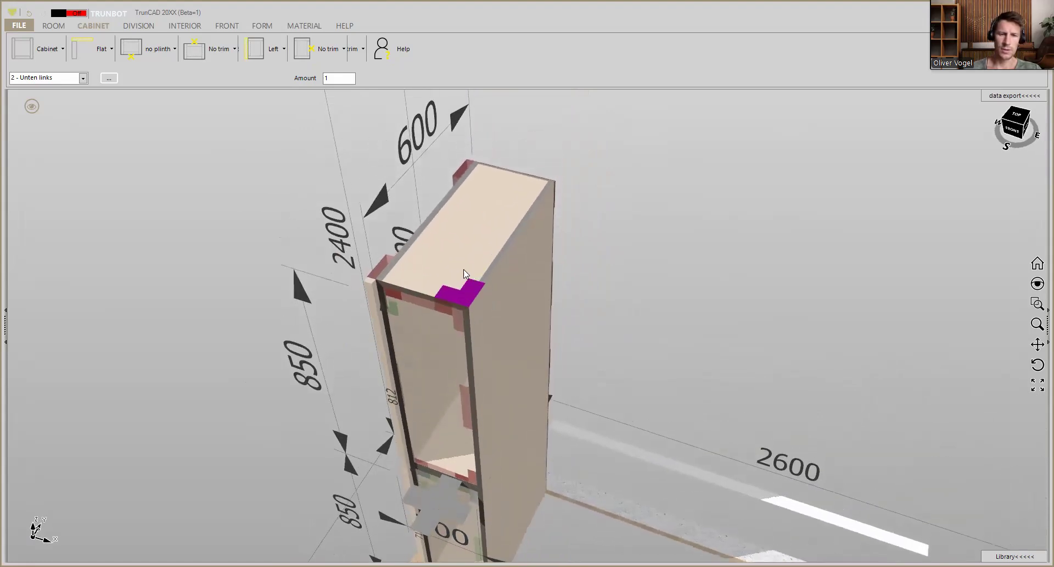
left_click(383, 202)
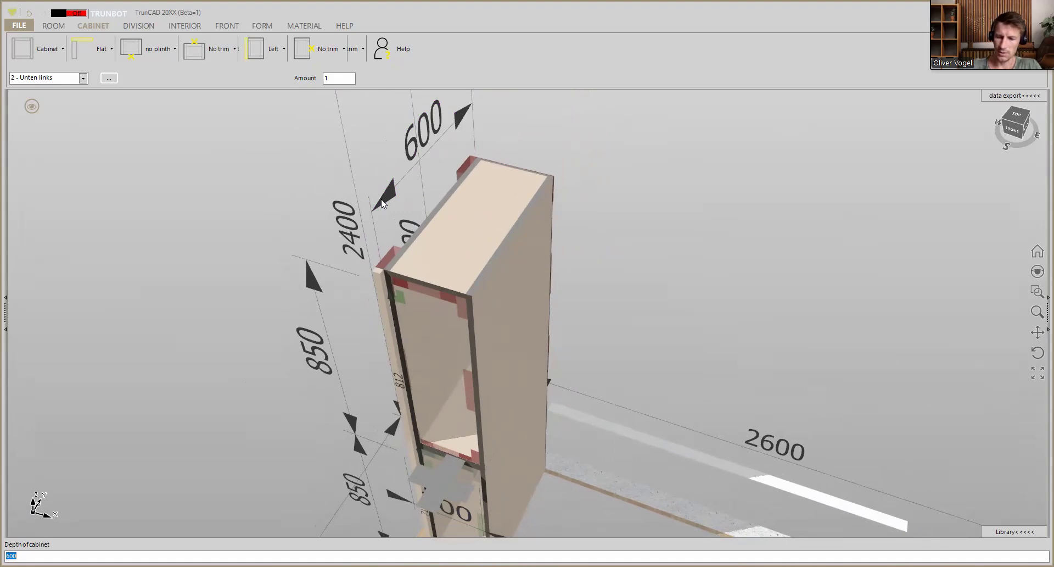
type("620")
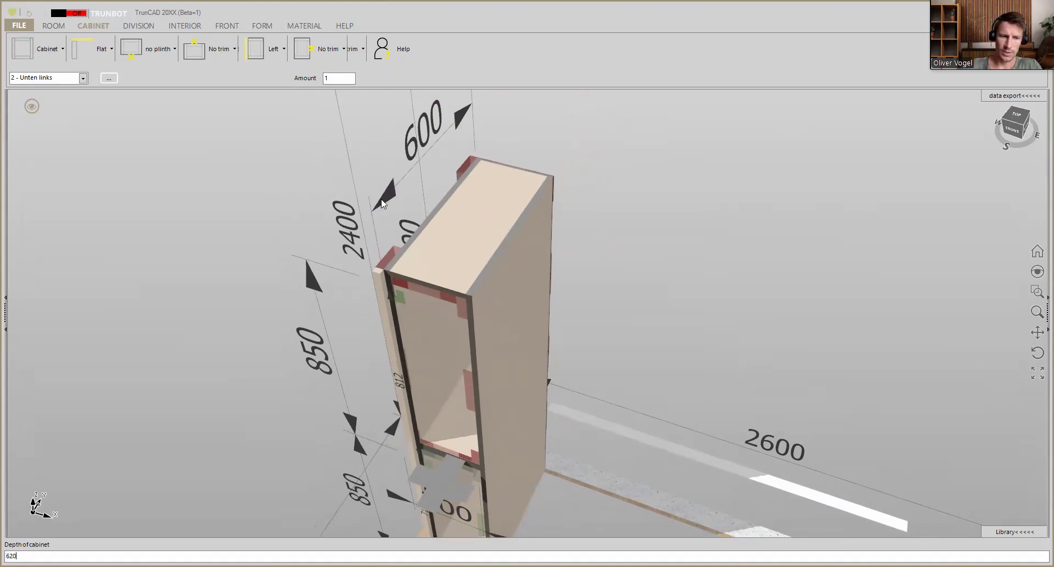
key("Return")
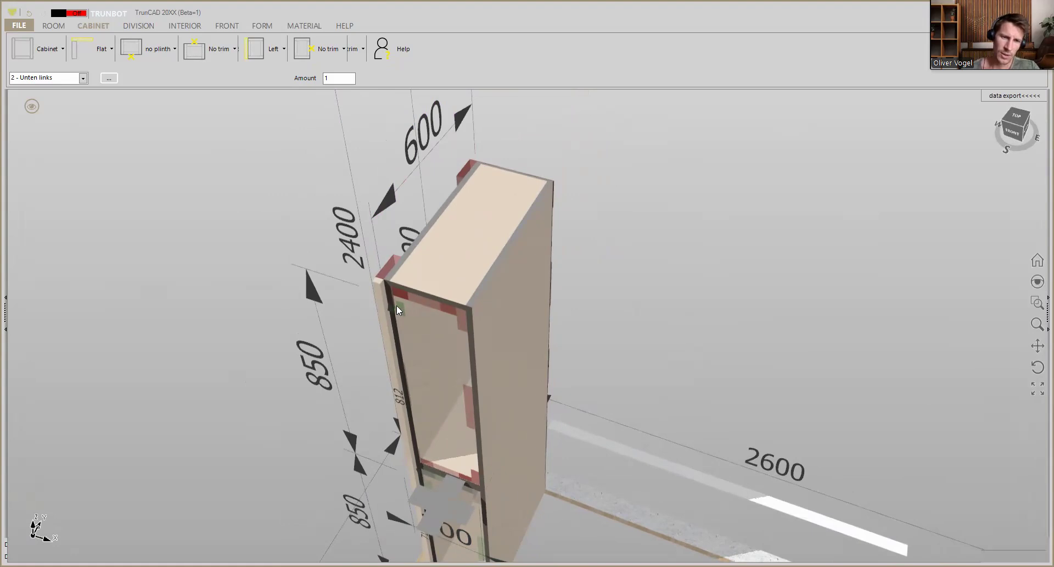
Step: Set the offset of the upper cabinet's left trim to 0
middle_click_drag(383, 310, 501, 305)
scroll(412, 503, "up", 4)
middle_click_drag(393, 455, 397, 416, "ctrl")
mouse_move(414, 450)
middle_mouse_down()
mouse_move(373, 447)
mouse_move(431, 448)
middle_mouse_up()
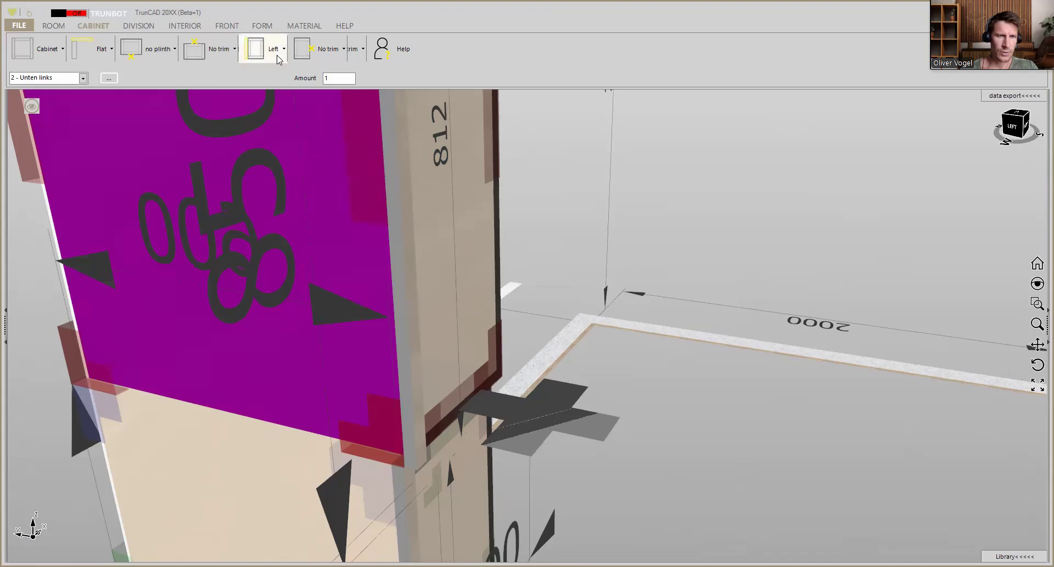
left_click(279, 57)
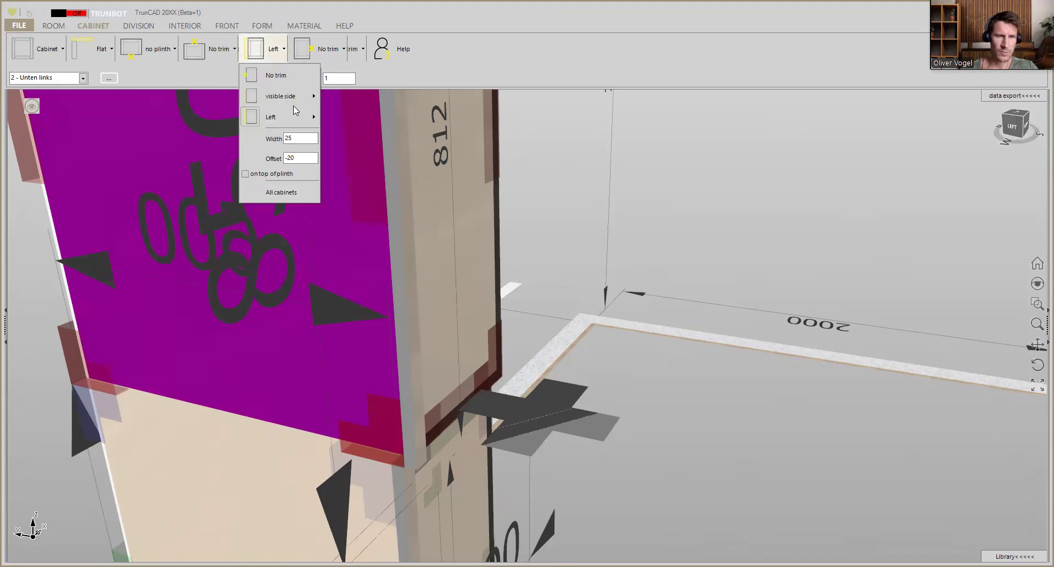
double_click(301, 158)
type("0")
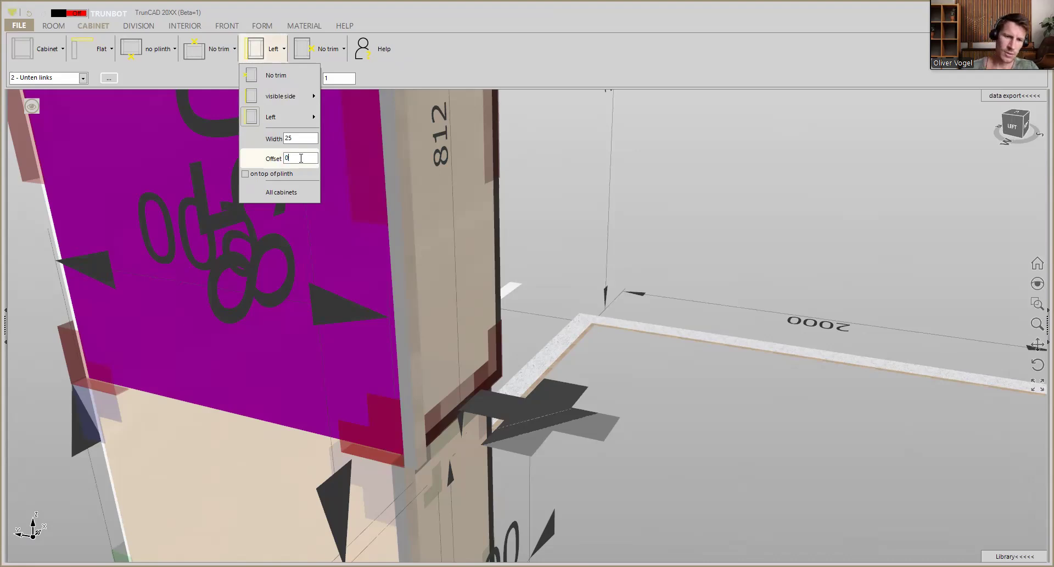
key("Return")
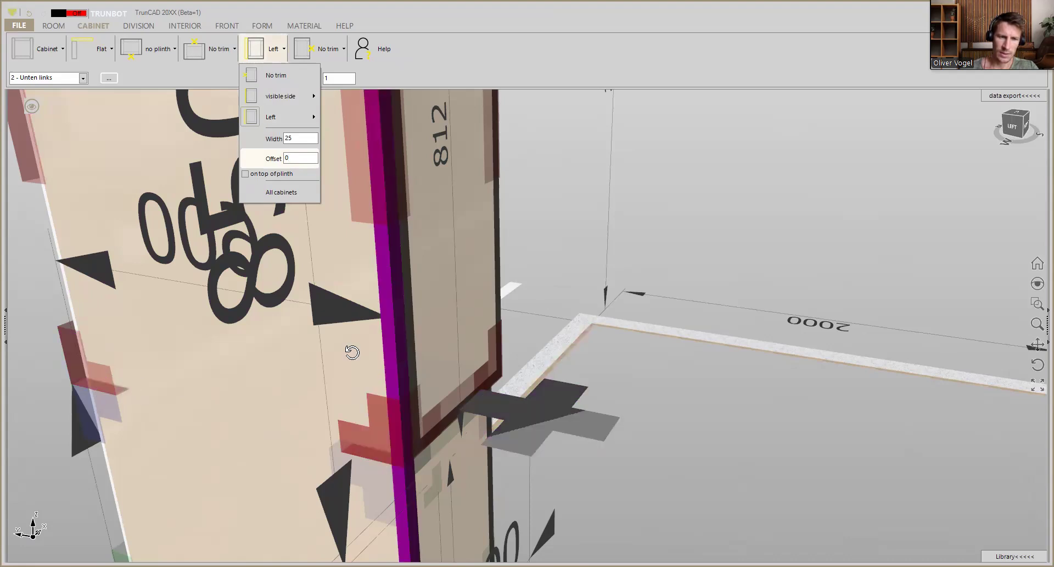
Step: Set the upper cabinet's height to 750
middle_click_drag(351, 352, 359, 348)
scroll(396, 347, "down", 5)
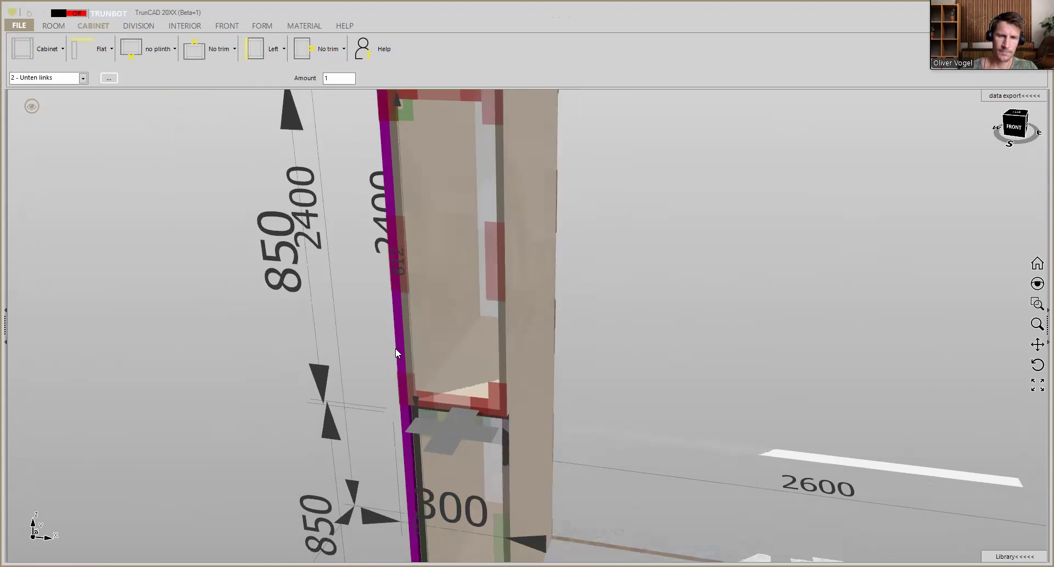
mouse_move(432, 336)
middle_mouse_down()
mouse_move(444, 343)
mouse_move(429, 338)
middle_mouse_up()
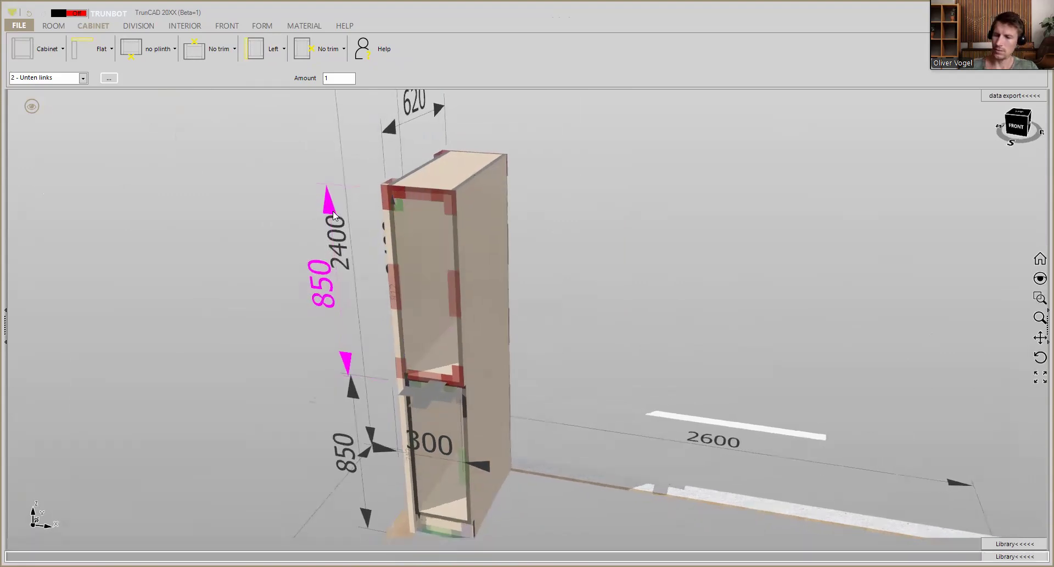
left_click(332, 213)
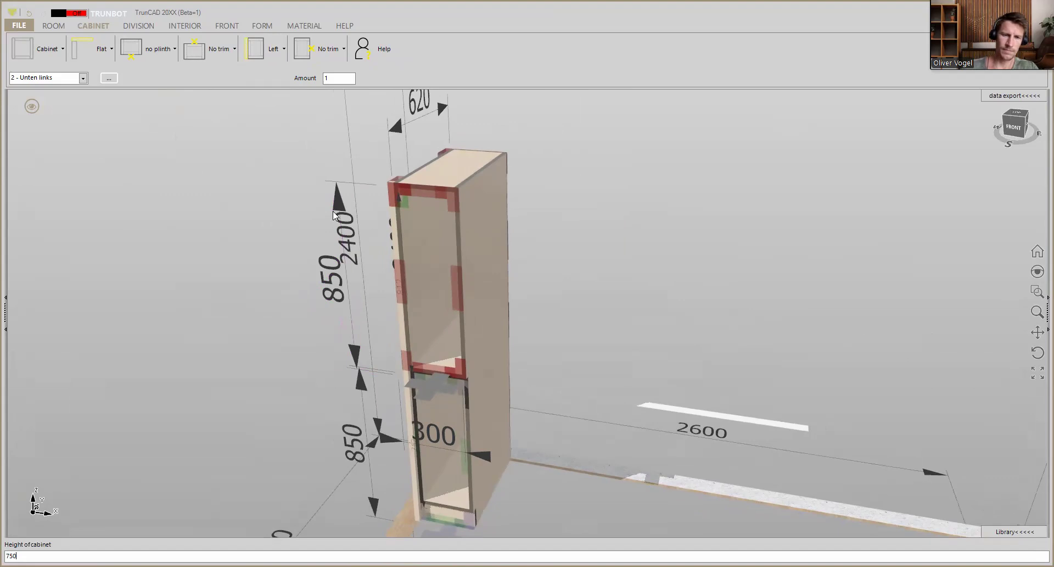
key("Return")
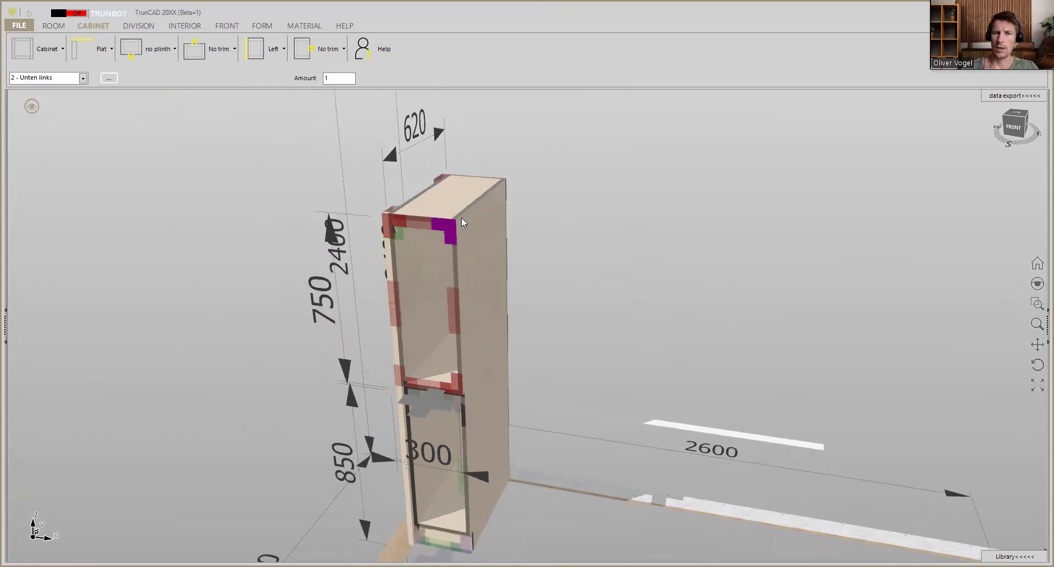
Step: Divide the lower cabinet, 1 - Unten links, into two compartments with one horizontal shelf
middle_click_drag(462, 217, 498, 232)
scroll(459, 215, "down", 3)
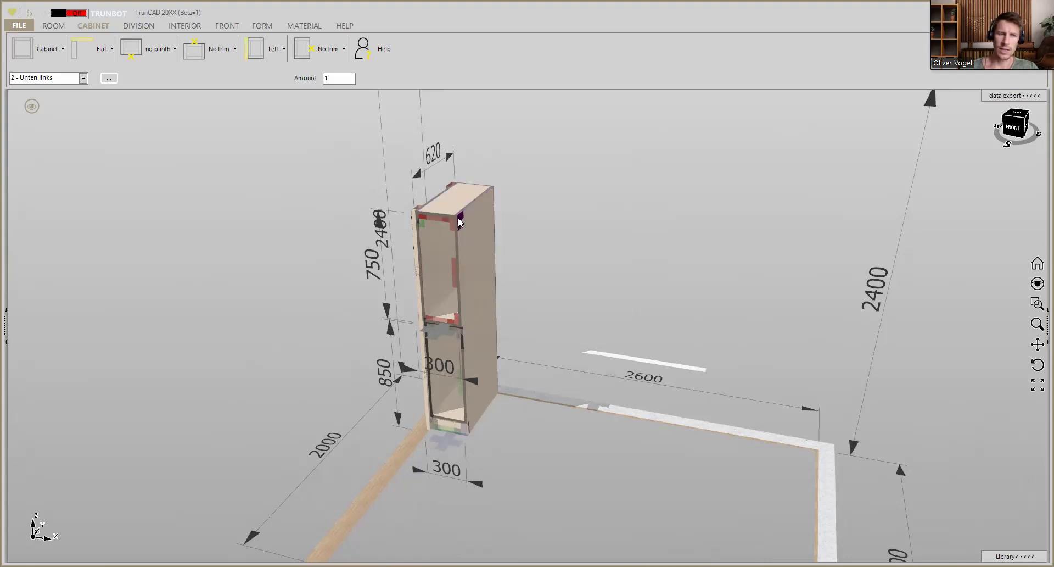
left_click(84, 79)
left_click(84, 79)
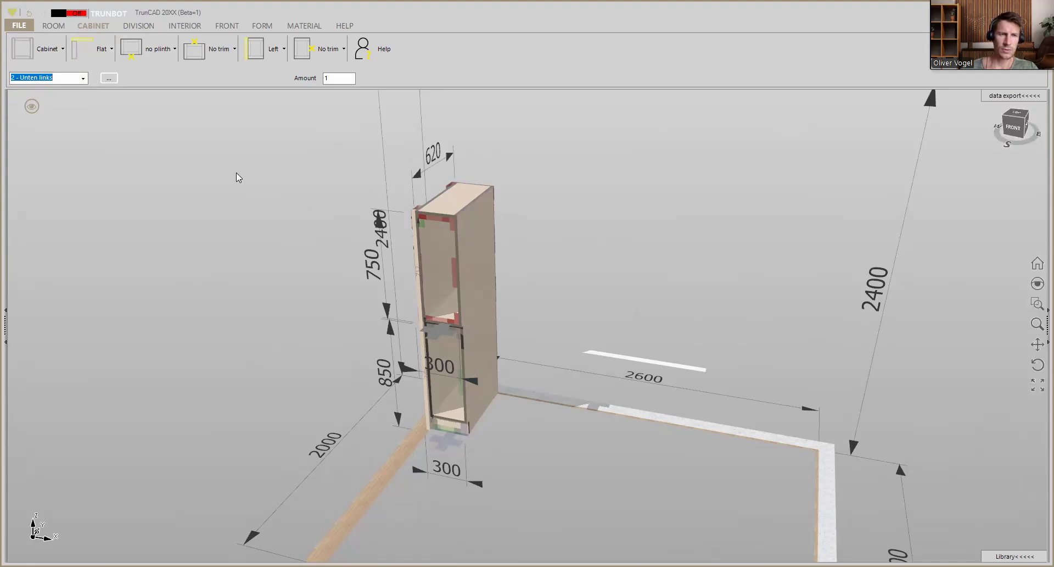
left_click(84, 79)
left_click(48, 90)
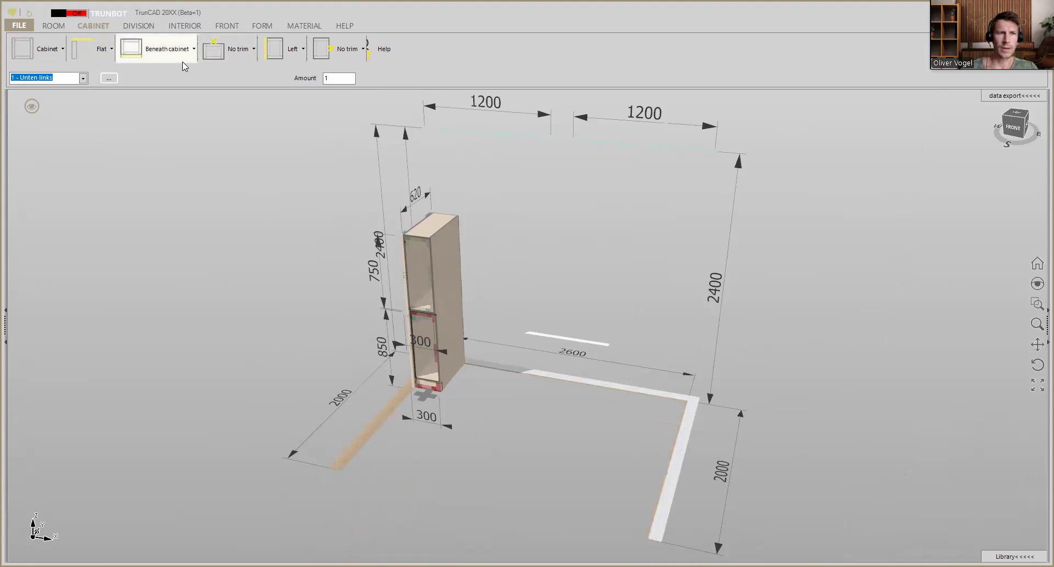
left_click(138, 26)
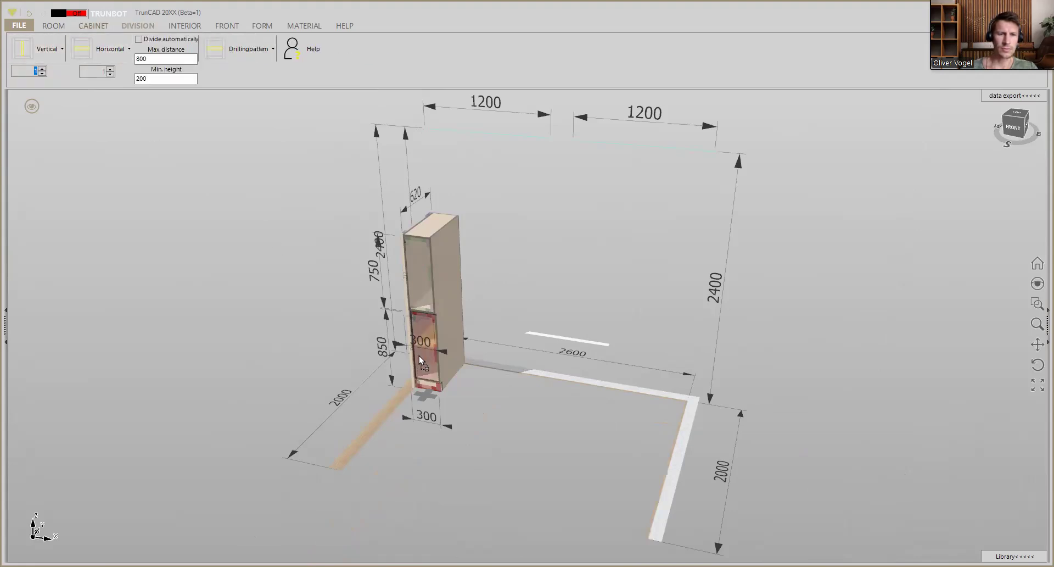
left_click(430, 325)
scroll(430, 325, "up", 5)
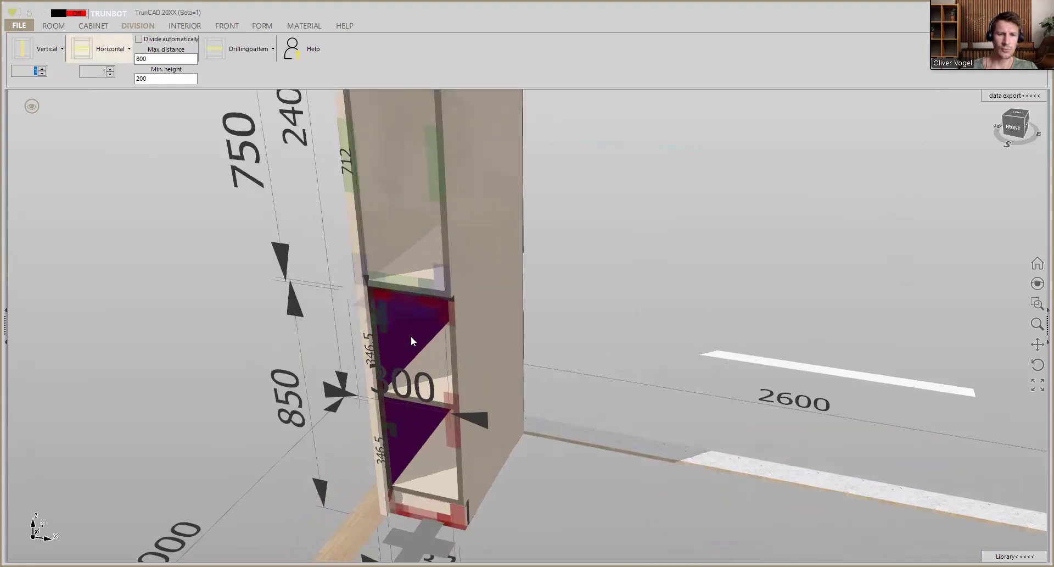
Step: Stack a copy of the divided lower cabinet on top of the 750 high cabinet
scroll(391, 314, "down", 5)
mouse_move(397, 311)
middle_mouse_down()
mouse_move(405, 323)
mouse_move(401, 312)
middle_mouse_up()
scroll(404, 156, "up", 5)
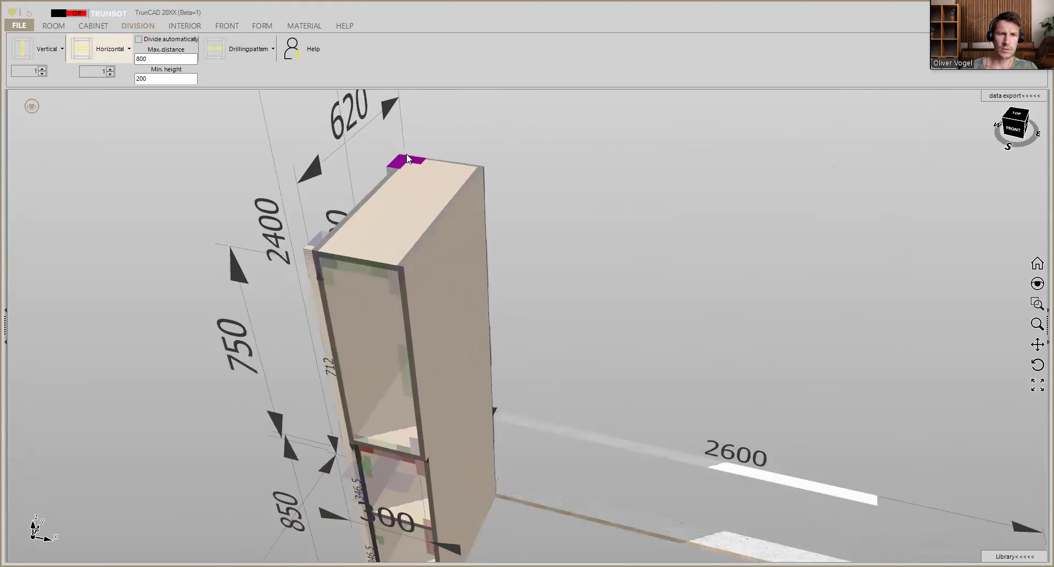
middle_click_drag(404, 156, 404, 159)
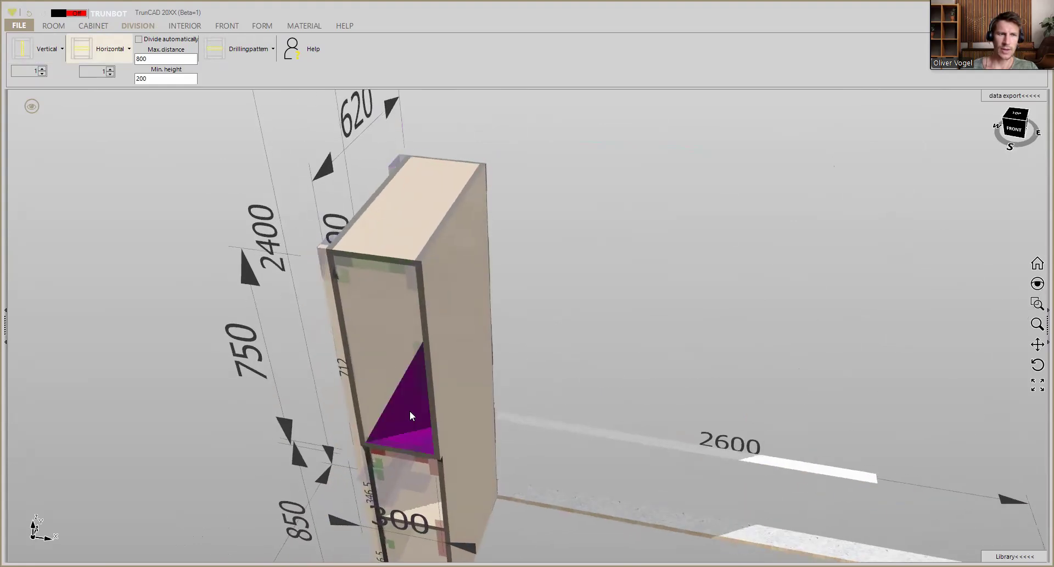
left_click(105, 26)
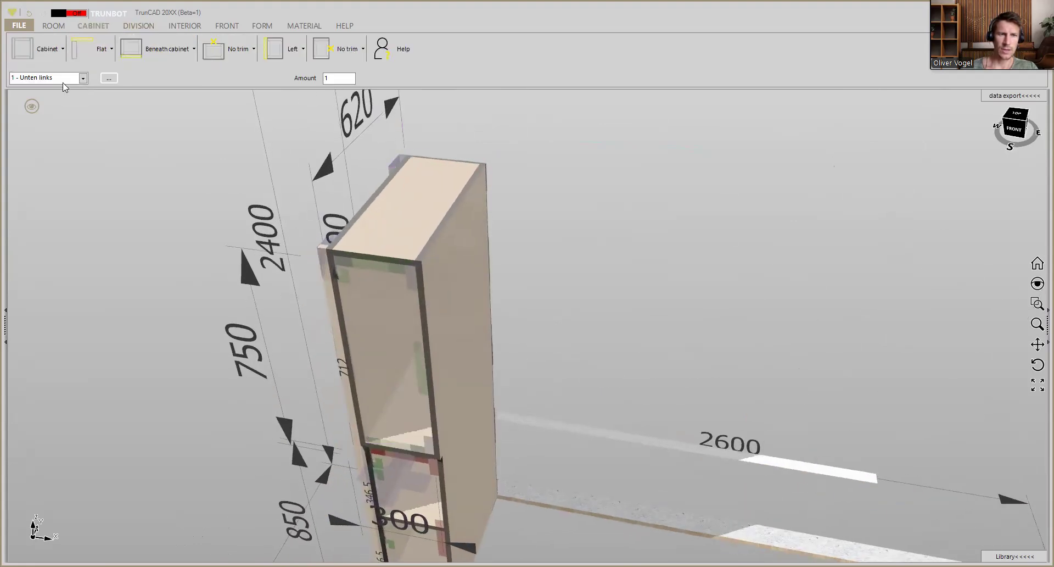
scroll(409, 165, "up", 3)
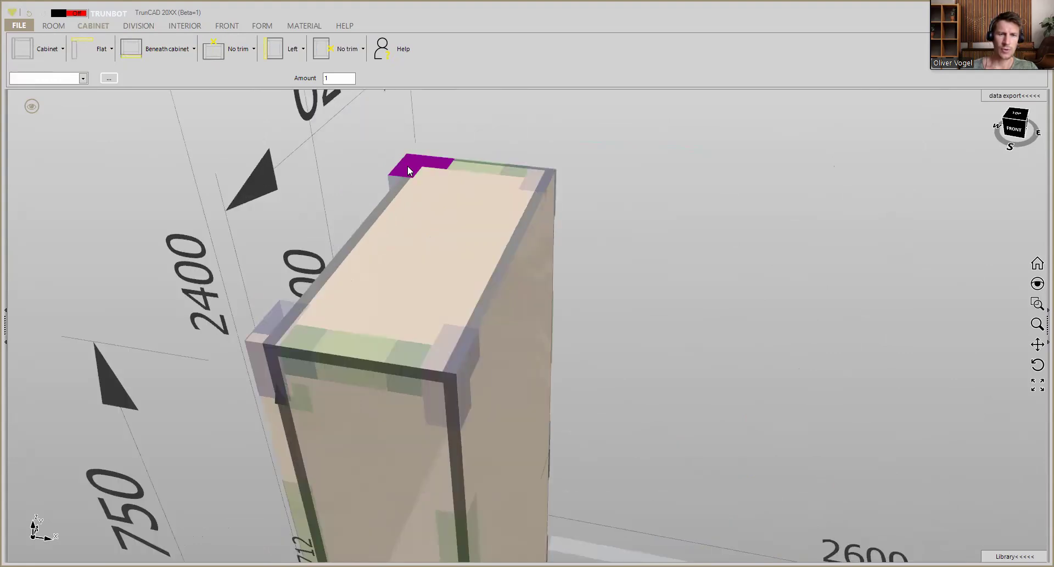
left_click(409, 170)
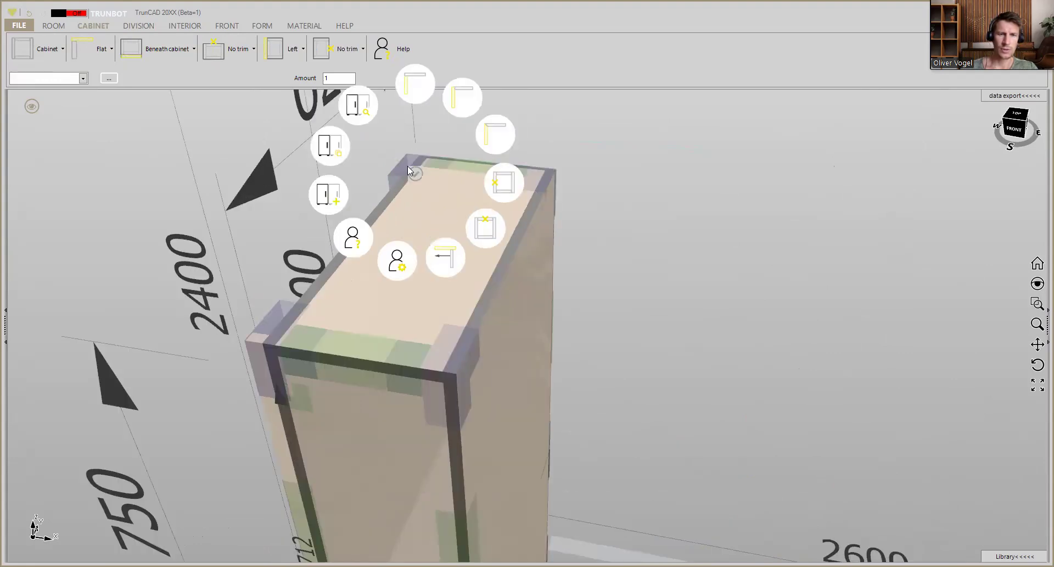
left_click(335, 147)
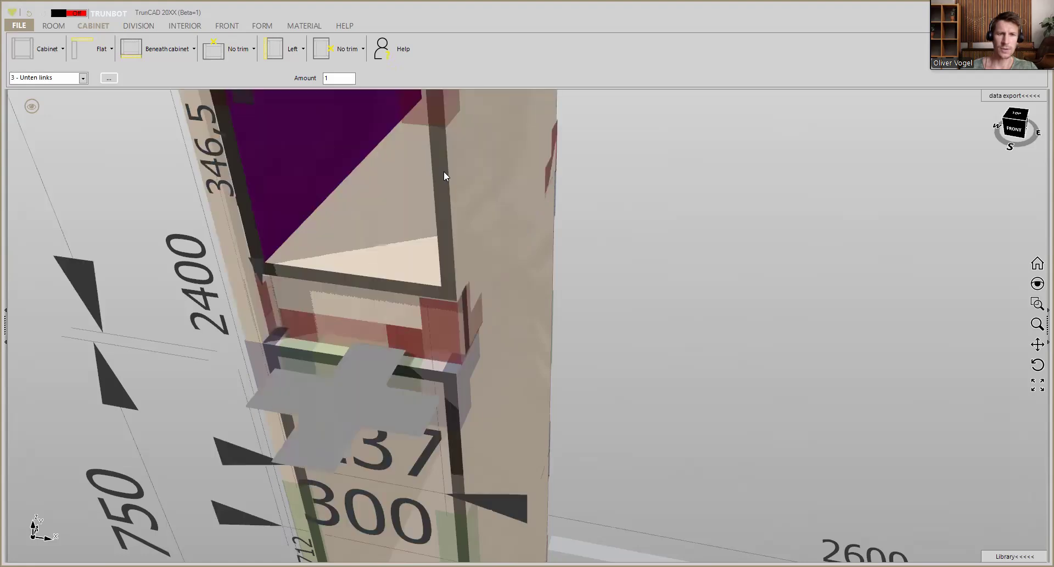
Step: Remove the plinth from the topmost cabinet, 3 - Unten links
middle_click_drag(446, 173, 444, 242, "ctrl")
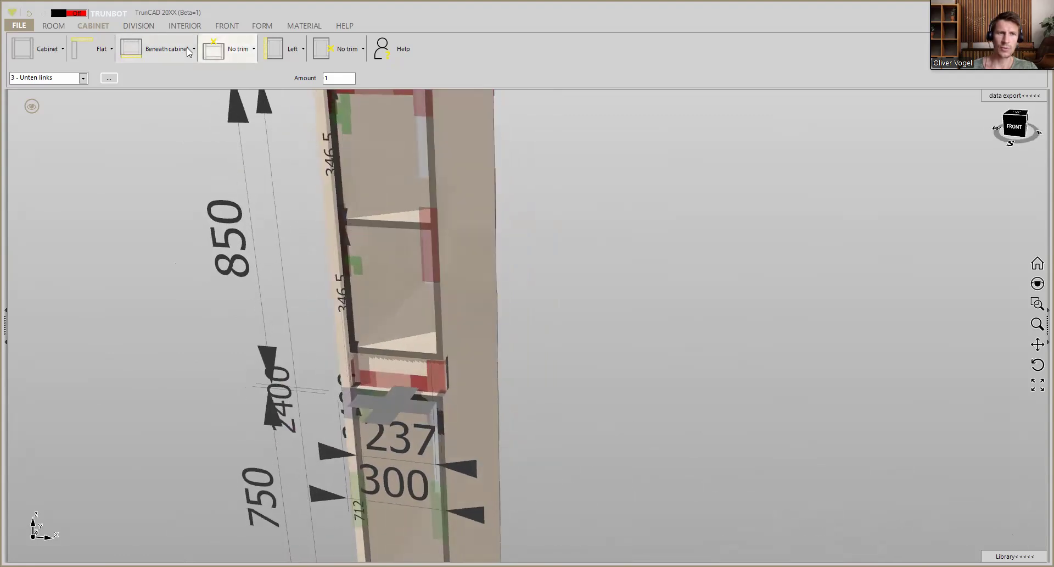
left_click(184, 64)
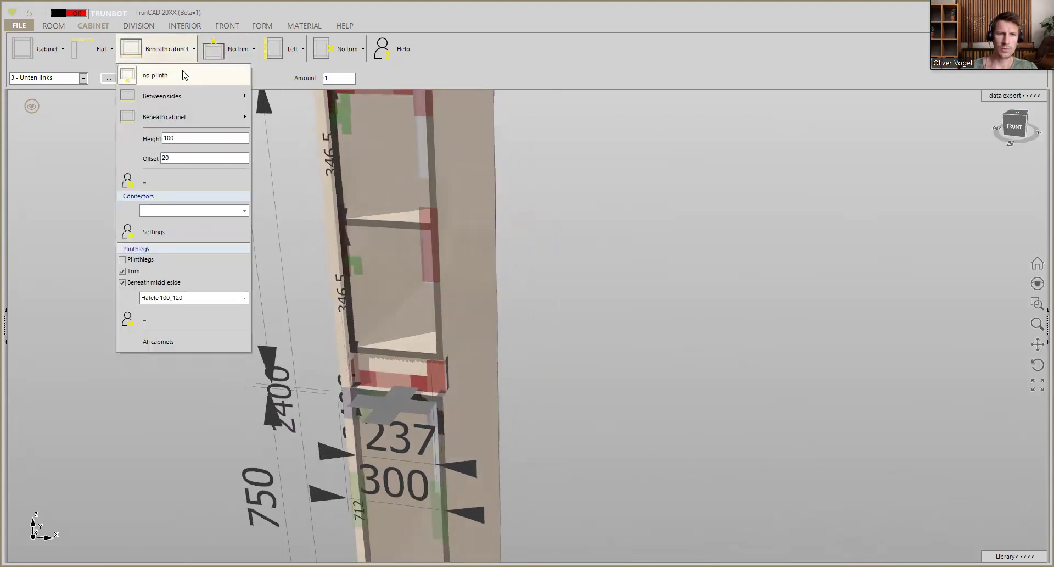
left_click(184, 75)
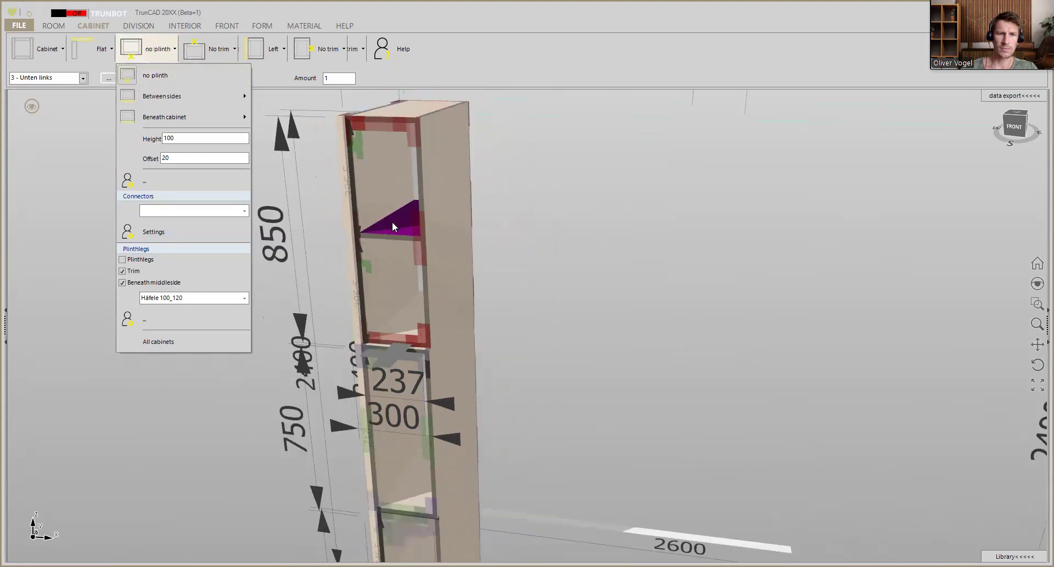
Step: Add a top trim of the type On cabinet to the topmost cabinet
middle_click_drag(392, 223, 334, 296)
scroll(335, 206, "up", 4)
mouse_move(335, 205)
middle_mouse_down()
mouse_move(294, 209)
mouse_move(329, 205)
middle_mouse_up()
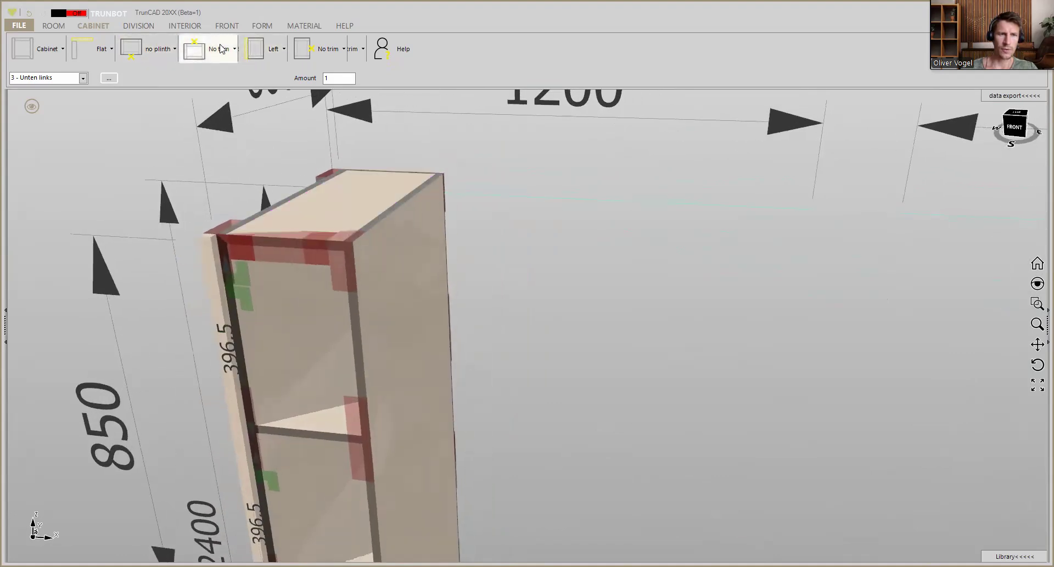
left_click(211, 59)
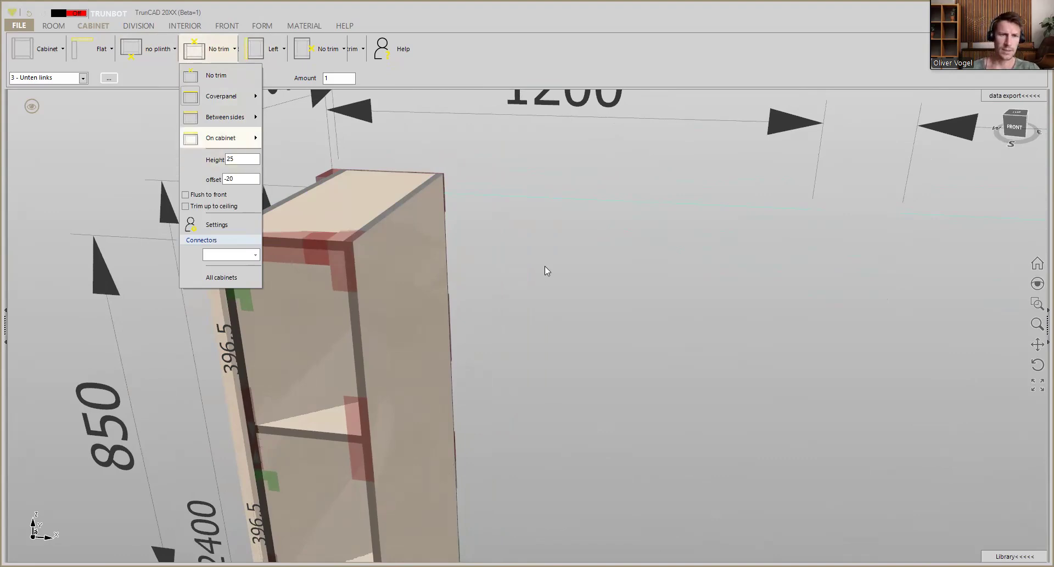
left_click(221, 137)
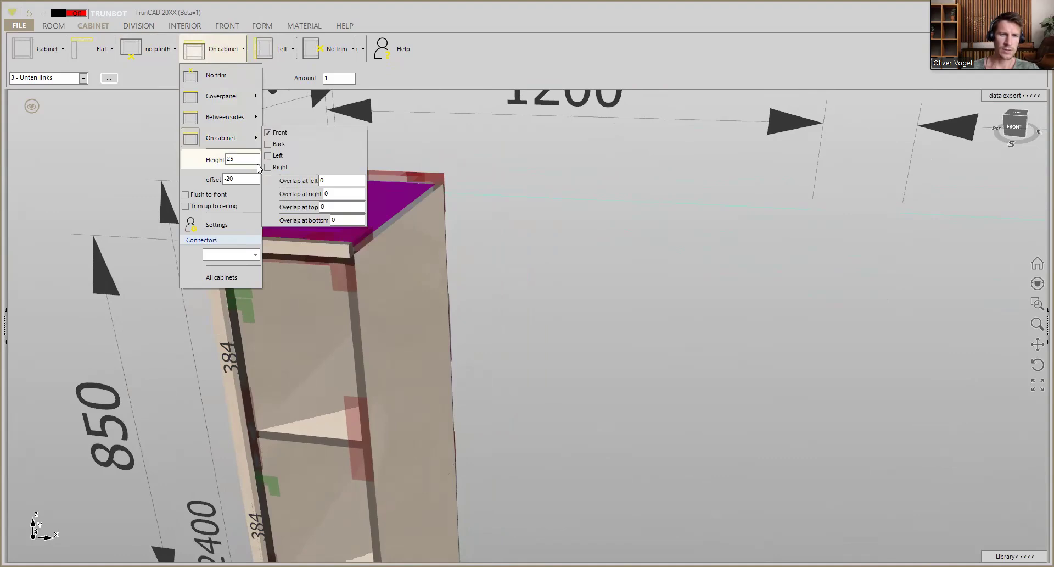
mouse_move(245, 237)
middle_mouse_down()
mouse_move(287, 230)
mouse_move(235, 230)
middle_mouse_up()
scroll(250, 233, "down", 6)
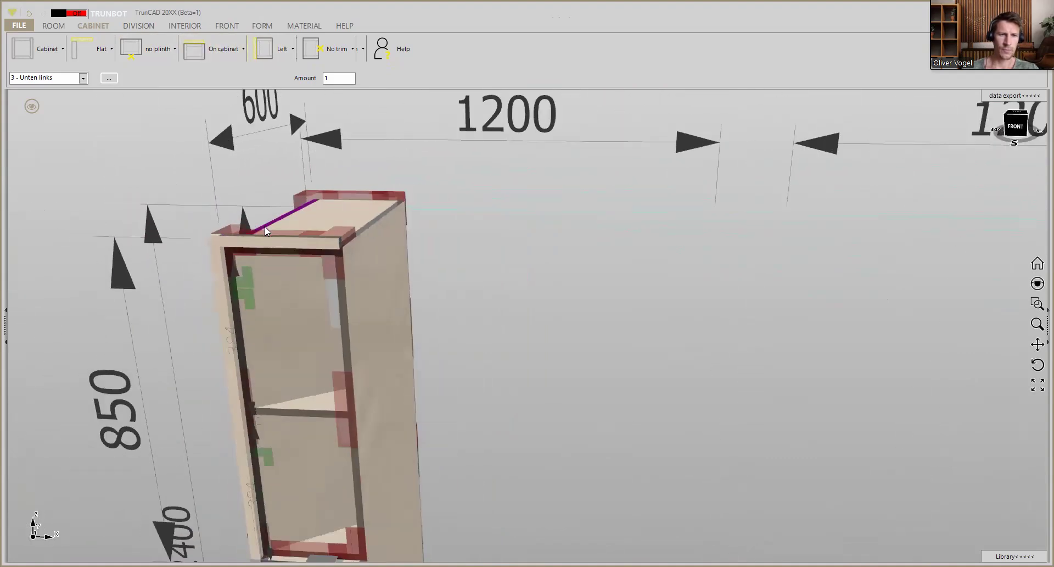
middle_click_drag(378, 343, 320, 354)
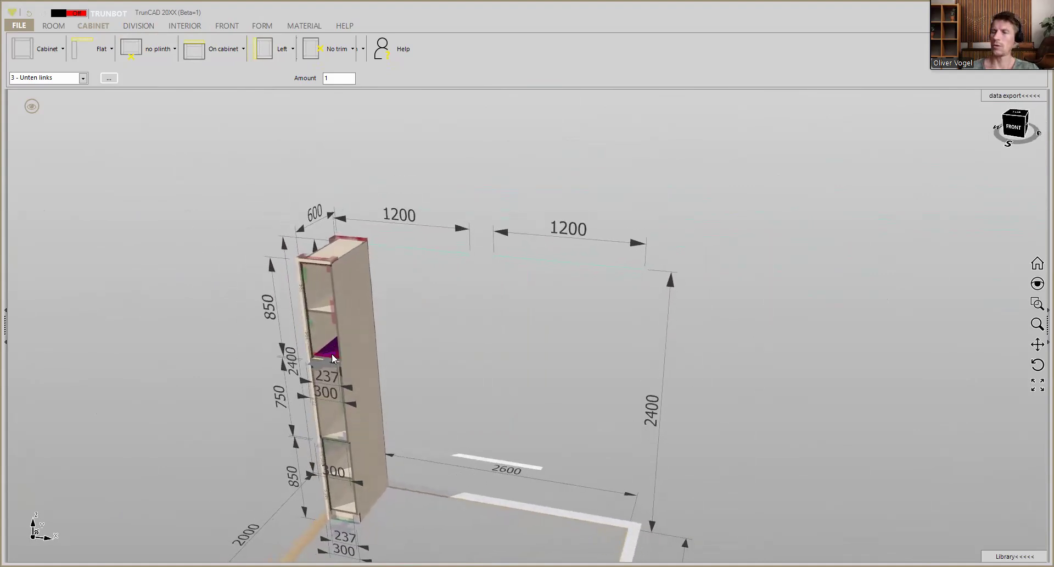
Step: Set the topmost cabinet's height to 800
scroll(297, 284, "up", 3)
middle_click_drag(297, 282, 313, 267)
left_click(267, 289)
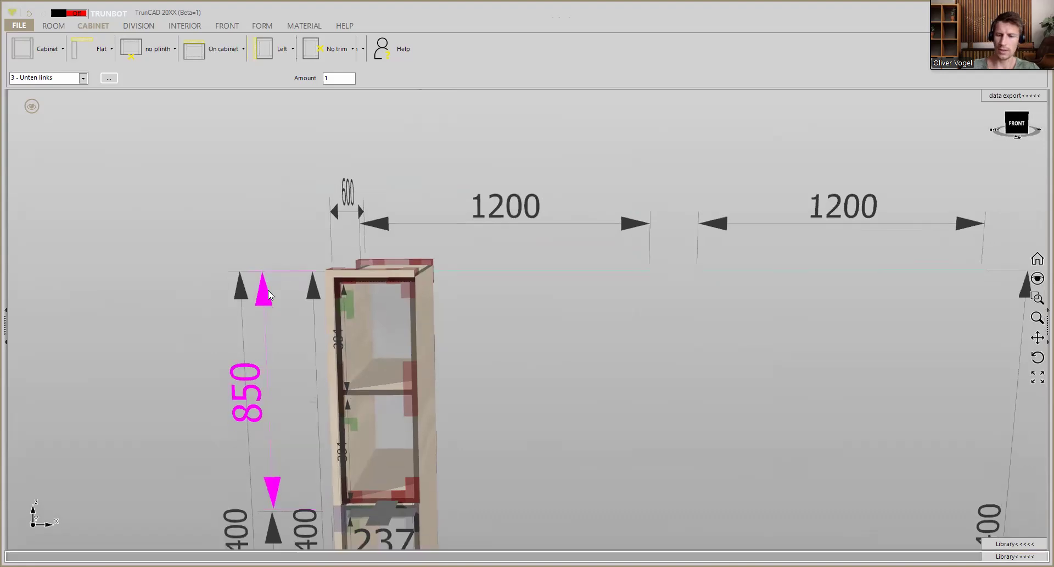
type("800")
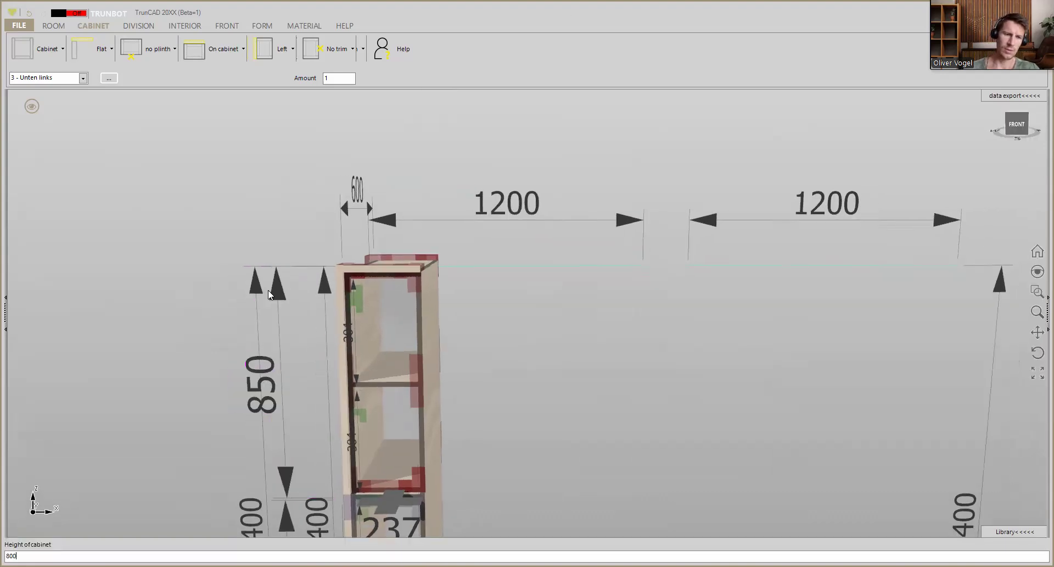
key("Return")
scroll(475, 291, "down", 4)
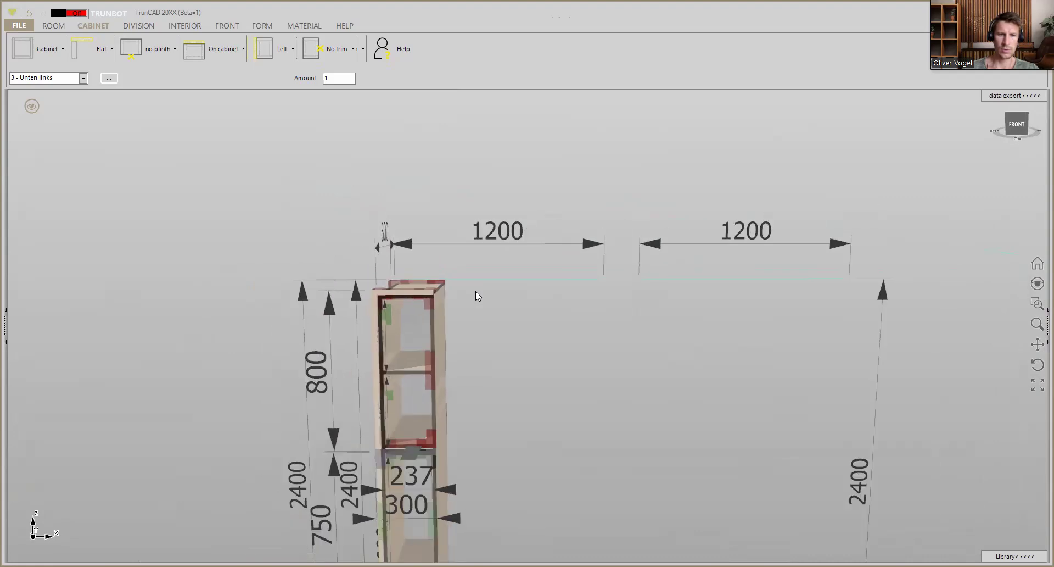
middle_click_drag(570, 414, 455, 379, "ctrl")
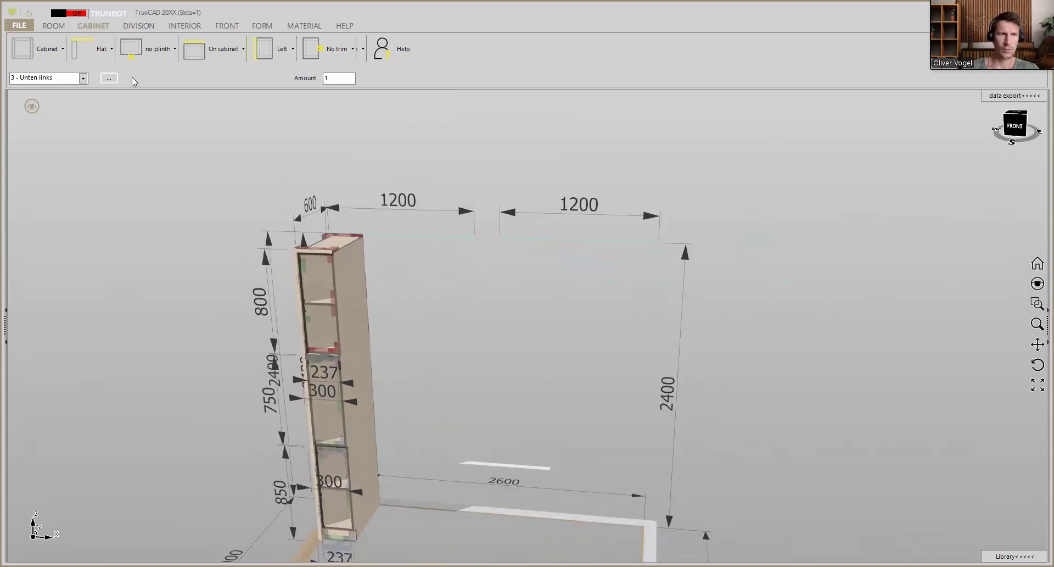
Step: Divide the middle cabinet into three compartments with two horizontal shelves
left_click(138, 26)
left_click(92, 54)
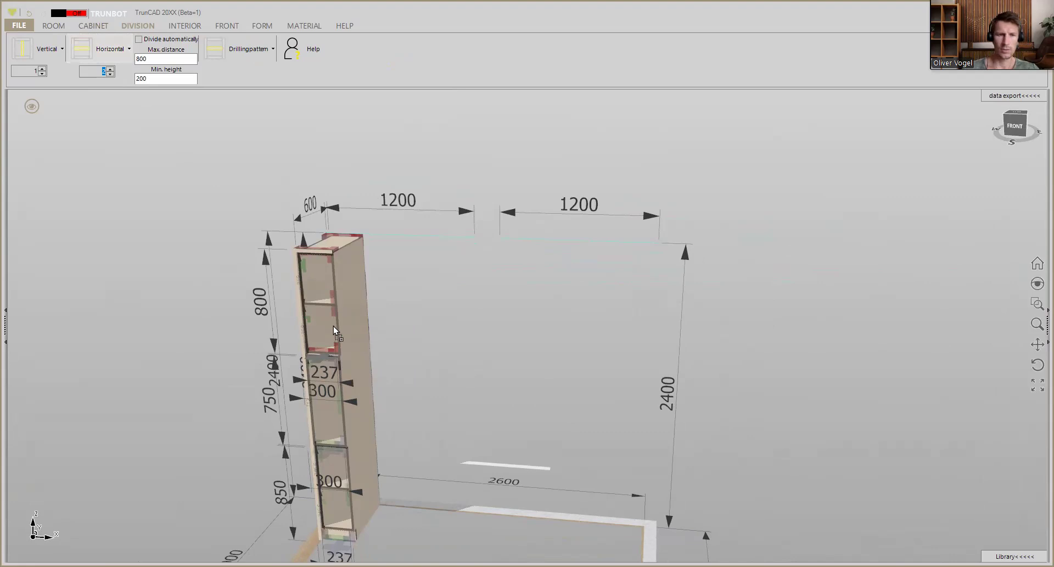
left_click(317, 400)
scroll(394, 277, "up", 4)
middle_click_drag(492, 278, 461, 327)
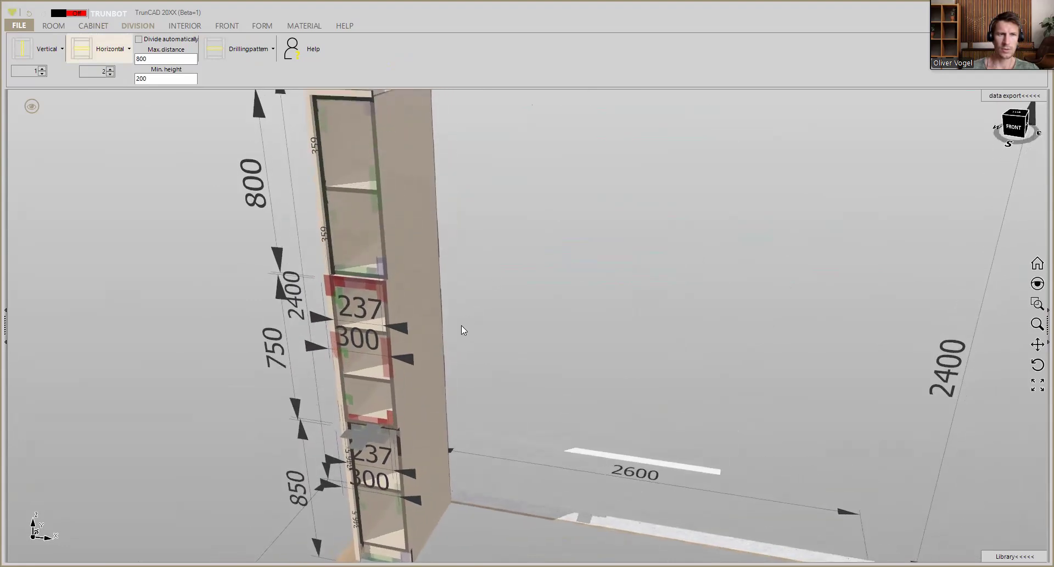
Step: Fit one left door across both compartments of the topmost cabinet
left_click(229, 25)
left_click(121, 53)
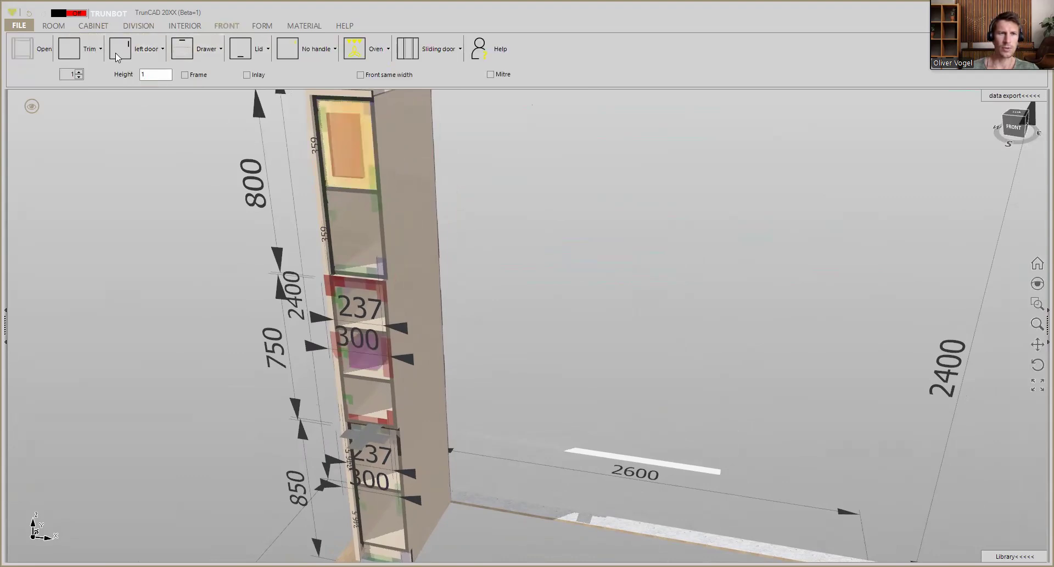
left_click_drag(115, 53, 406, 219)
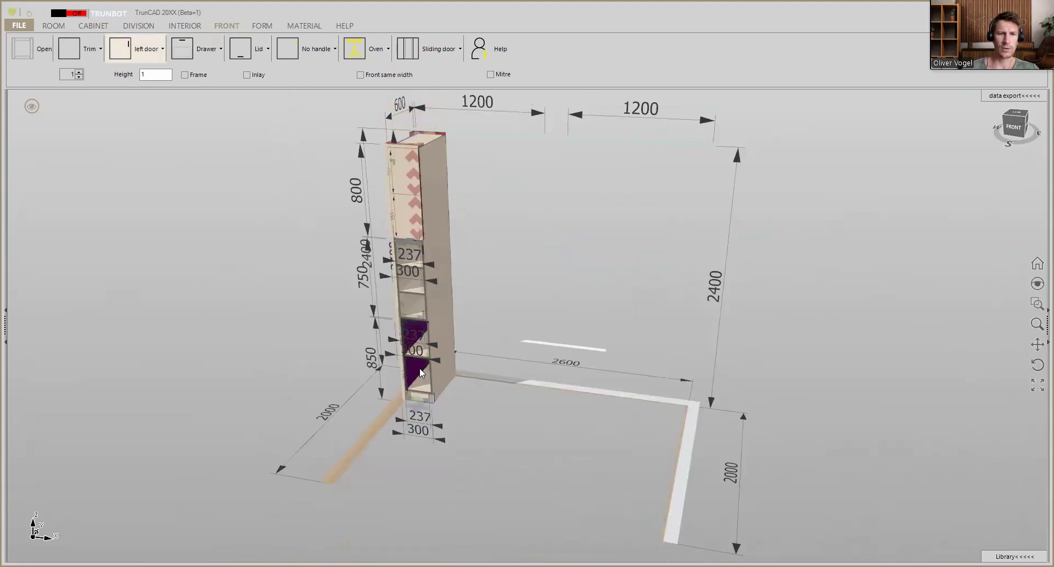
Step: Fit one left door across both compartments of the lower cabinet
scroll(419, 372, "up", 6)
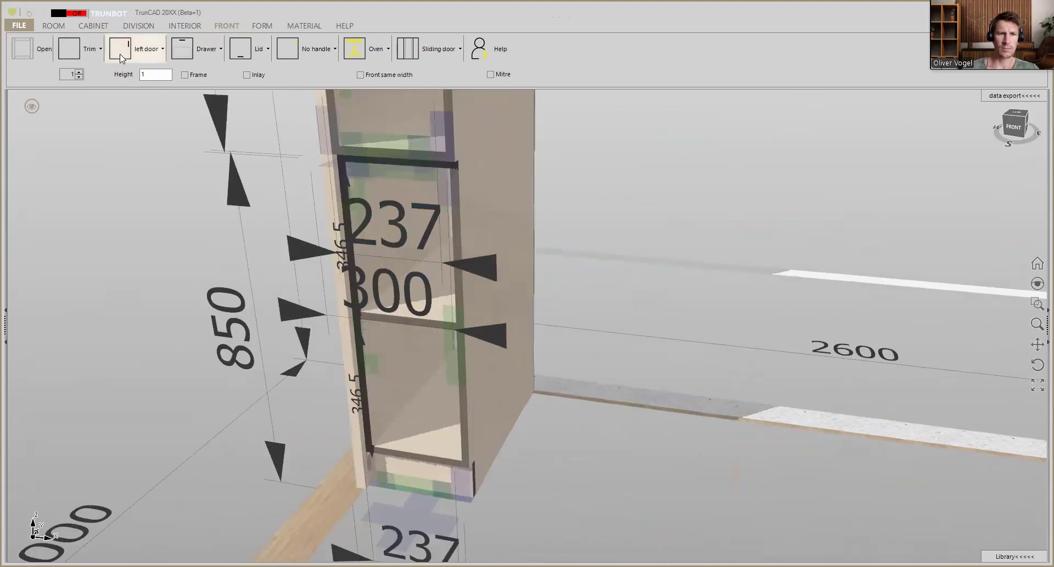
left_click_drag(374, 397, 400, 410)
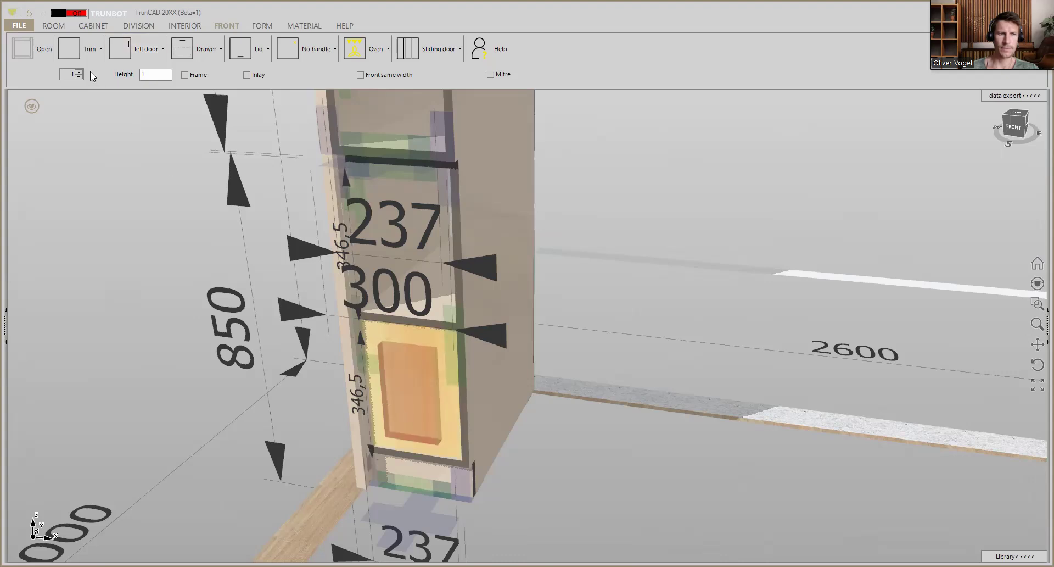
left_click_drag(119, 48, 347, 221)
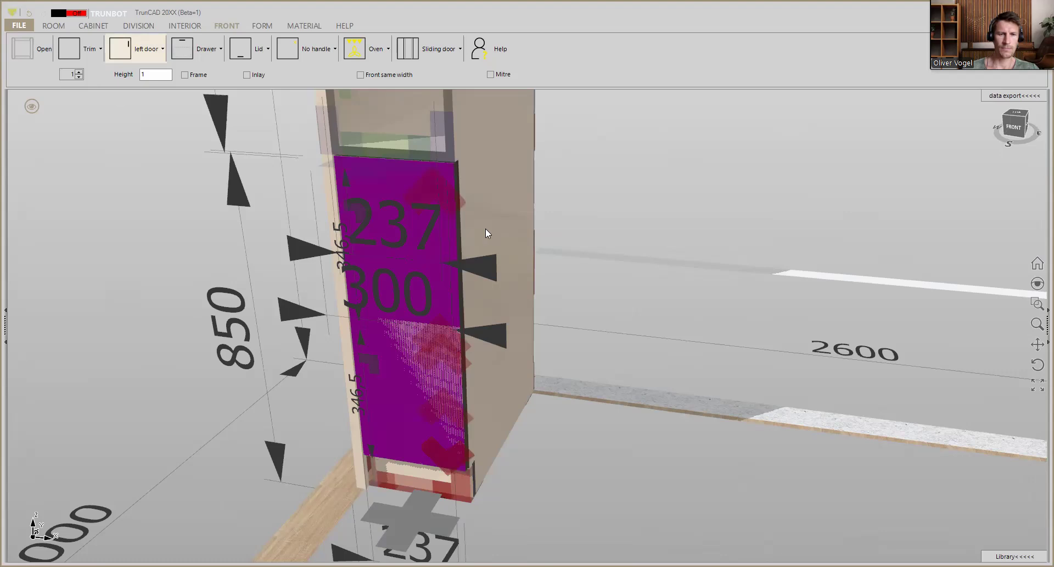
Step: Delete the door front from the lower cabinet's upper compartment
left_click_drag(485, 229, 468, 225)
left_click_drag(386, 237, 548, 271)
middle_click_drag(548, 271, 549, 273)
middle_click_drag(393, 243, 426, 217)
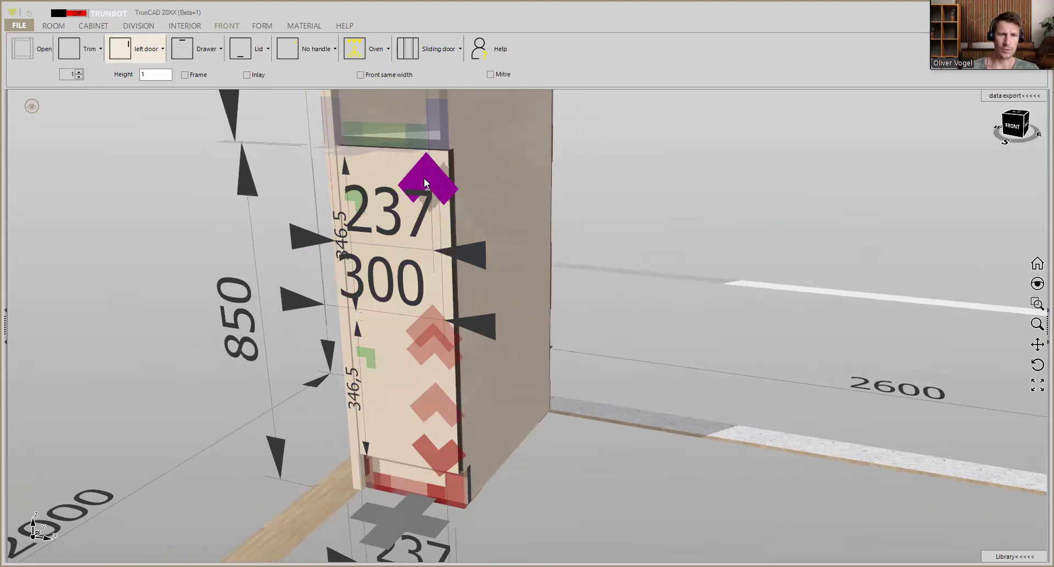
left_click(423, 174)
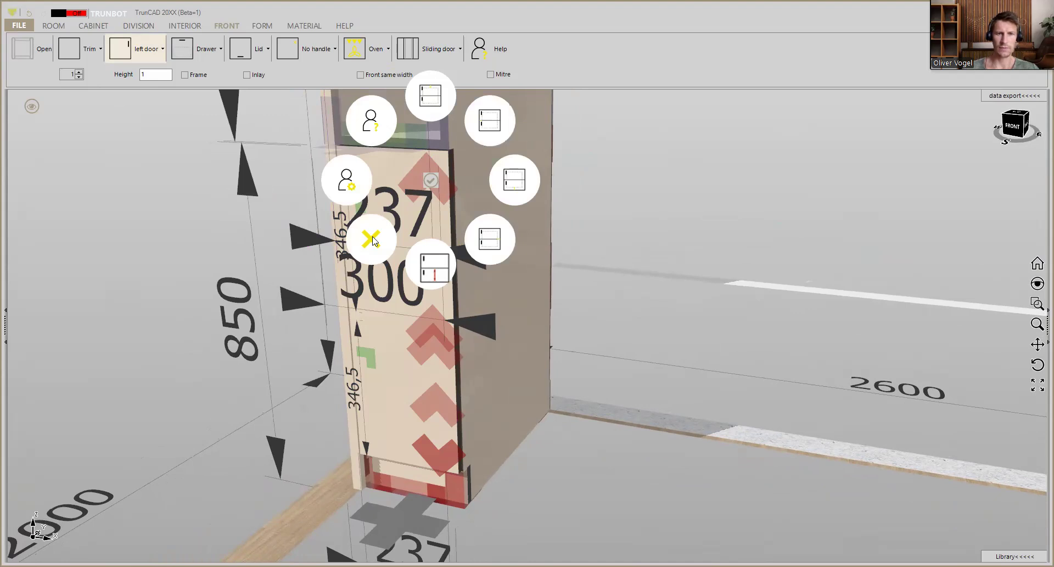
left_click(372, 239)
Step: Fit a separate left door to the lower cabinet's upper compartment
middle_click_drag(575, 182, 617, 181)
scroll(476, 176, "up", 2)
left_click(118, 50)
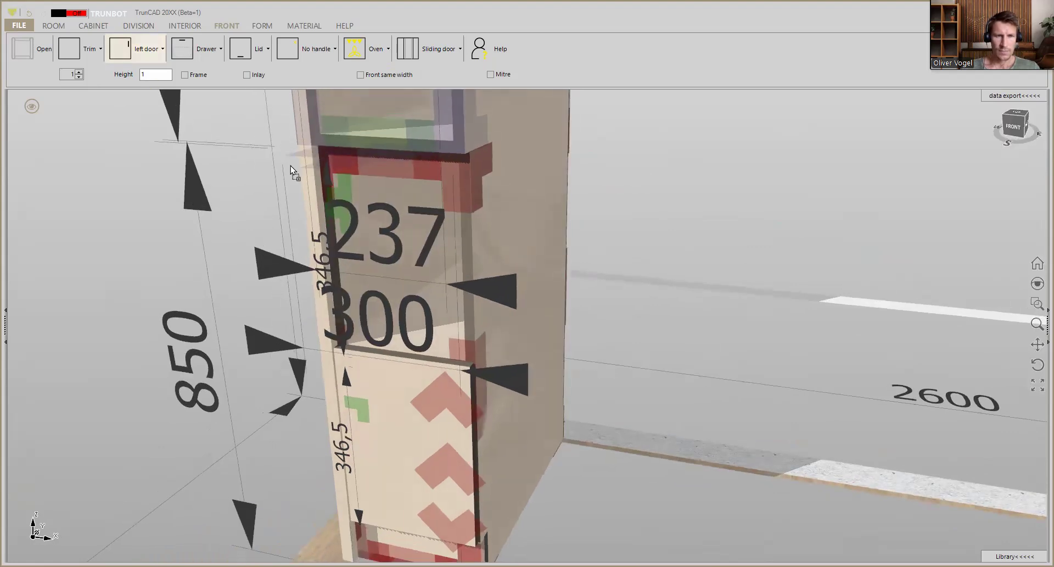
left_click(376, 189)
mouse_move(624, 316)
middle_mouse_down()
mouse_move(612, 302)
mouse_move(626, 292)
mouse_move(621, 308)
middle_mouse_up()
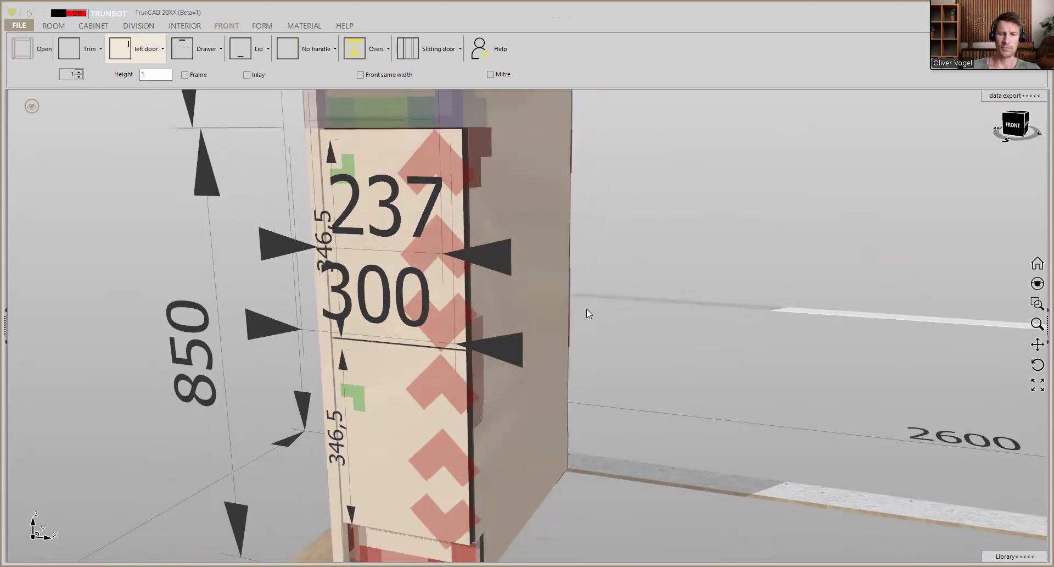
scroll(585, 309, "down", 8)
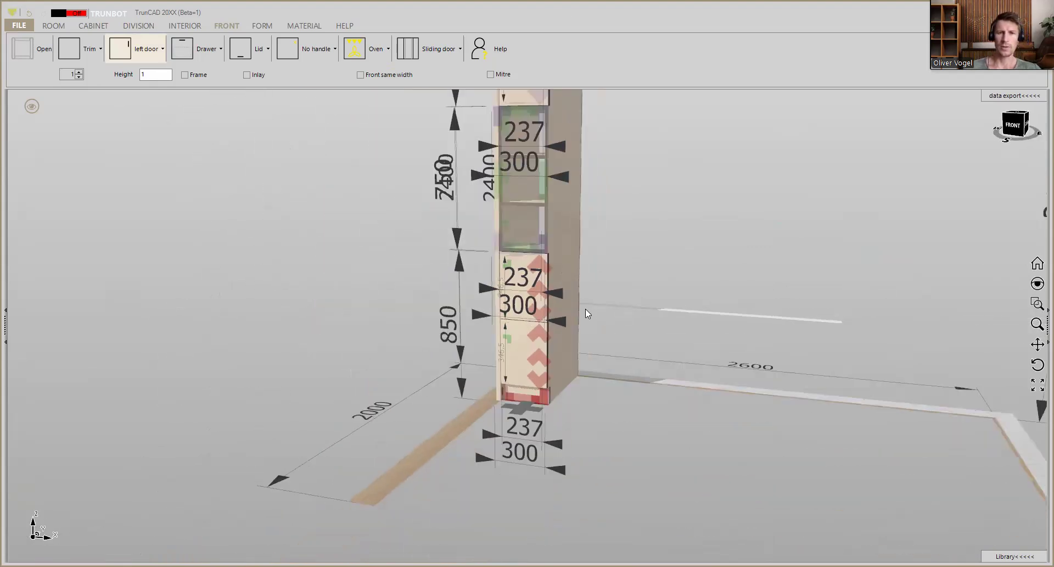
Step: Open the list of all cabinets and rename cabinet 1 as "bottom left"
scroll(585, 309, "down", 3)
middle_click_drag(582, 308, 537, 346)
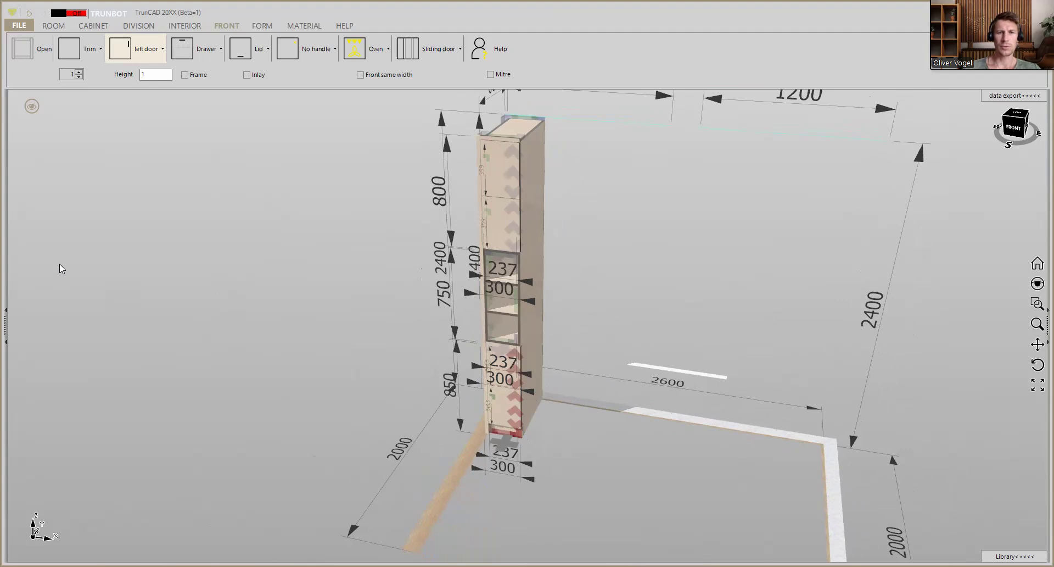
left_click(8, 25)
left_click(101, 25)
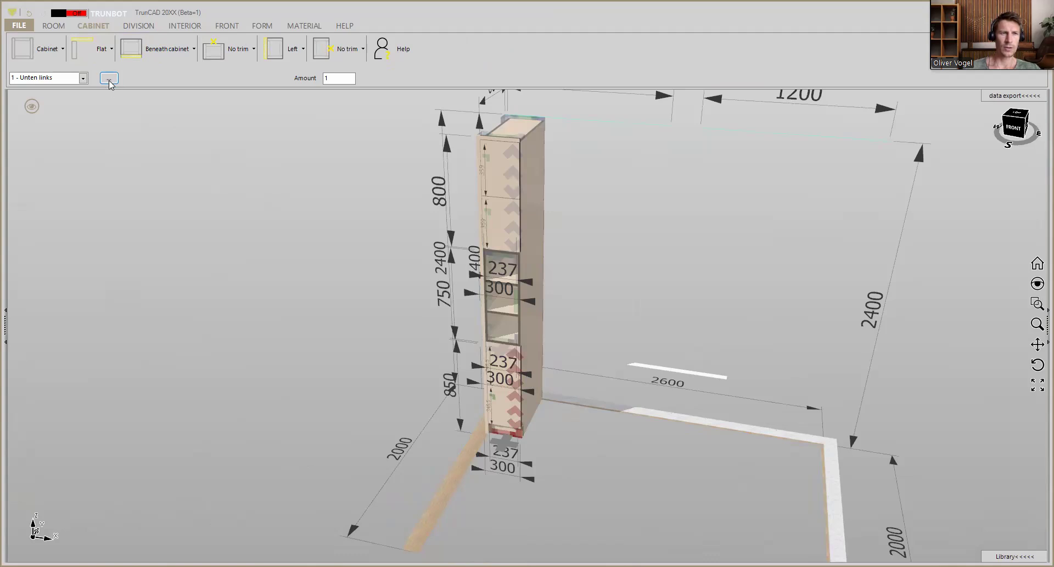
left_click(109, 78)
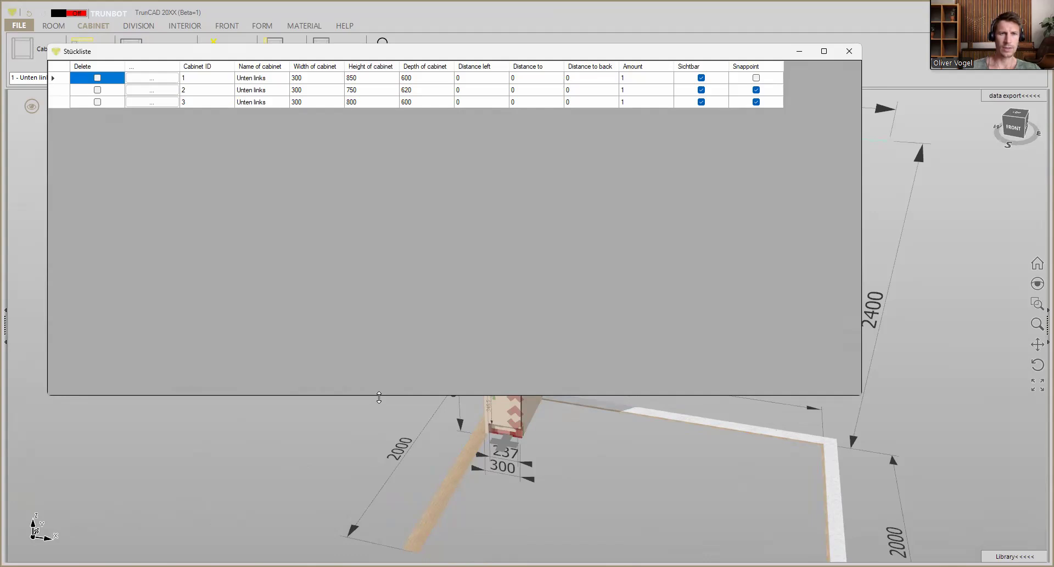
left_click_drag(379, 397, 378, 114)
left_click(263, 78)
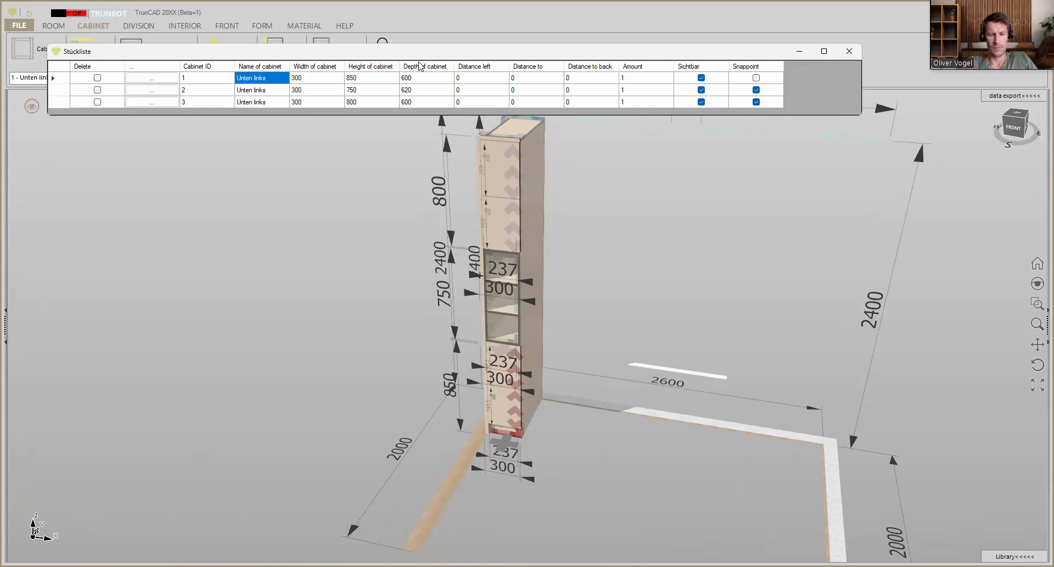
type("bo")
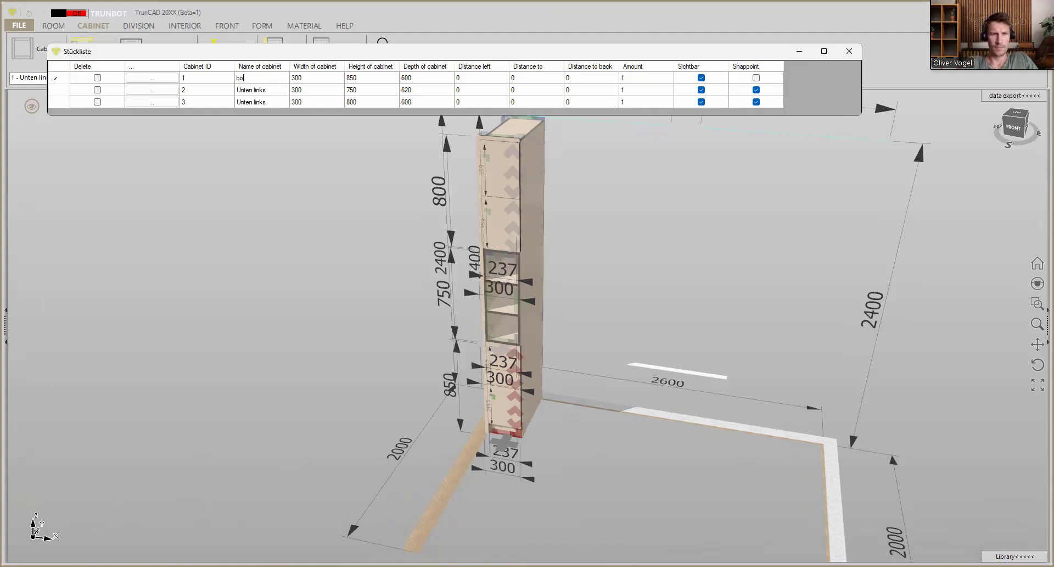
type("tte")
type("om left")
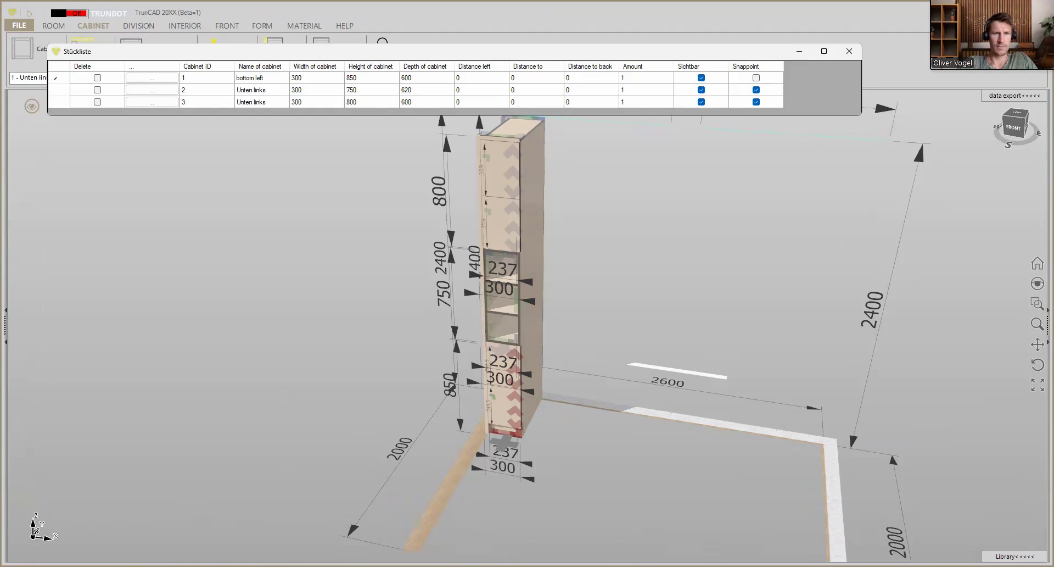
Step: Rename cabinet 2 as "middle left" and cabinet 3 as "top left", and close the cabinet list
left_click(281, 94)
type("middle left")
left_click(275, 104)
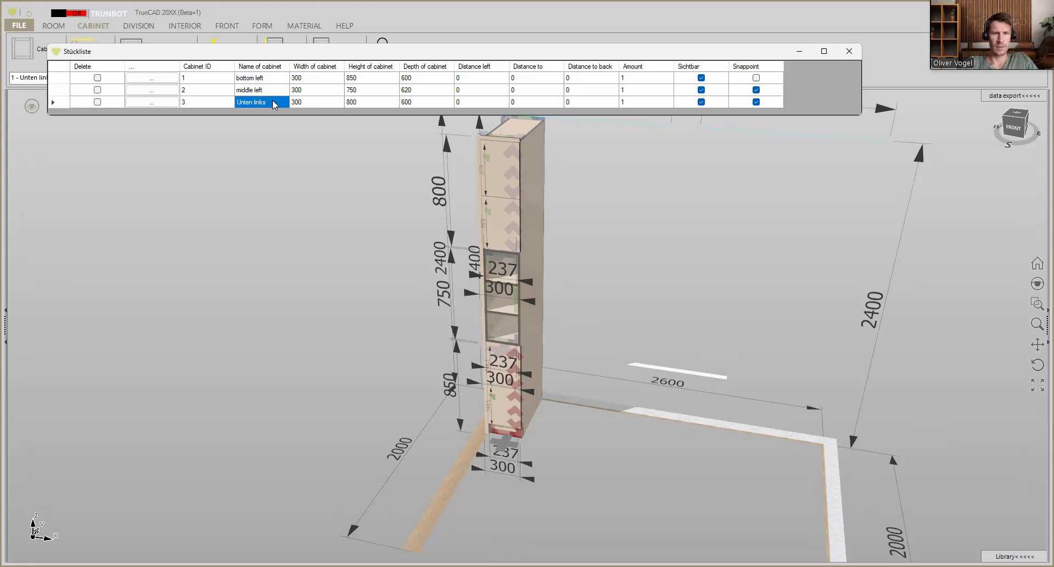
type("top left")
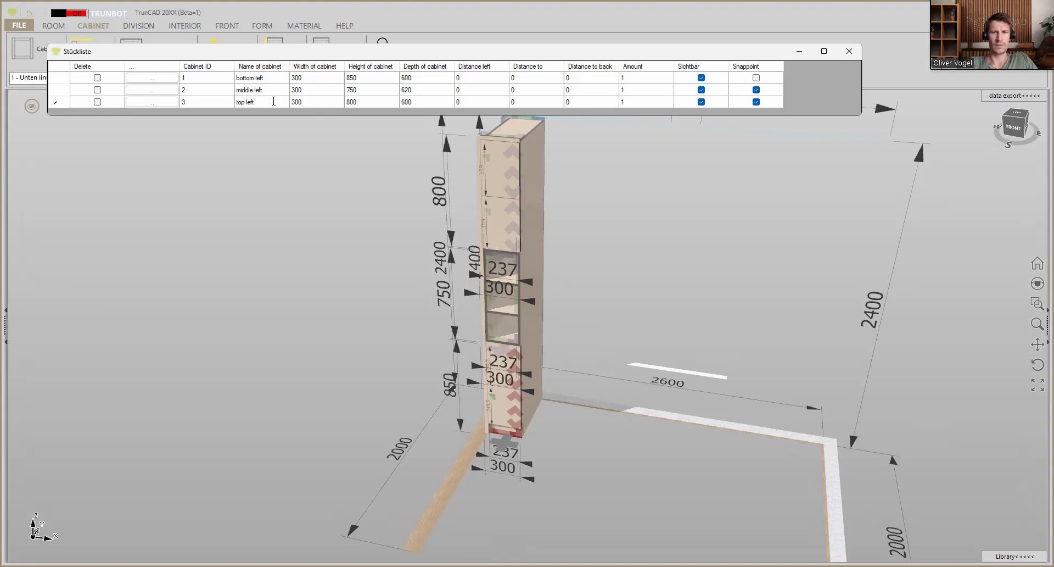
left_click(855, 54)
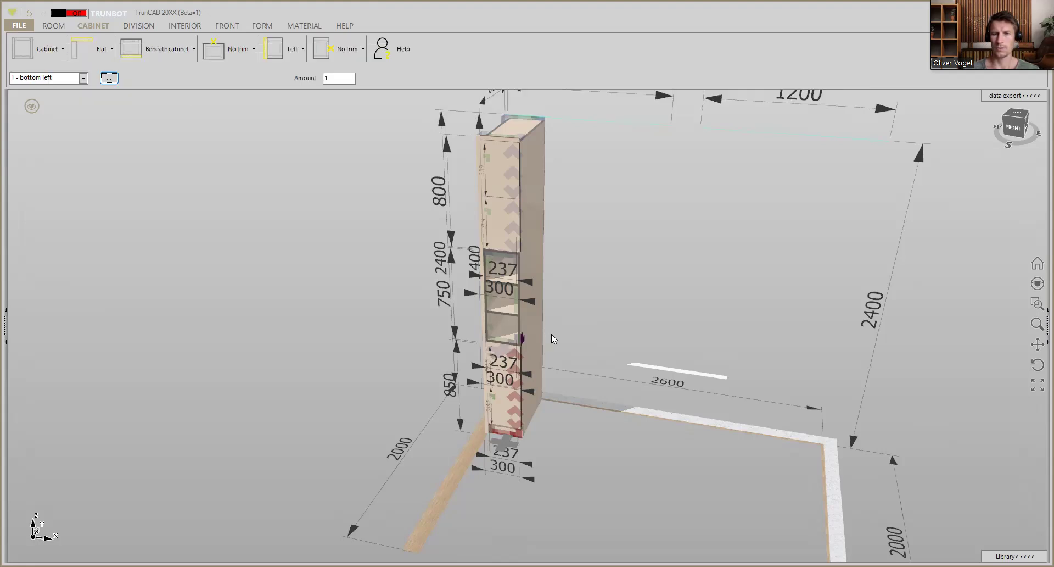
Step: Add a cabinet 1500 mm wide and 450 mm high on the floor, against the right side of the tall column
middle_click_drag(550, 334, 438, 347)
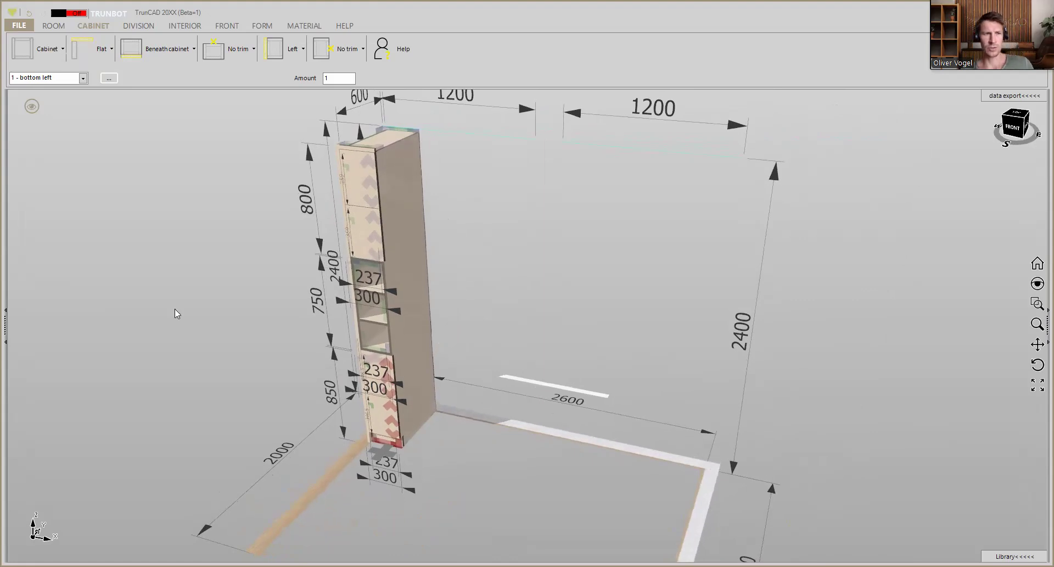
left_click(48, 57)
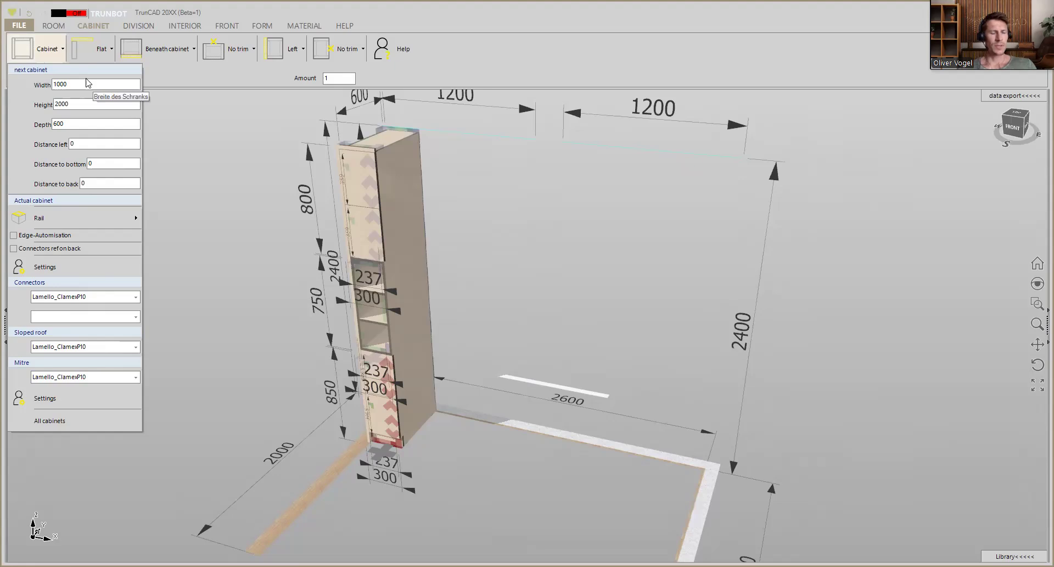
double_click(83, 81)
type("1")
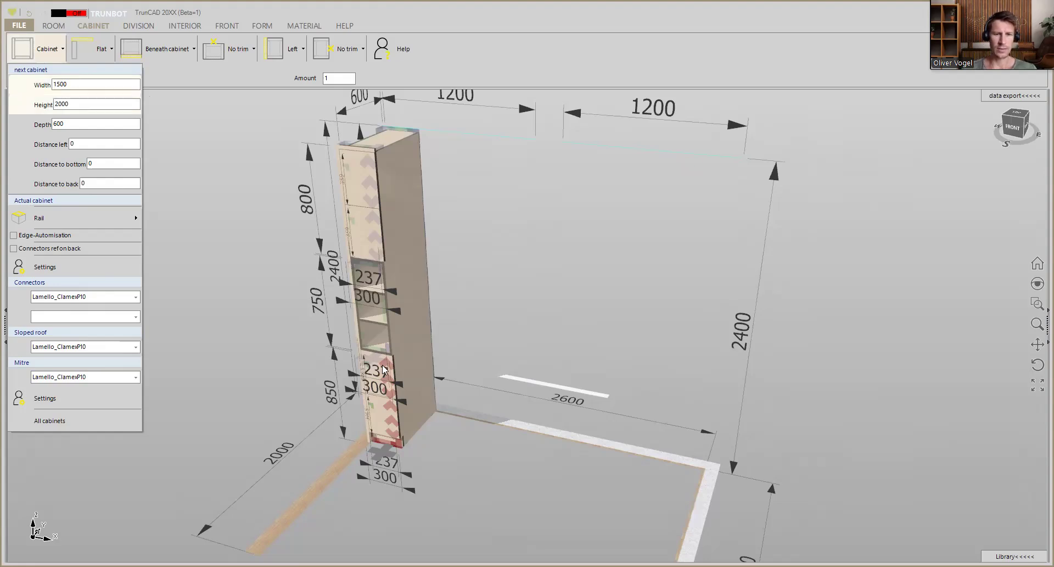
key("Tab")
scroll(383, 369, "up", 5)
scroll(378, 329, "down", 3)
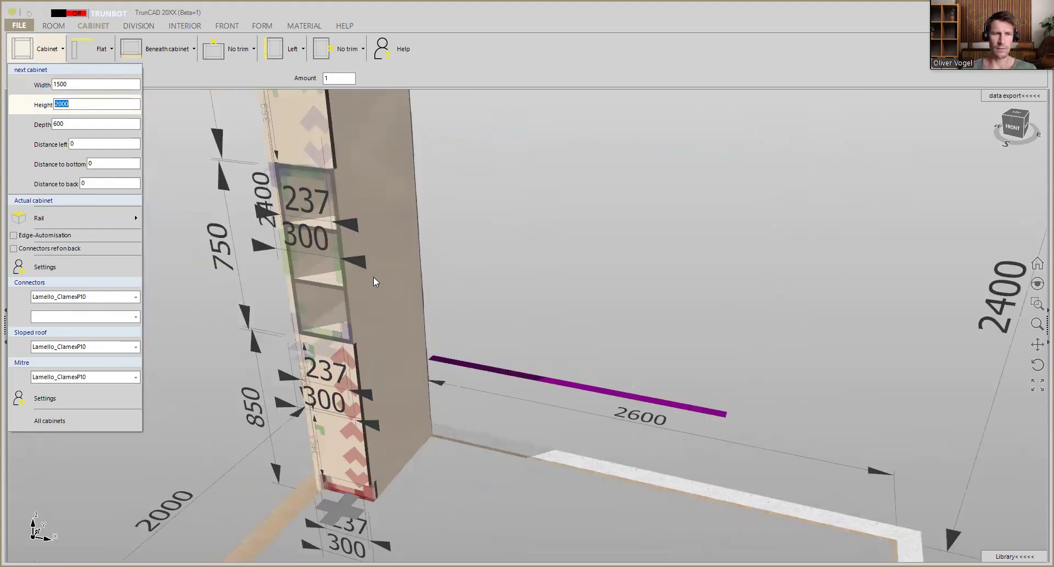
type("450")
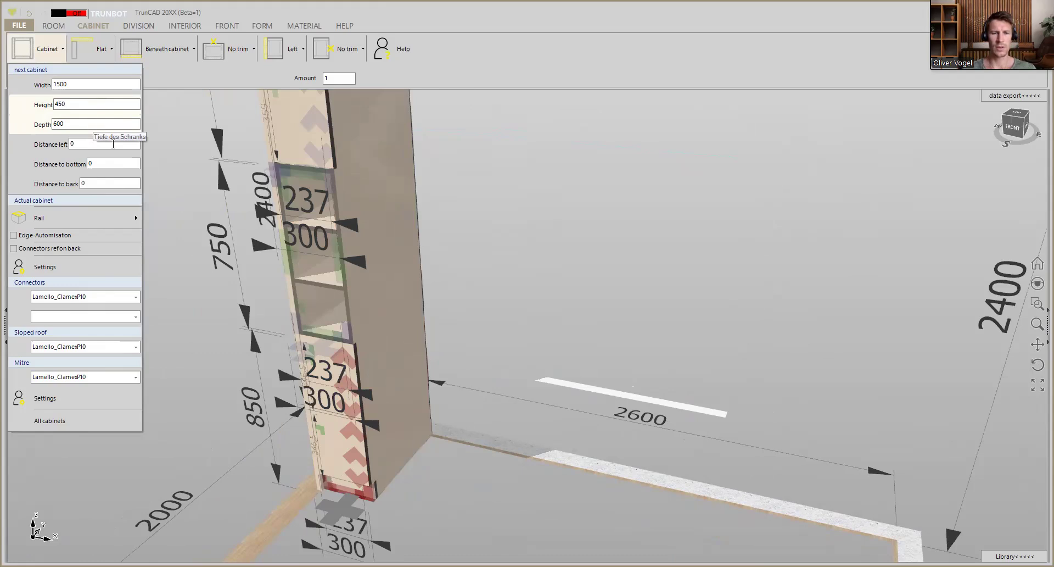
scroll(423, 443, "up", 3)
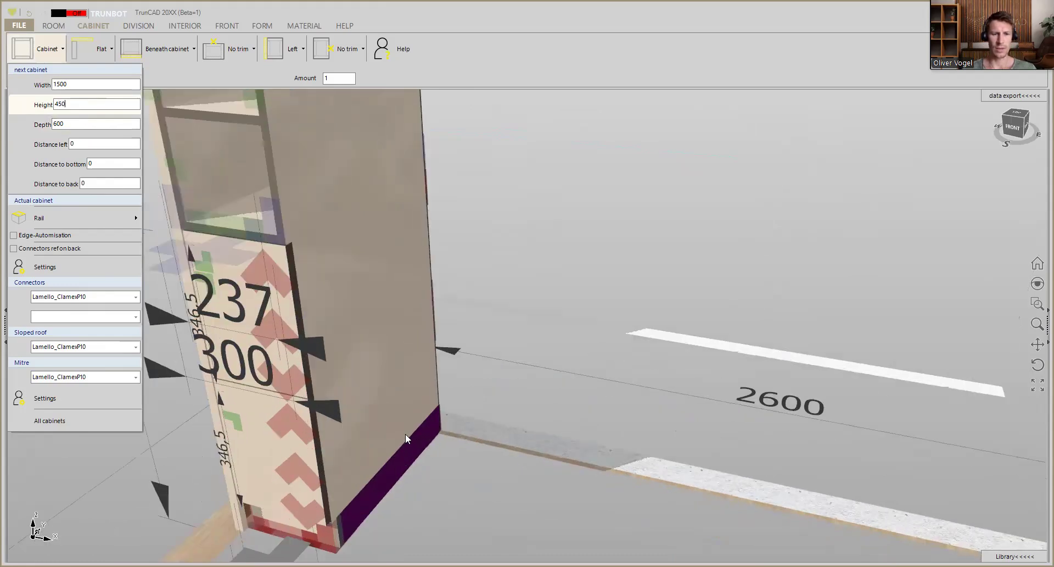
middle_click_drag(405, 433, 439, 439)
scroll(439, 439, "up", 3)
scroll(439, 443, "up", 2)
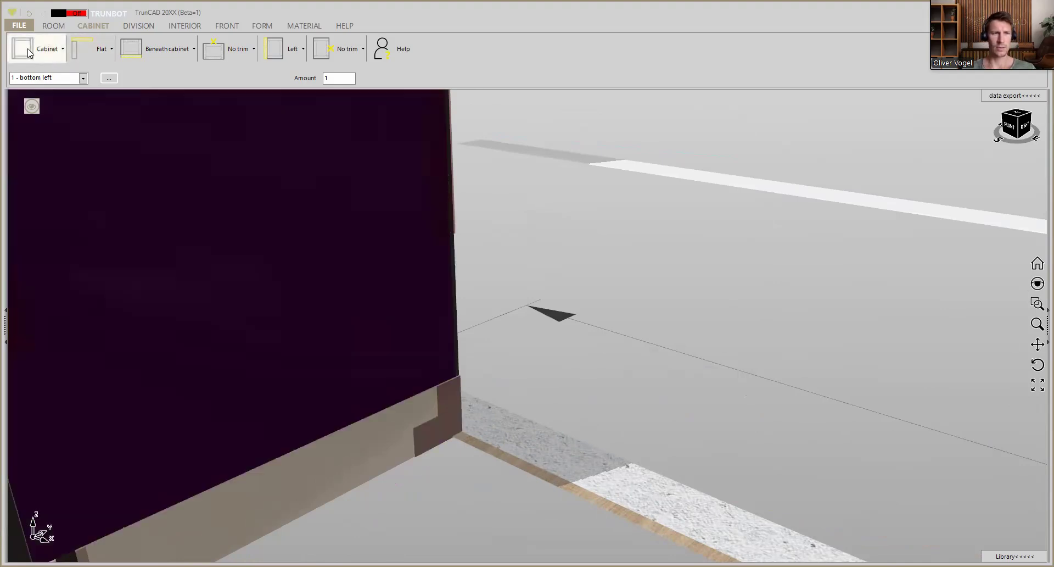
left_click(434, 421)
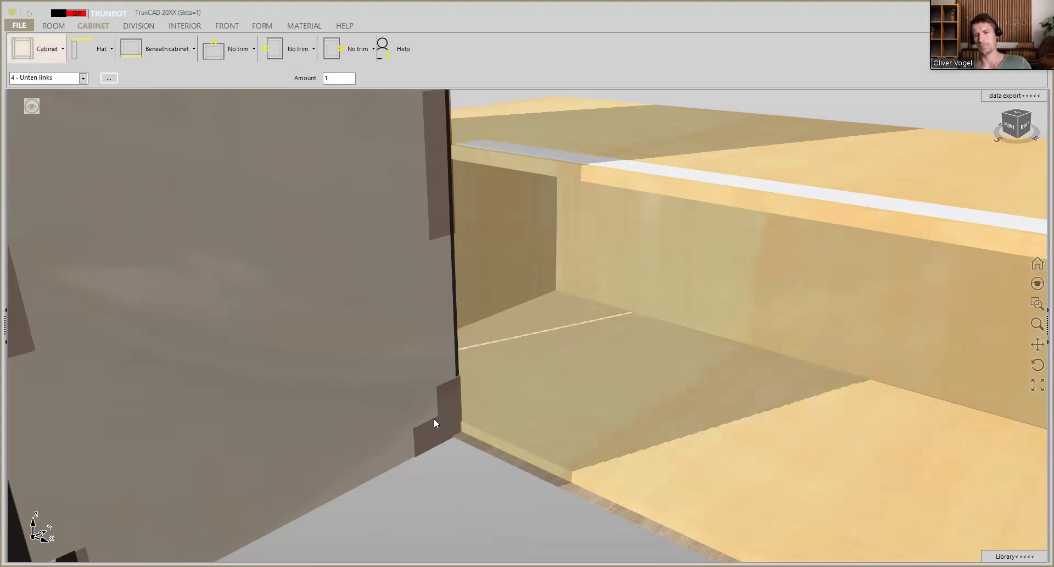
Step: Divide the low 1500 mm wide cabinet into three equal compartments with two vertical dividers
scroll(430, 407, "down", 1)
scroll(430, 407, "down", 5)
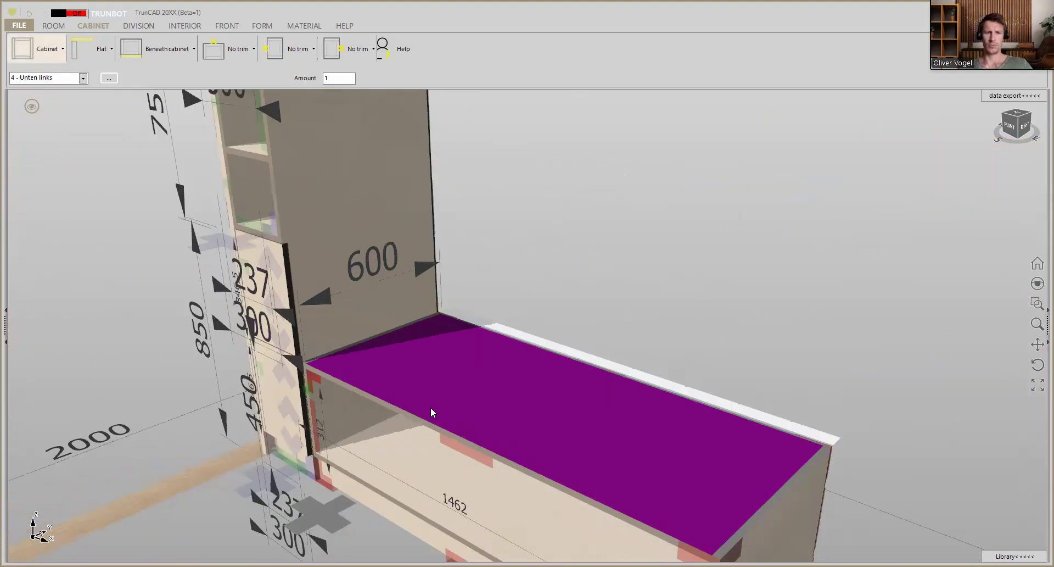
middle_click_drag(430, 412, 463, 436)
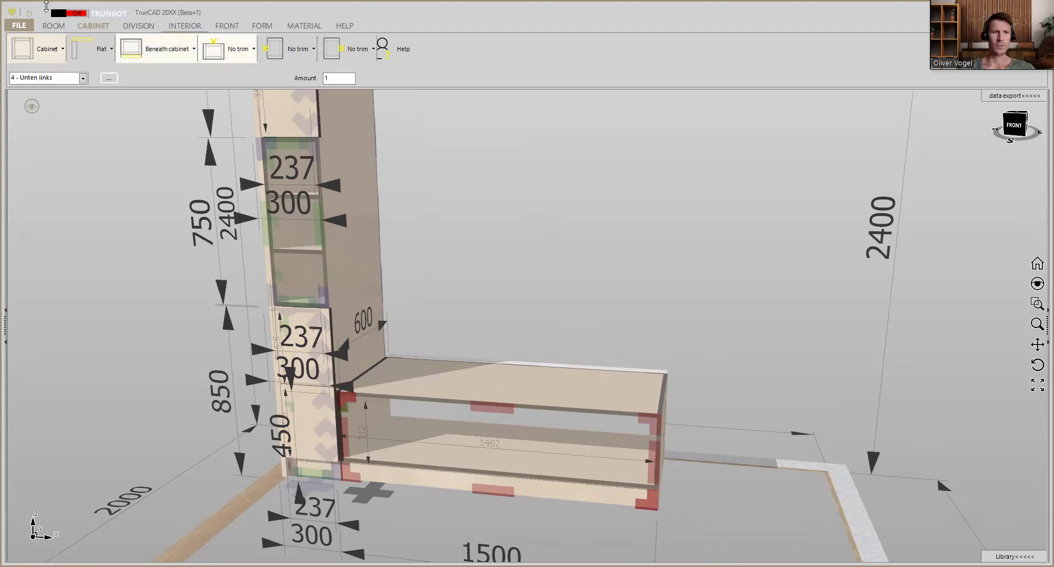
left_click(138, 26)
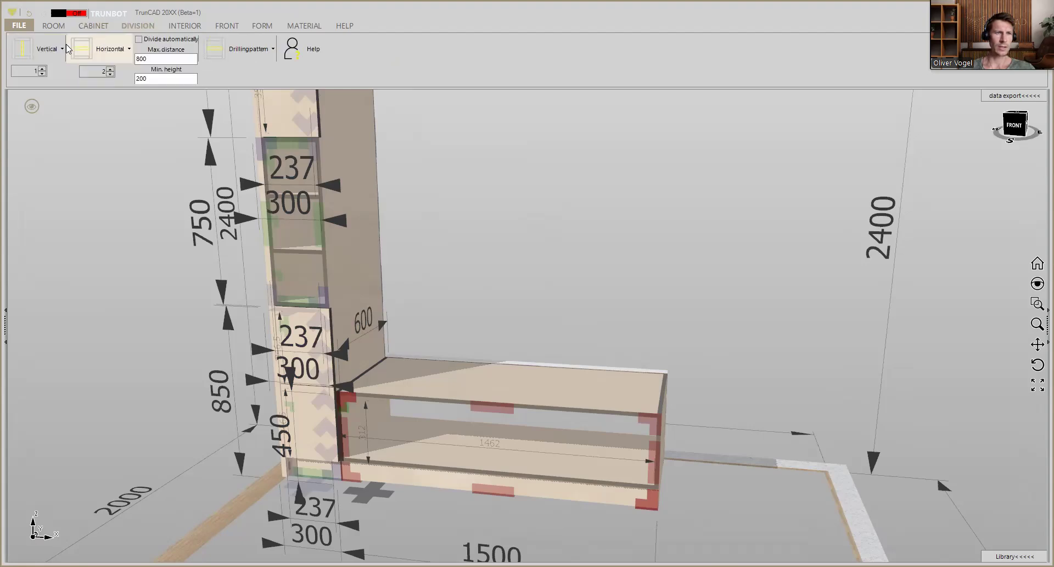
left_click(42, 70)
left_click(419, 426)
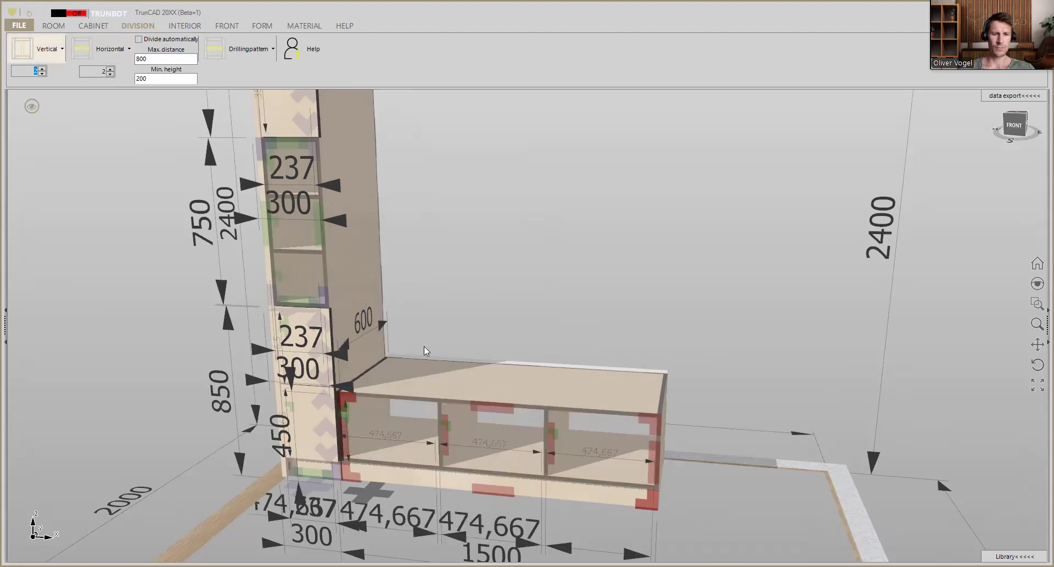
Step: Add a cabinet 1500 mm wide and 1500 mm high on top of the low cabinet, beside the column
middle_click_drag(433, 346, 396, 347)
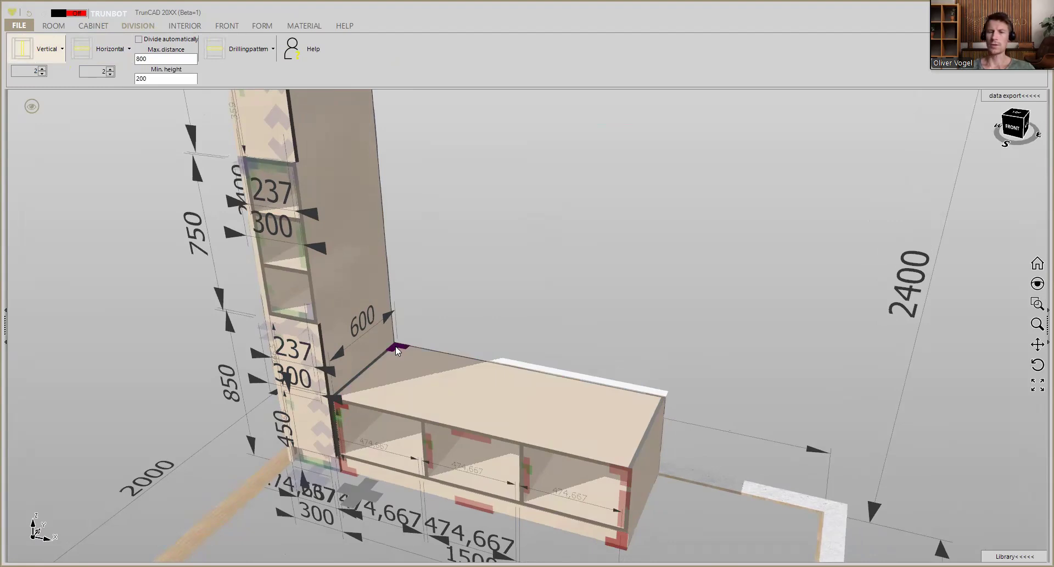
scroll(395, 346, "up", 3)
scroll(395, 346, "down", 3)
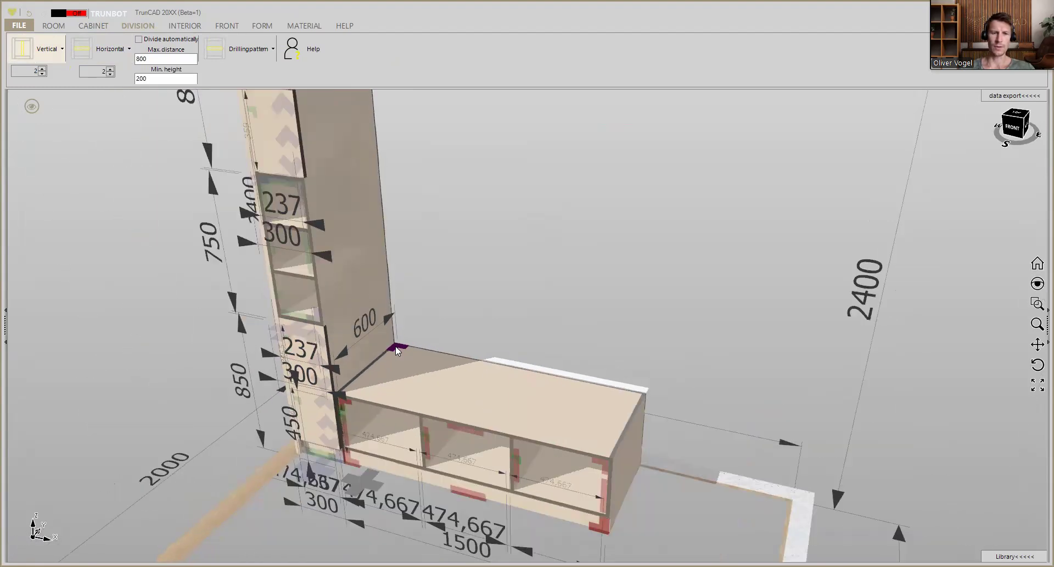
left_click(92, 28)
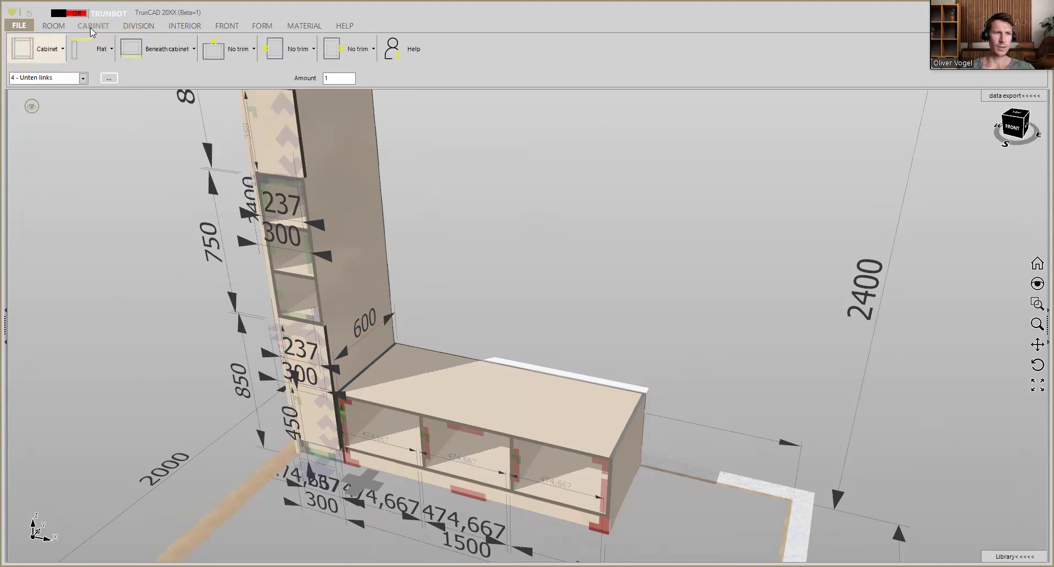
left_click(52, 55)
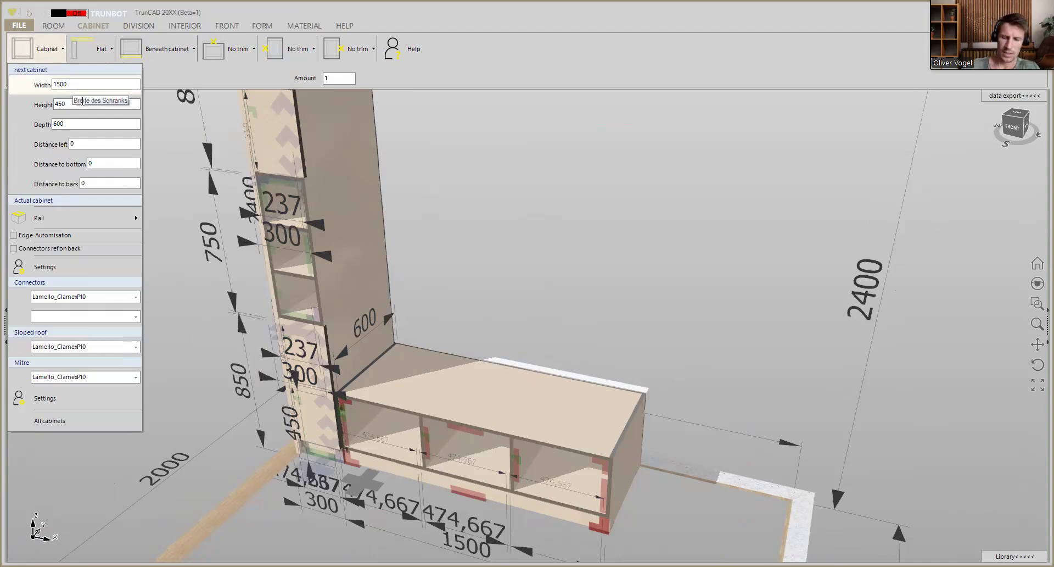
double_click(82, 103)
type("1500")
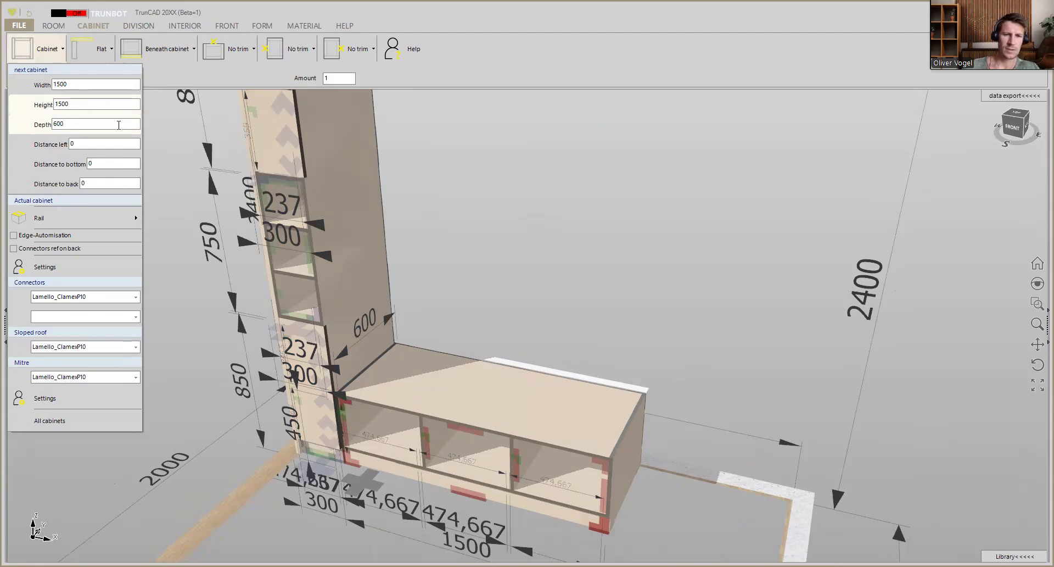
scroll(399, 353, "up", 5)
scroll(400, 353, "up", 4)
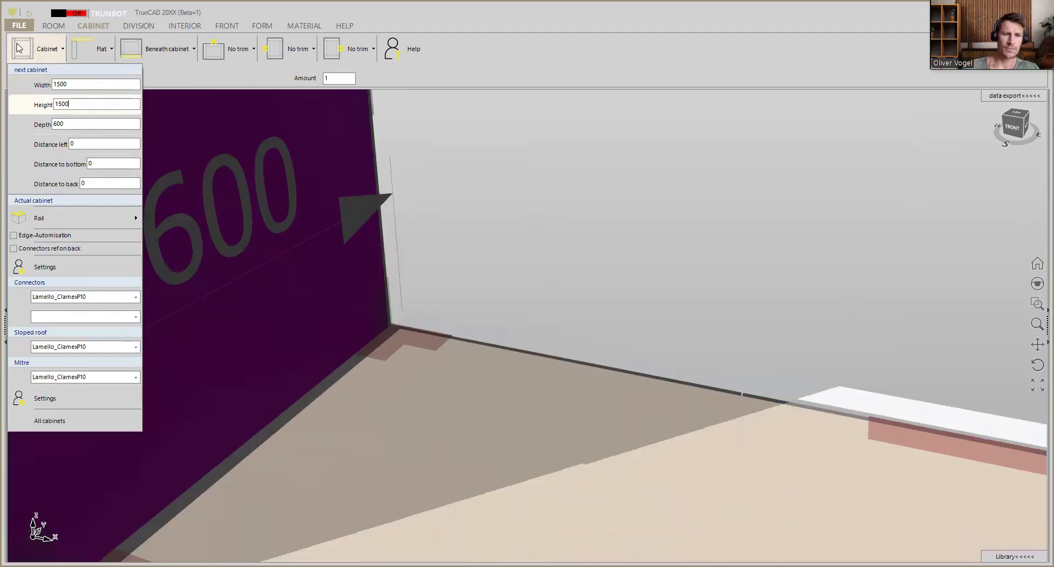
left_click(390, 337)
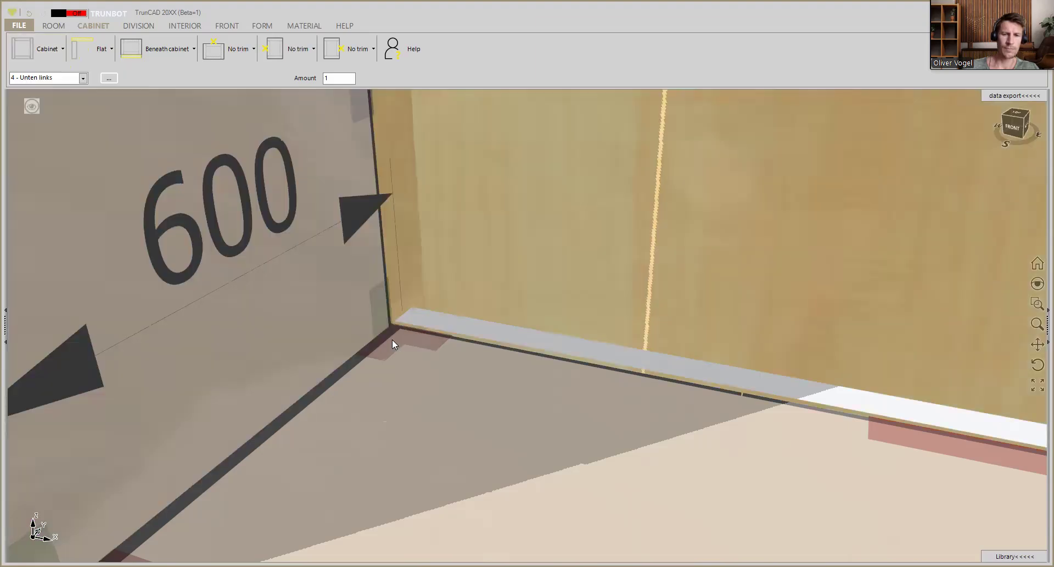
left_click(392, 339)
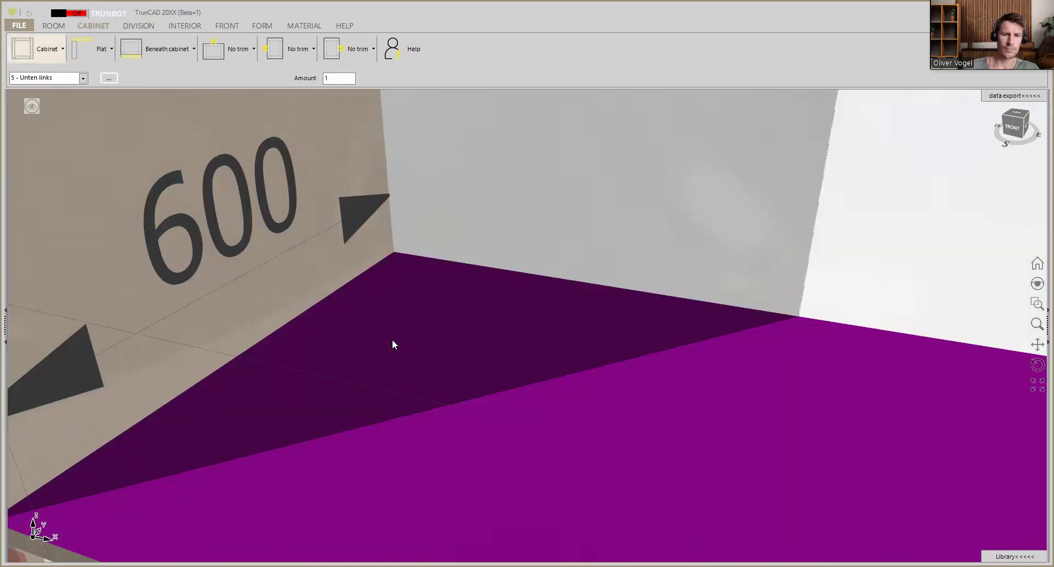
Step: Remove the back panel and the plinth from the new 1500 mm high cabinet
scroll(392, 339, "down", 8)
middle_click_drag(392, 338, 377, 412)
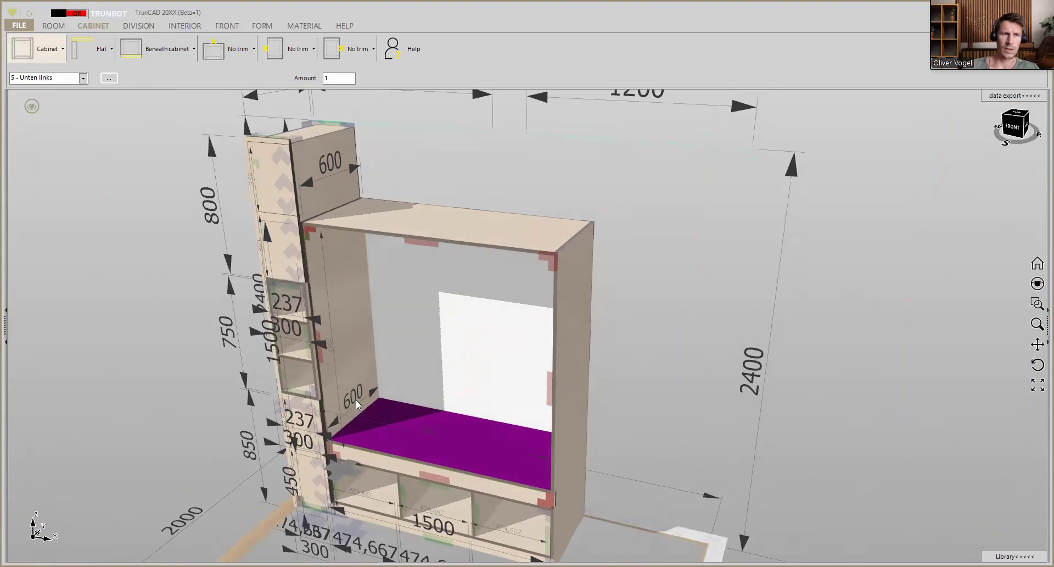
left_click(108, 54)
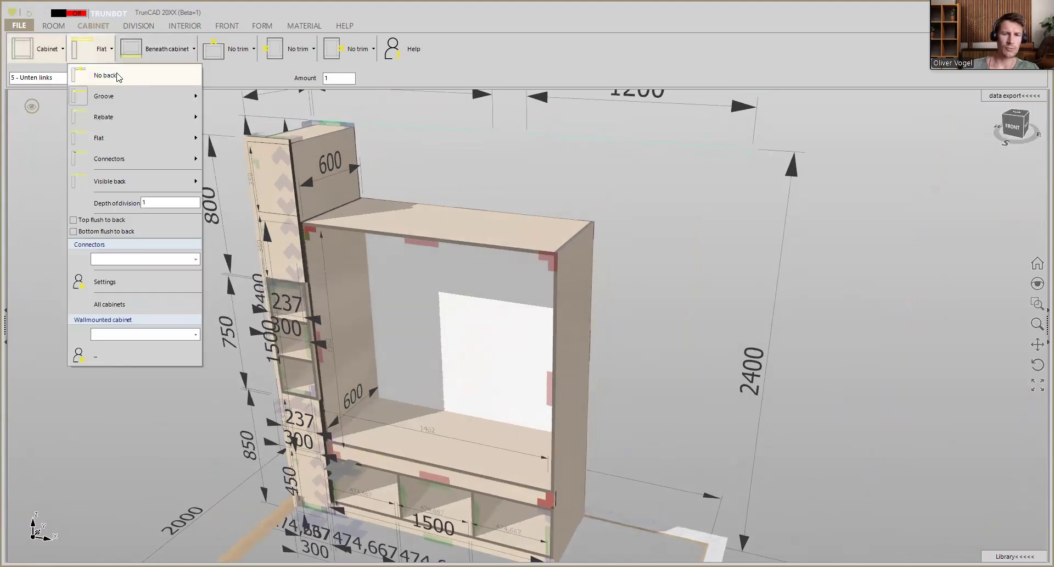
left_click(109, 75)
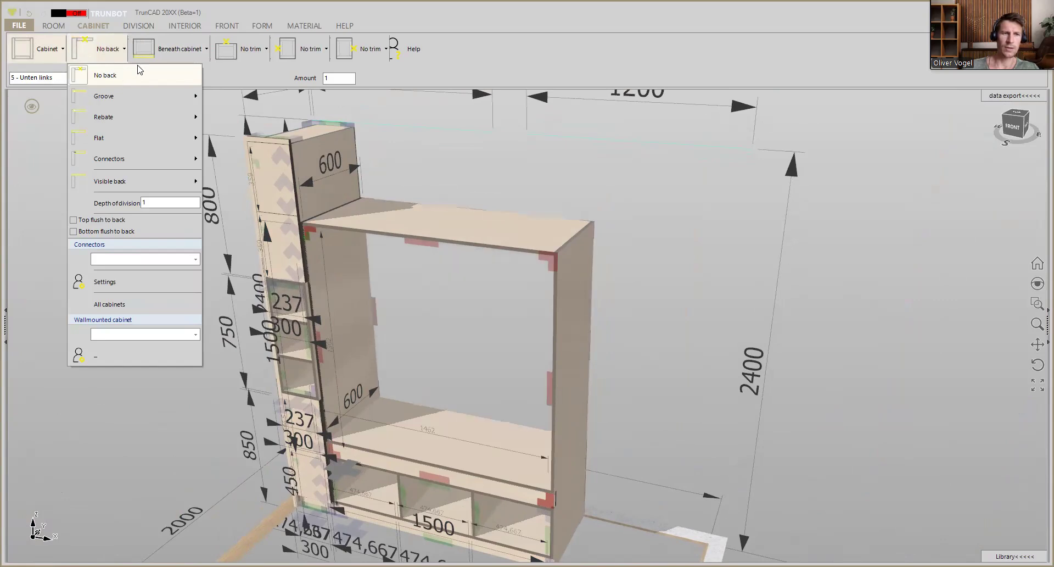
left_click(172, 55)
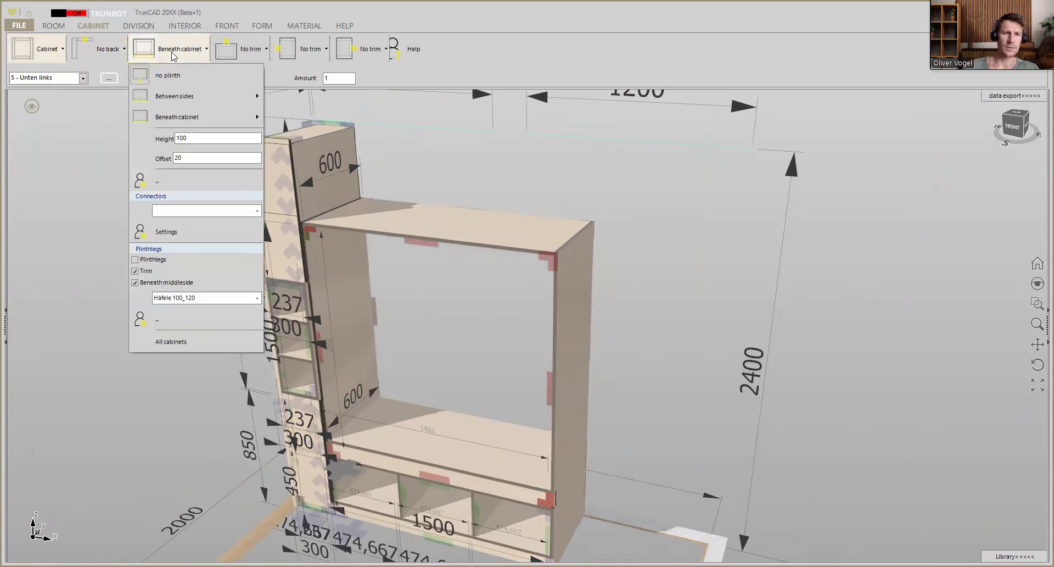
left_click(190, 75)
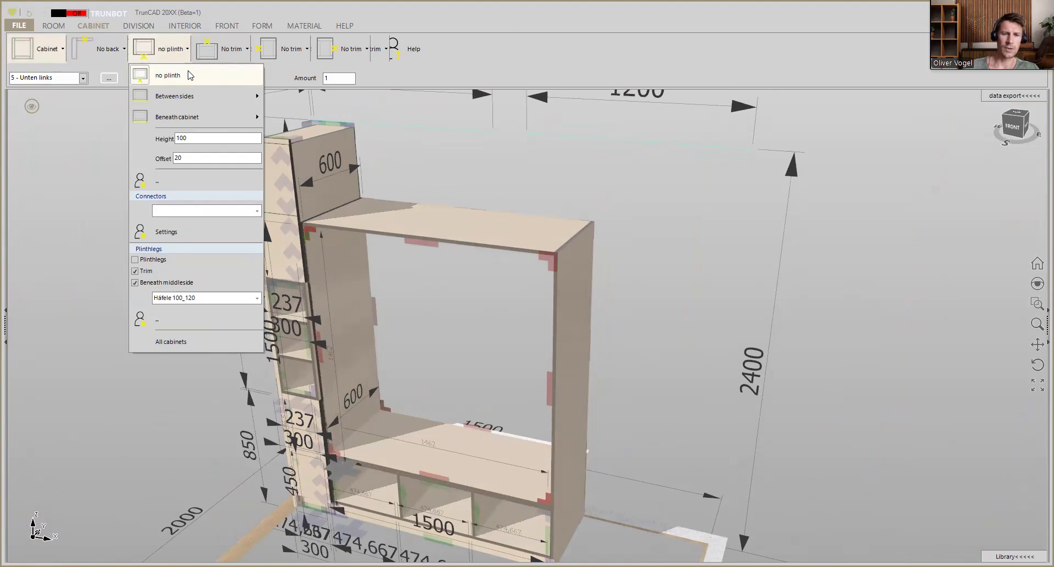
Step: Apply the Egger H1145 25mm material to all parts of the open 1500 mm high surround
left_click(300, 25)
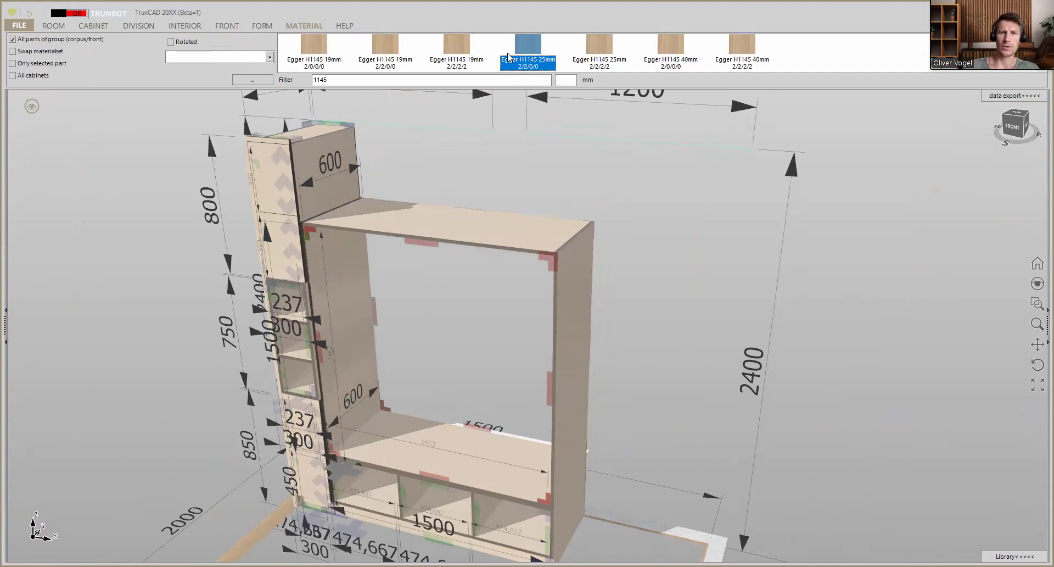
scroll(523, 55, "up", 1)
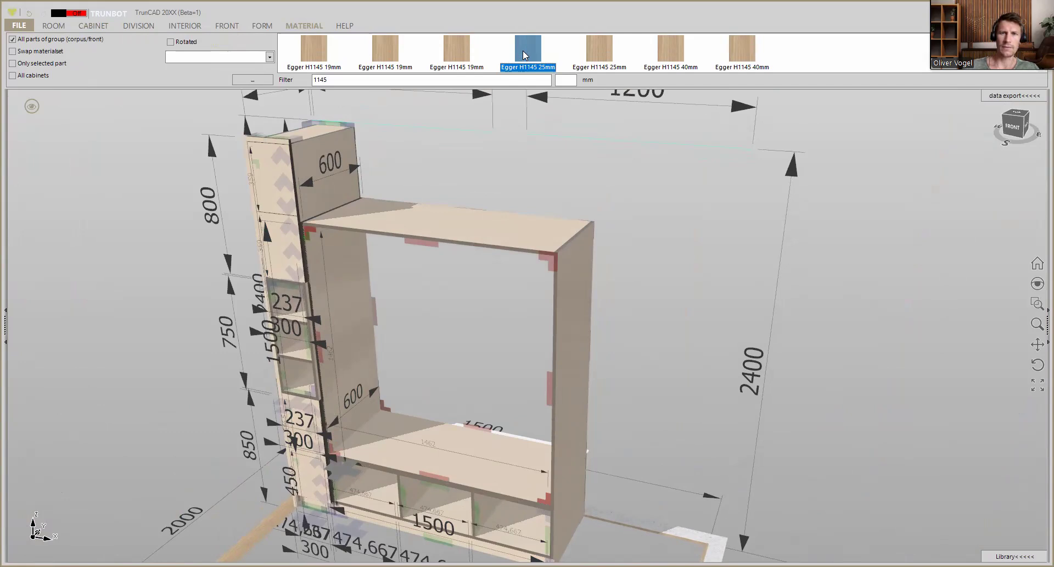
scroll(523, 56, "down", 1)
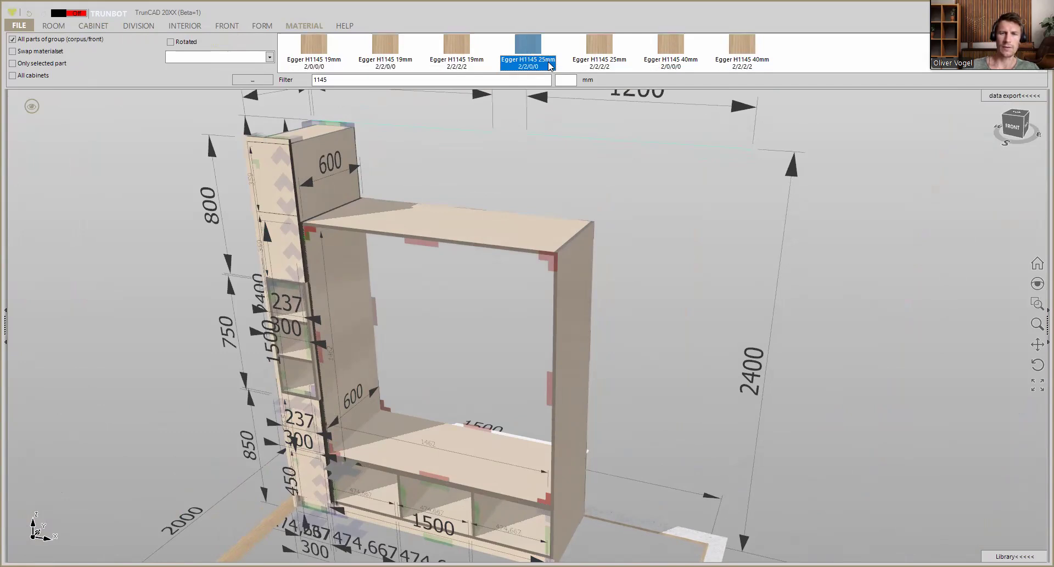
scroll(532, 63, "up", 1)
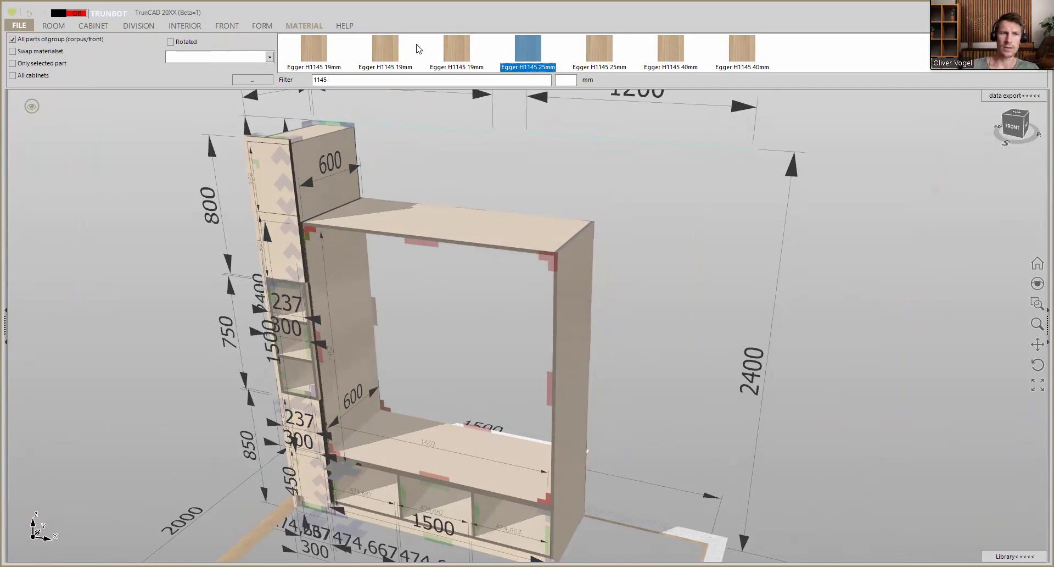
left_click(12, 39)
left_click_drag(524, 45, 463, 214)
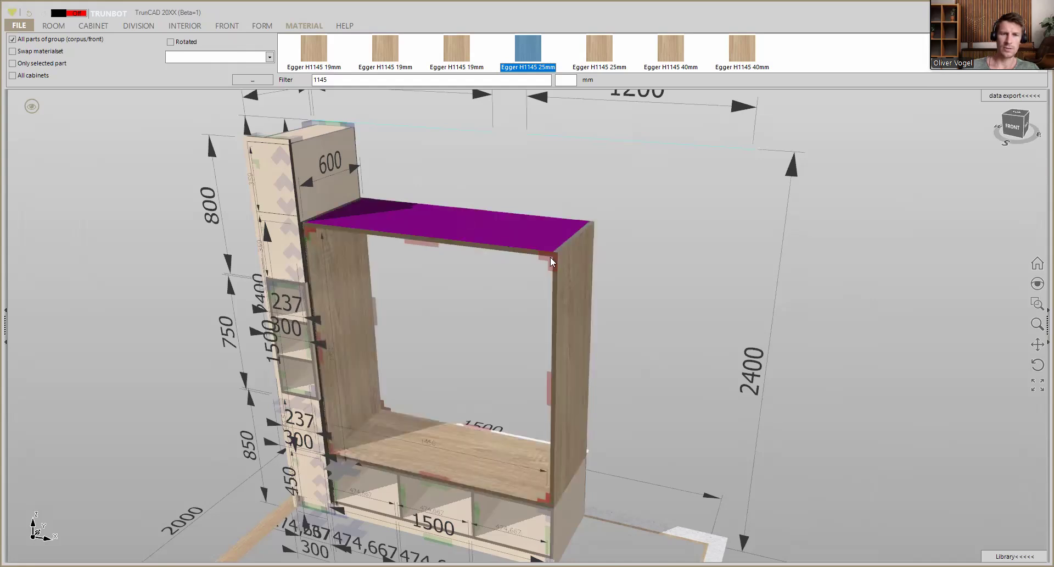
Step: Examine the joint at the surround's upper right front corner and the corner construction options offered there
scroll(523, 235, "up", 5)
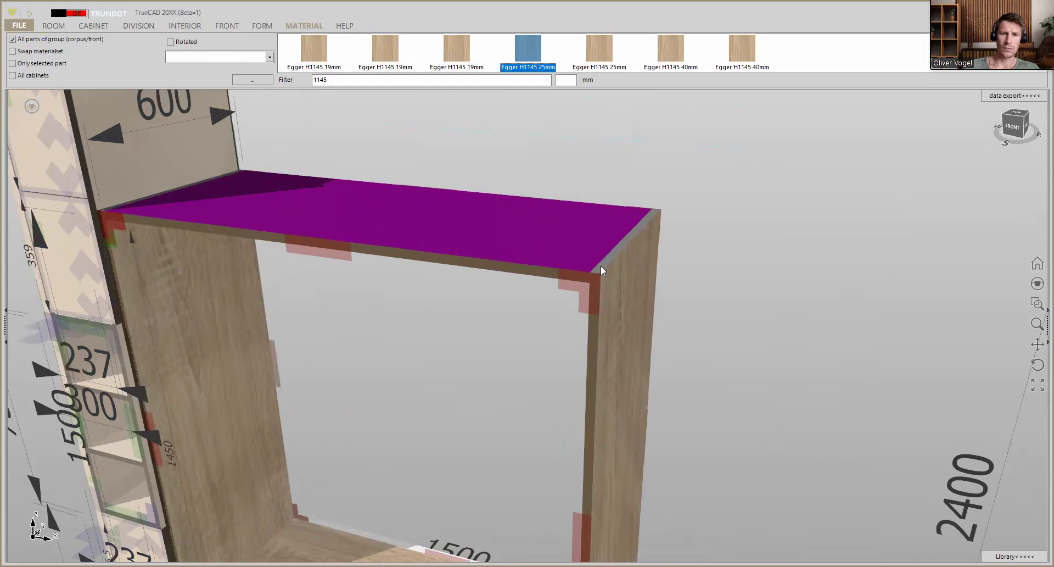
scroll(617, 244, "up", 3)
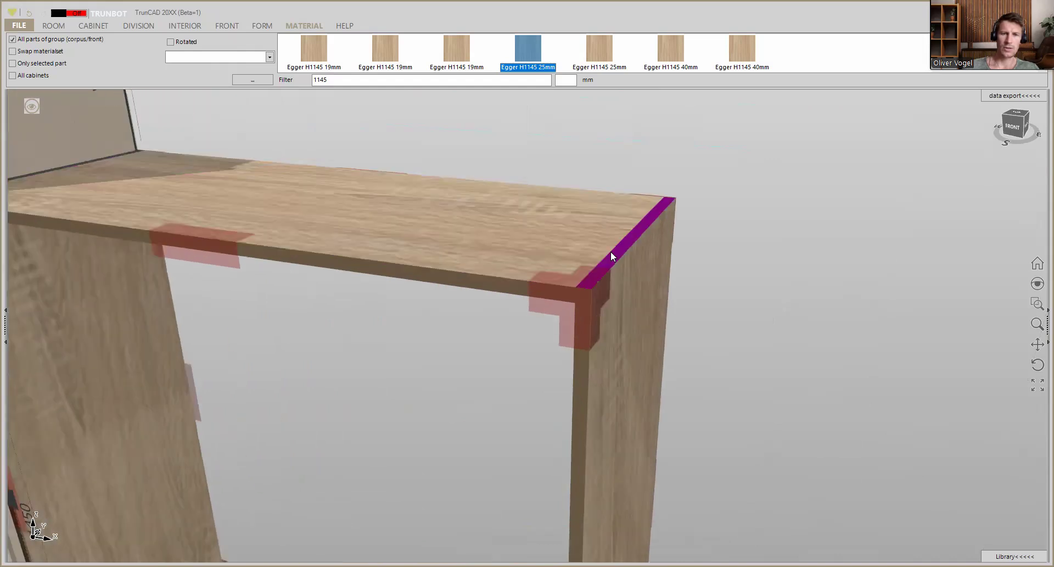
scroll(610, 251, "down", 4)
scroll(595, 275, "up", 4)
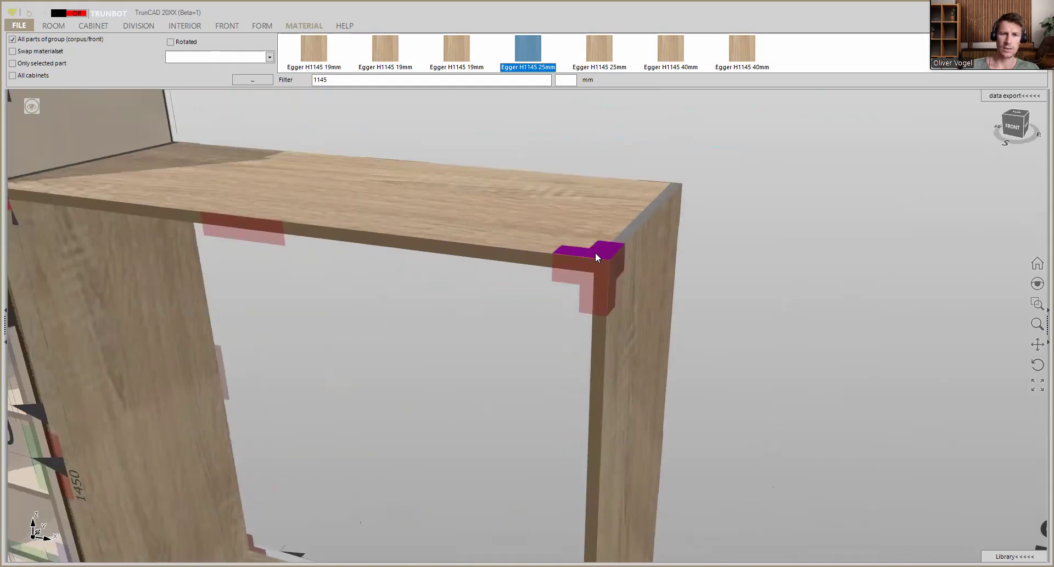
scroll(596, 257, "up", 2)
left_click(605, 261)
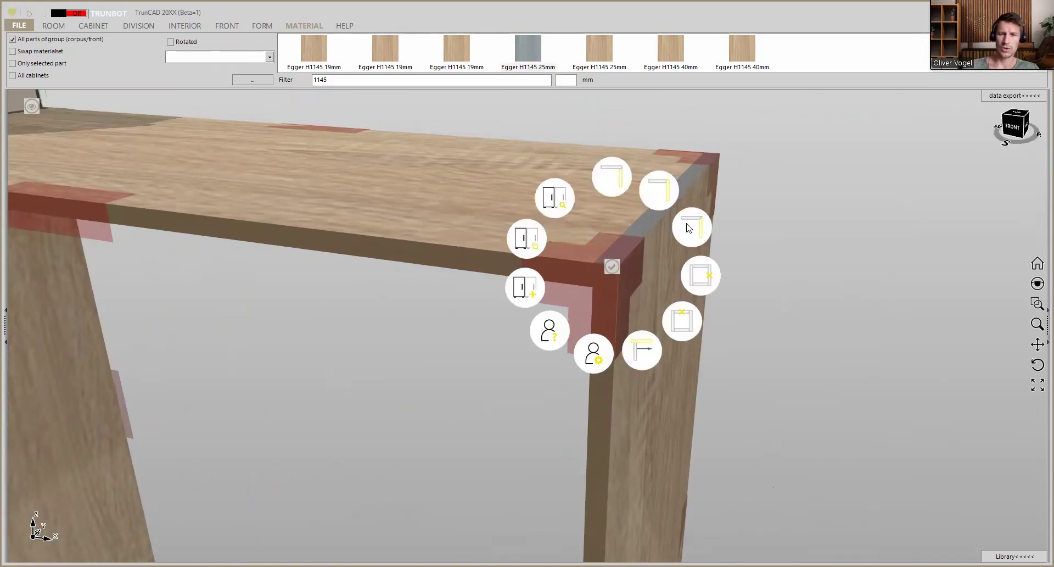
left_click(744, 212)
Step: In the open surround's cabinet settings, set the construction at corner to 3 (Mitre)
scroll(737, 217, "down", 8)
middle_click_drag(666, 238, 593, 164)
middle_click_drag(632, 239, 488, 309)
scroll(457, 334, "up", 3)
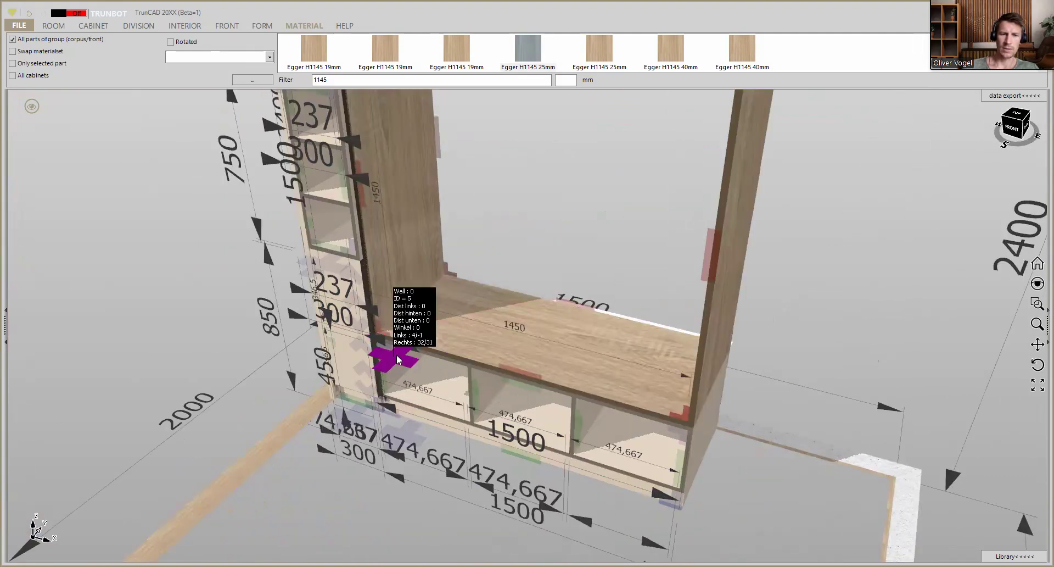
left_click(399, 360)
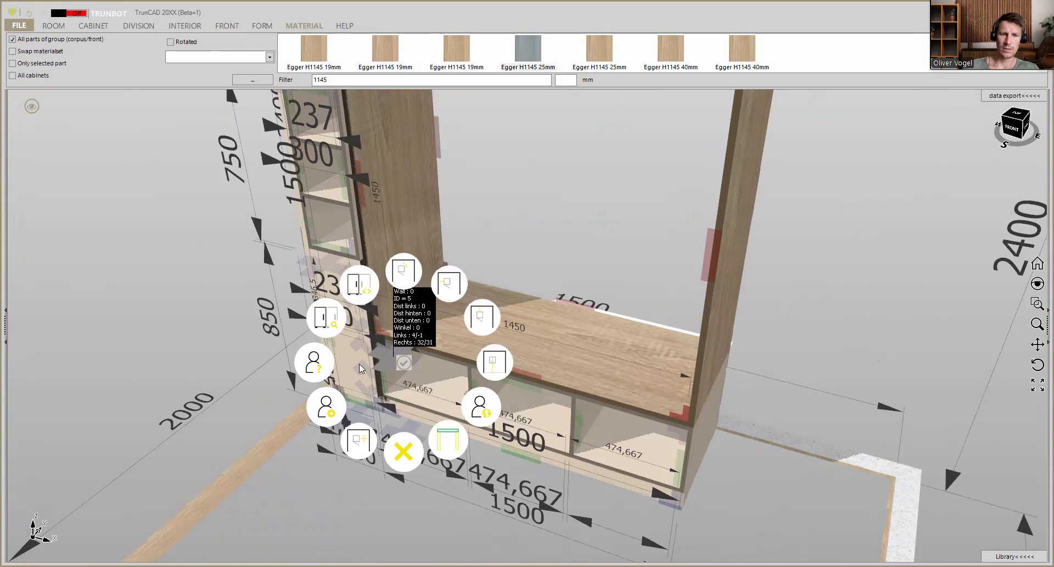
left_click(317, 409)
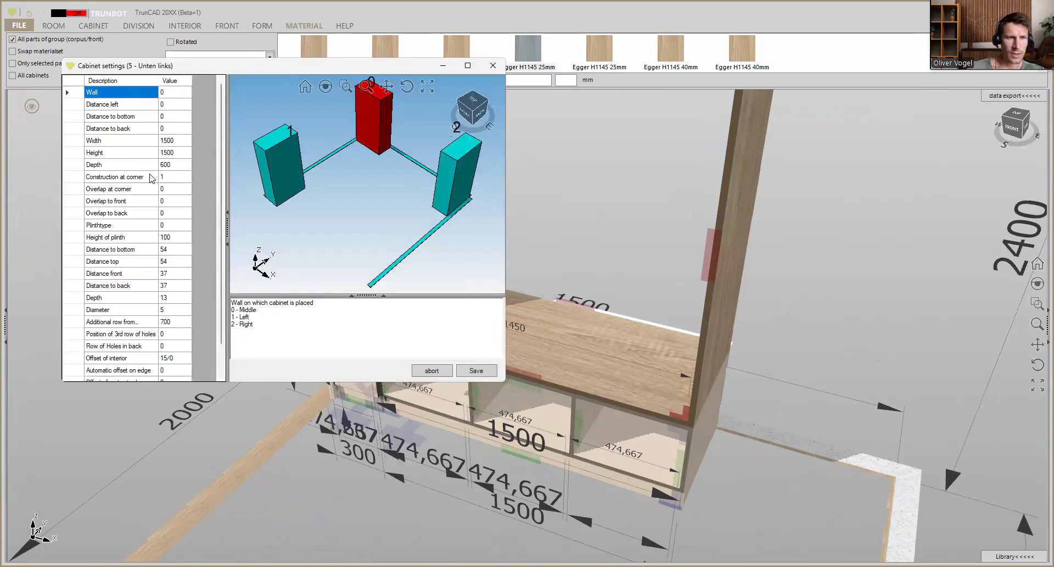
left_click(165, 177)
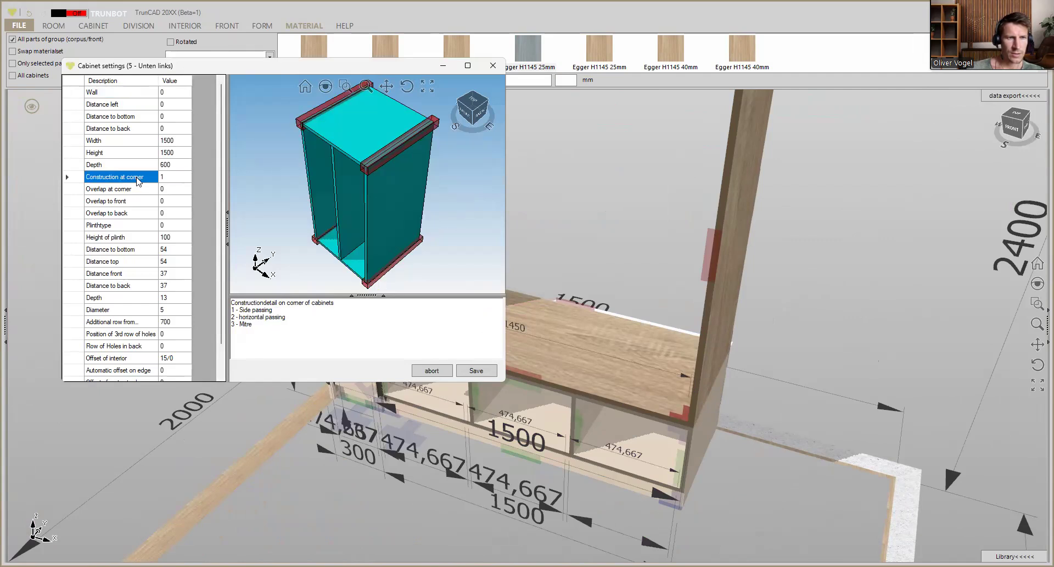
left_click(169, 183)
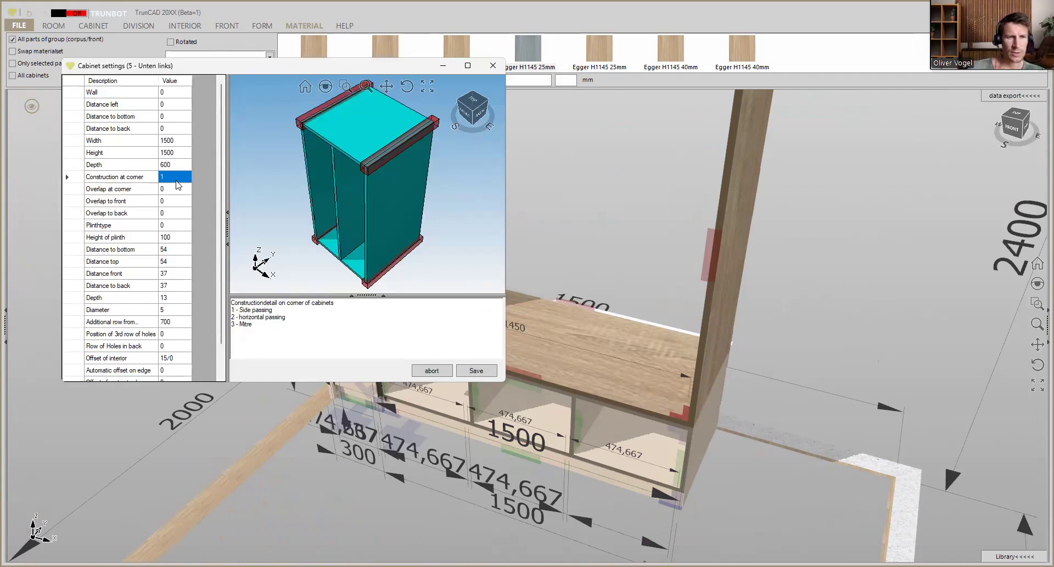
type("3")
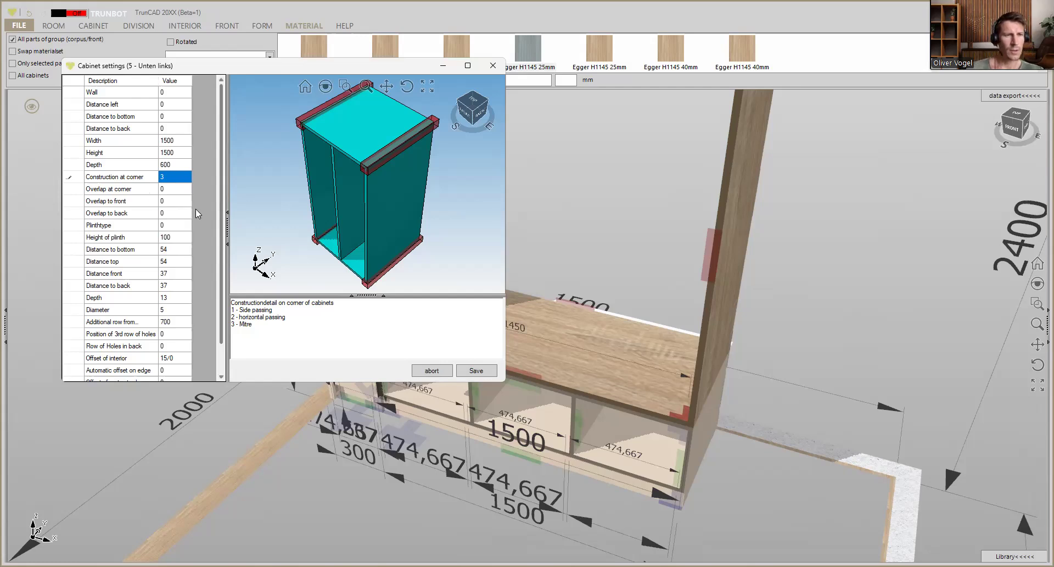
Step: Rename the open surround cabinet as "open center" and save its cabinet settings
scroll(180, 205, "down", 1)
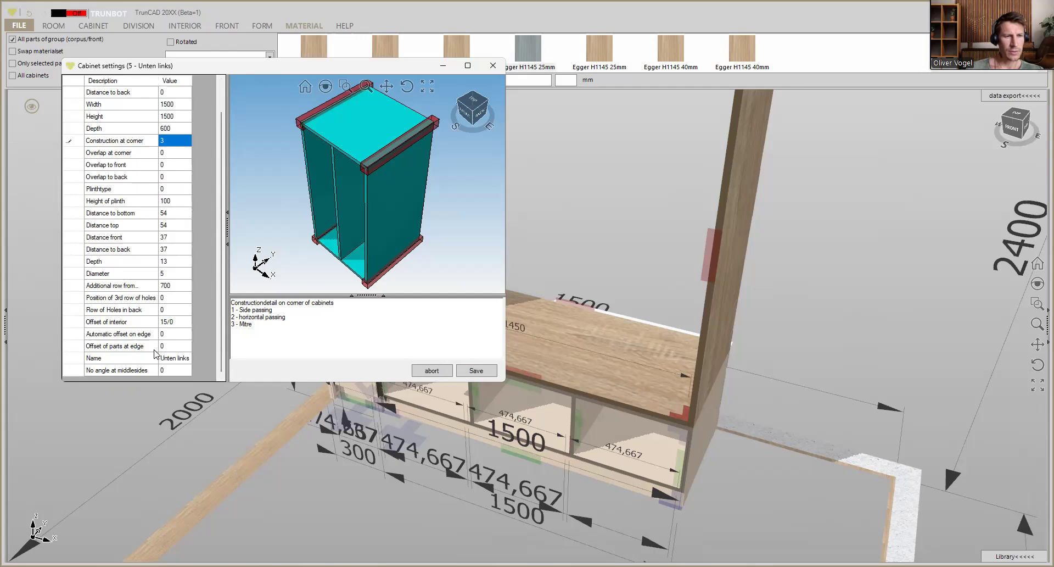
left_click(179, 358)
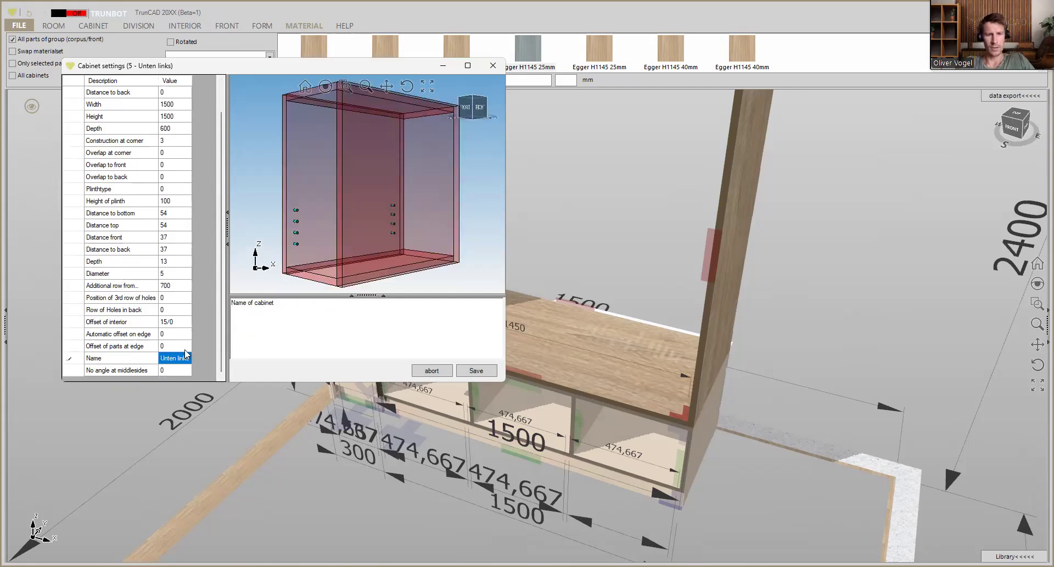
type("open center")
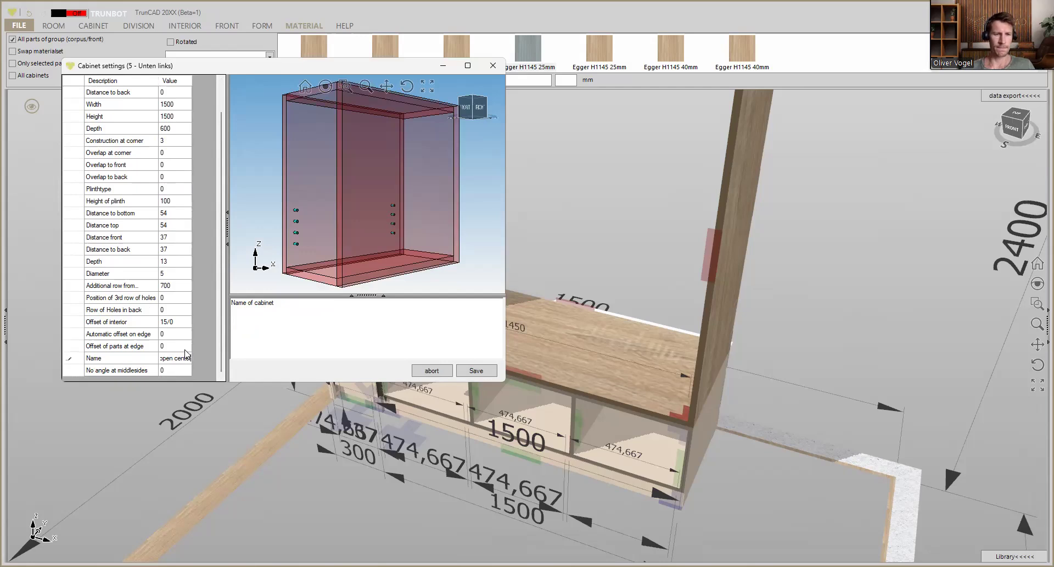
left_click(476, 372)
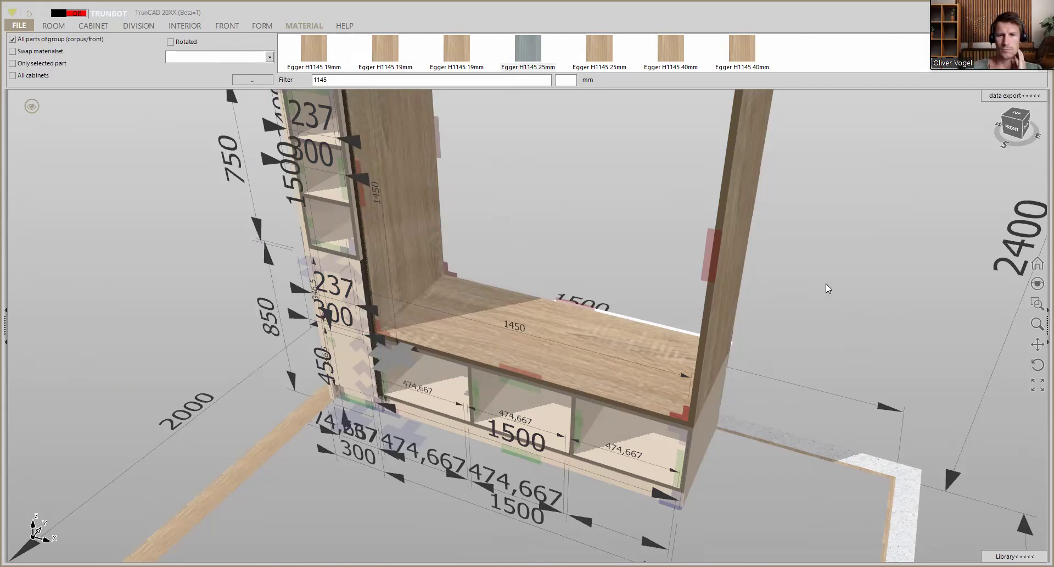
Step: Copy the low divided cabinet (4 - Unten links) onto the top of the open surround, against the tall column
scroll(826, 283, "down", 3)
middle_click_drag(639, 213, 567, 294)
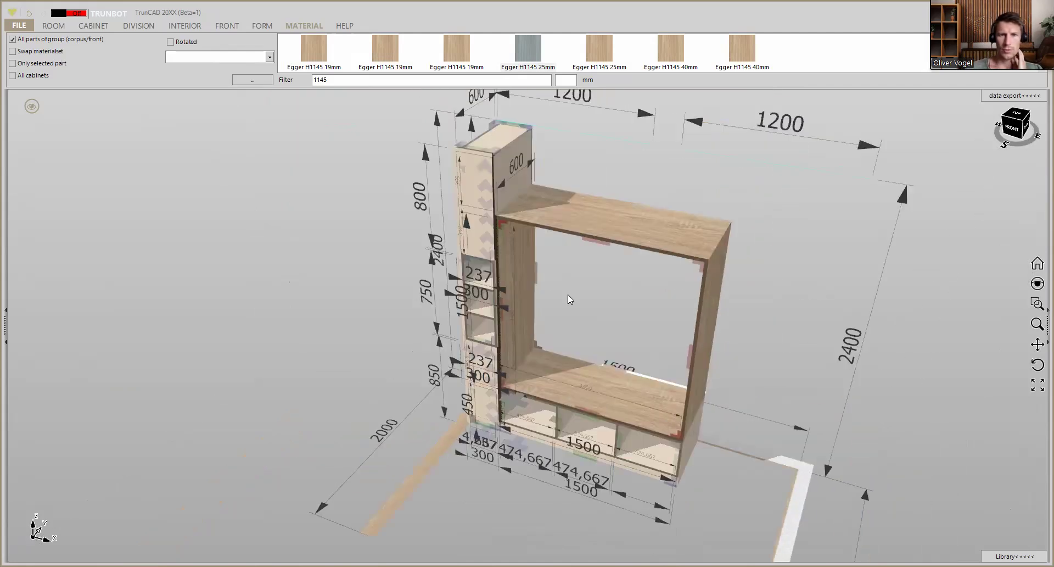
scroll(538, 188, "up", 3)
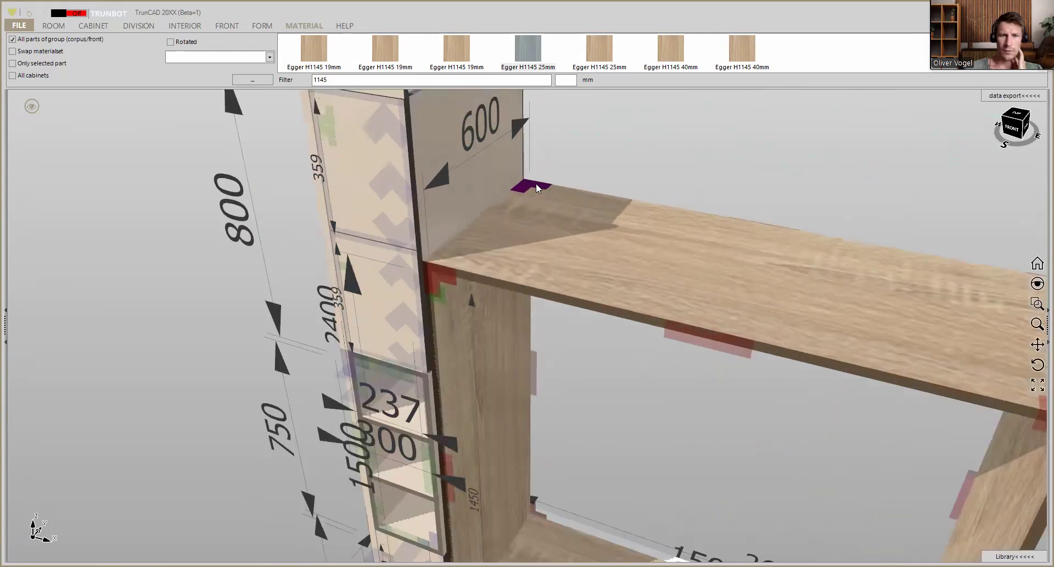
scroll(536, 179, "down", 1)
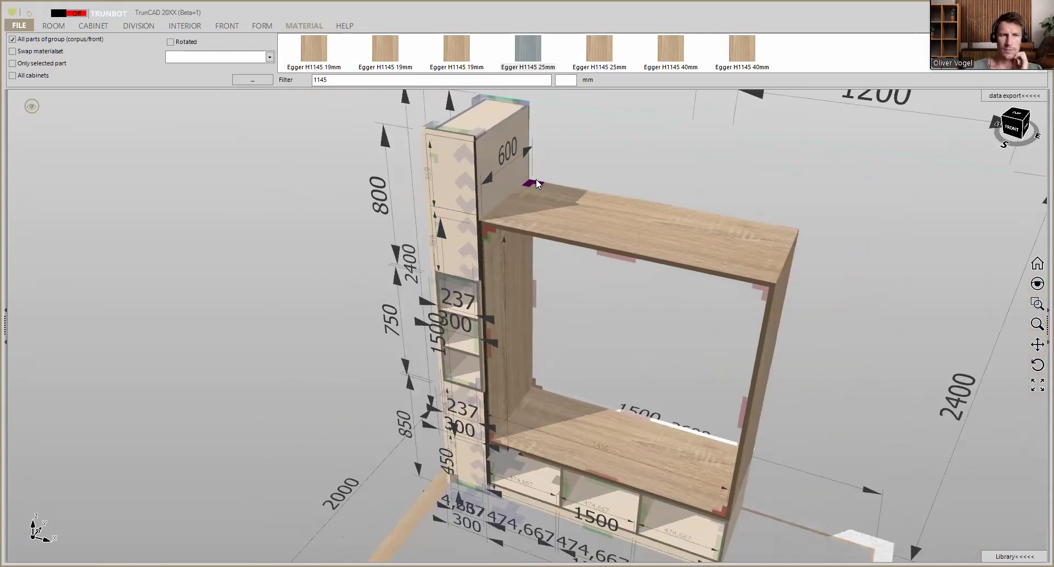
scroll(536, 179, "down", 1)
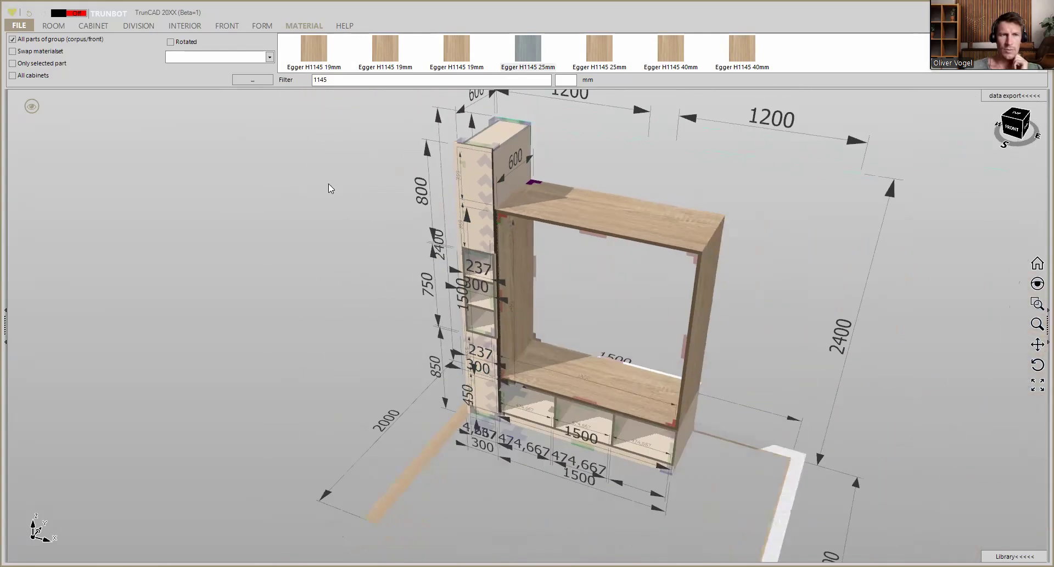
left_click(93, 26)
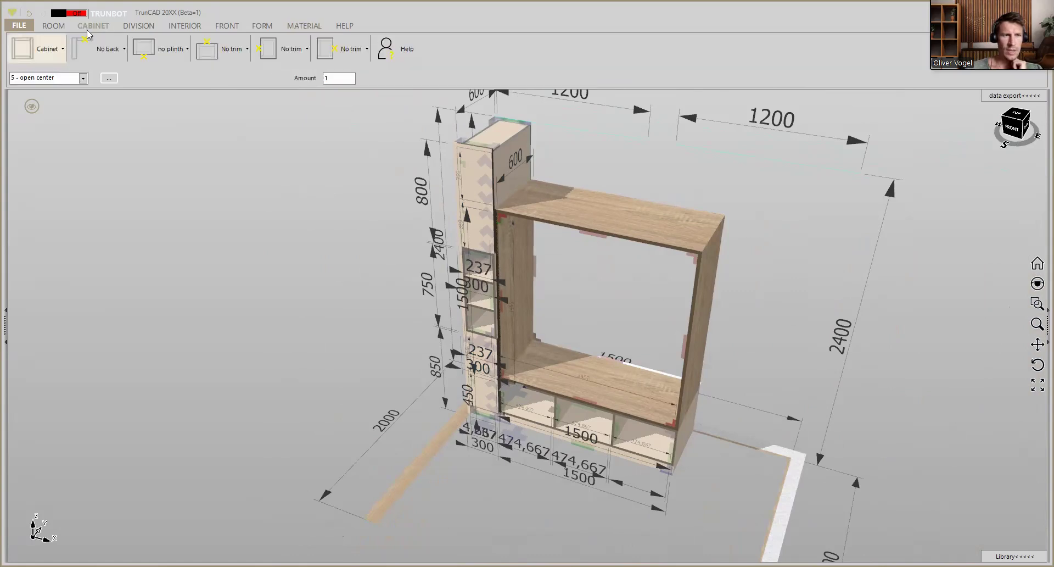
left_click(84, 80)
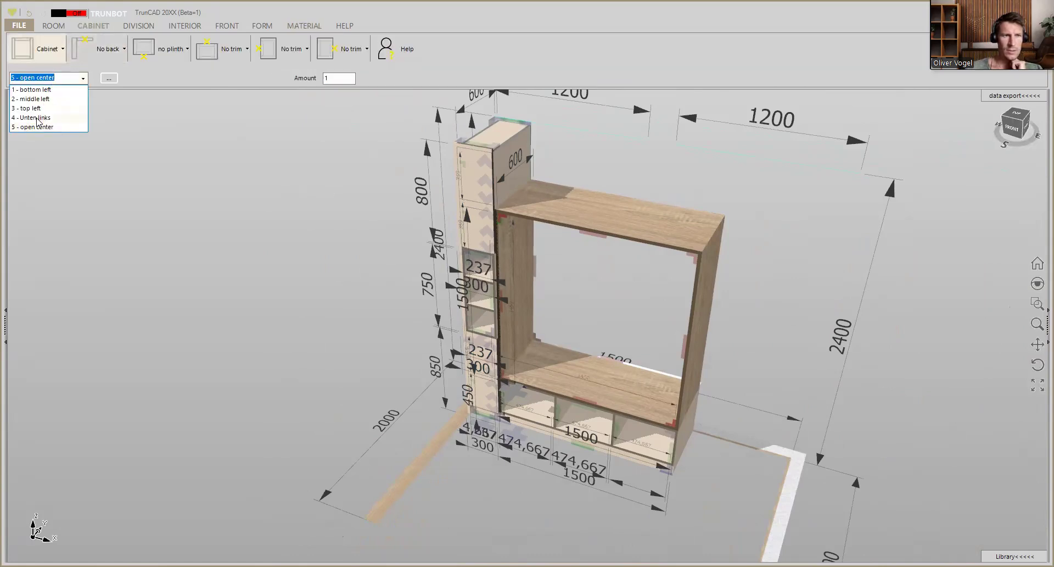
left_click(36, 117)
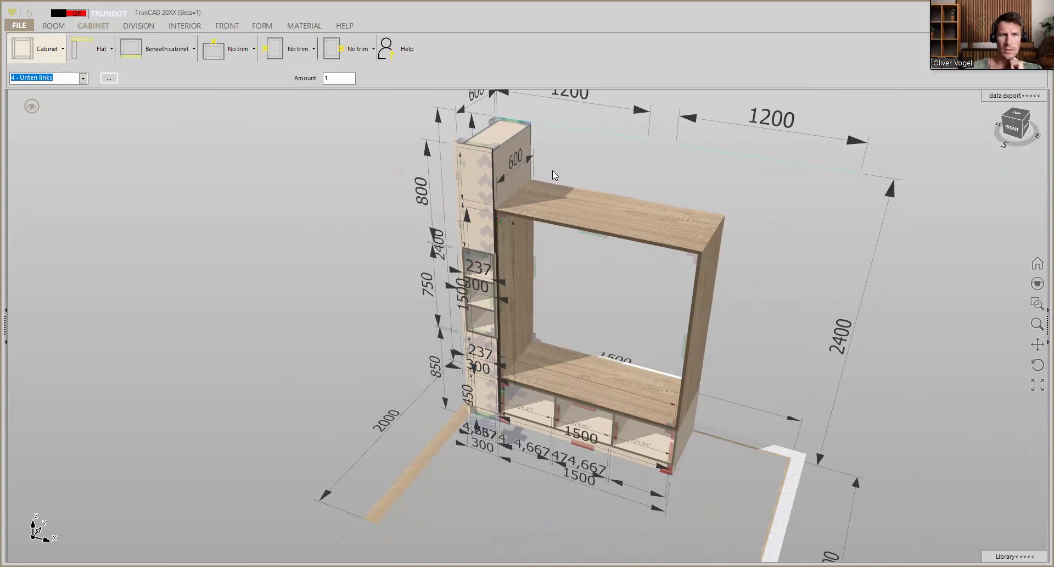
scroll(551, 172, "up", 8)
scroll(471, 216, "down", 3)
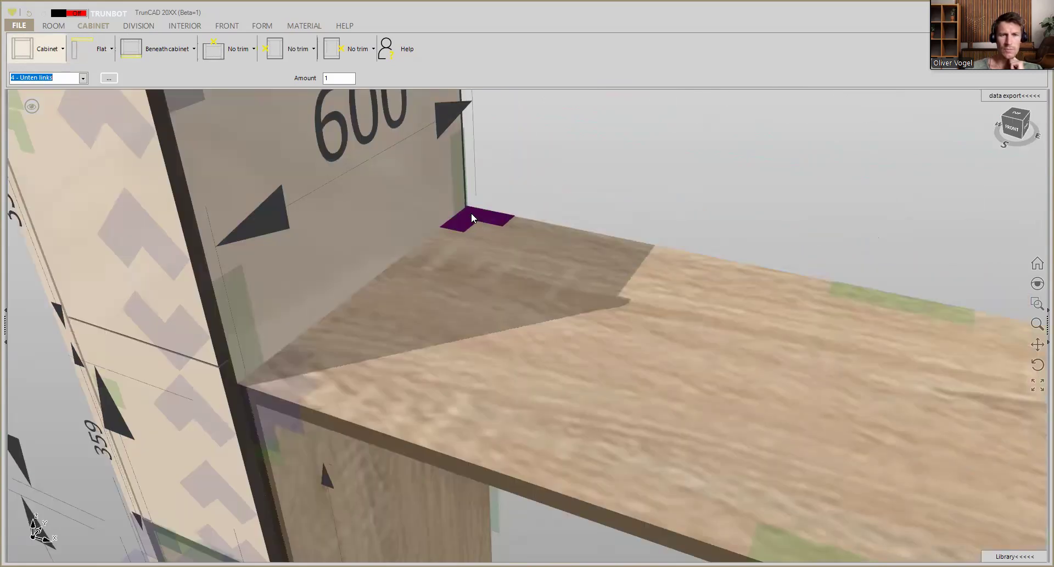
scroll(471, 215, "up", 4)
scroll(471, 214, "down", 3)
scroll(471, 217, "down", 3)
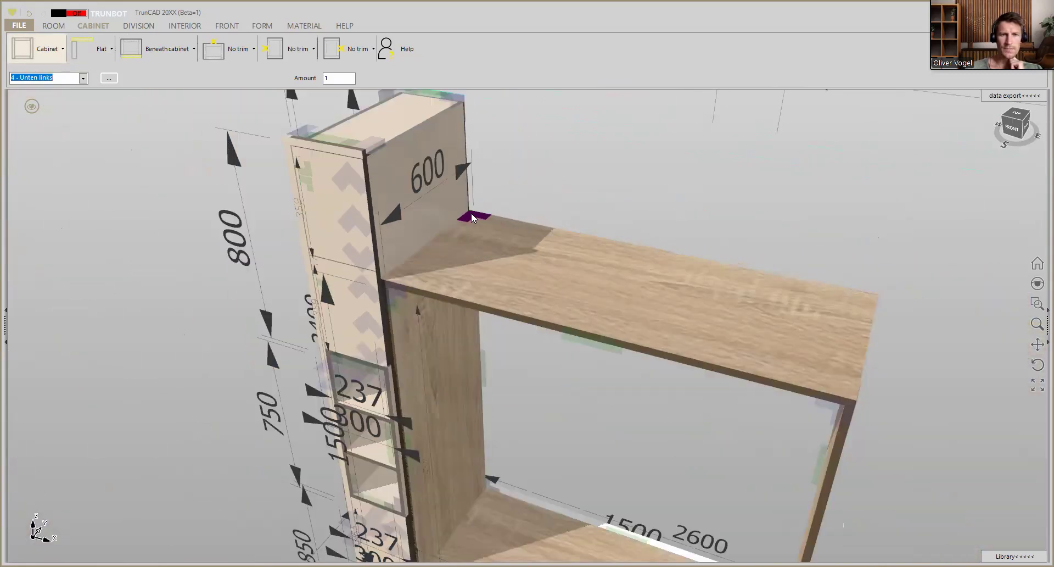
scroll(472, 218, "up", 3)
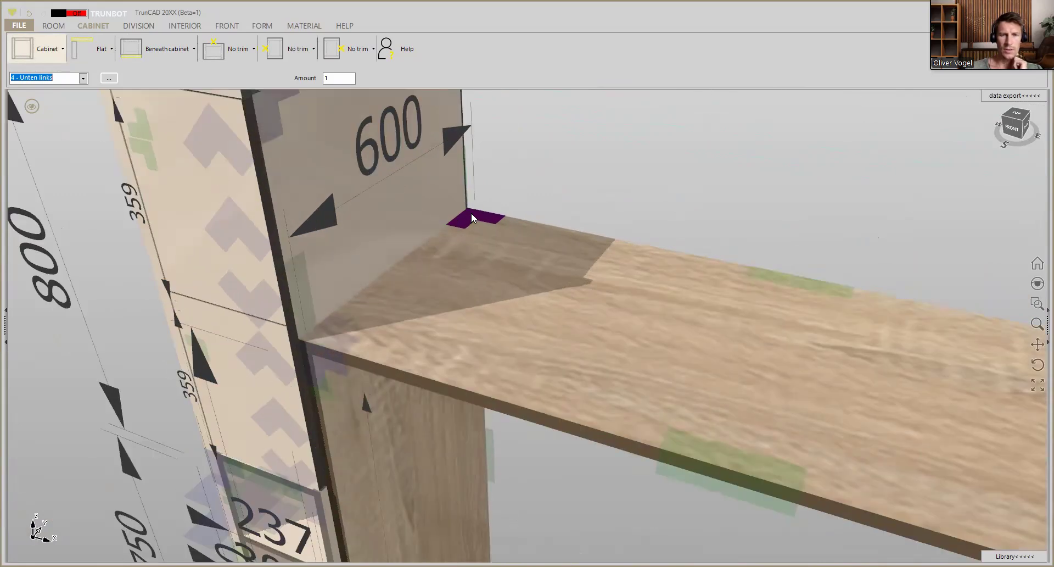
scroll(471, 216, "up", 2)
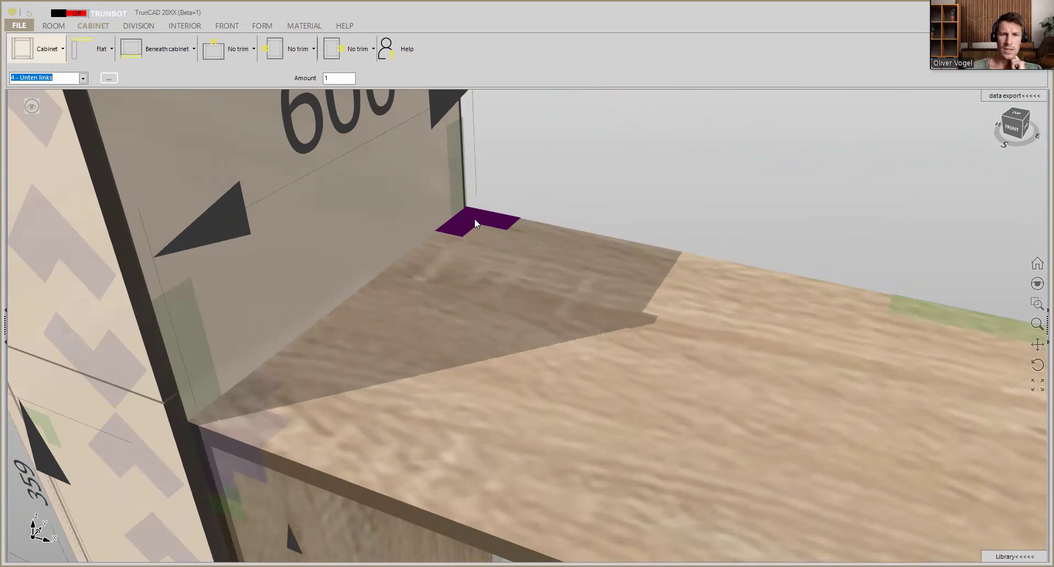
left_click(476, 219)
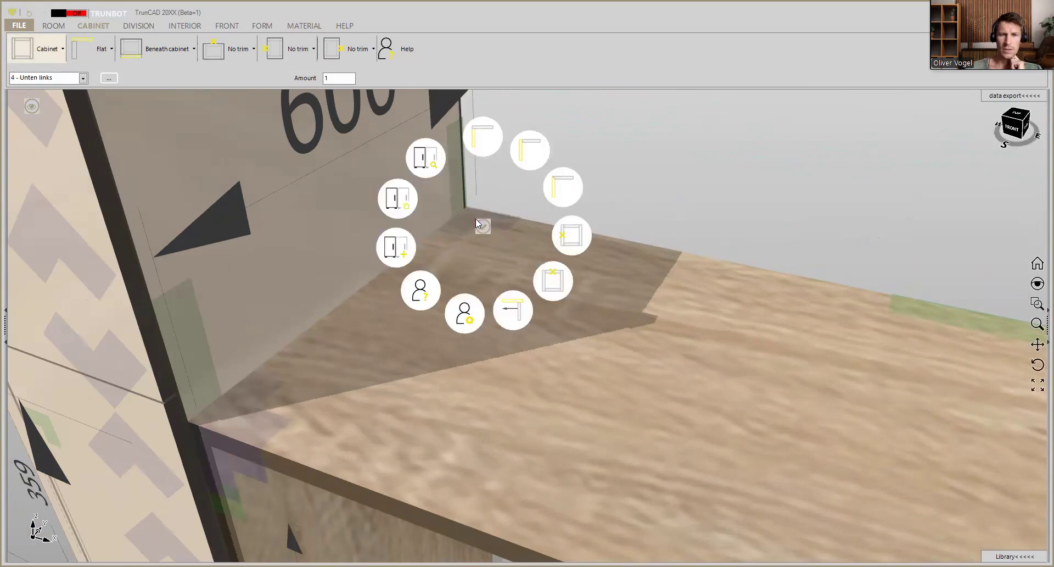
left_click(412, 198)
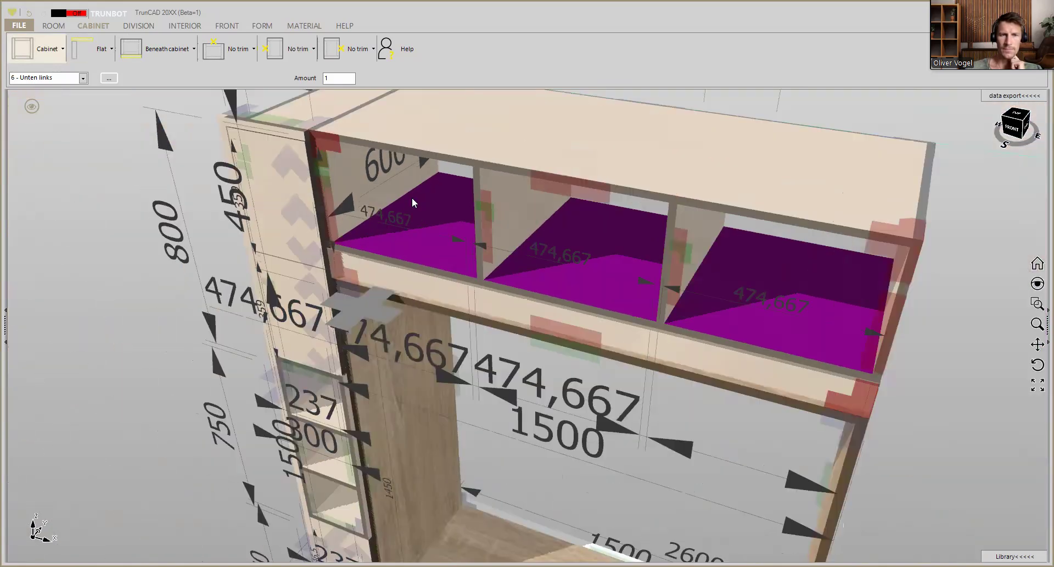
Step: Remove the plinth from the copied divided cabinet above the open surround
middle_click_drag(412, 197, 365, 266)
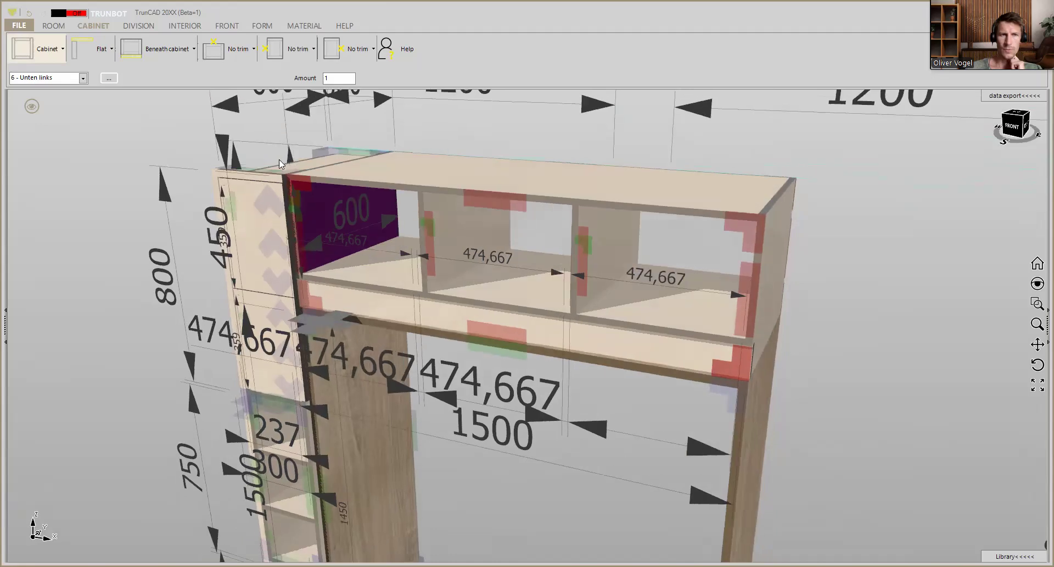
left_click(169, 53)
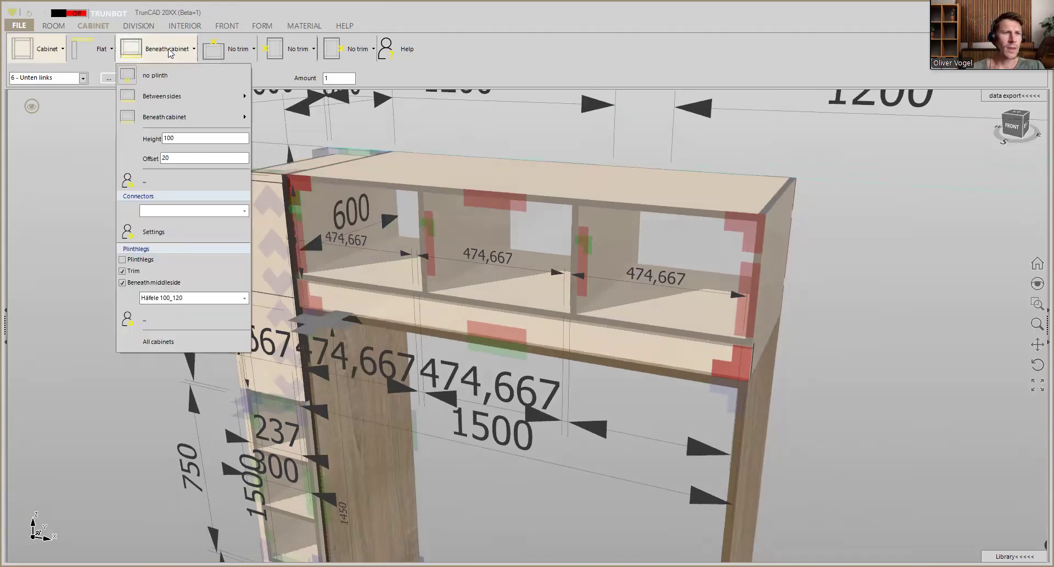
left_click(172, 79)
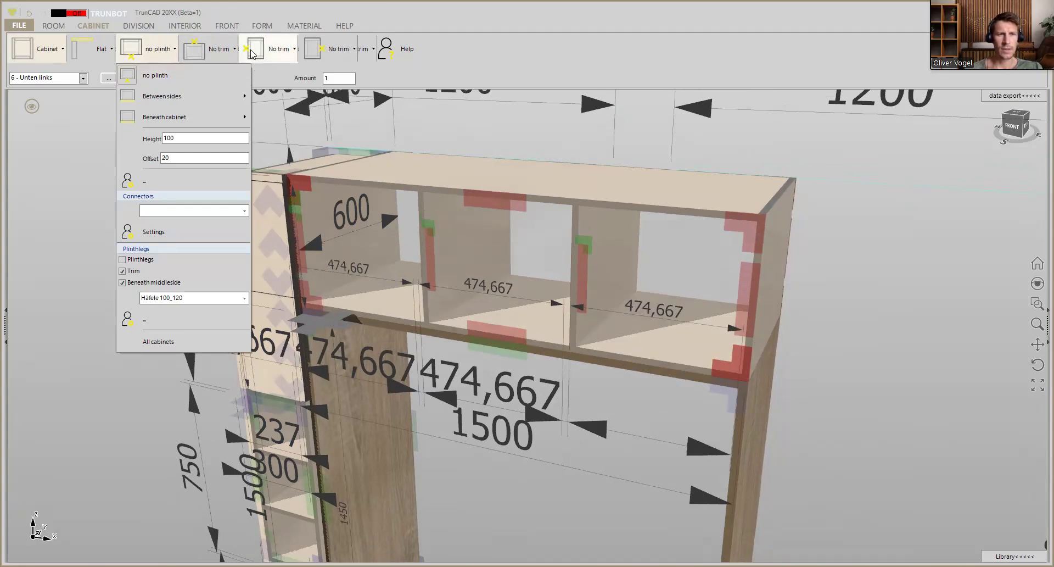
Step: Add a front top trim of type On cabinet to the divided cabinet above the open surround
left_click(225, 53)
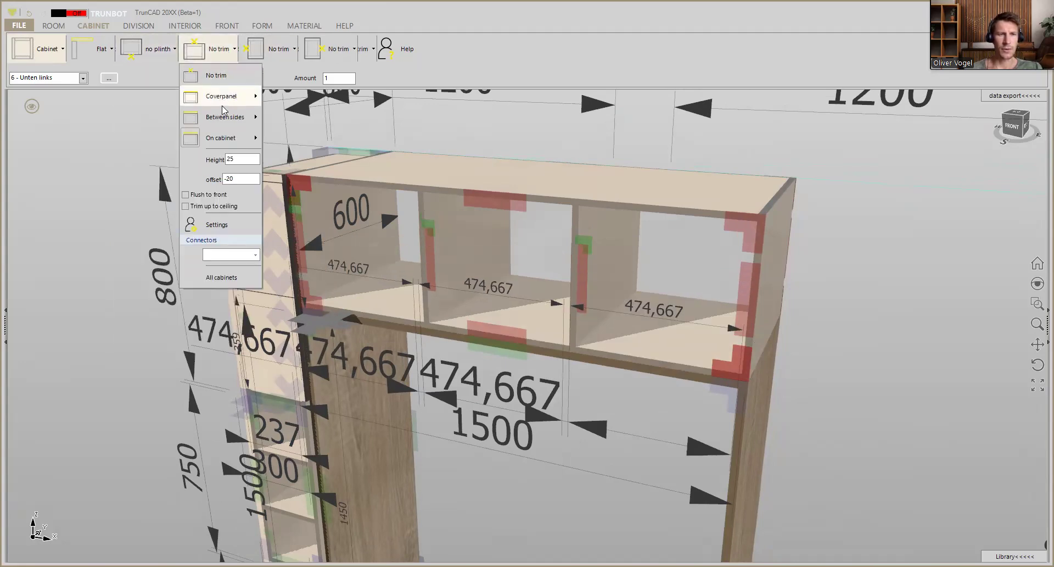
mouse_move(220, 141)
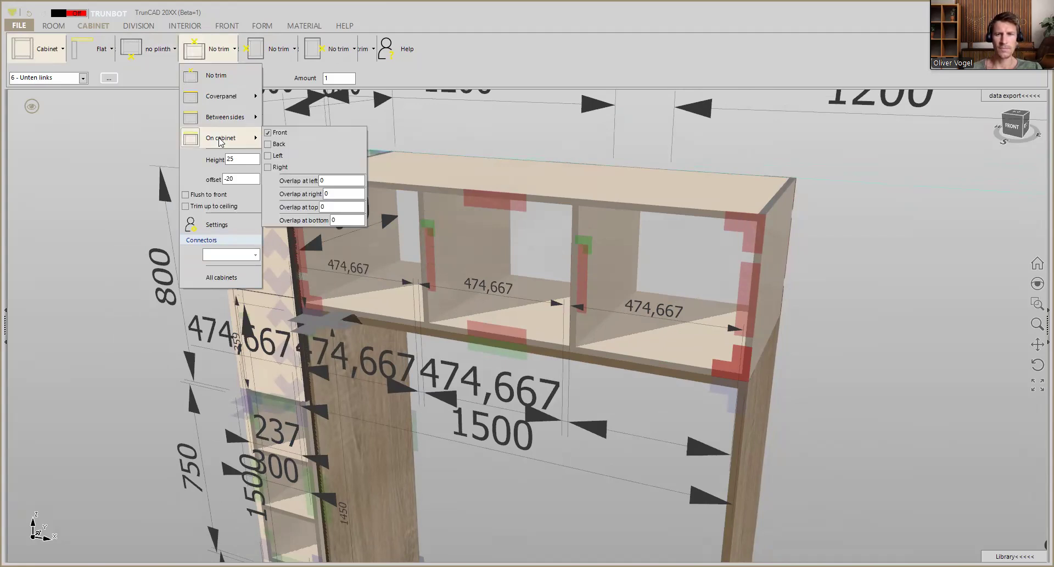
left_click(219, 140)
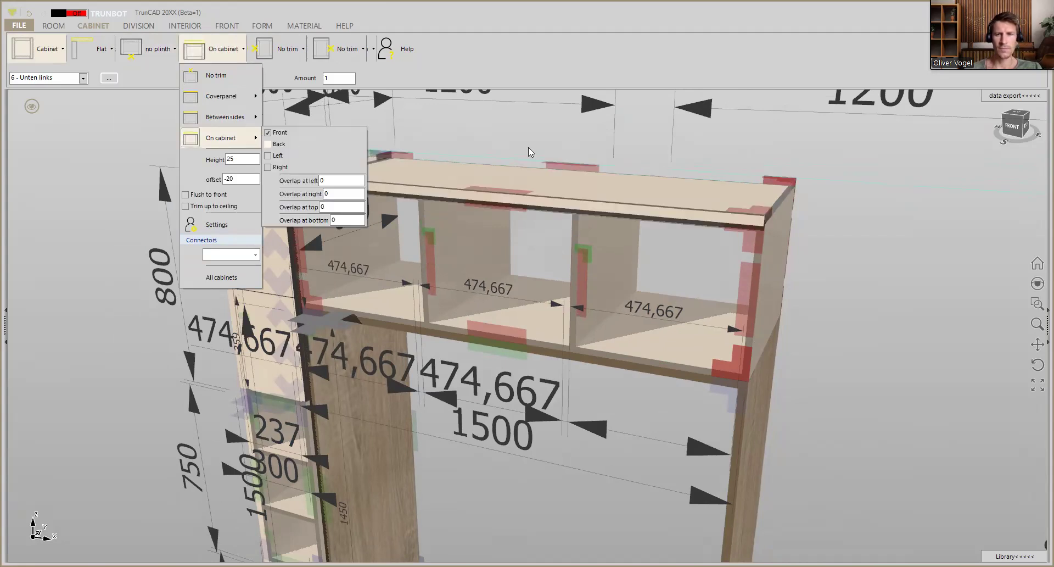
left_click(393, 195)
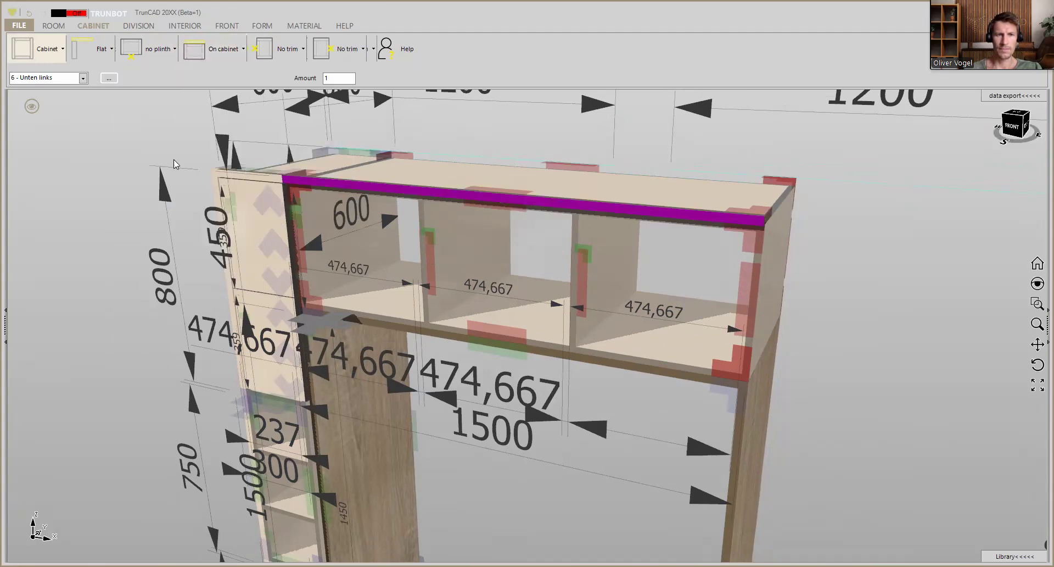
Step: Delete the divided cabinet above the open surround and place a fresh copy of 4 - Unten links there, against the tall column
scroll(165, 199, "down", 3)
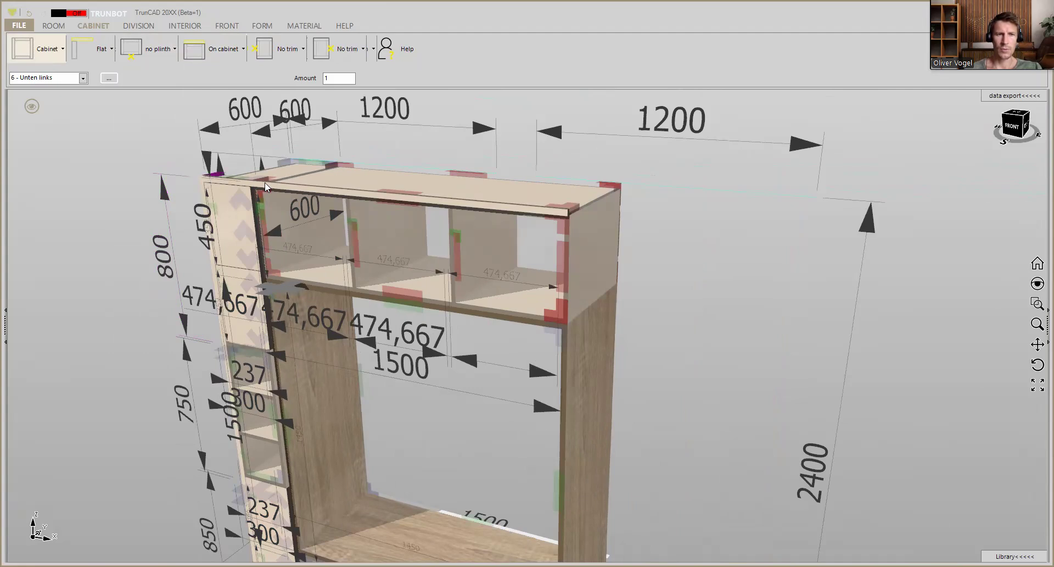
scroll(270, 185, "up", 2)
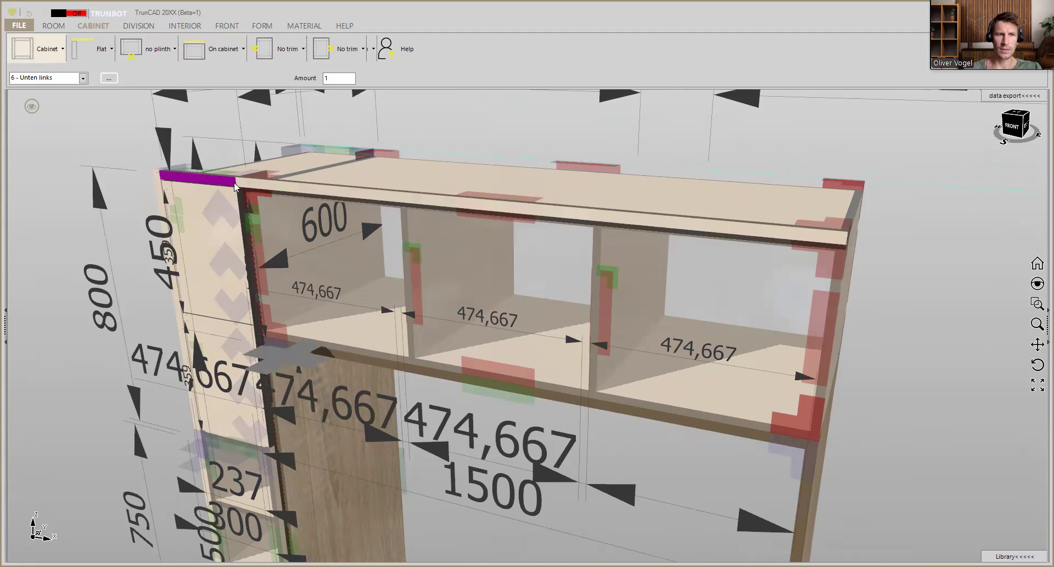
mouse_move(363, 233)
middle_mouse_down()
mouse_move(381, 228)
mouse_move(373, 235)
middle_mouse_up()
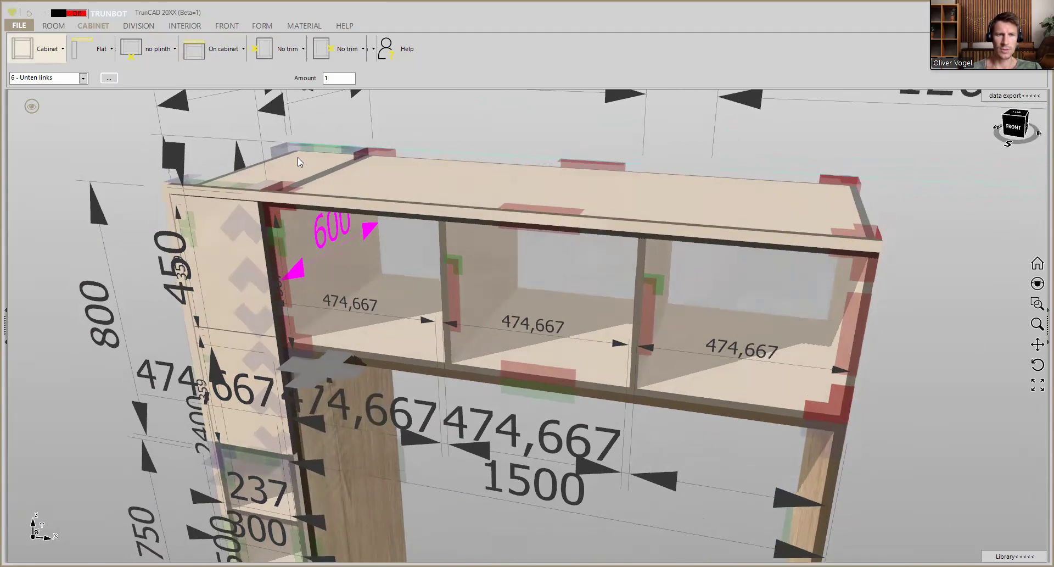
left_click(328, 364)
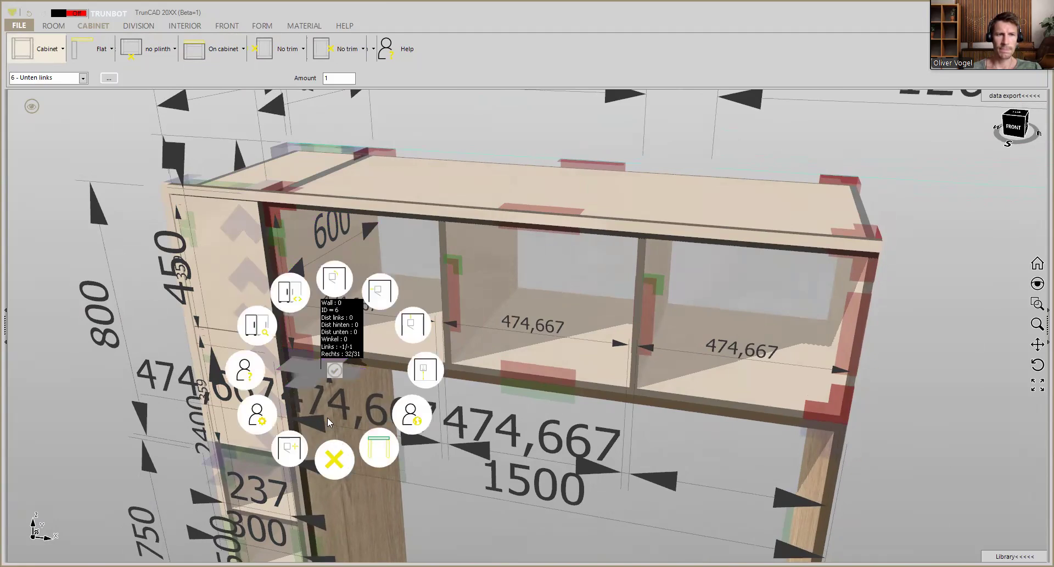
left_click(344, 454)
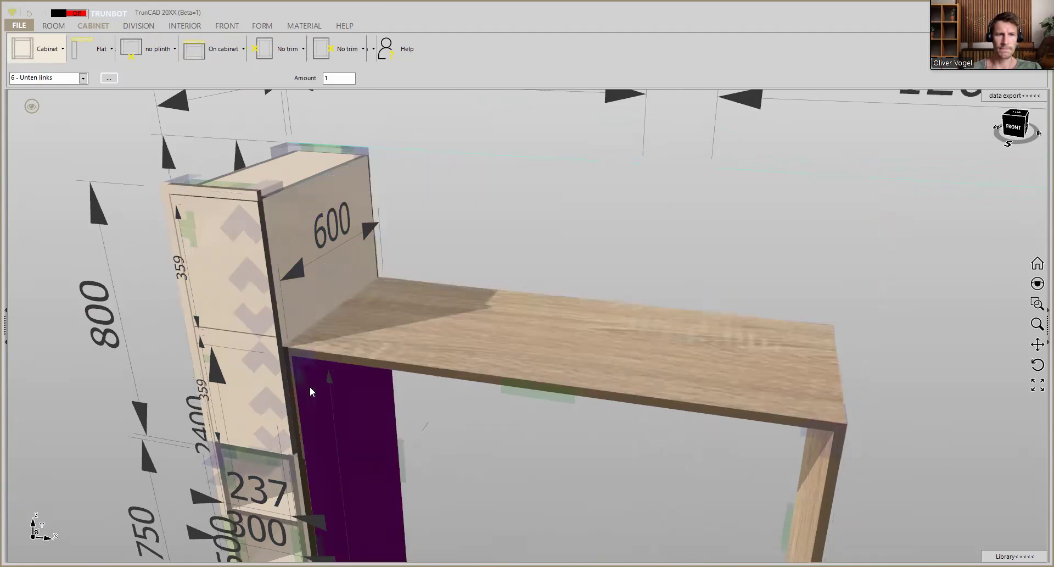
left_click(83, 82)
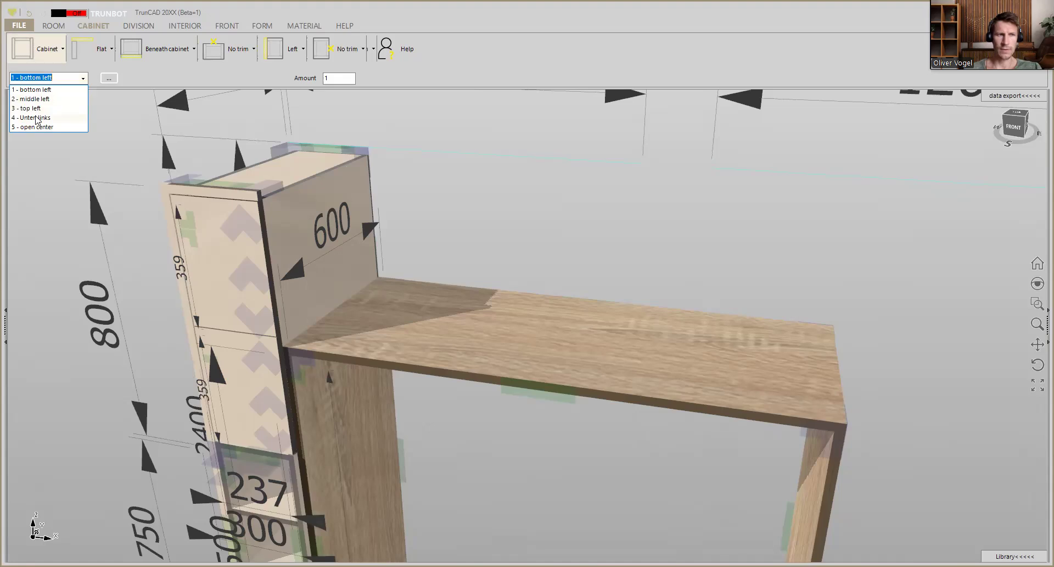
left_click(37, 118)
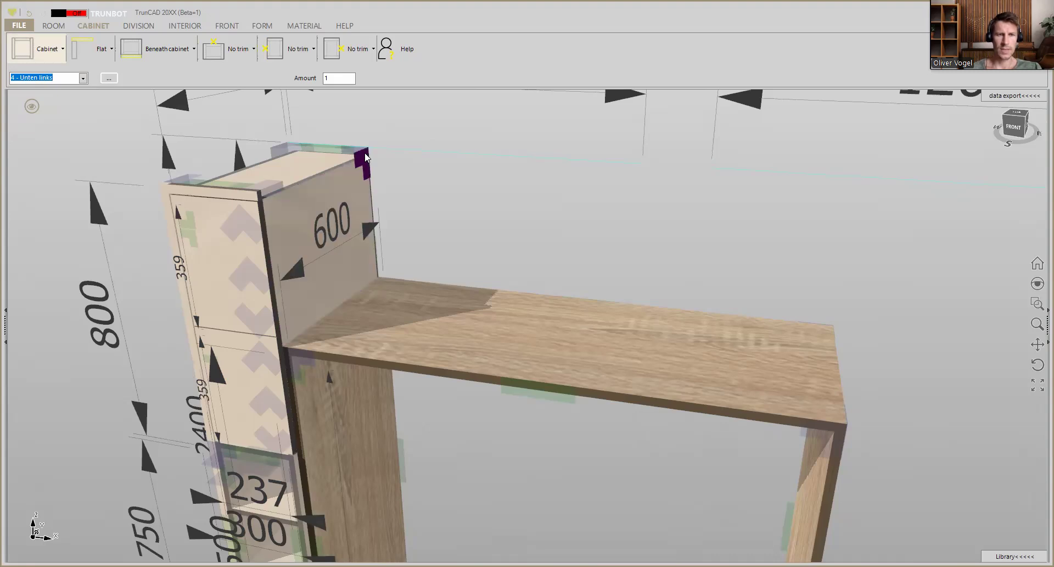
scroll(365, 153, "up", 3)
middle_click_drag(365, 154, 366, 163)
scroll(366, 163, "down", 3)
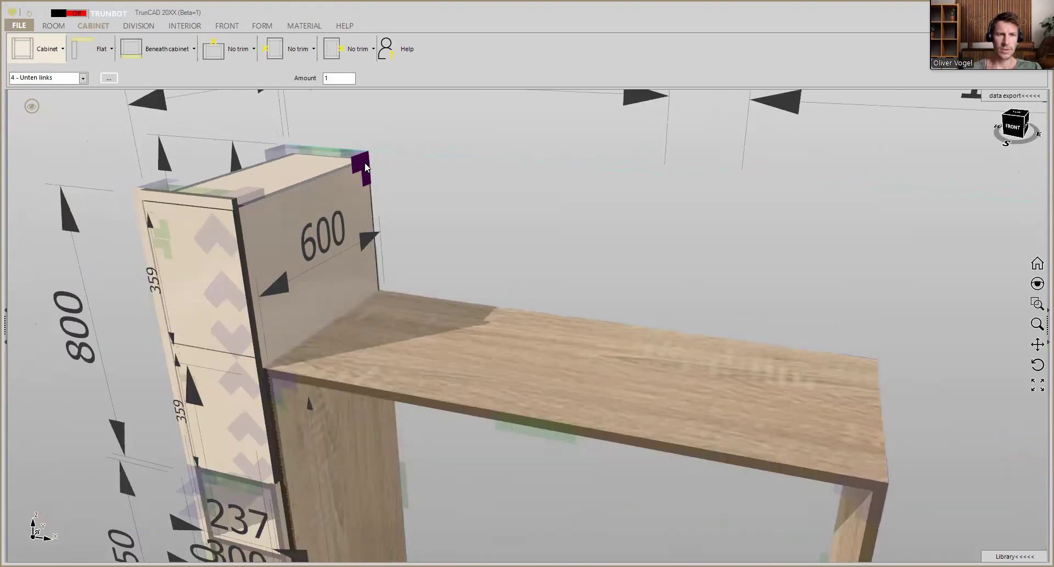
right_click(363, 165)
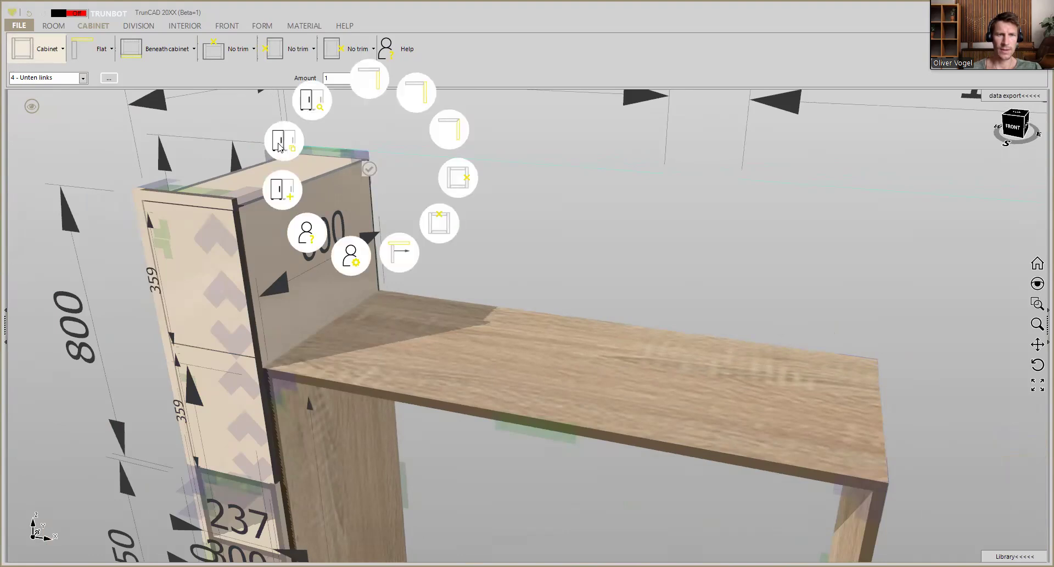
left_click(280, 146)
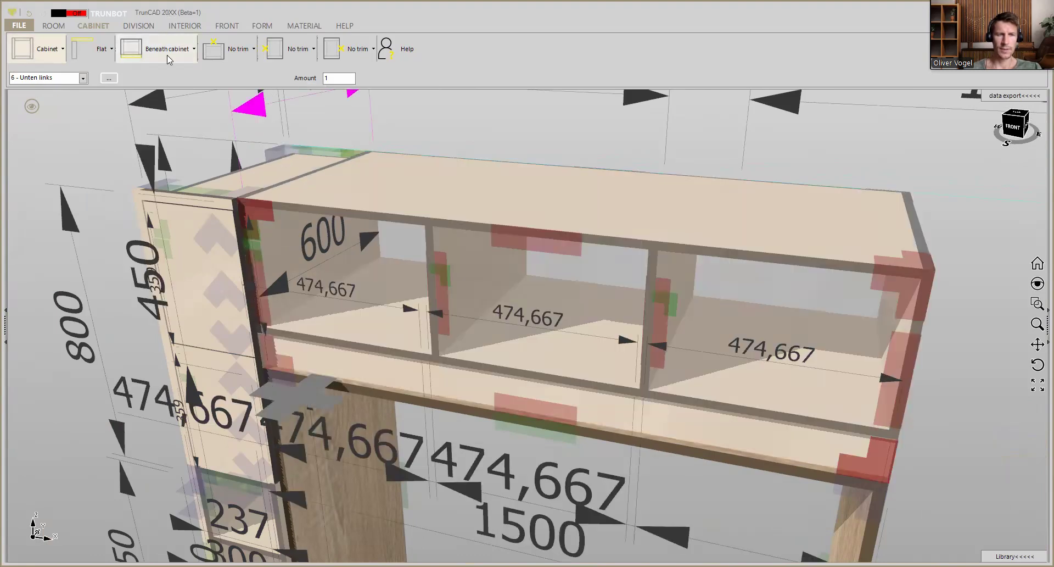
Step: Remove the plinth from the new upper divided cabinet and give it a top trim of type On cabinet
left_click(167, 55)
left_click(176, 77)
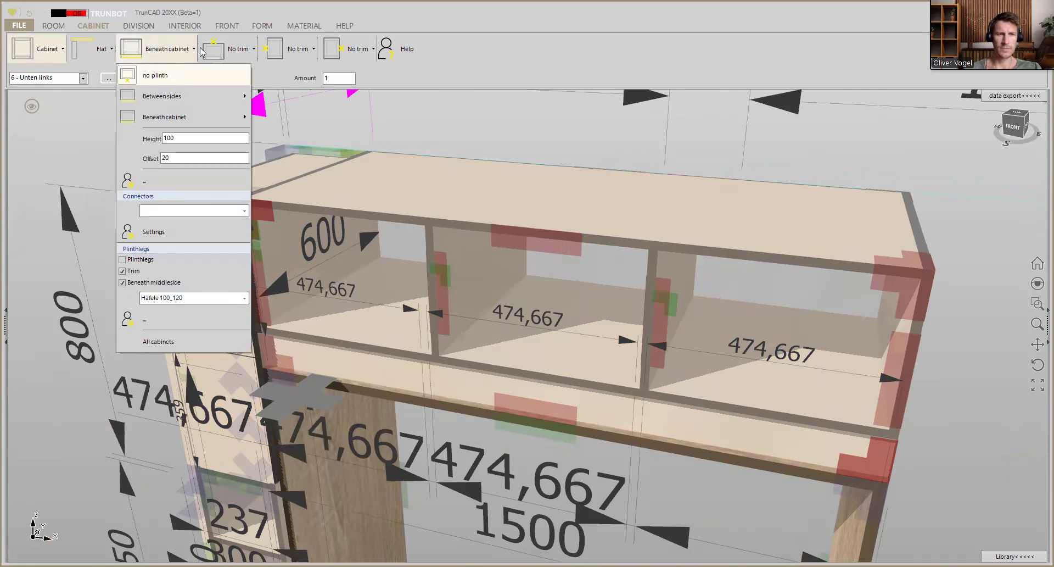
left_click(236, 49)
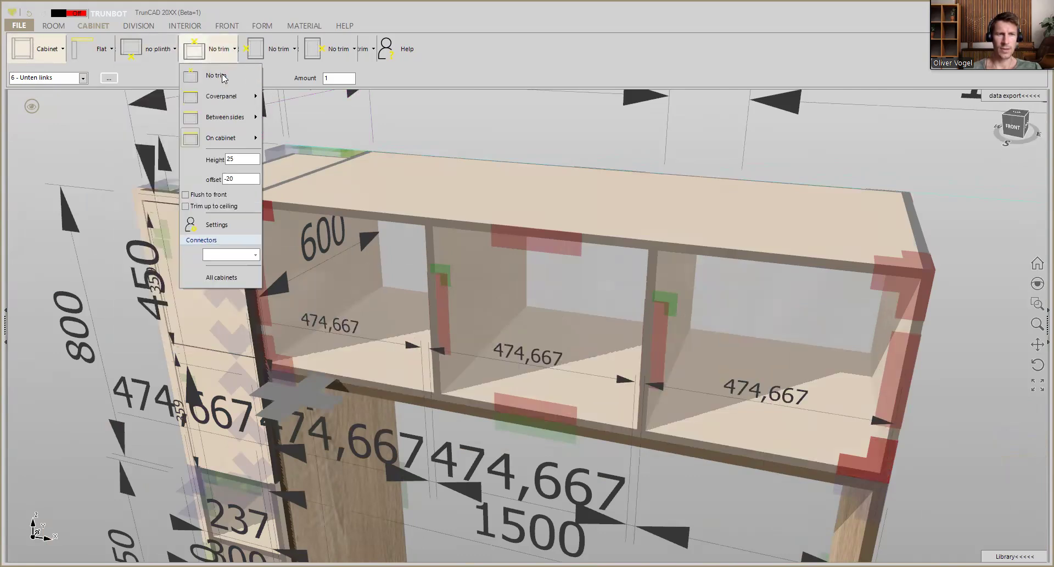
left_click(222, 138)
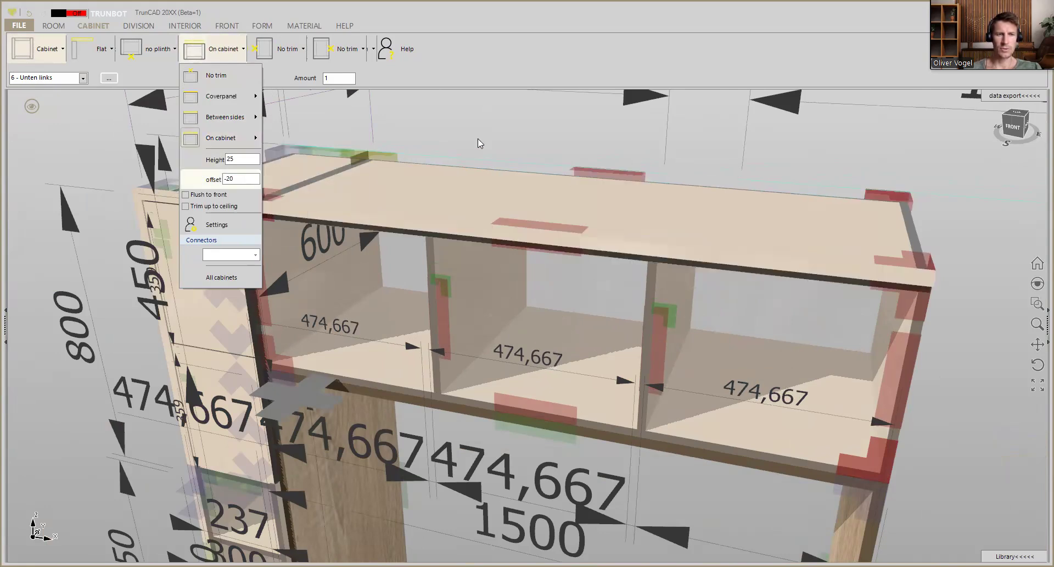
left_click(493, 132)
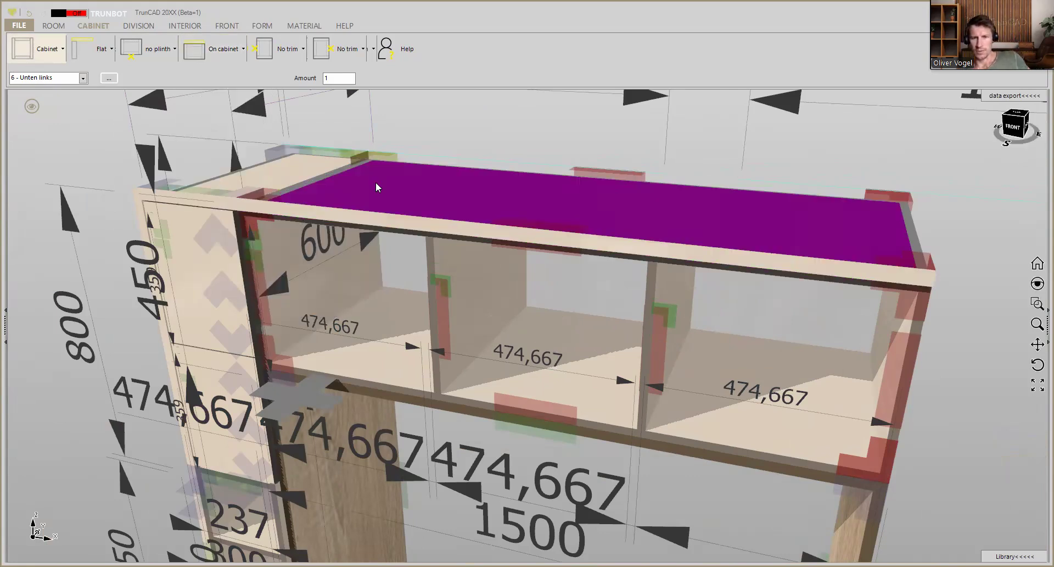
Step: Fit left doors to the left and middle compartments of the upper divided cabinet and a right door to its right compartment
scroll(379, 195, "down", 5)
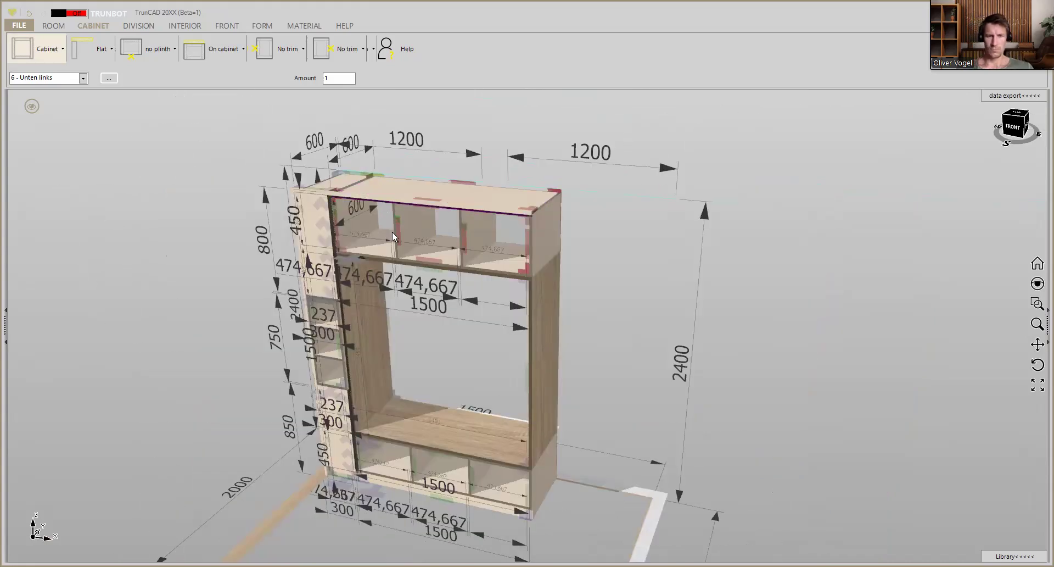
middle_click_drag(386, 252, 521, 259)
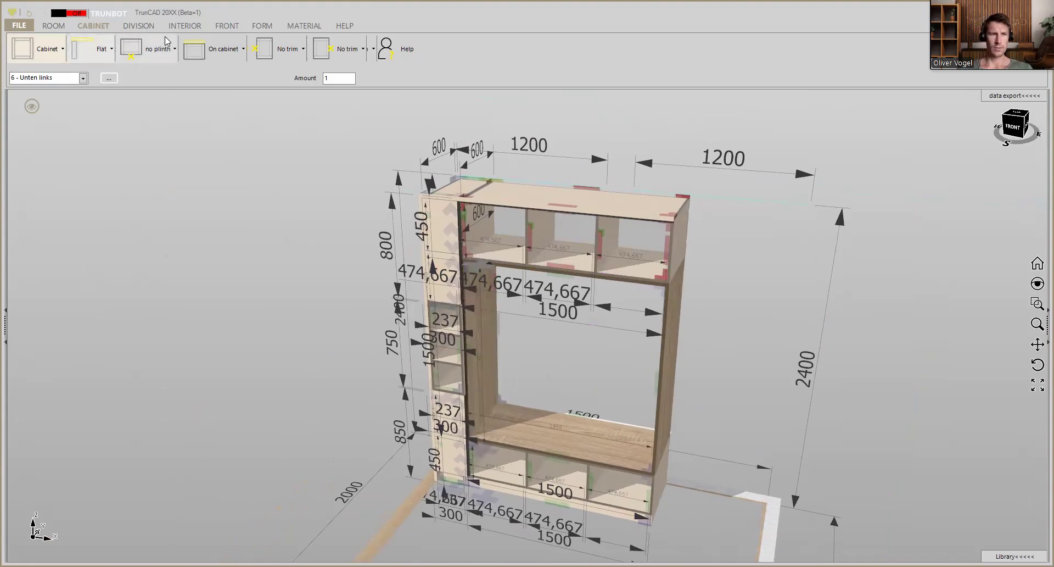
left_click(225, 26)
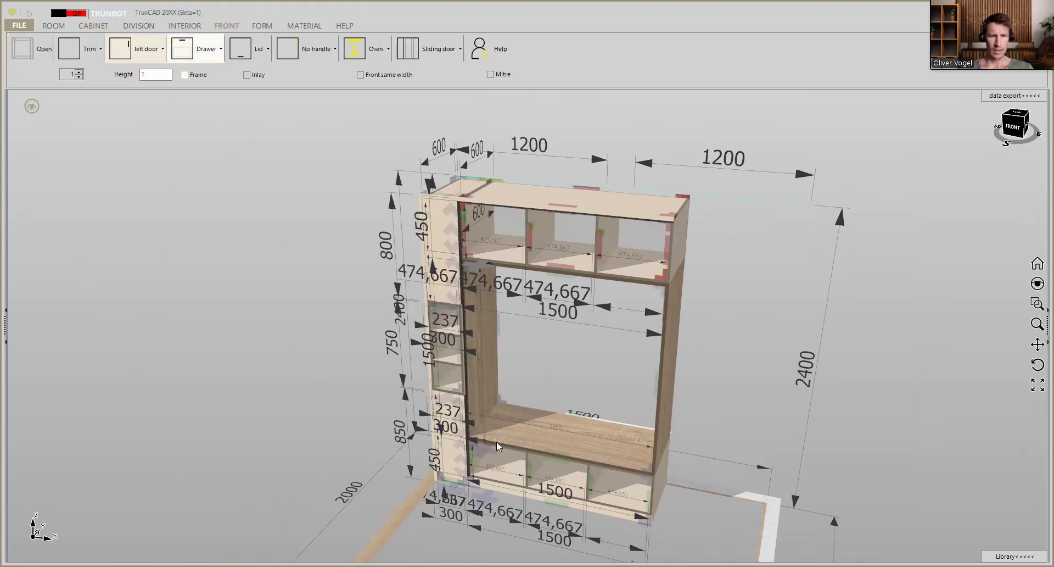
scroll(450, 215, "up", 4)
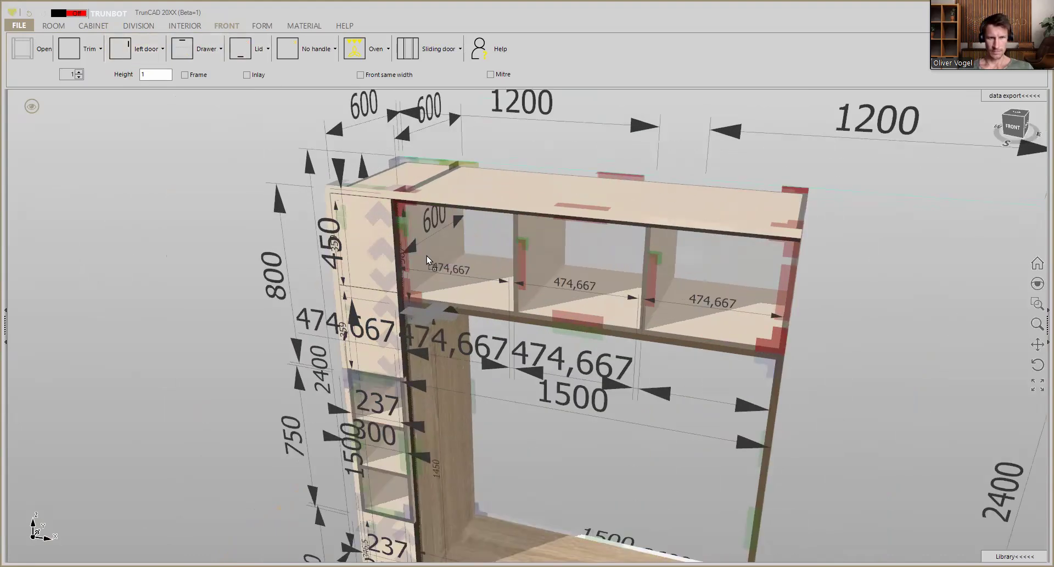
left_click(122, 53)
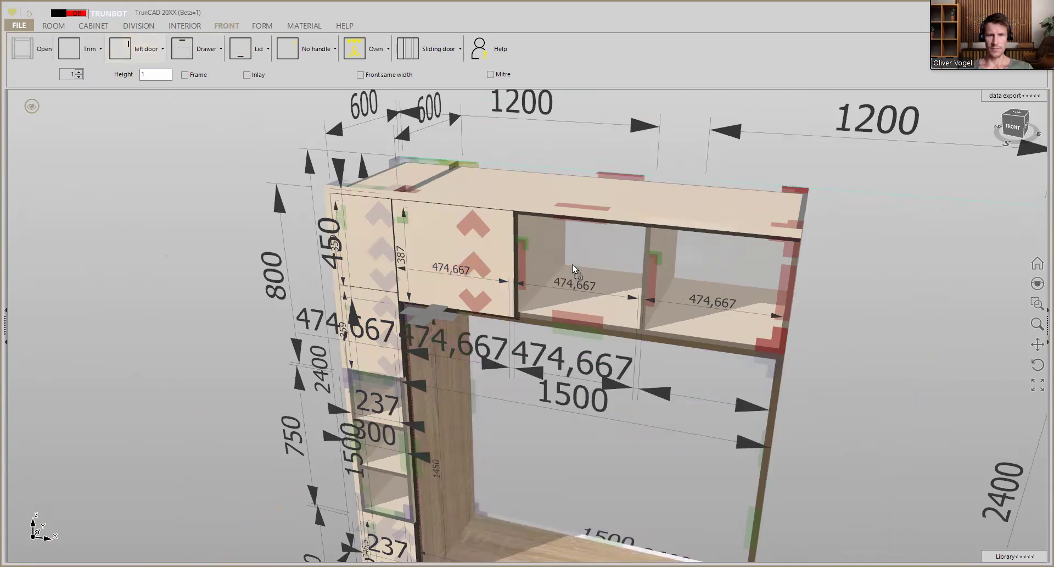
left_click(152, 53)
left_click(151, 54)
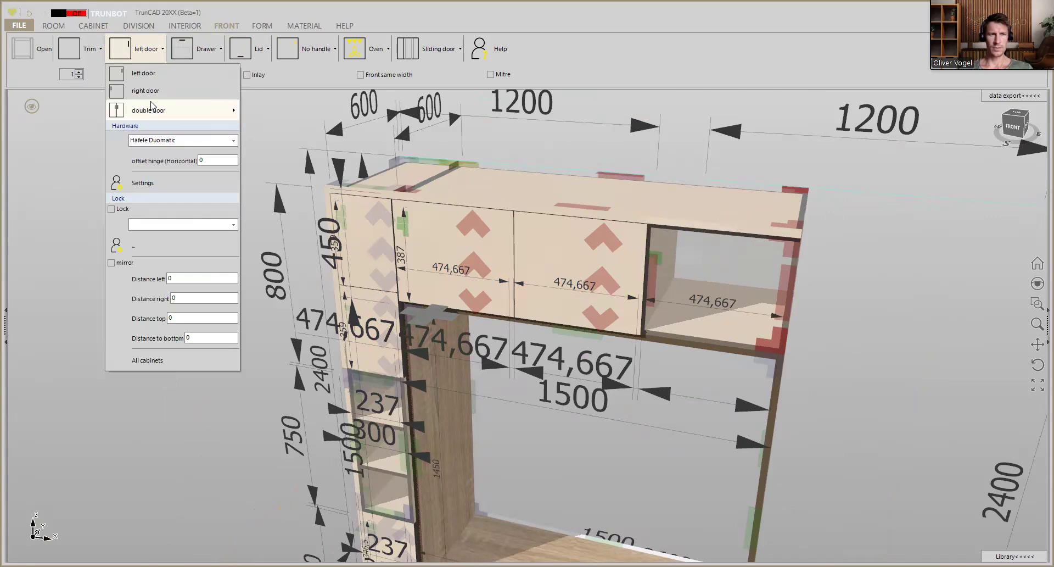
left_click(149, 93)
left_click_drag(137, 53, 683, 268)
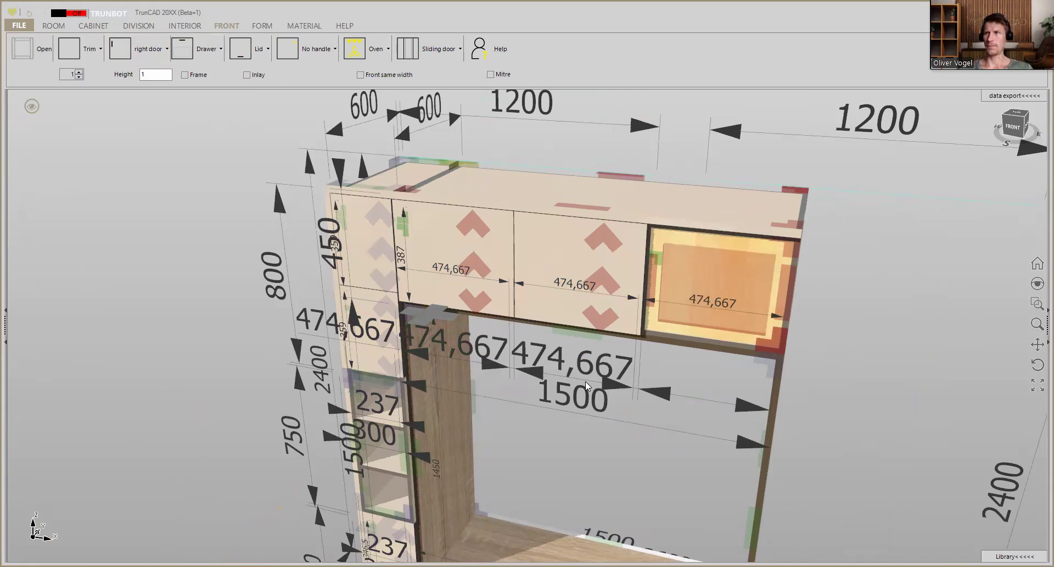
Step: Fit a drawer in each of the three compartments of the low seat cabinet
scroll(587, 379, "down", 4)
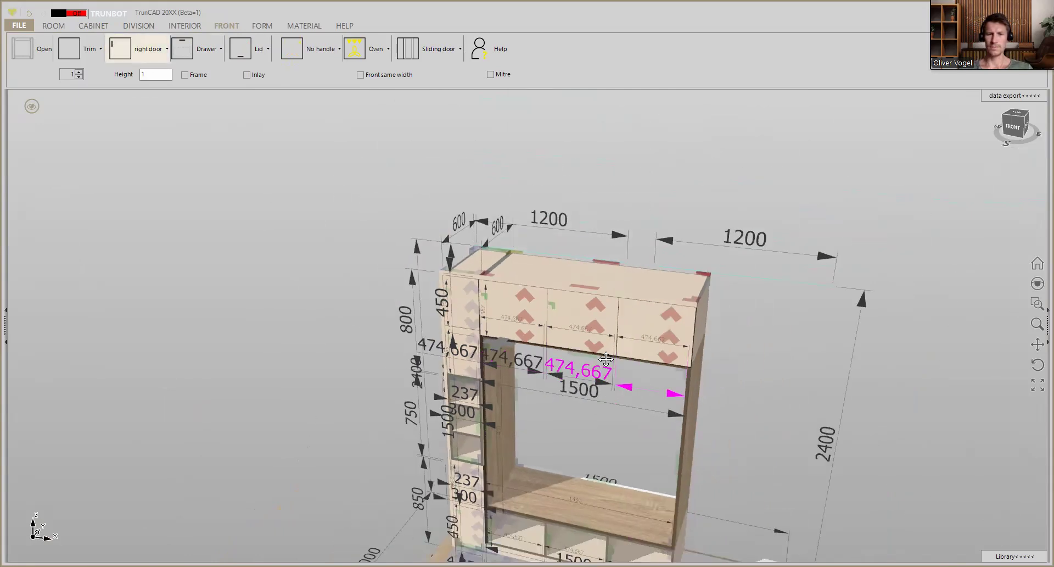
middle_click_drag(621, 552, 595, 476)
scroll(585, 456, "up", 4)
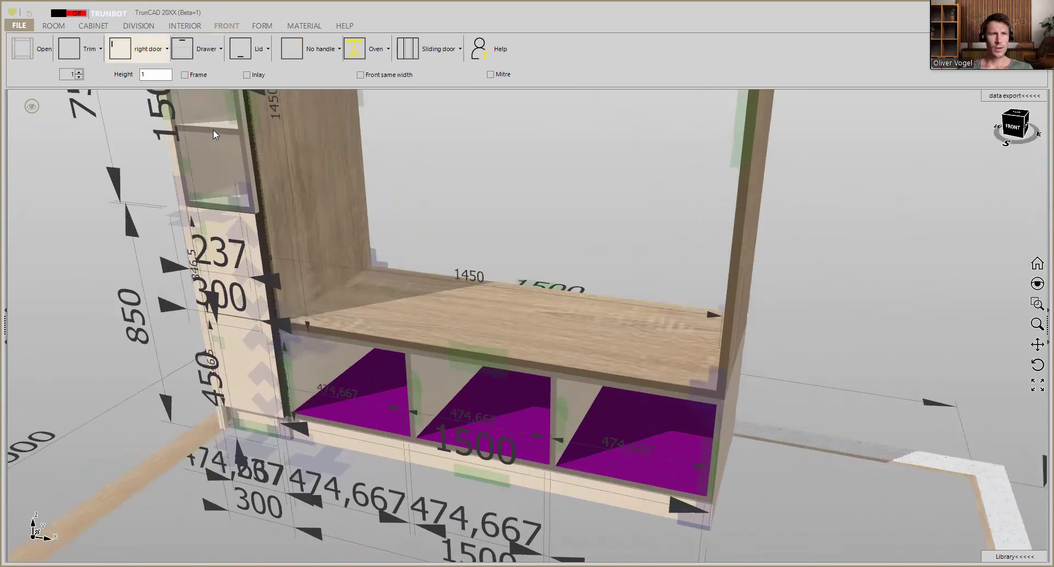
left_click(207, 49)
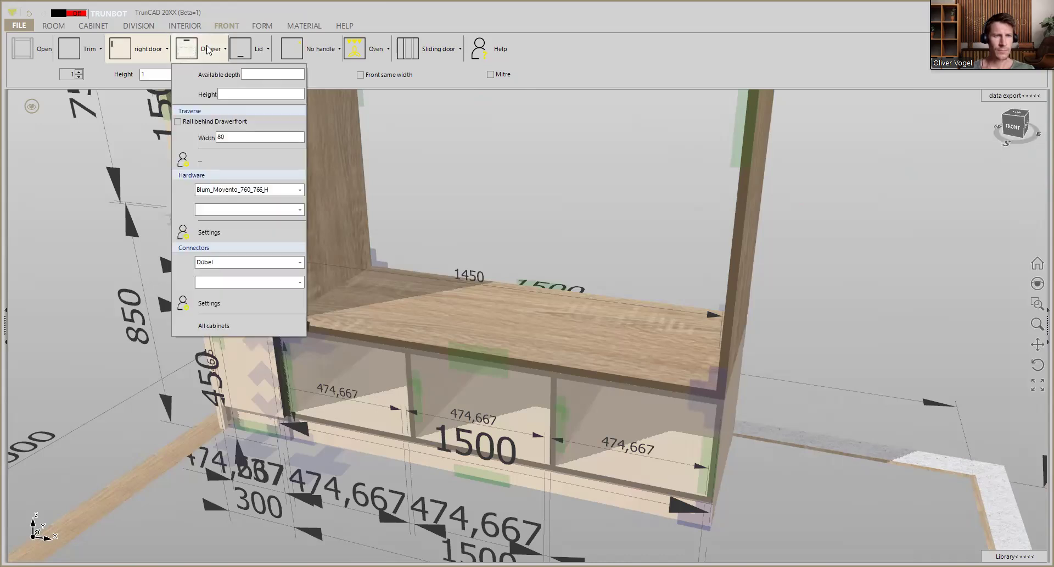
left_click(371, 374)
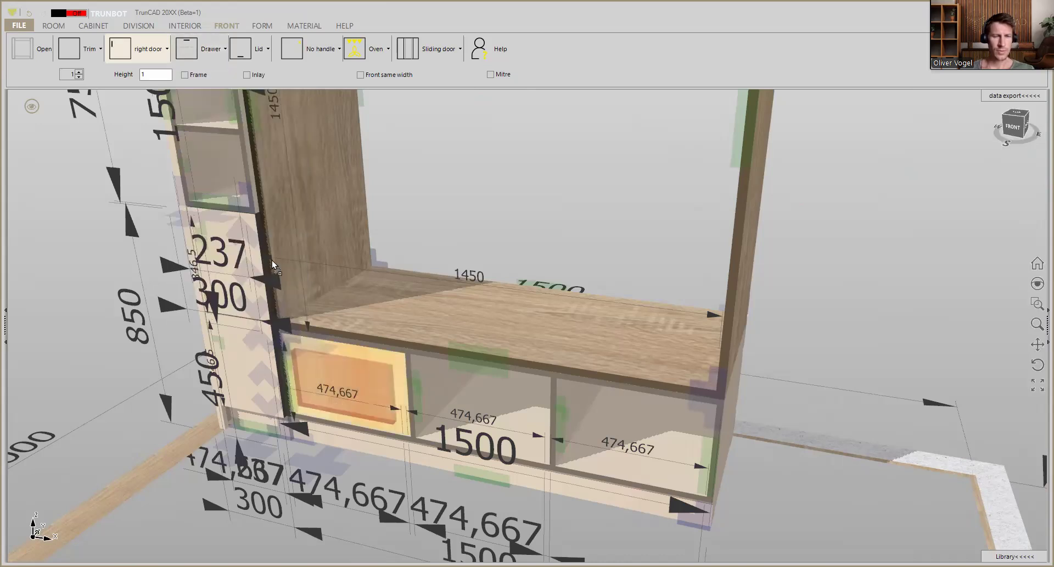
left_click(195, 51)
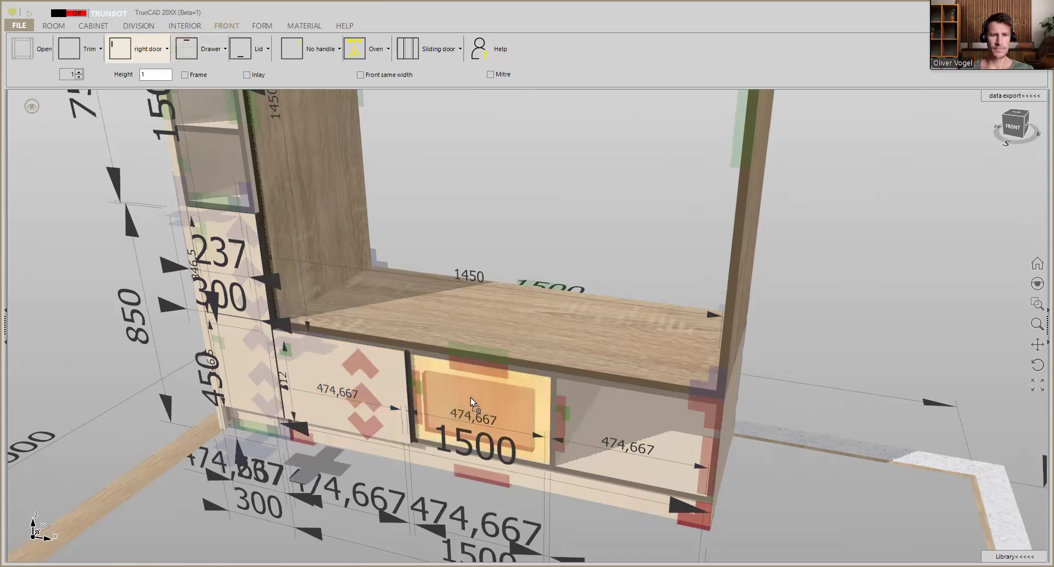
left_click(195, 51)
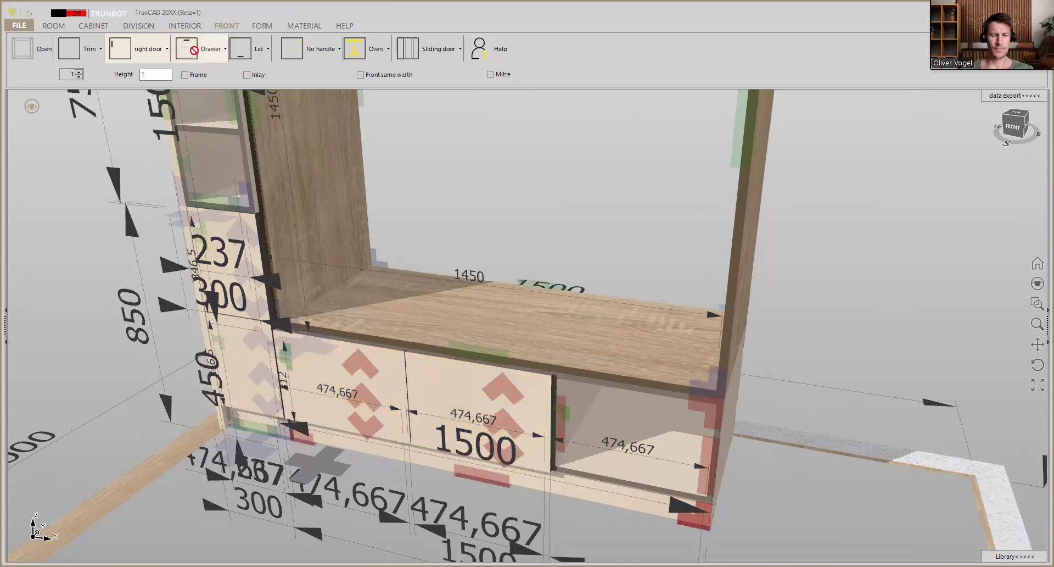
left_click(499, 330)
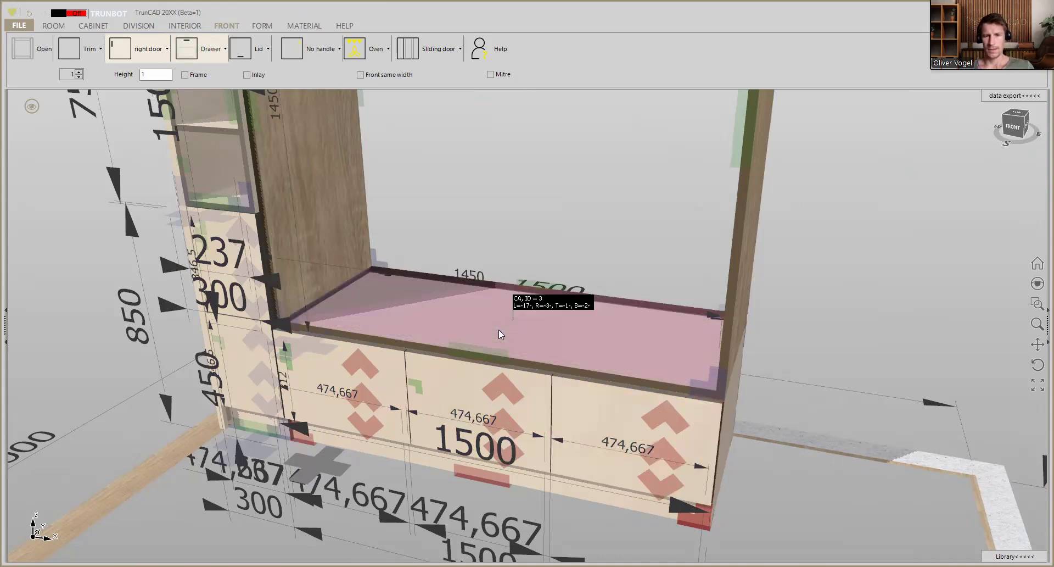
Step: Examine from the side how the open surround's front edge lines up with the cabinet fronts above it
scroll(521, 311, "down", 2)
middle_click_drag(530, 310, 502, 406)
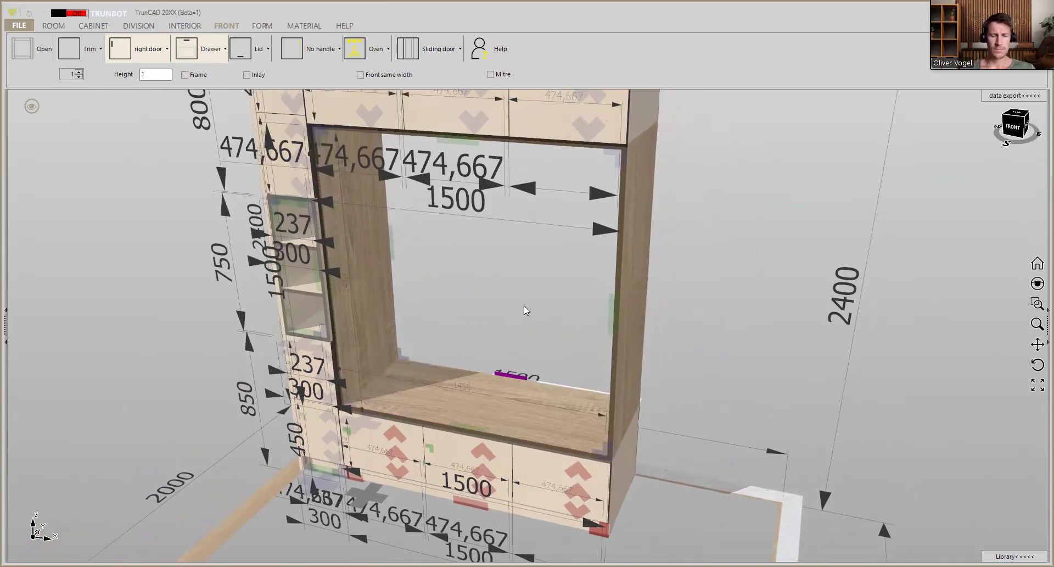
middle_click_drag(566, 145, 520, 146)
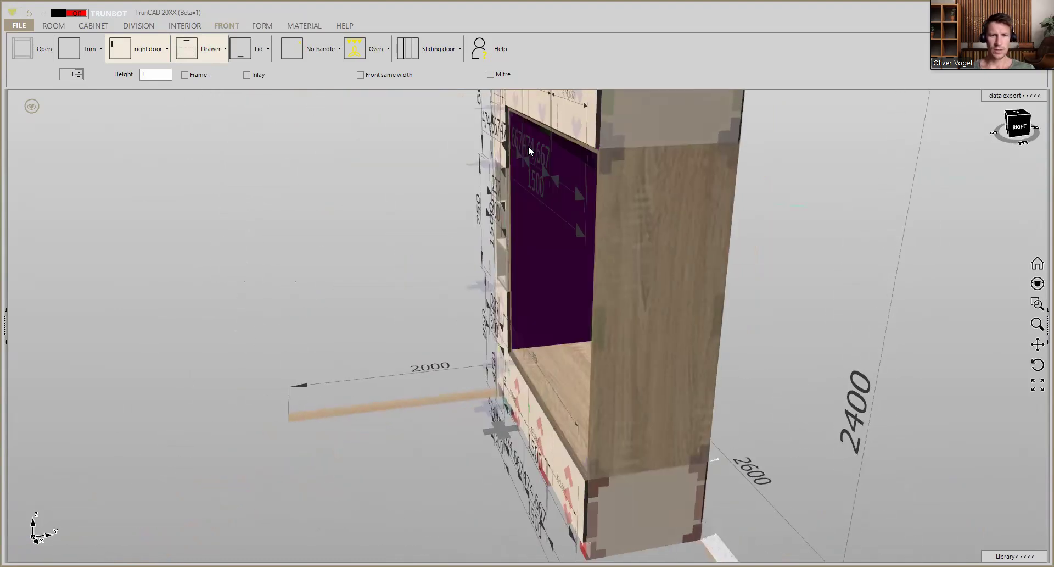
left_click(92, 30)
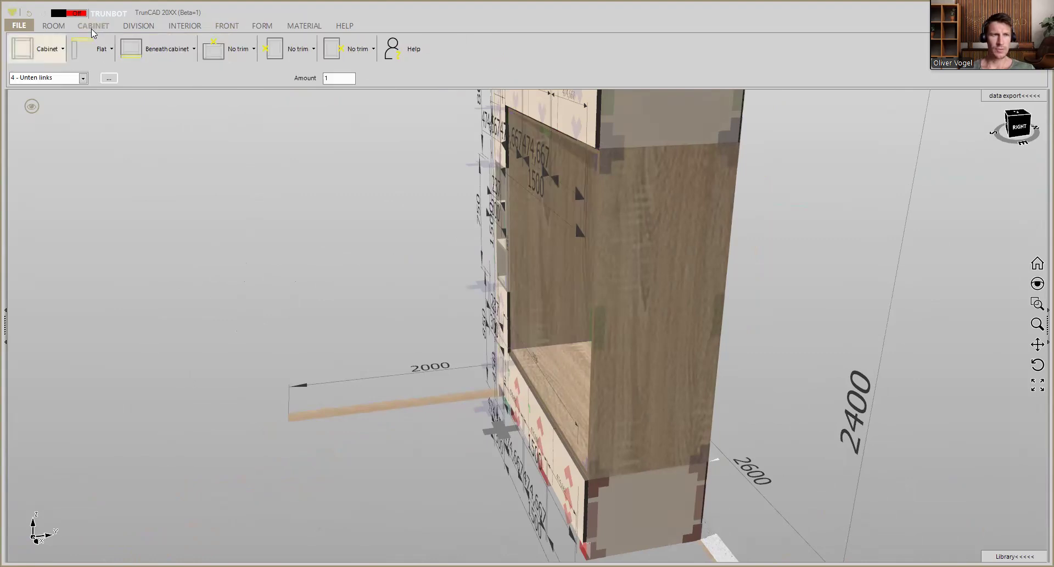
left_click(83, 78)
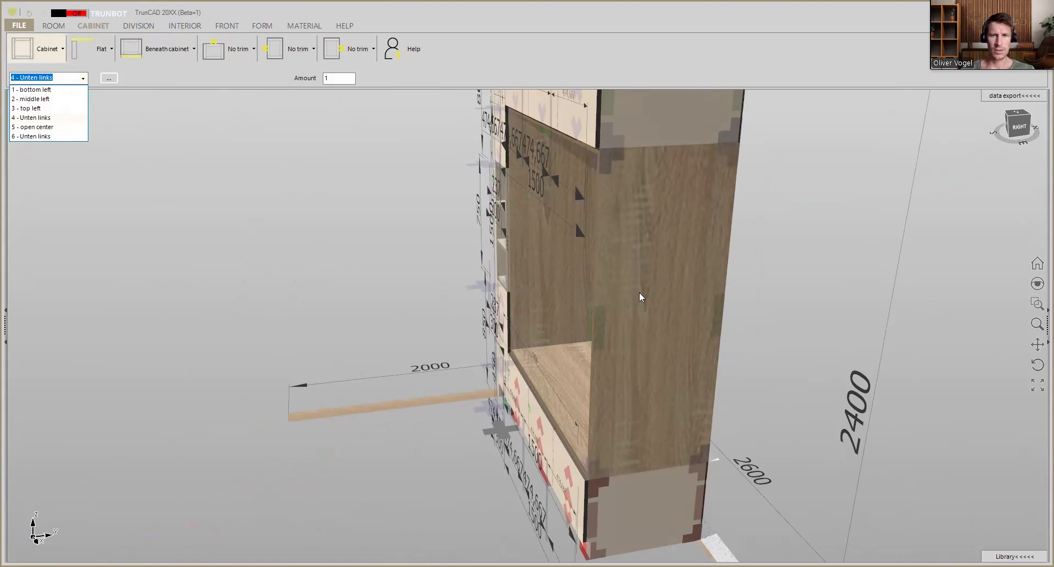
scroll(620, 169, "up", 2)
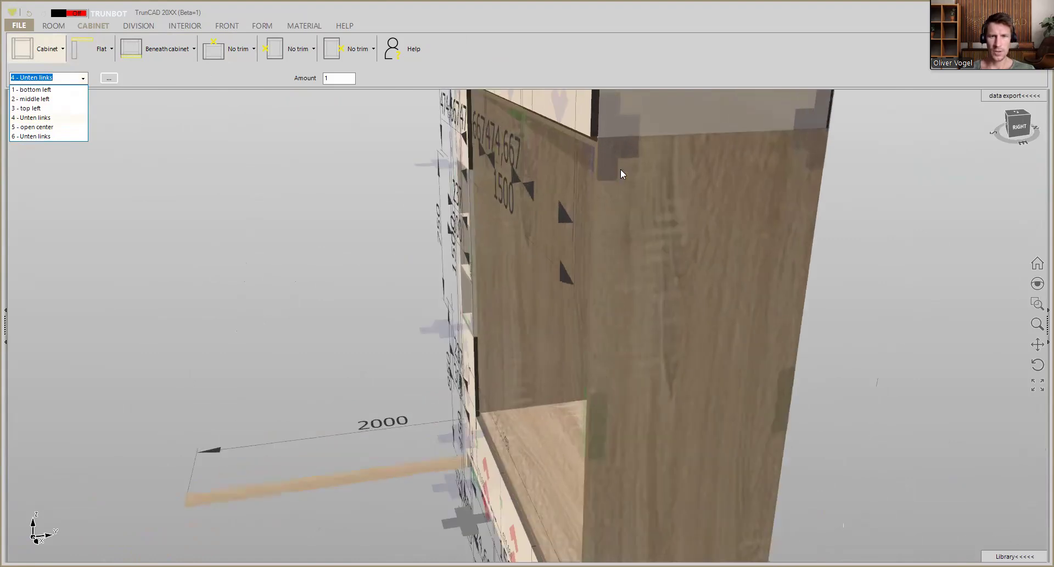
scroll(625, 188, "up", 1)
scroll(631, 187, "up", 1)
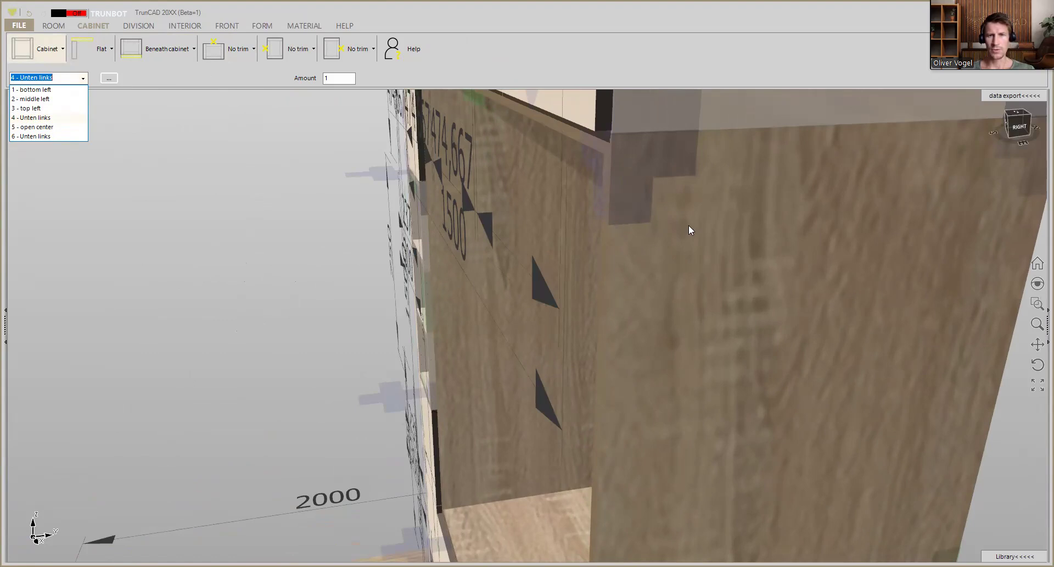
scroll(607, 206, "down", 2)
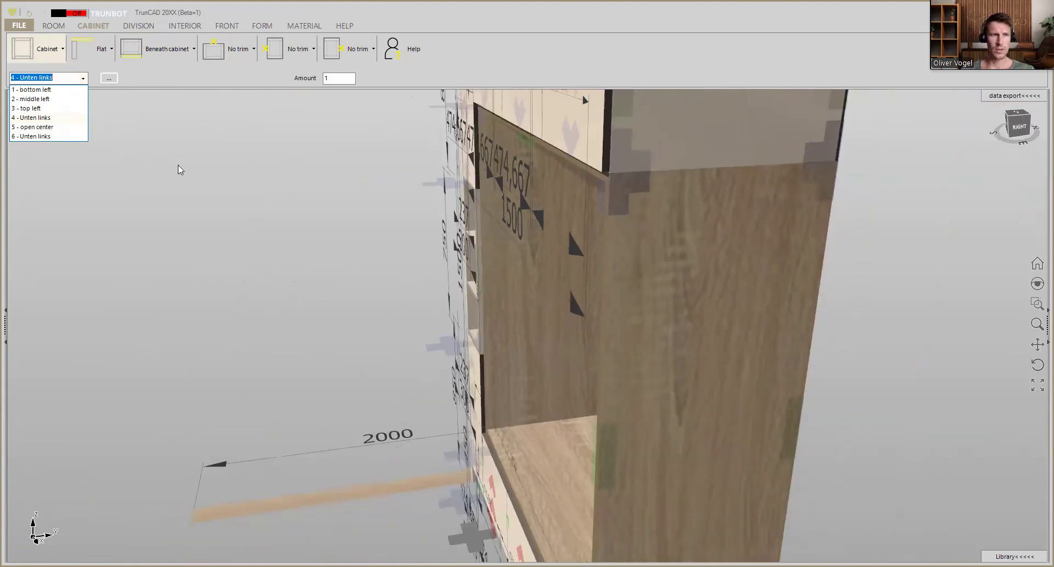
left_click(113, 80)
middle_click_drag(238, 162, 231, 158)
scroll(532, 140, "up", 1)
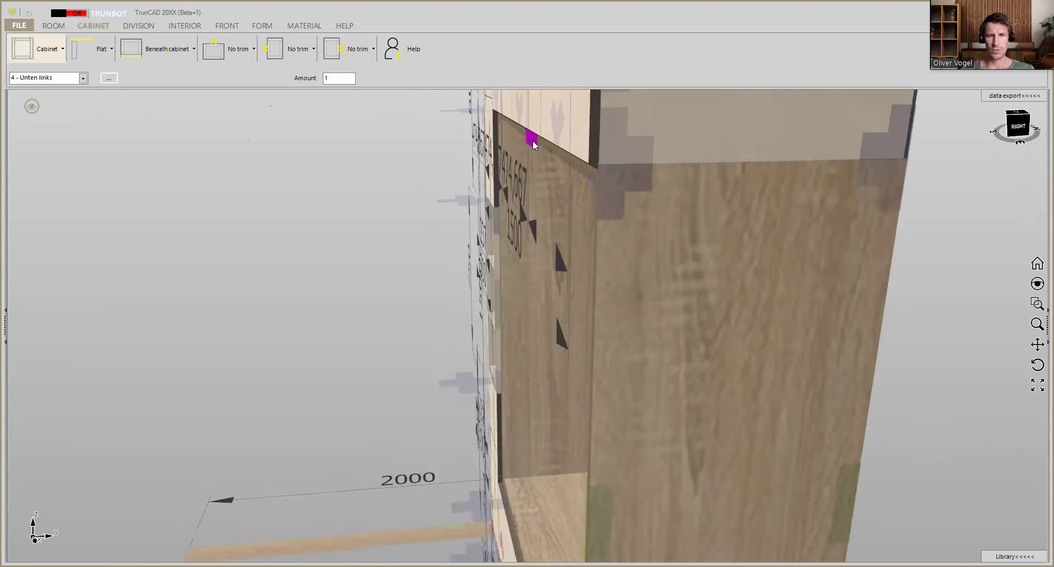
scroll(532, 140, "up", 1)
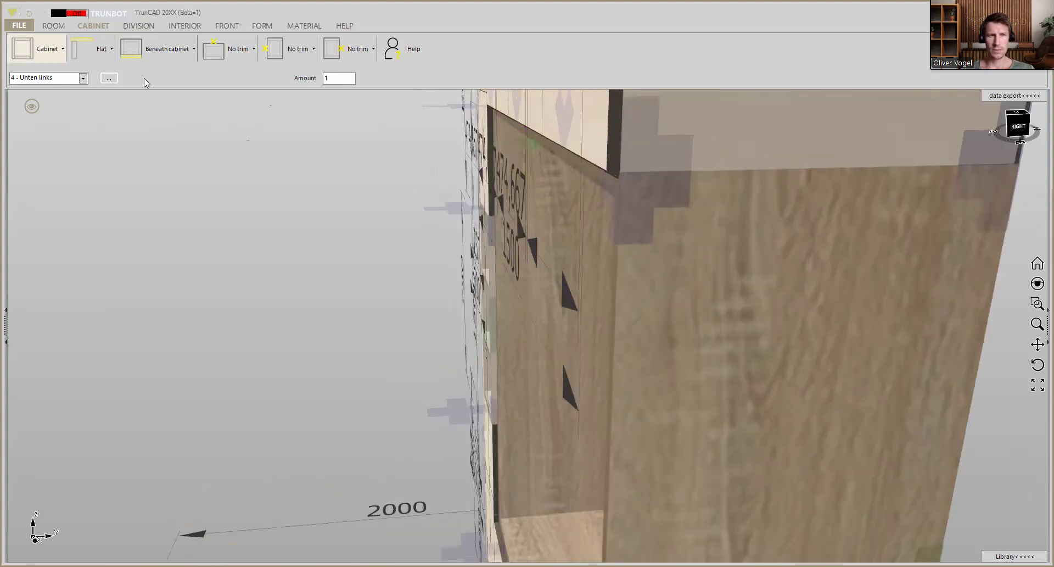
Step: In the cabinet list, rename cabinet 4 as bottom center and cabinet 6 as top center
left_click(109, 79)
left_click(300, 145)
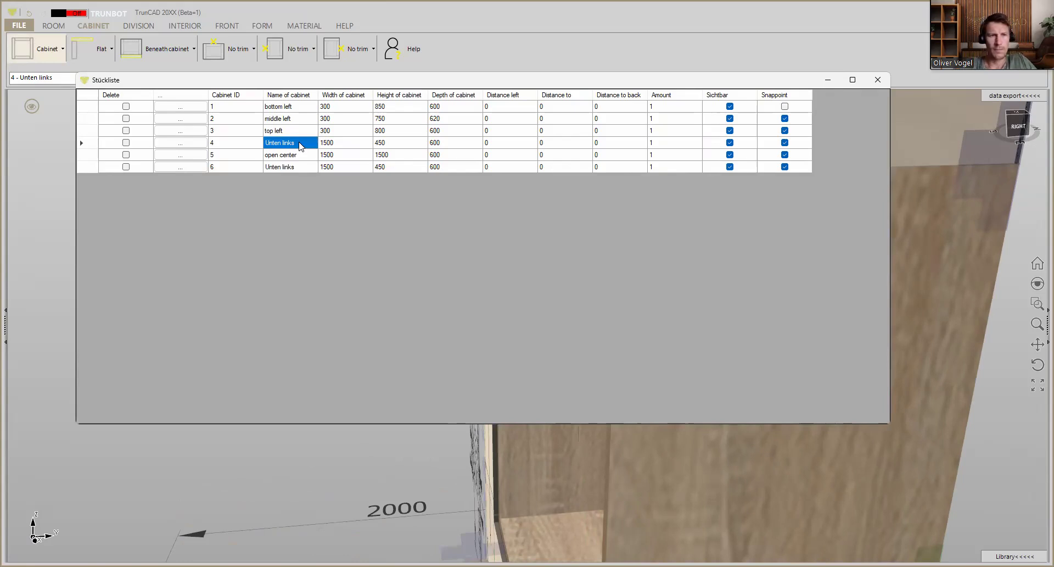
type("bottom center")
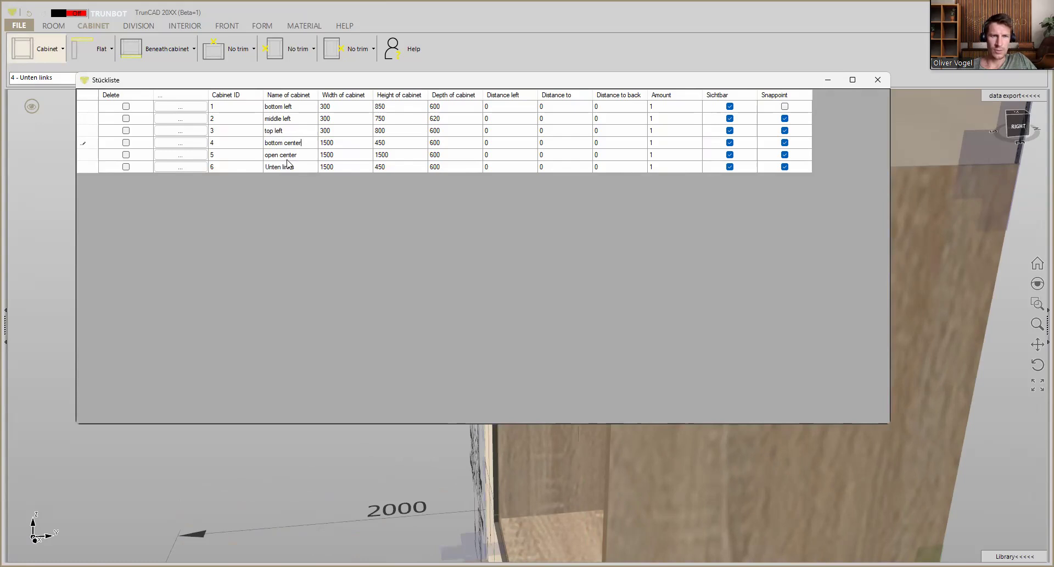
type("top center")
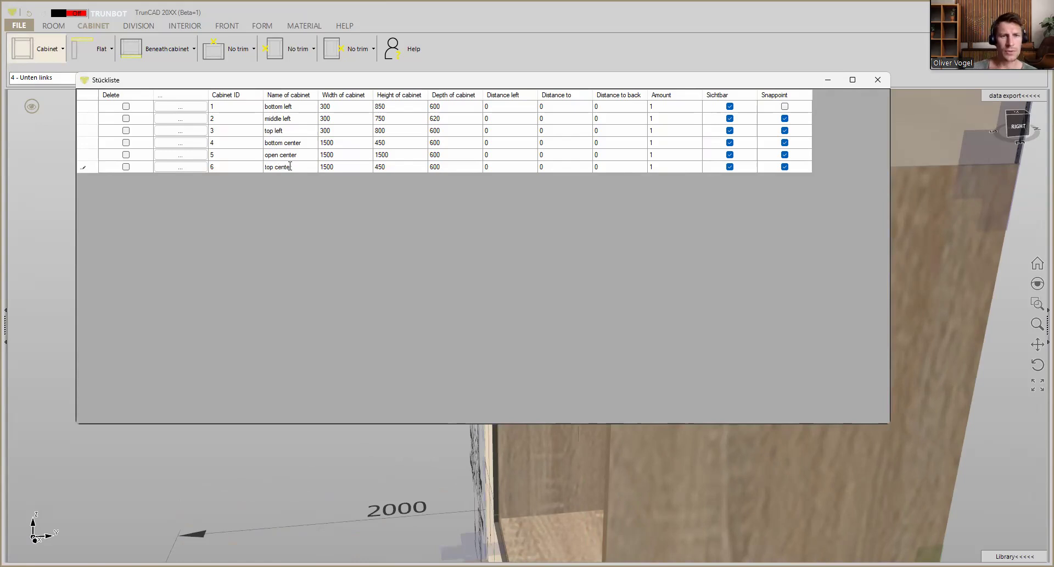
Step: Set the depth of the open center cabinet to 620 in the cabinet list and close the list
left_click(442, 159)
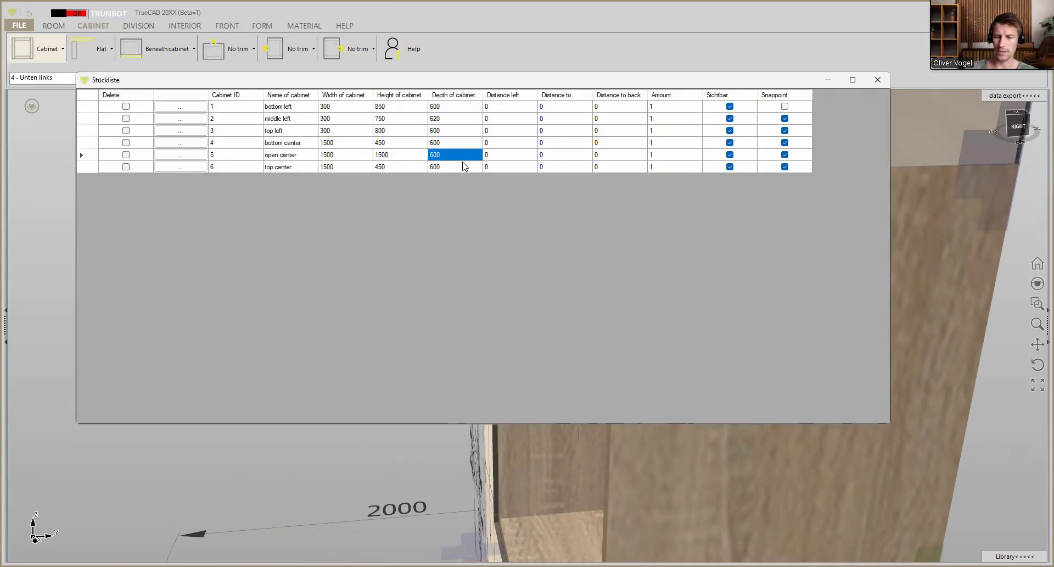
type("620")
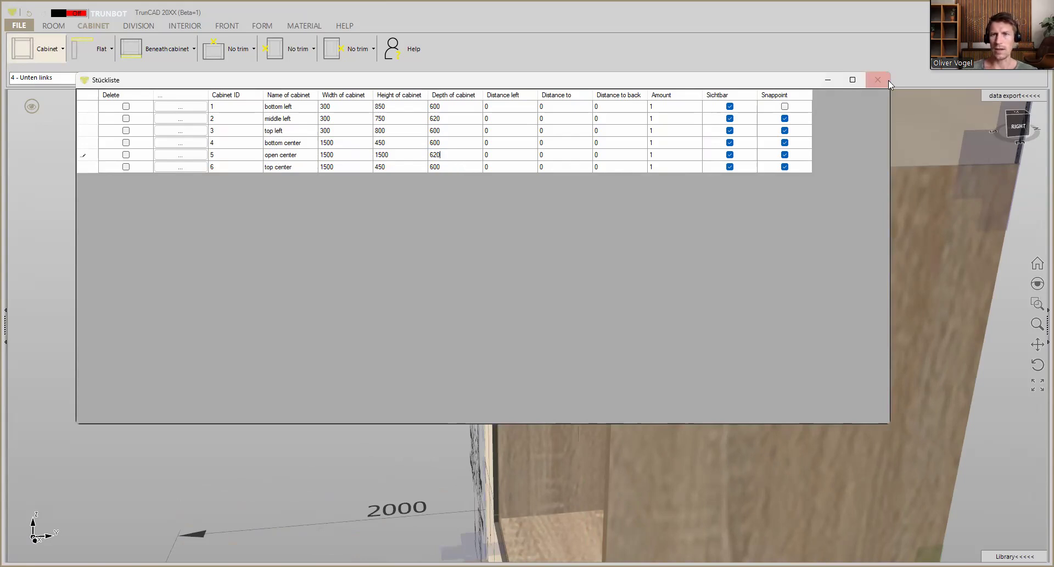
key("BackSpace")
key("BackSpace")
key("BackSpace")
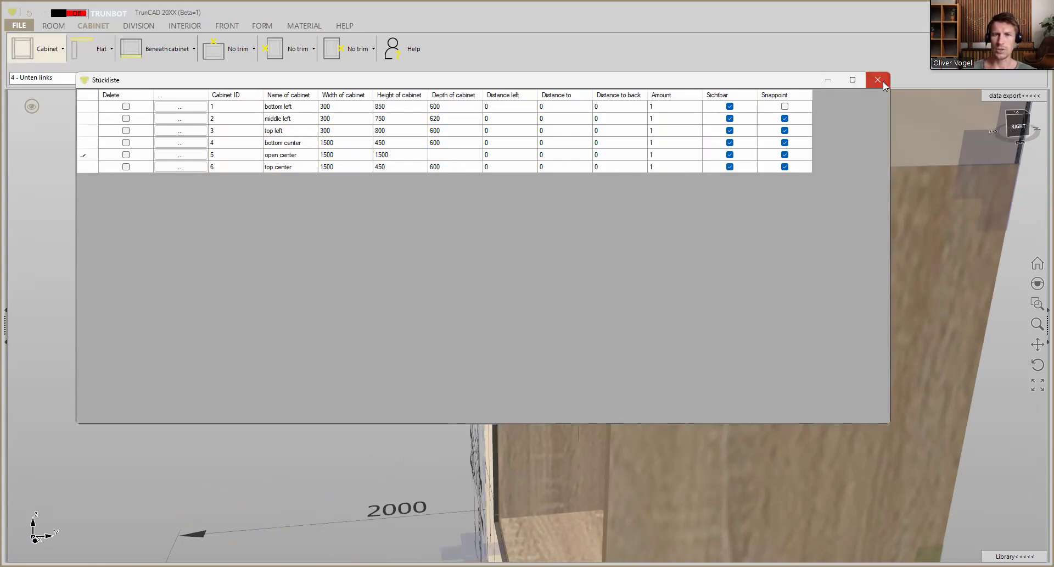
left_click(881, 81)
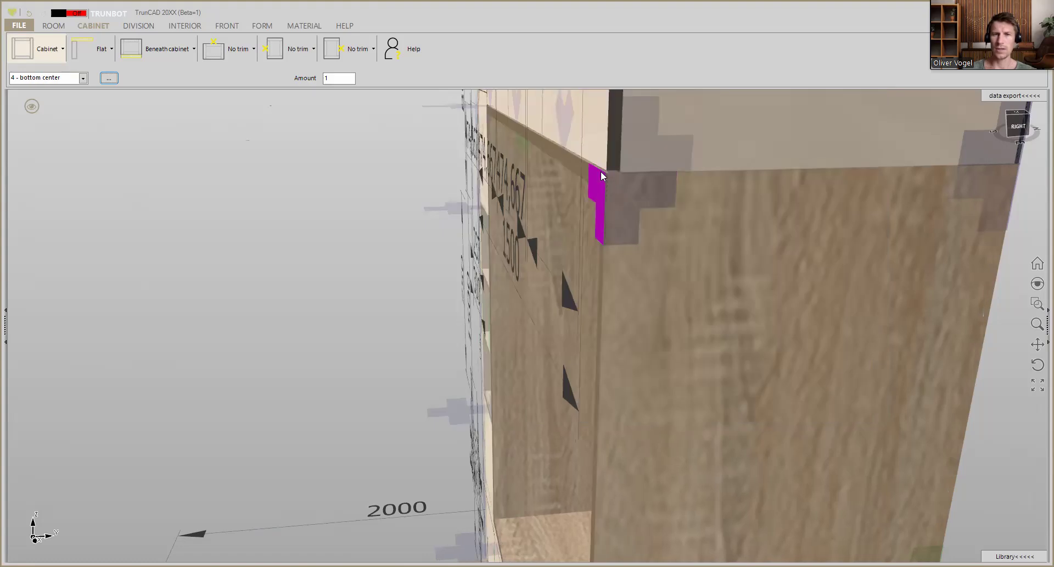
Step: Measure the offset between the door joint on the top left cabinet and the upper outer corner of the open surround
mouse_move(645, 164)
middle_mouse_down()
mouse_move(631, 154)
mouse_move(642, 162)
middle_mouse_up()
scroll(595, 164, "down", 7)
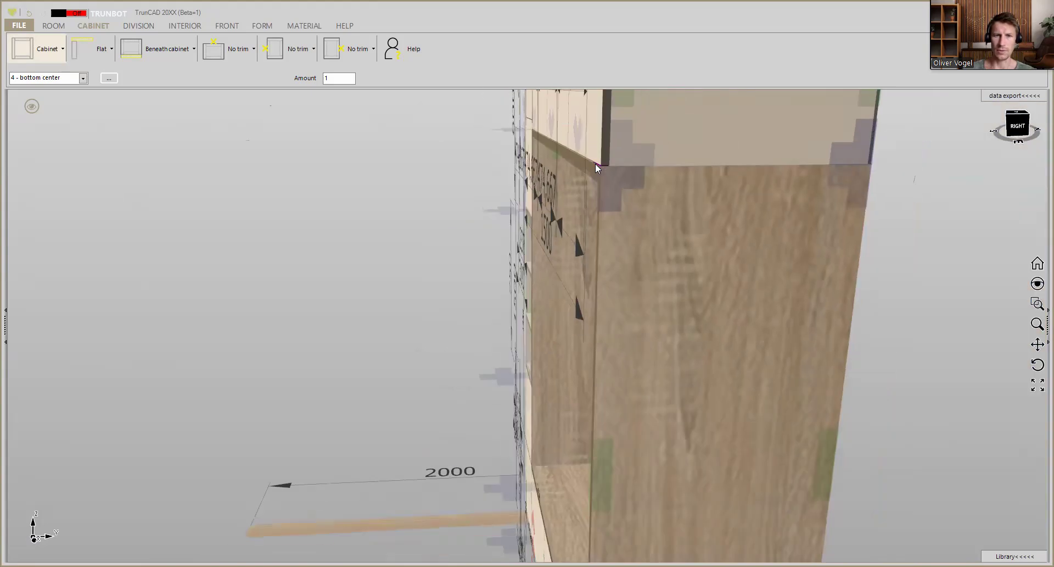
middle_click_drag(597, 229, 639, 227)
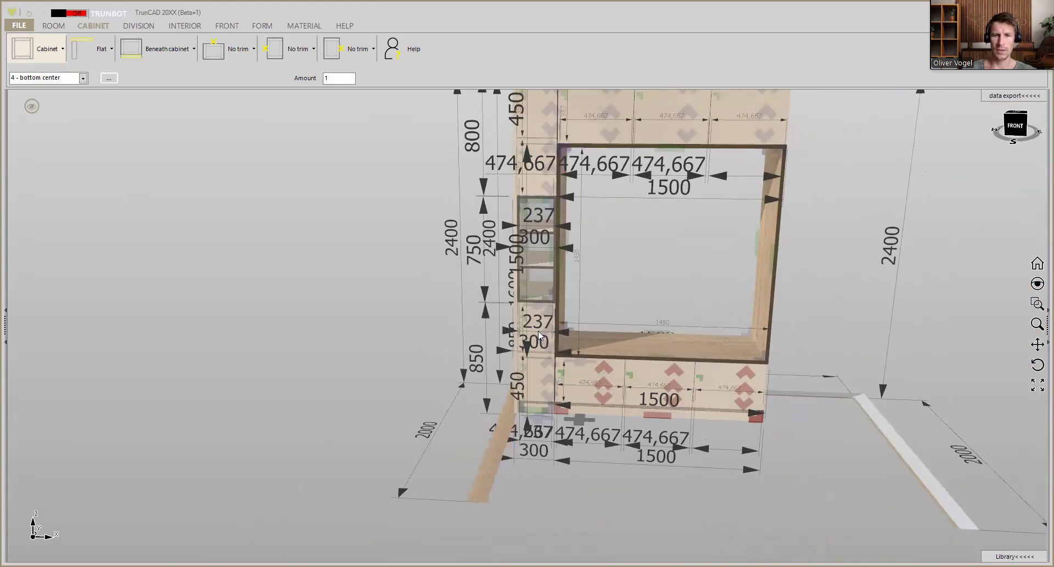
scroll(552, 359, "up", 5)
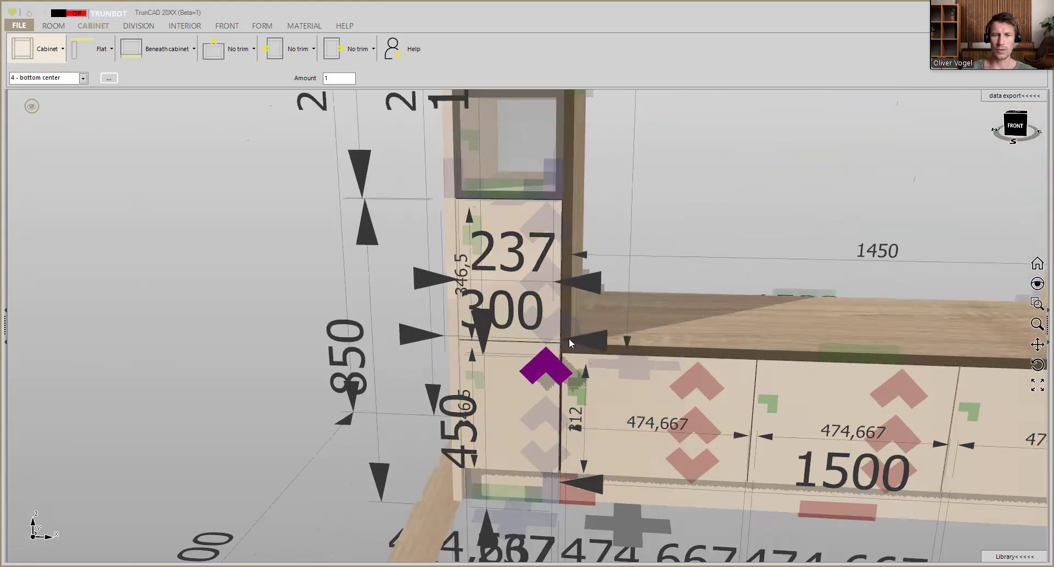
scroll(565, 328, "down", 5)
scroll(557, 113, "up", 4)
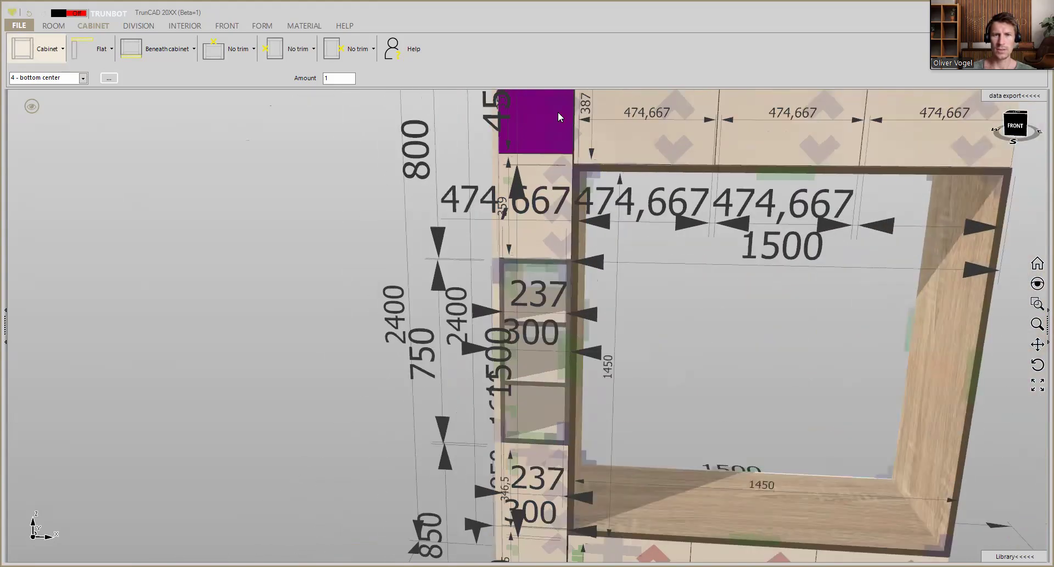
scroll(573, 173, "up", 6)
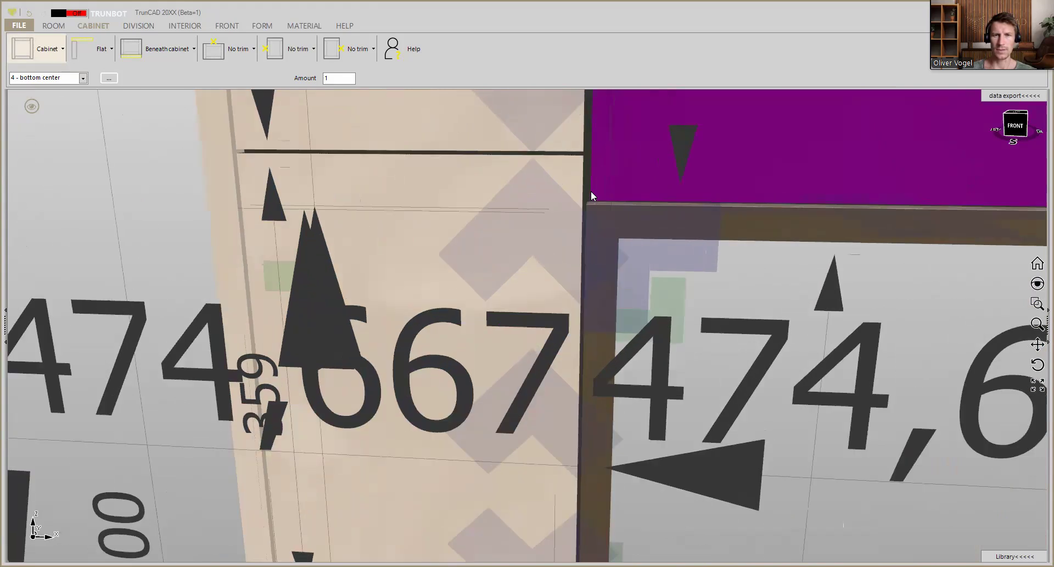
middle_click_drag(594, 206, 565, 239)
scroll(507, 173, "up", 3)
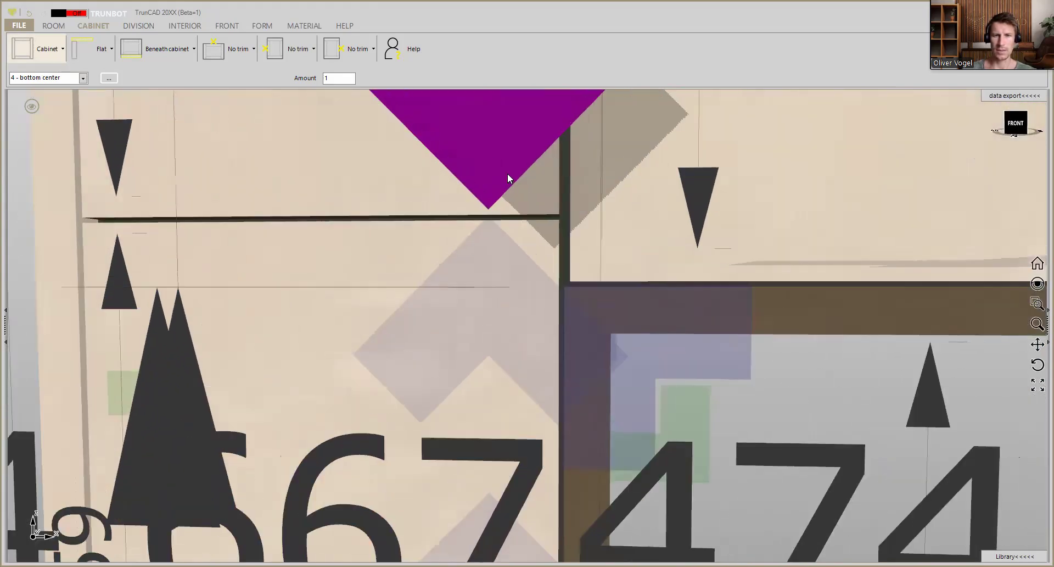
scroll(508, 173, "up", 1)
middle_click_drag(584, 262, 583, 265)
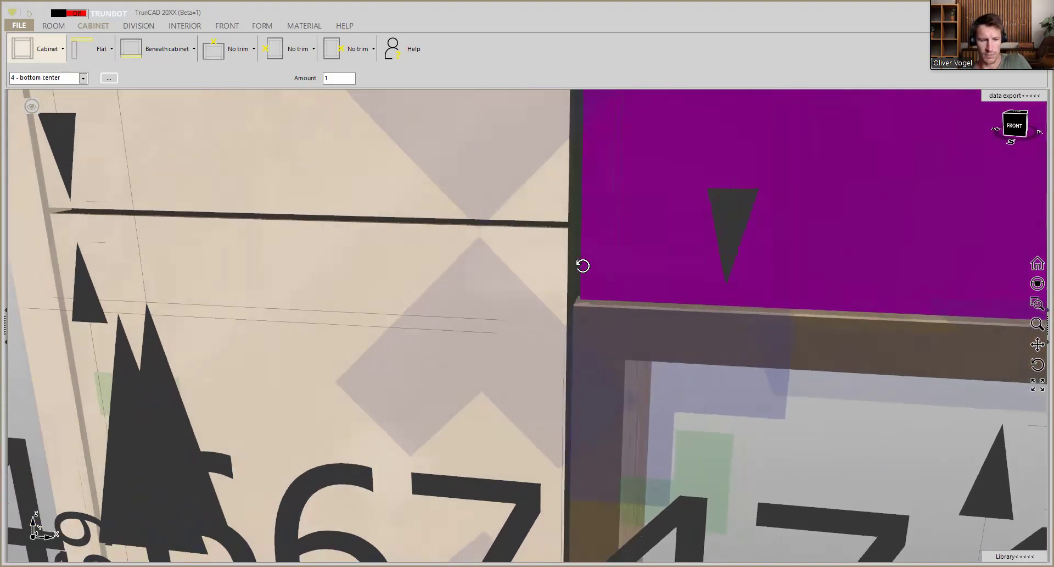
scroll(569, 237, "up", 4)
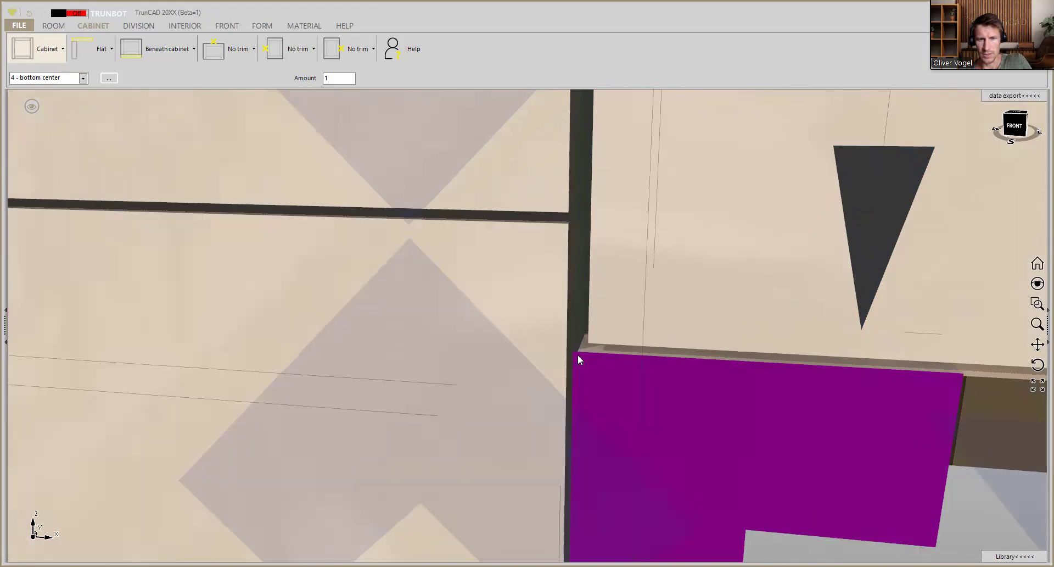
scroll(572, 234, "up", 3)
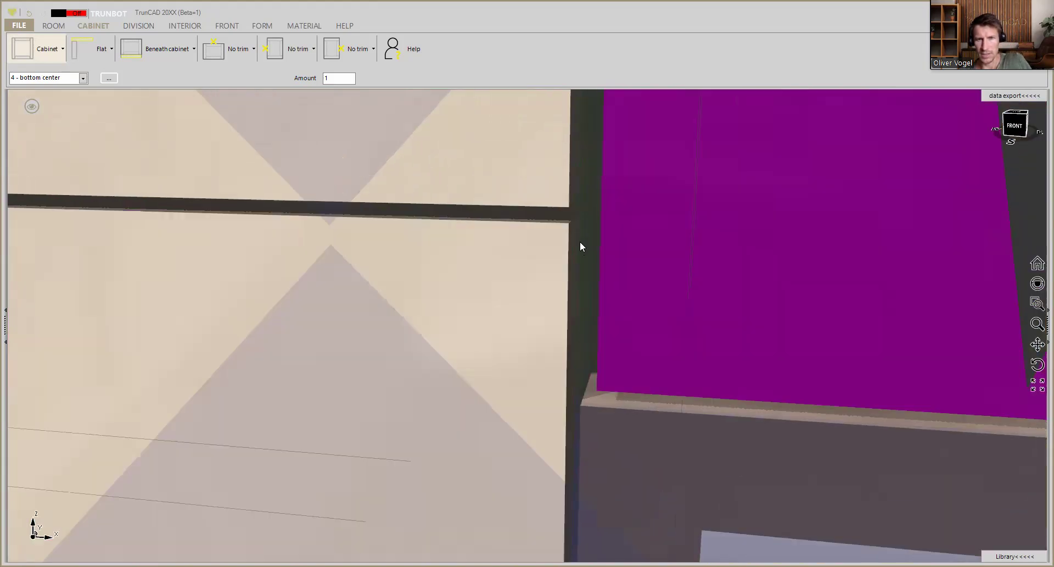
middle_click_drag(584, 245, 560, 236)
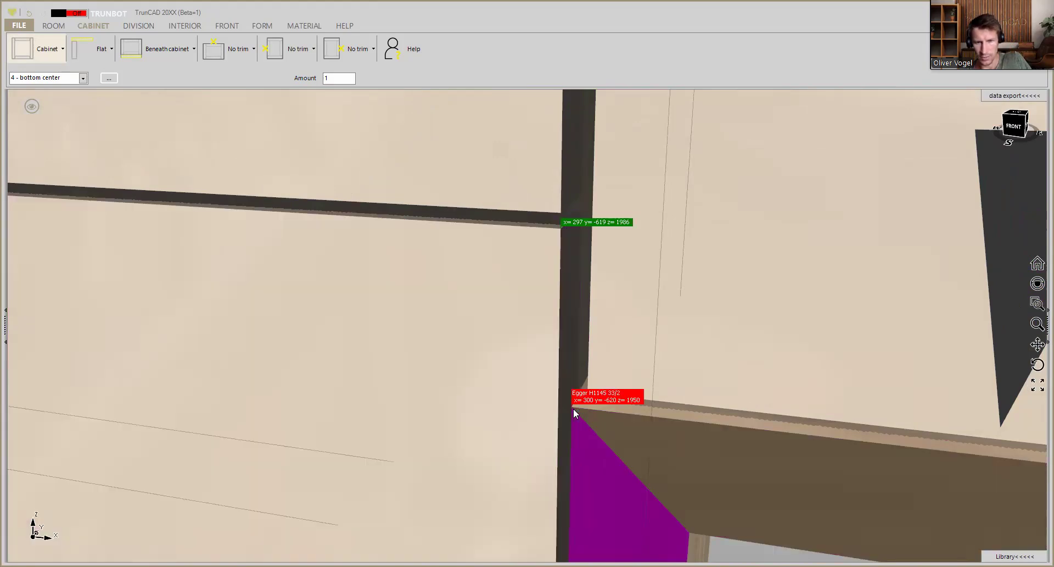
left_click(574, 410)
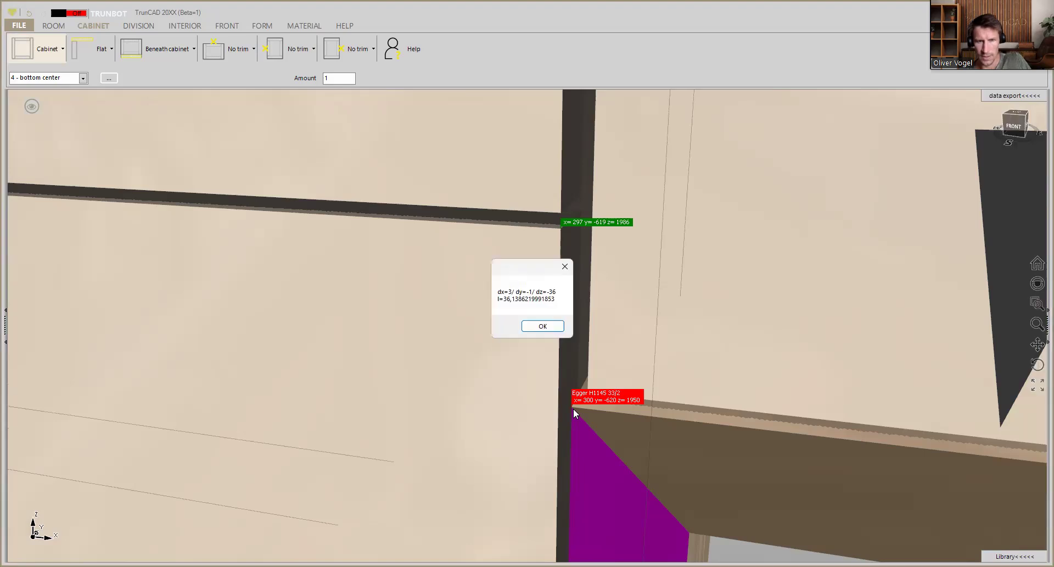
left_click(554, 329)
Step: Set the height of the upper door area in the top left cabinet to =359+36
scroll(553, 309, "down", 5)
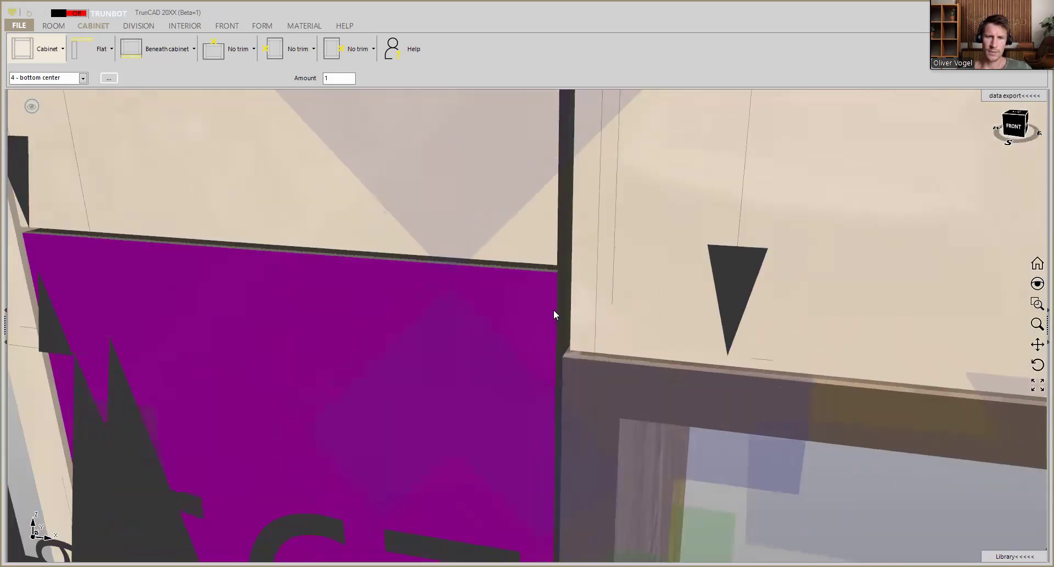
scroll(553, 309, "down", 5)
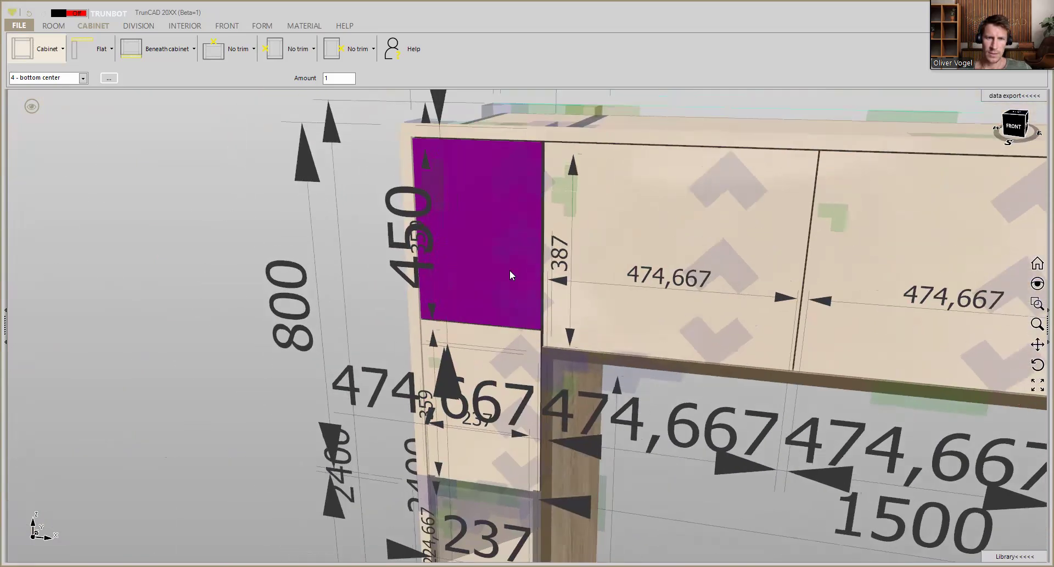
scroll(412, 179, "up", 2)
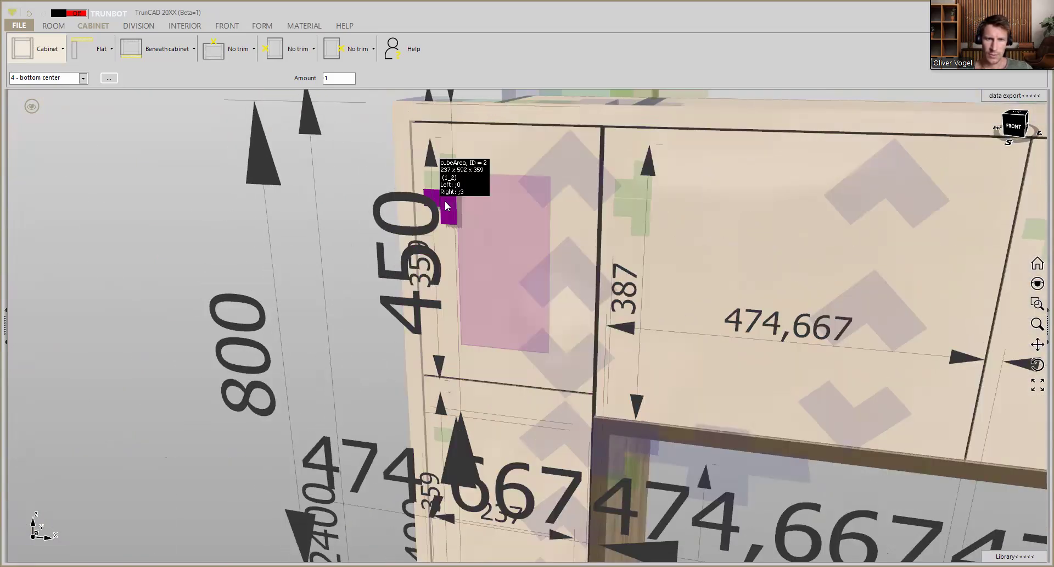
scroll(445, 204, "up", 1)
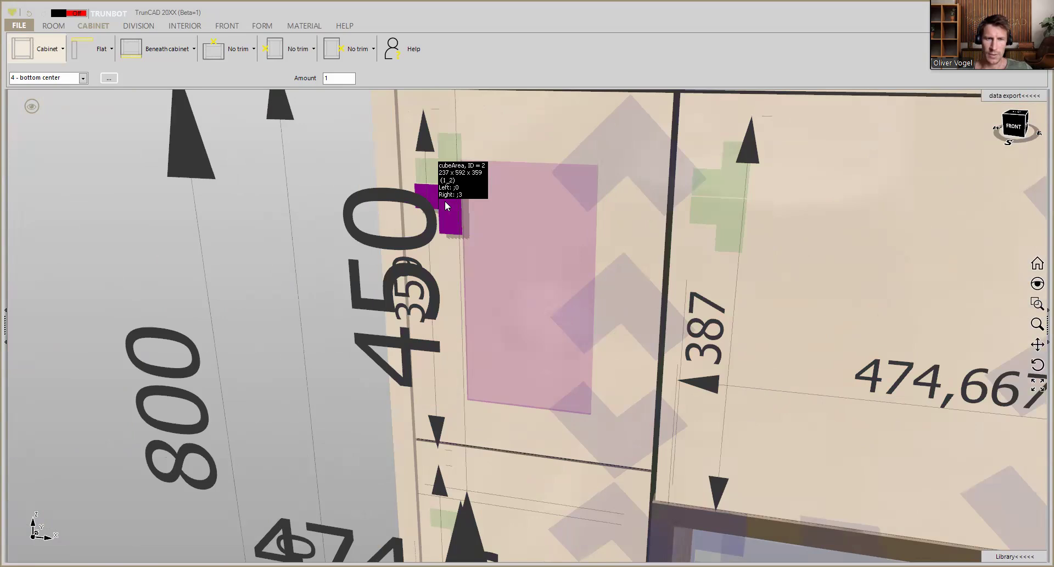
right_click(448, 205)
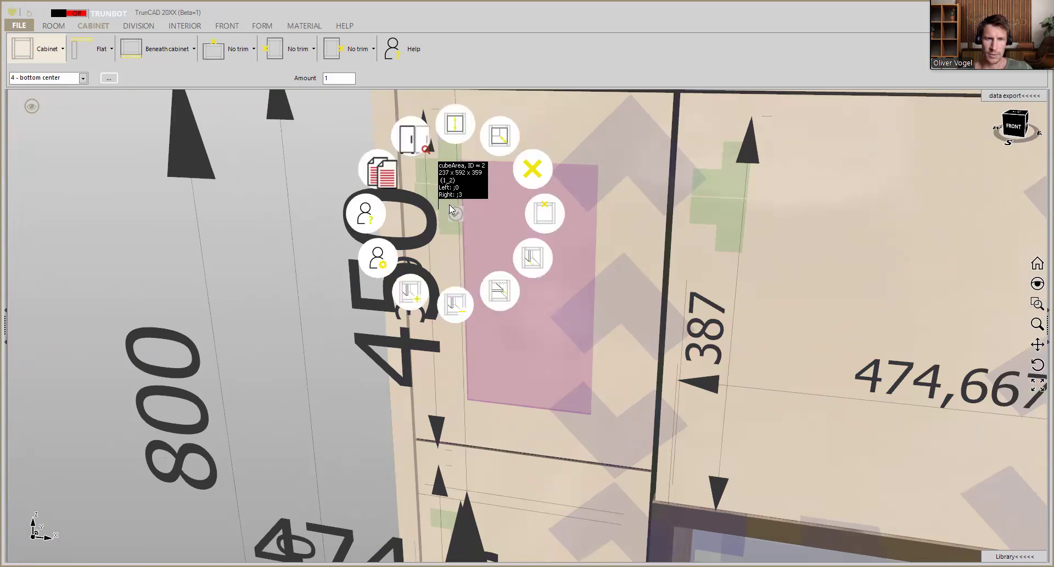
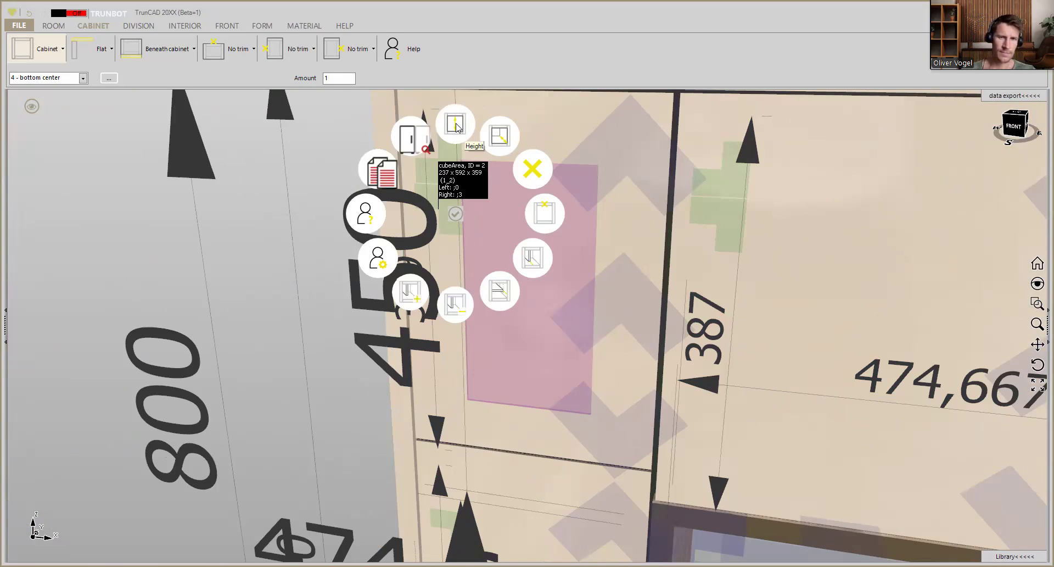
left_click(456, 124)
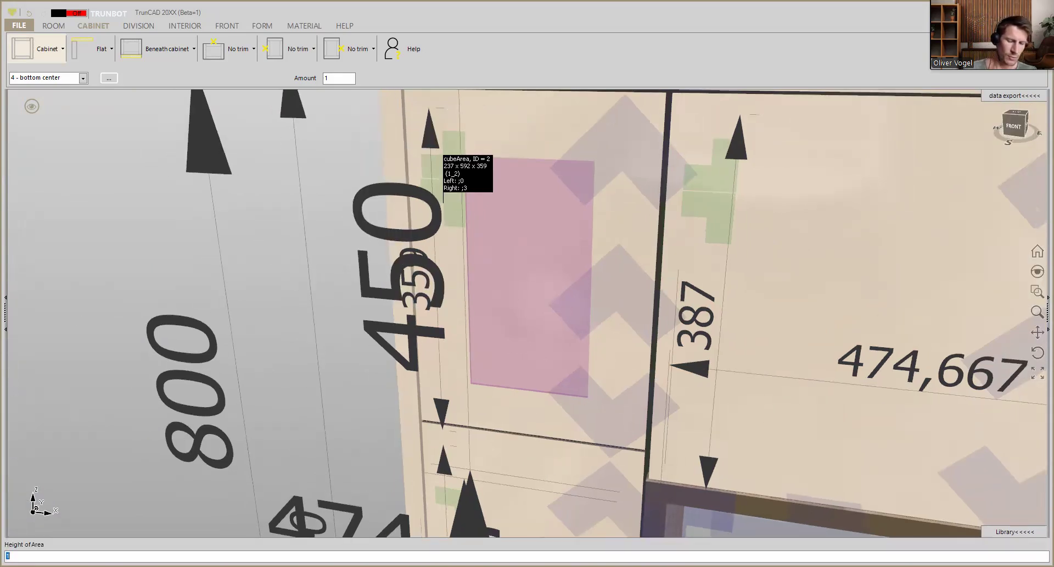
type("=")
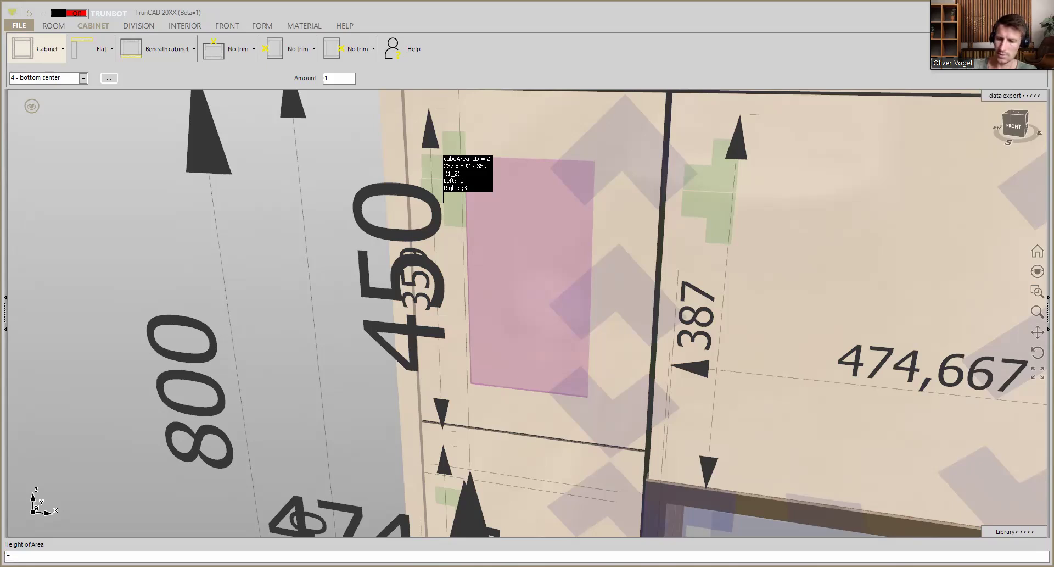
type("359+")
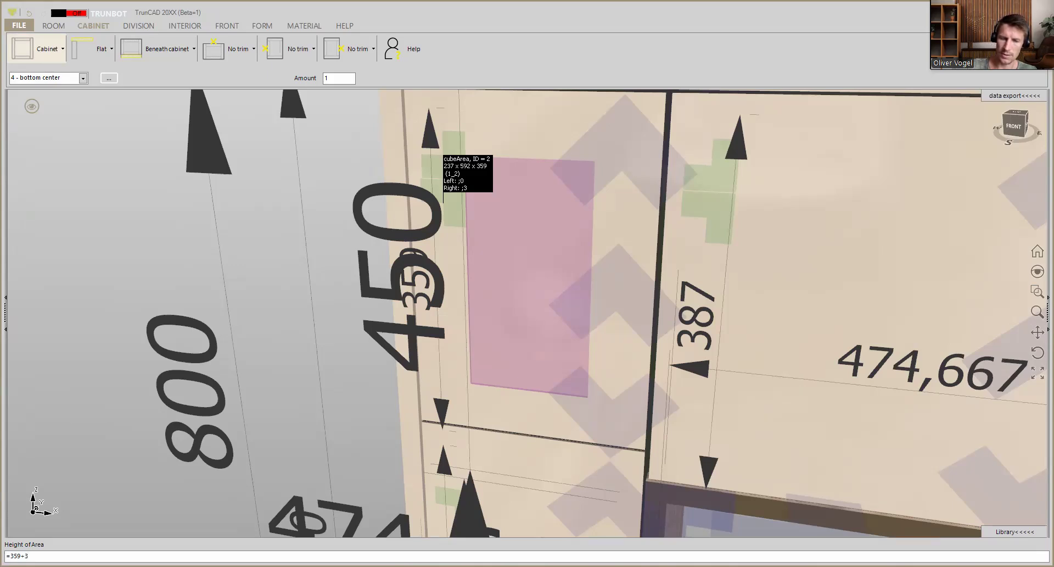
type("36")
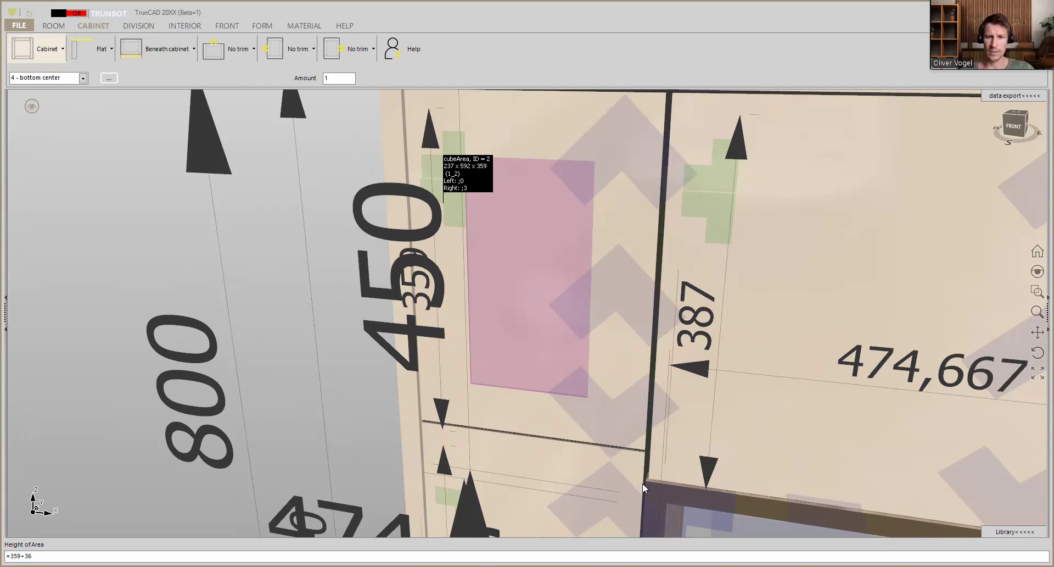
key("Return")
Step: Set the left overlap of the front on the top center cabinet to 3
scroll(658, 498, "up", 4)
mouse_move(659, 494)
middle_mouse_down()
mouse_move(669, 482)
mouse_move(651, 507)
middle_mouse_up()
scroll(653, 499, "up", 3)
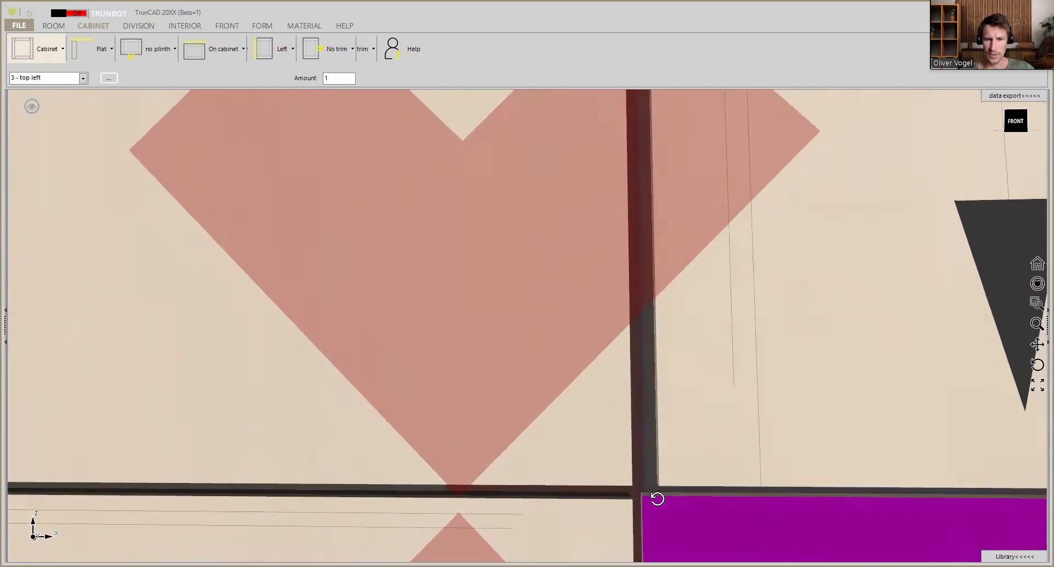
scroll(657, 495, "down", 5)
middle_click_drag(733, 380, 616, 304)
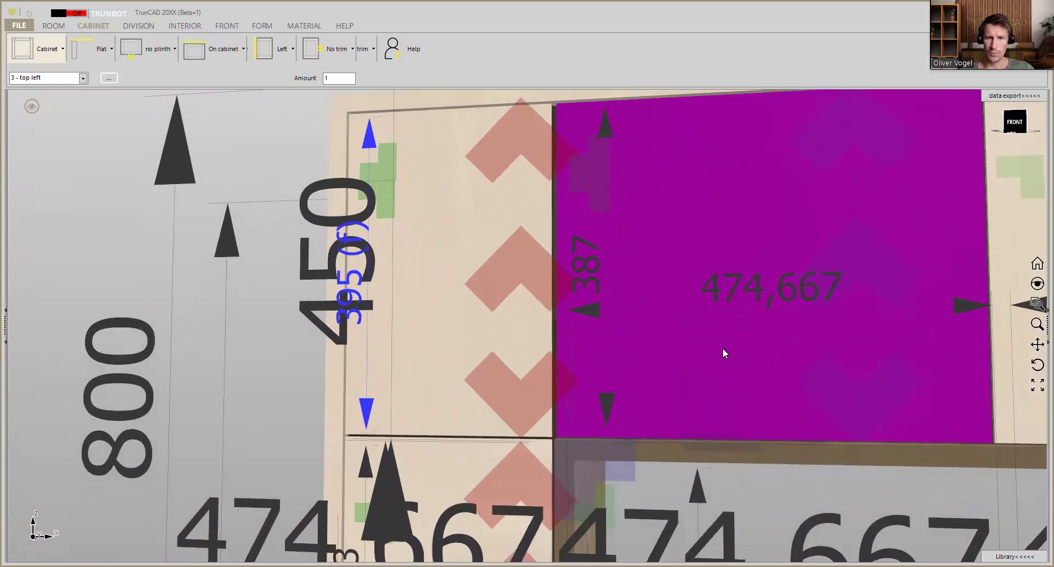
left_click(862, 267)
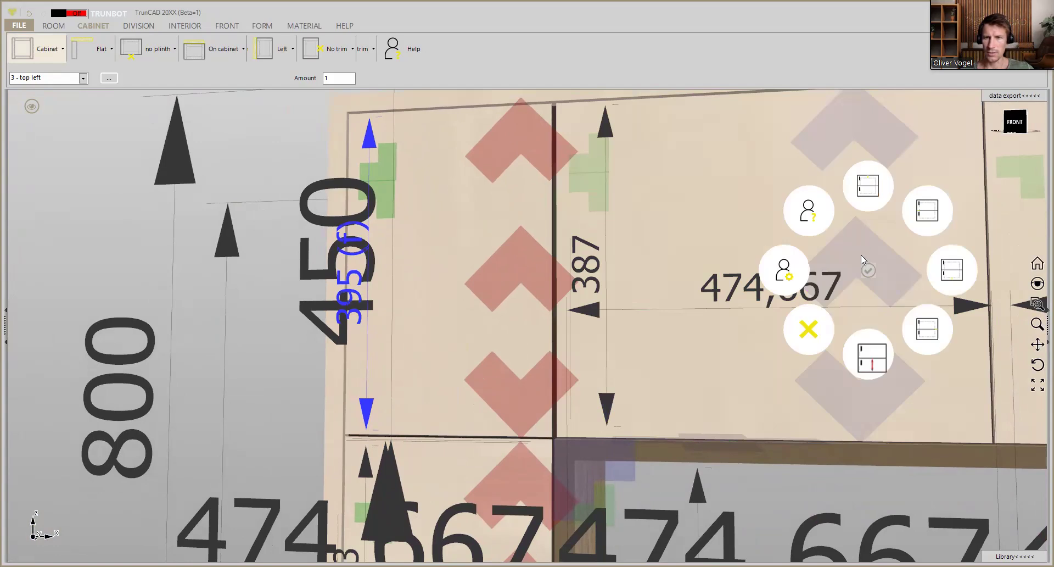
left_click(922, 214)
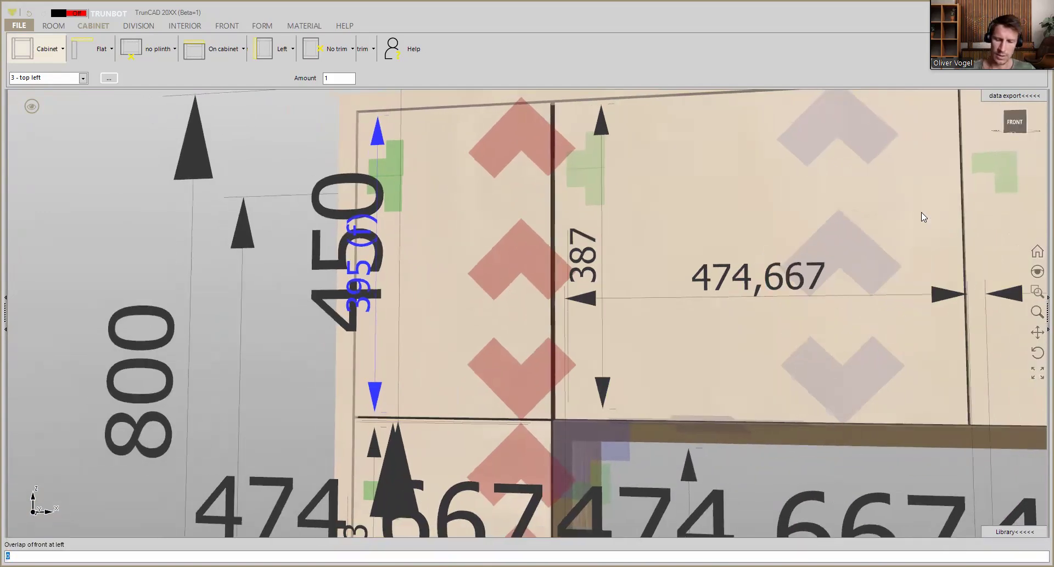
type("3")
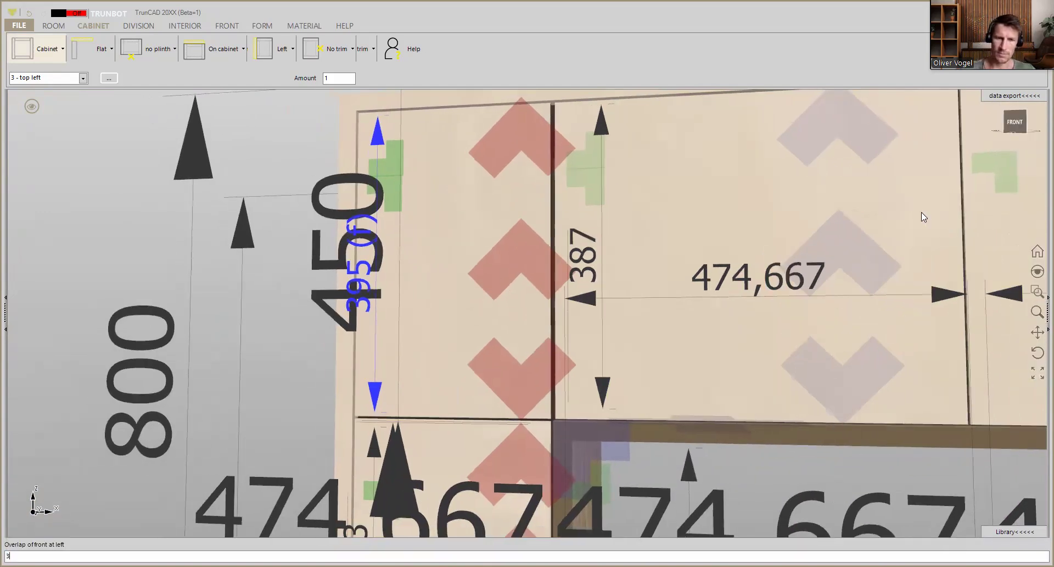
key("Return")
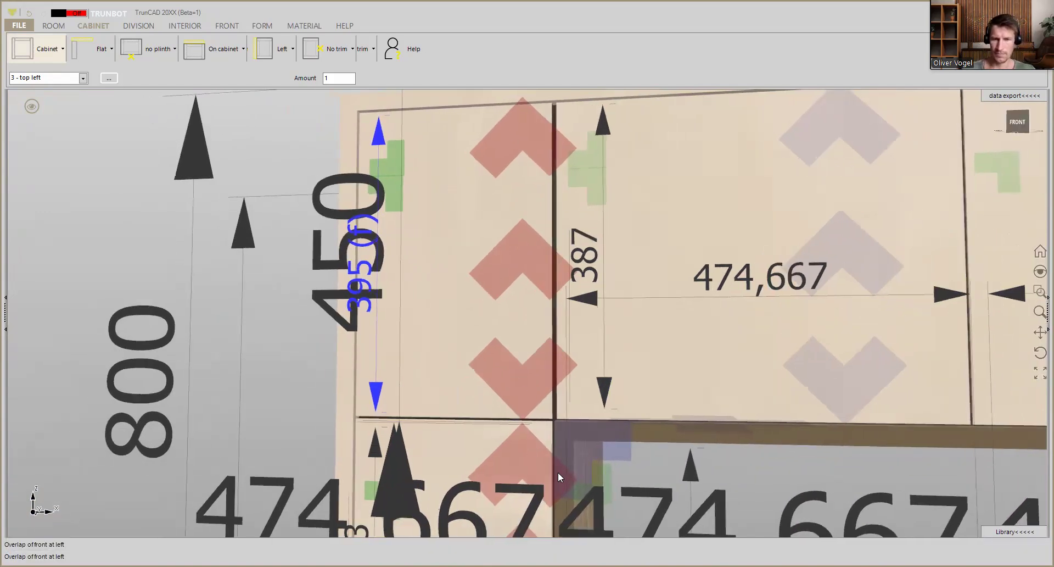
Step: Measure the offset between the door joint on the bottom left cabinet and the lower outer corner of the open surround
scroll(550, 442, "up", 5)
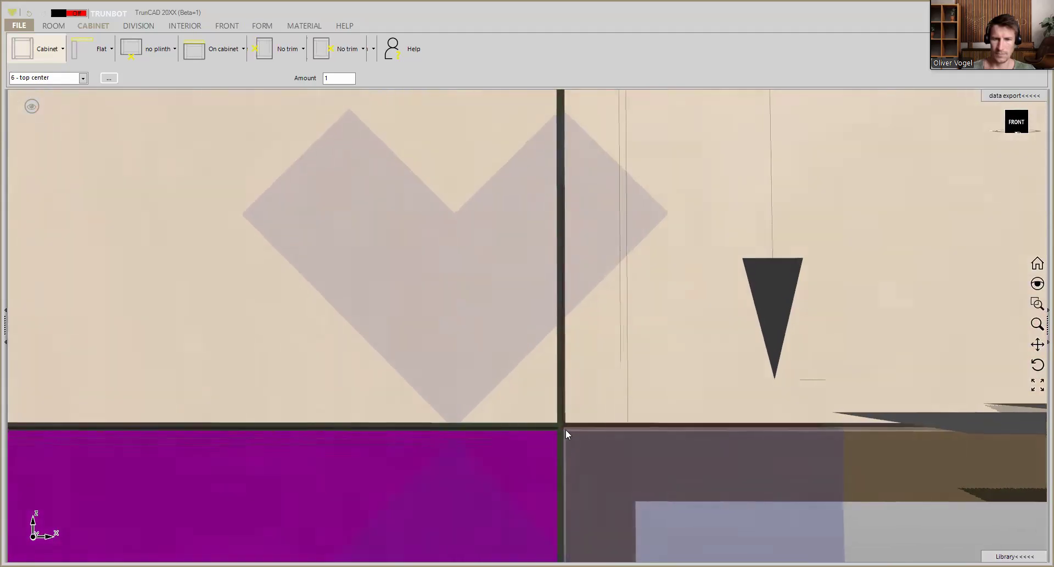
scroll(565, 428, "up", 3)
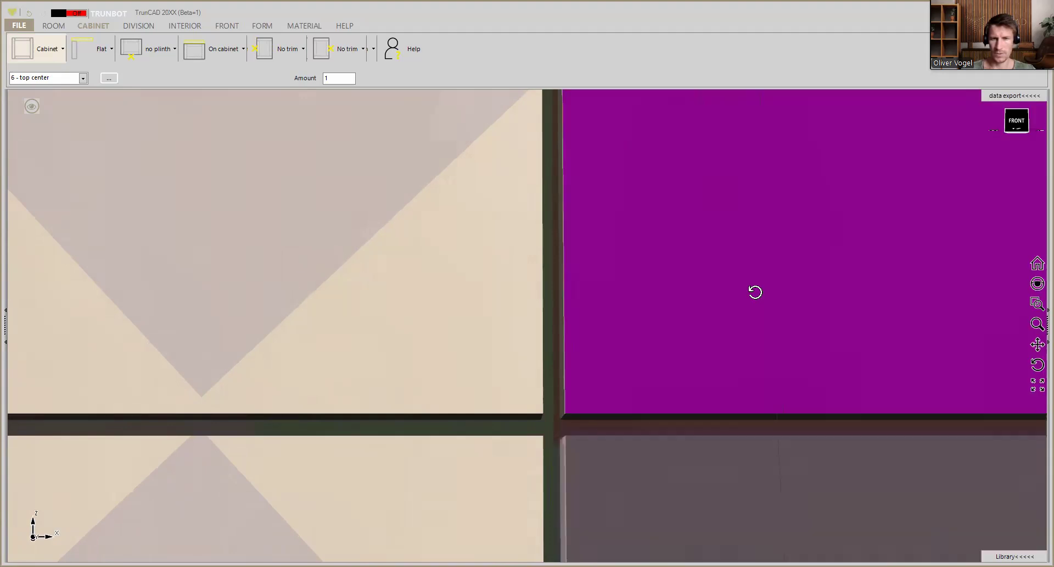
middle_click_drag(751, 295, 747, 299)
scroll(751, 295, "down", 2)
scroll(747, 298, "down", 4)
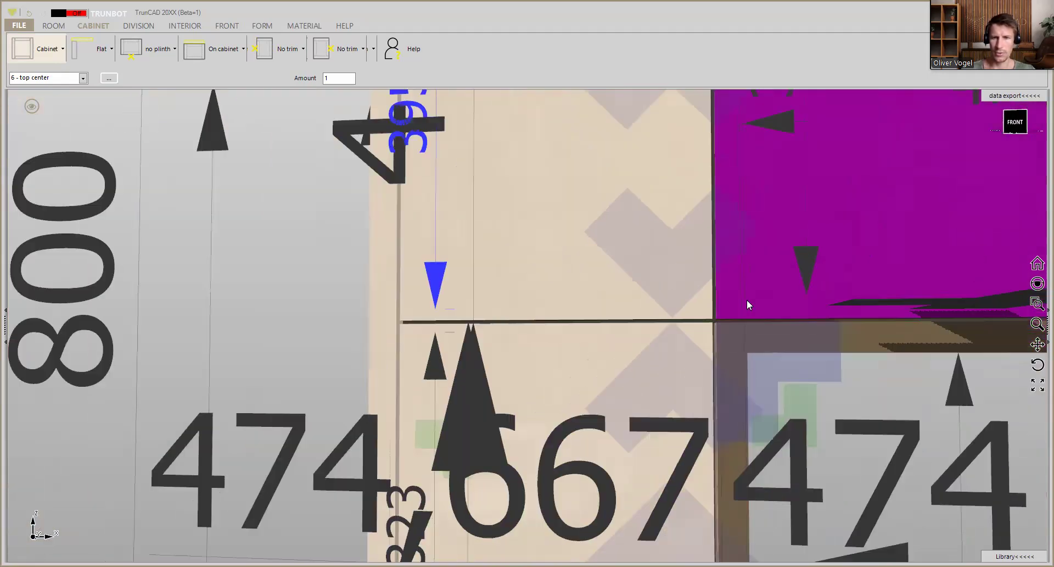
middle_click_drag(747, 421, 655, 165)
middle_click_drag(686, 474, 621, 89)
middle_click_drag(646, 488, 642, 409)
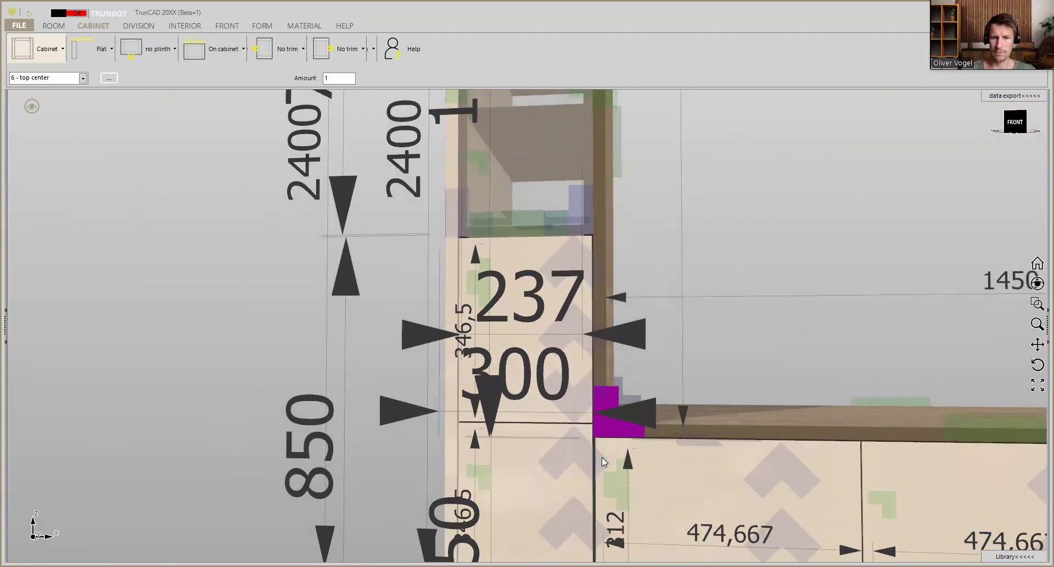
scroll(598, 459, "up", 3)
middle_click_drag(617, 472, 607, 430)
scroll(599, 395, "up", 2)
scroll(603, 438, "up", 2)
scroll(565, 395, "up", 2)
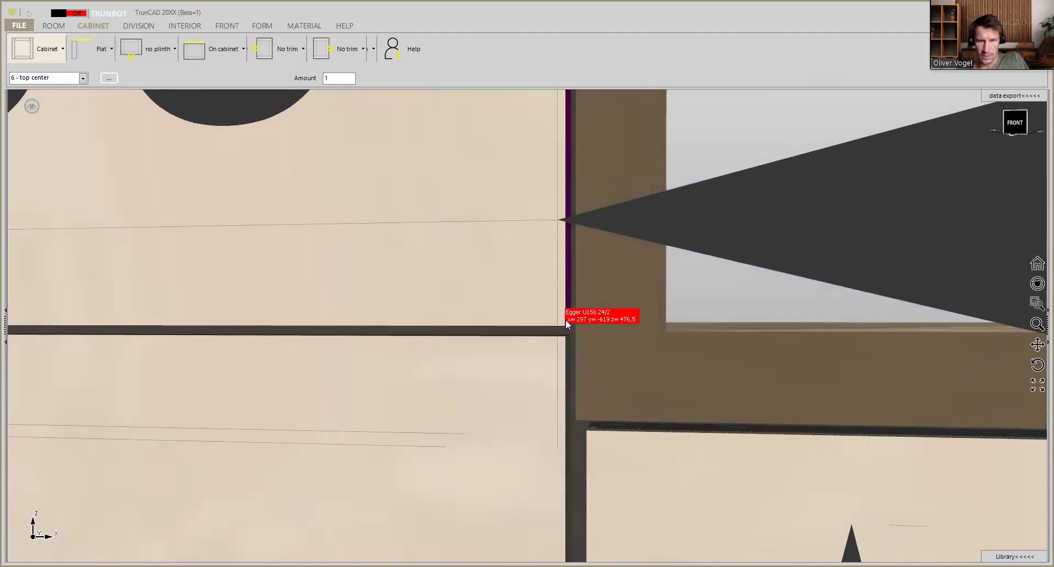
left_click(565, 320)
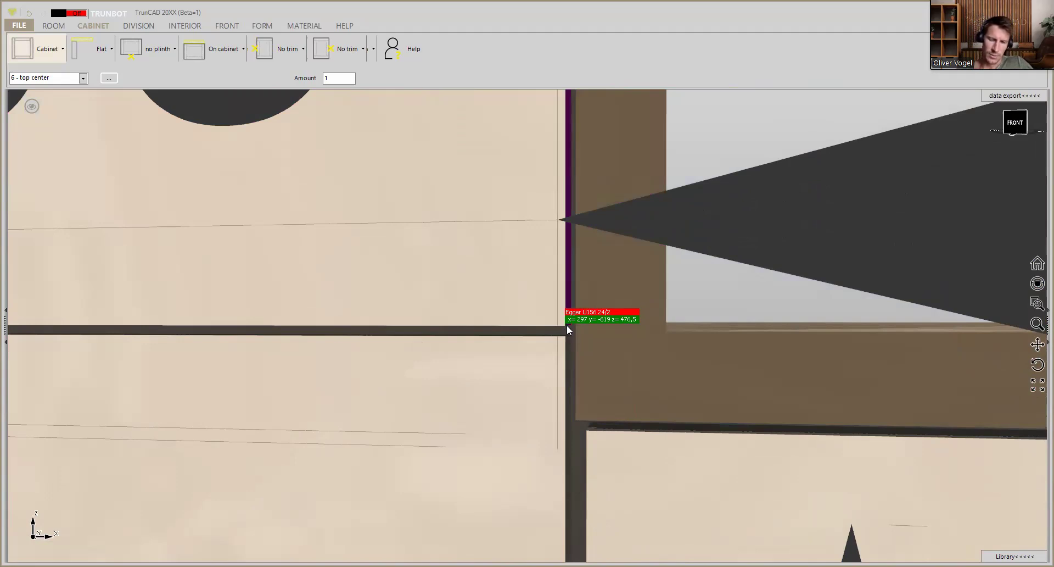
left_click(580, 417)
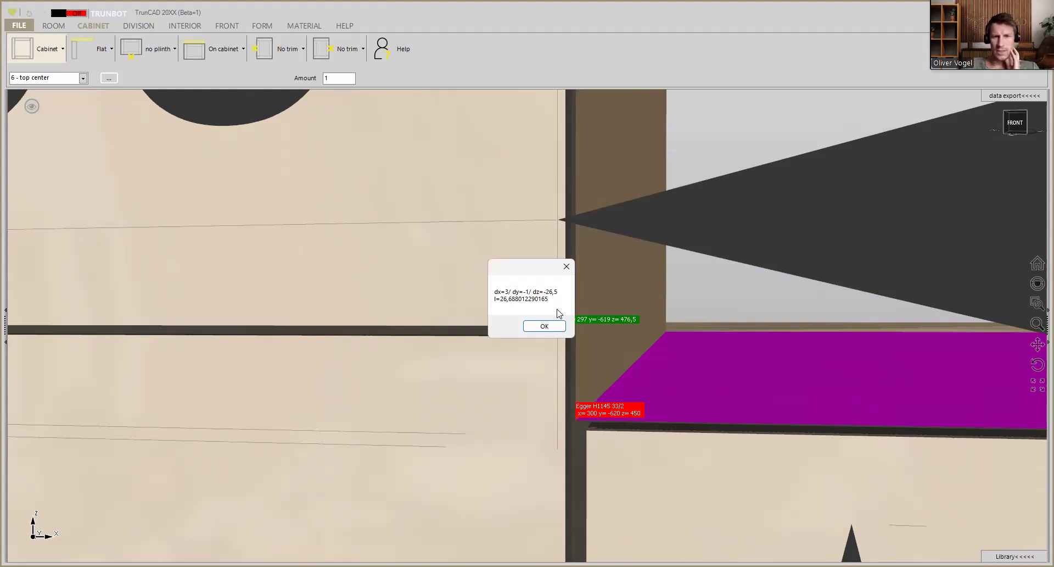
left_click(544, 326)
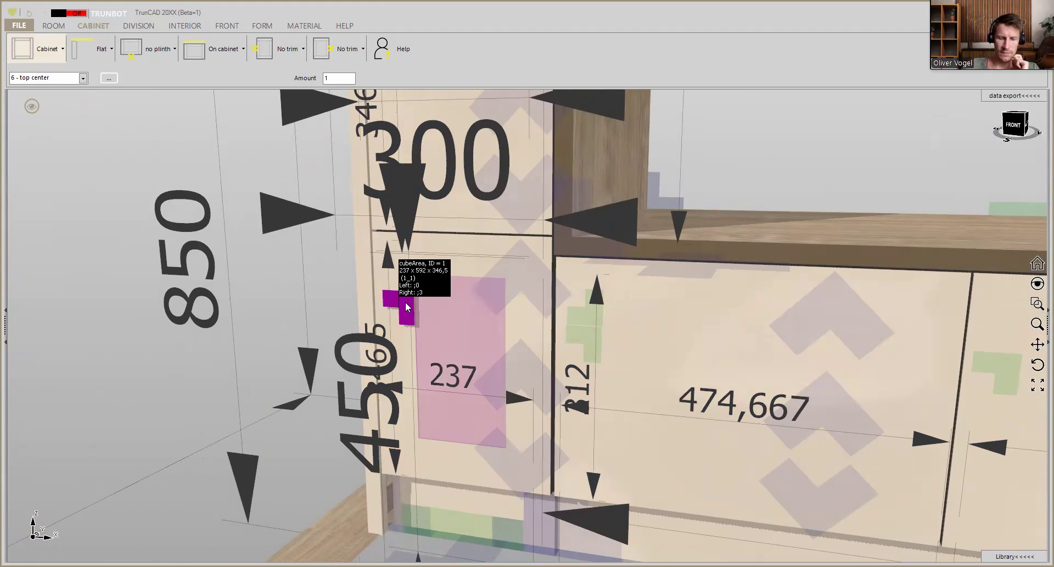
Step: Set the height of the lower door area in the bottom left cabinet to =346,5-26,5
left_click(406, 302)
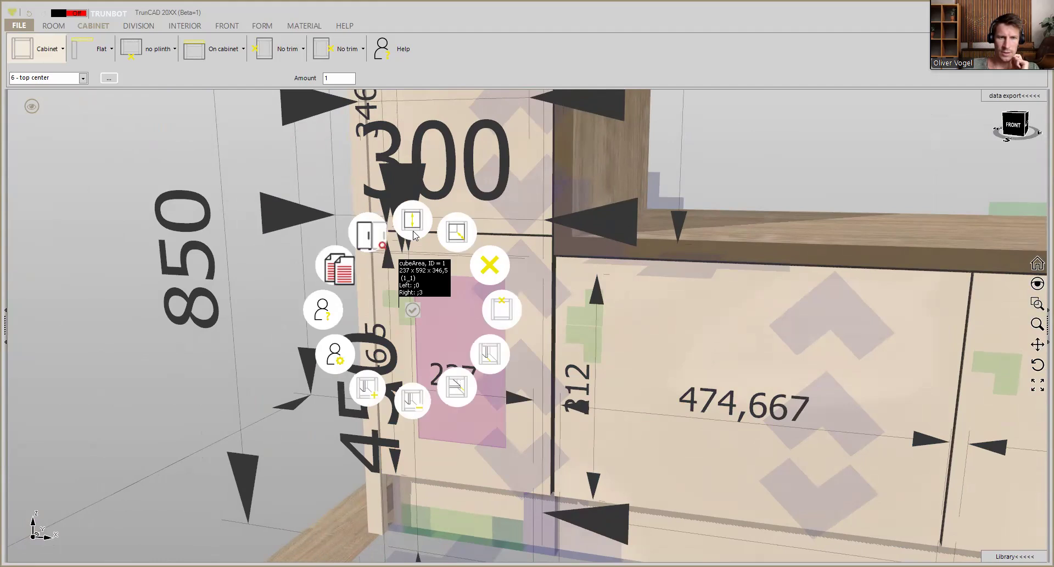
left_click(412, 222)
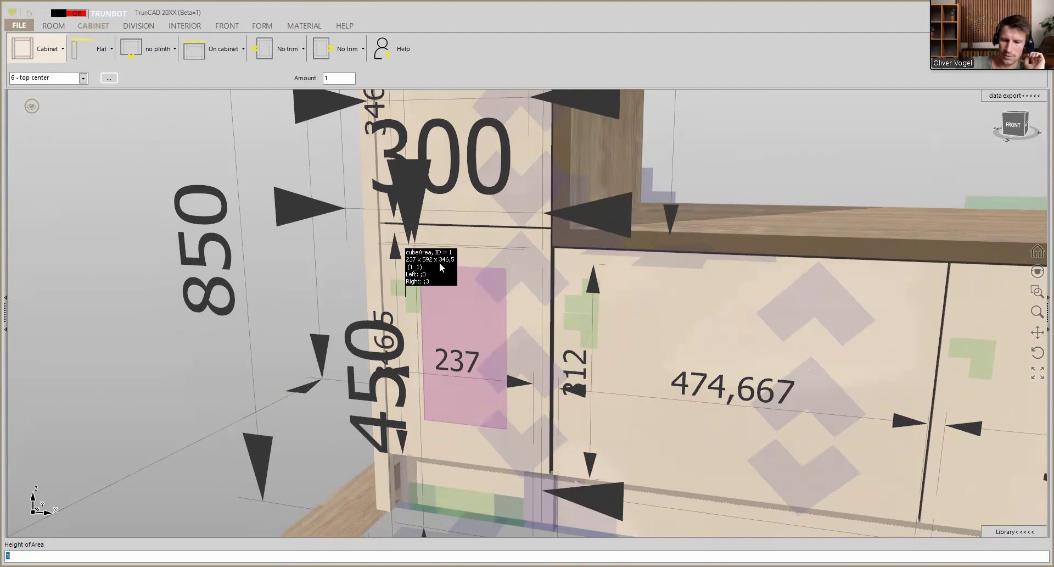
type("=")
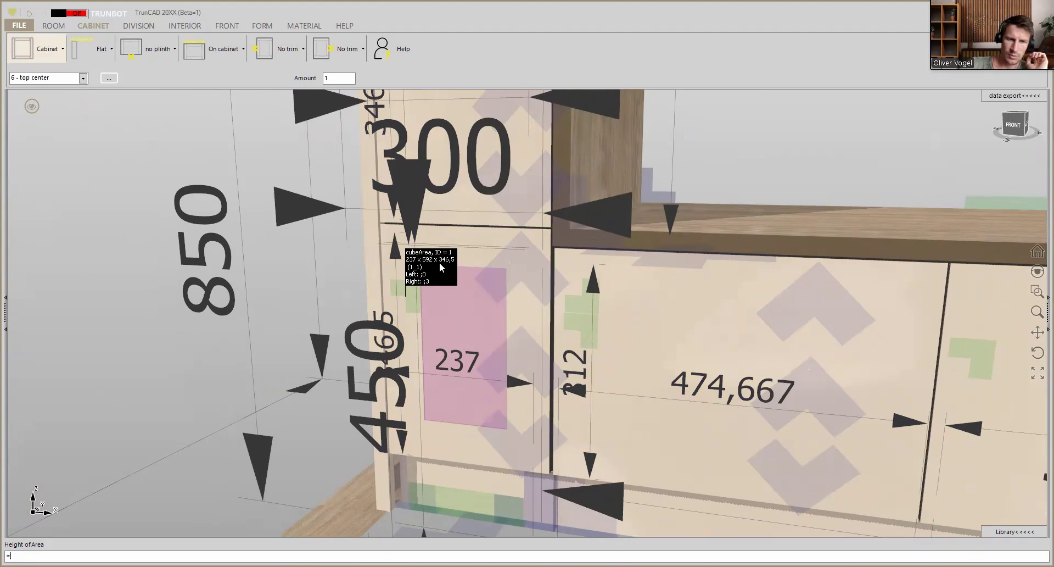
type("34")
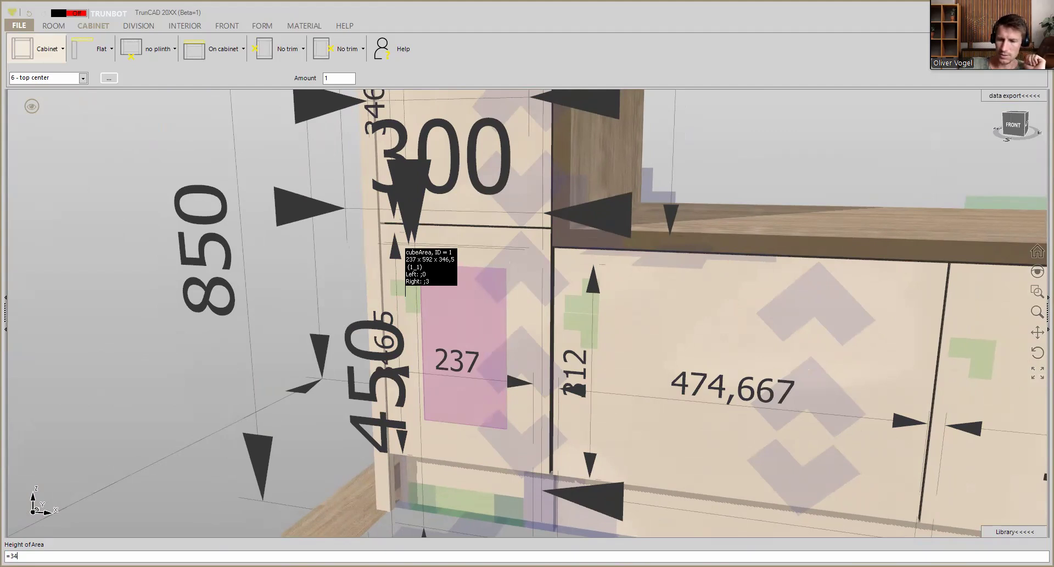
type("6,5")
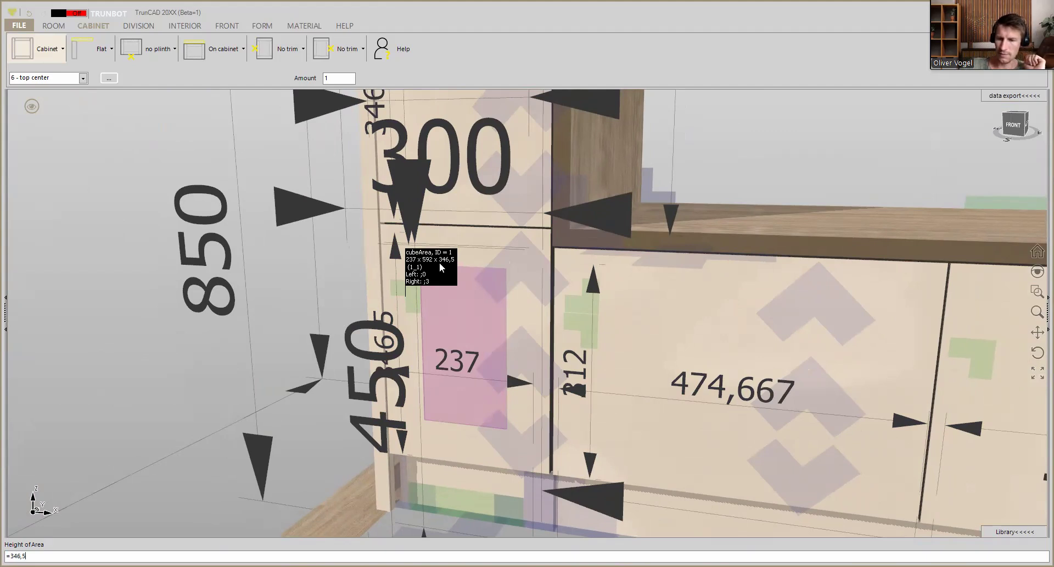
type("-26,5")
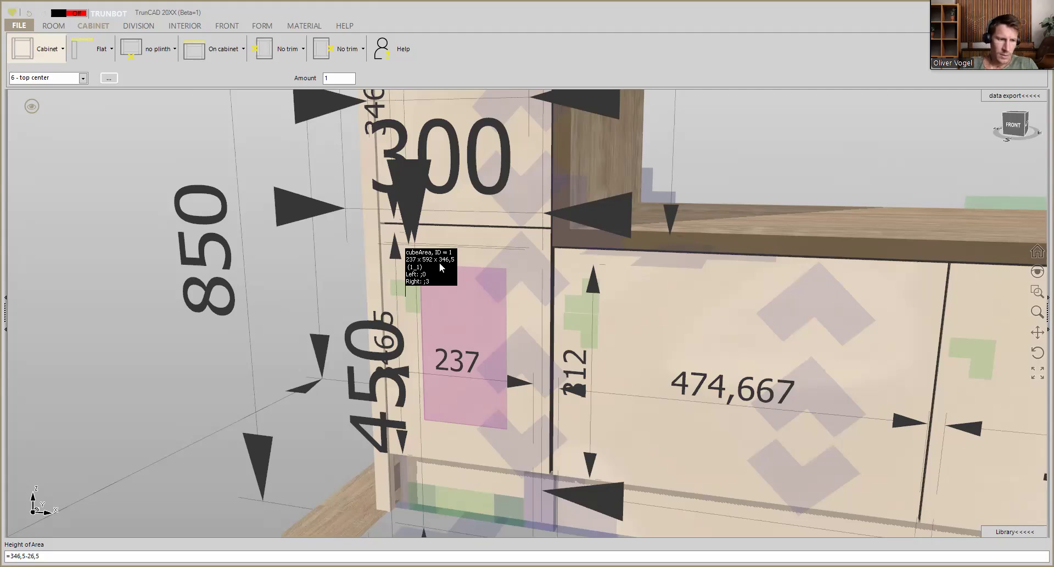
key("Return")
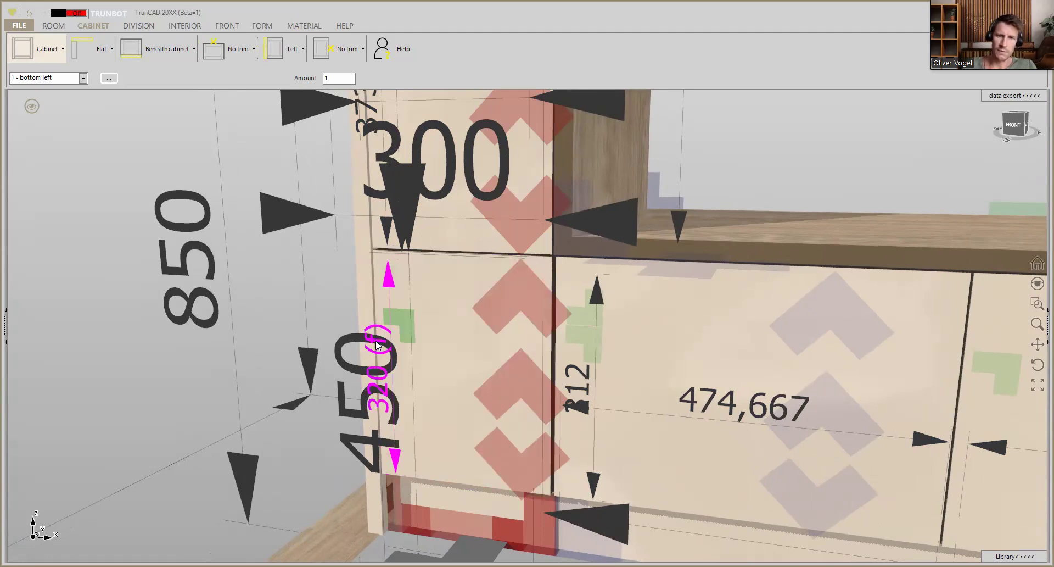
Step: Set the left overlap of the fronts on the bottom center drawer cabinet to 3
middle_click_drag(587, 253, 515, 253)
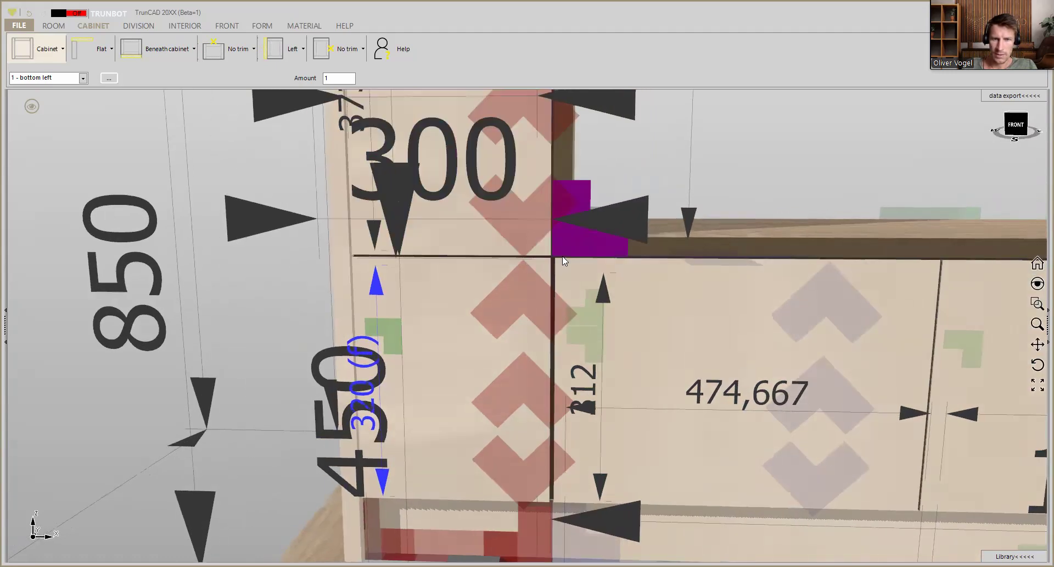
scroll(564, 259, "up", 5)
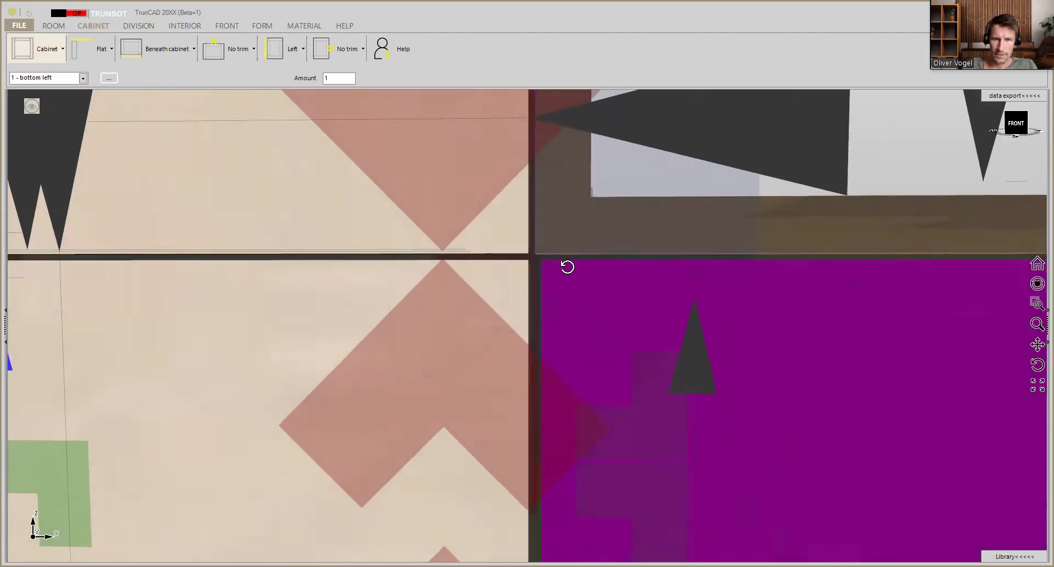
scroll(576, 272, "down", 5)
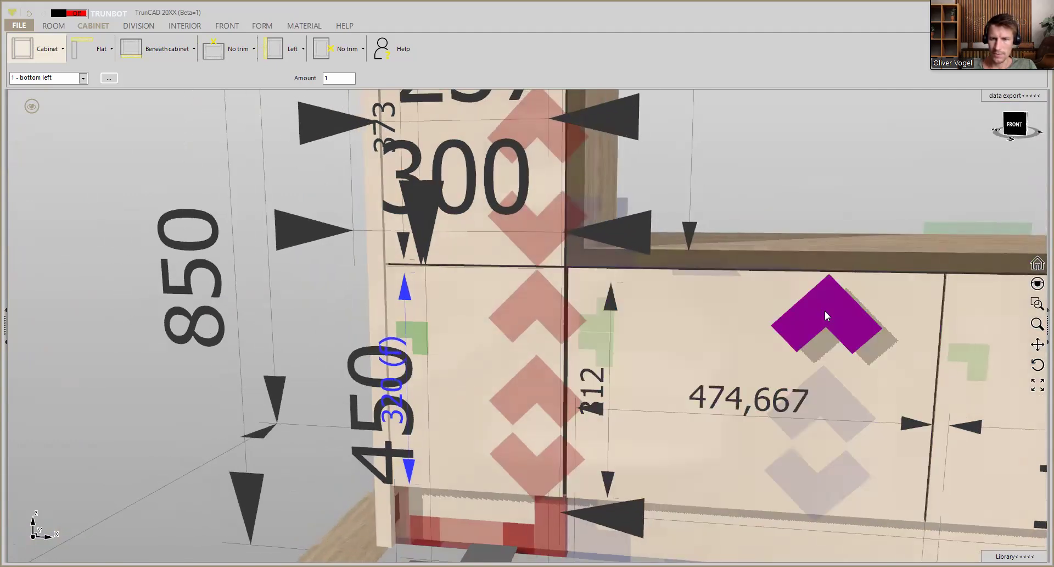
left_click(824, 310)
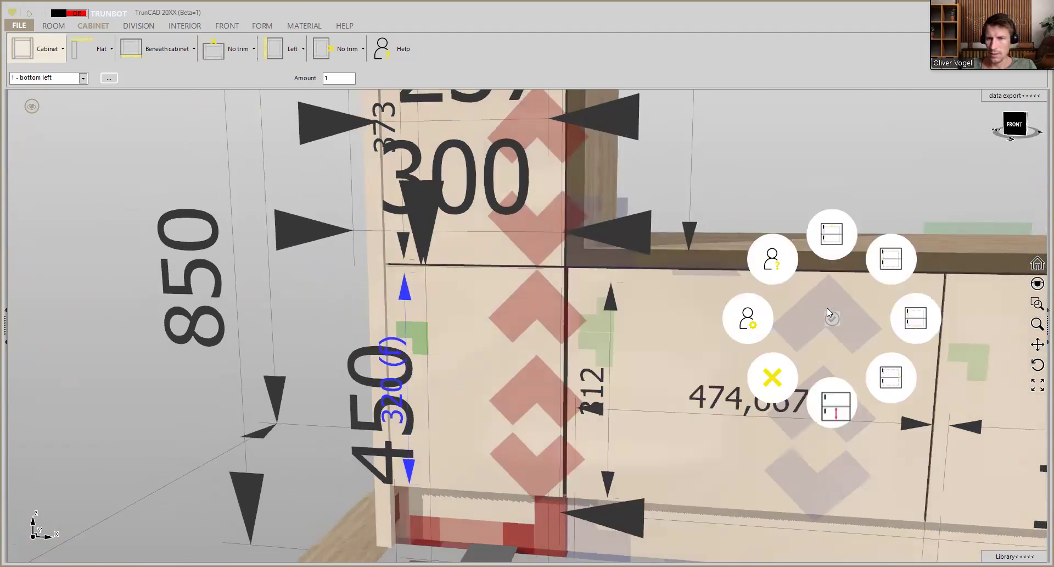
left_click(890, 258)
type("3")
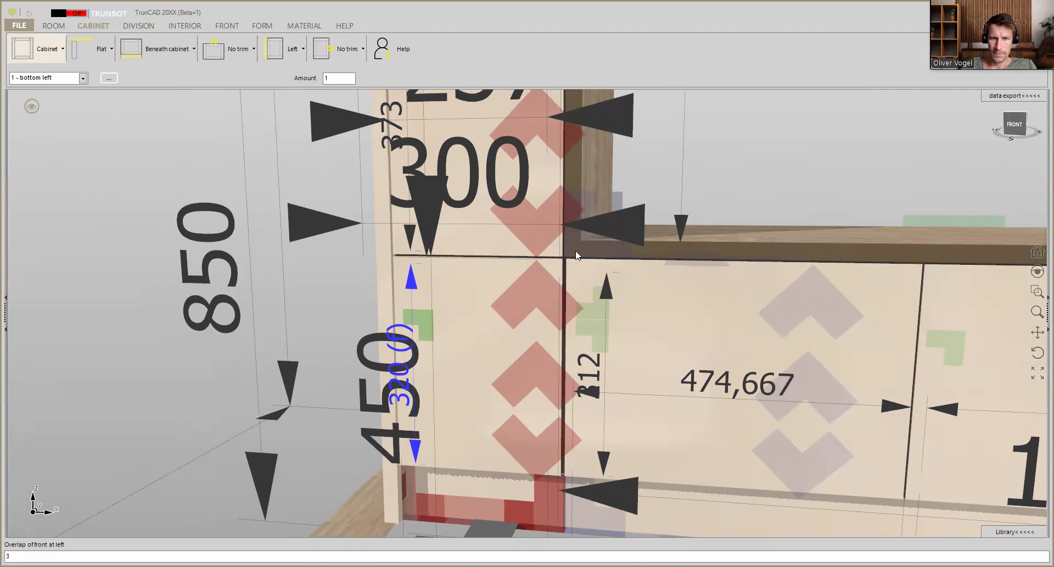
key("Return")
Step: Examine the joint where the bottom left cabinet doors meet the first drawer front and the open surround
scroll(563, 268, "up", 6)
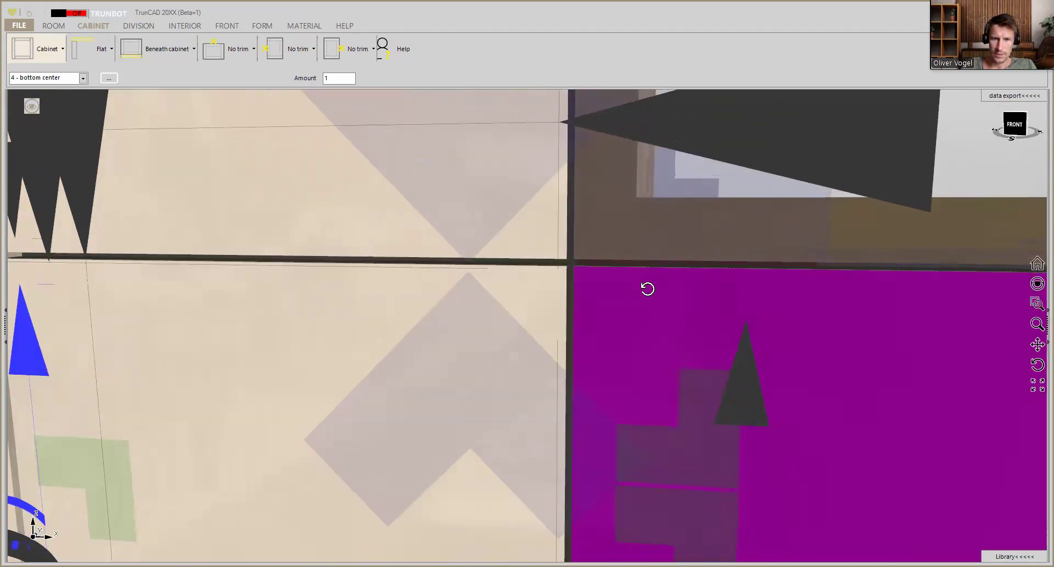
middle_click_drag(648, 288, 649, 288)
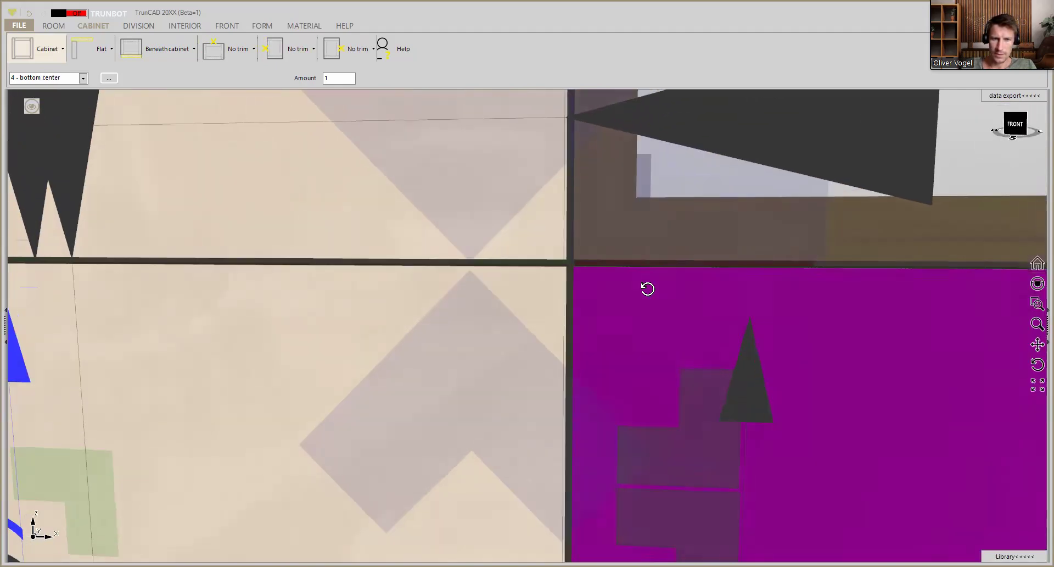
scroll(609, 283, "up", 4)
middle_click_drag(609, 283, 615, 306)
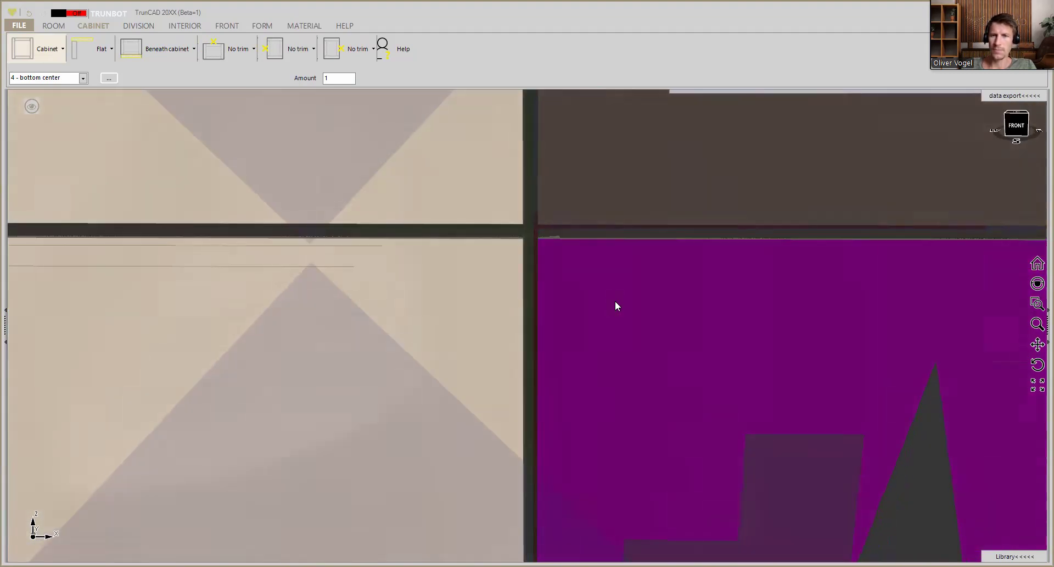
scroll(615, 306, "down", 5)
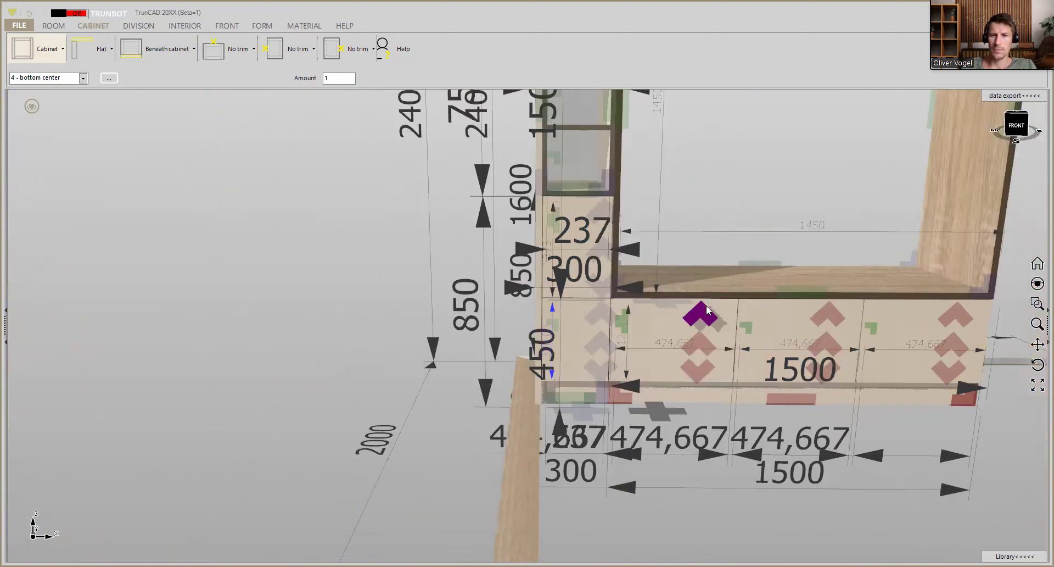
left_click(707, 311)
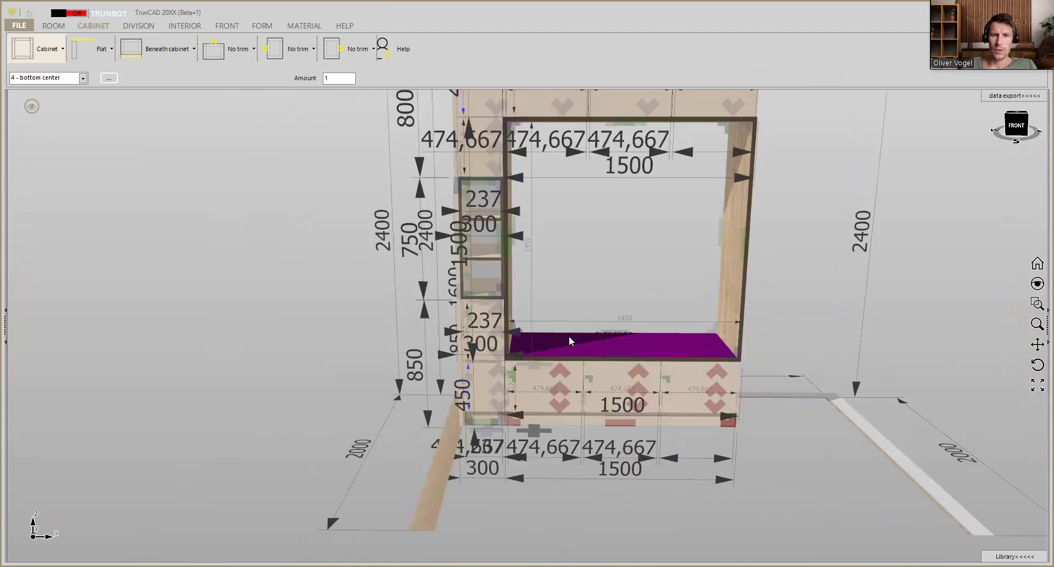
left_click(554, 332)
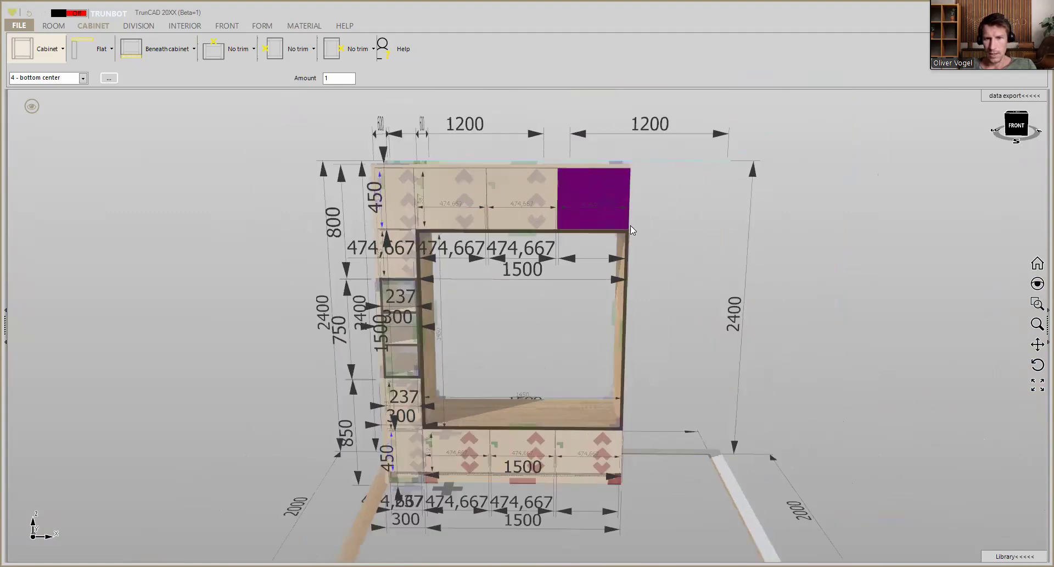
Step: Set the right overlap of the front on the top center cabinet to 3
scroll(629, 236, "up", 5)
scroll(617, 251, "up", 3)
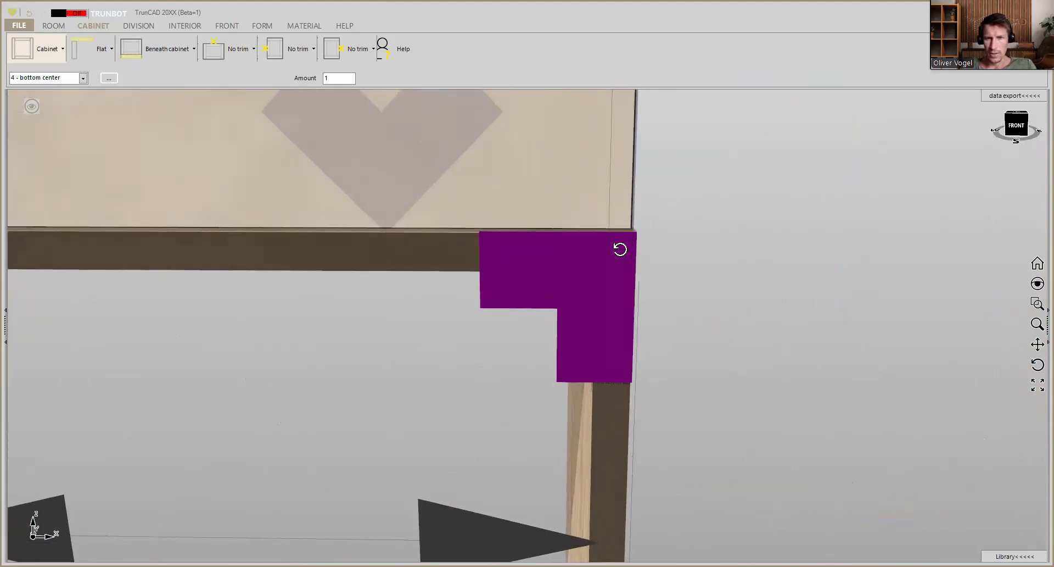
scroll(628, 229, "up", 3)
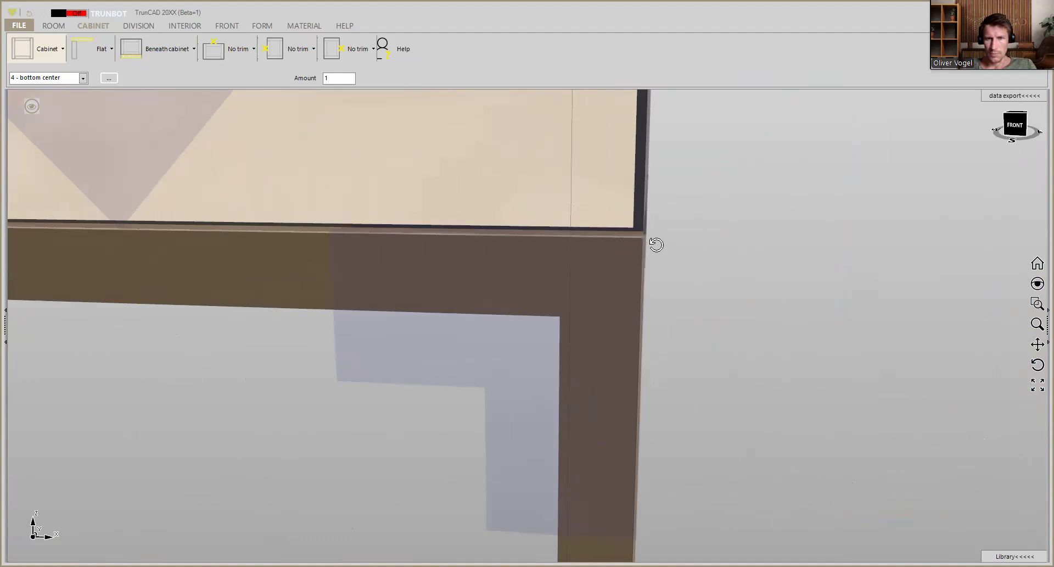
scroll(658, 243, "down", 2)
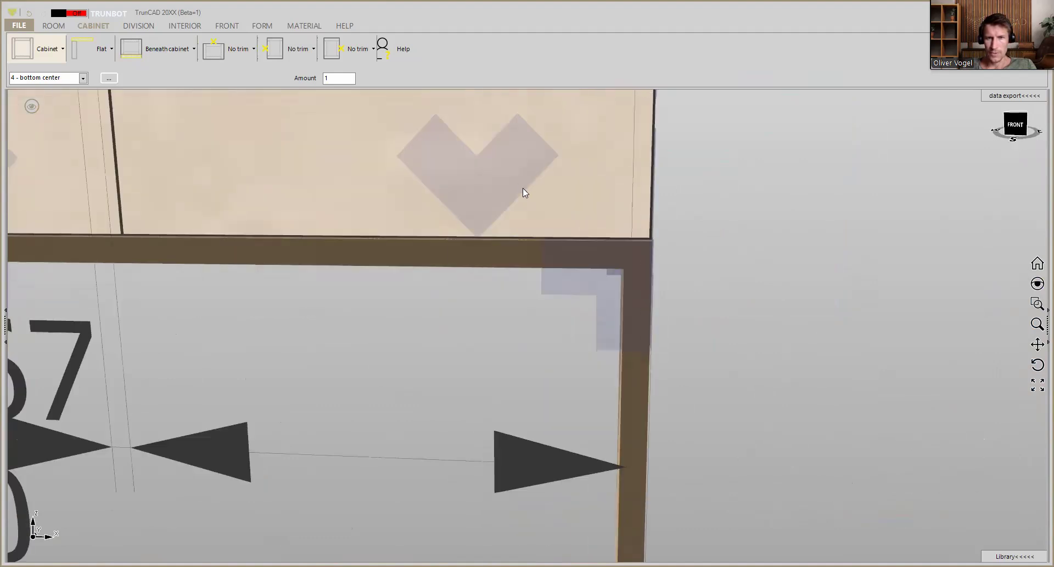
scroll(521, 184, "down", 4)
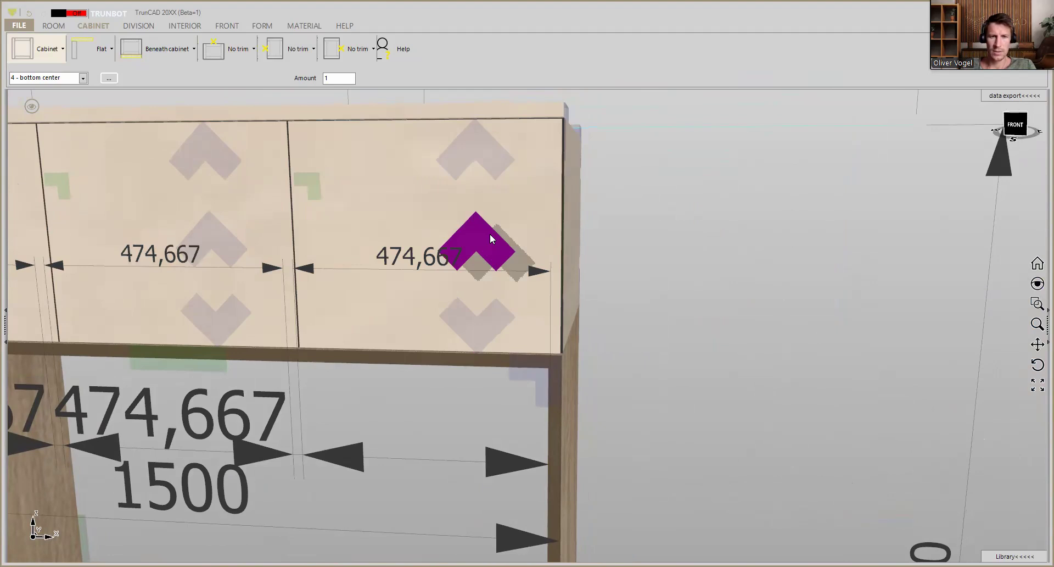
left_click(491, 238)
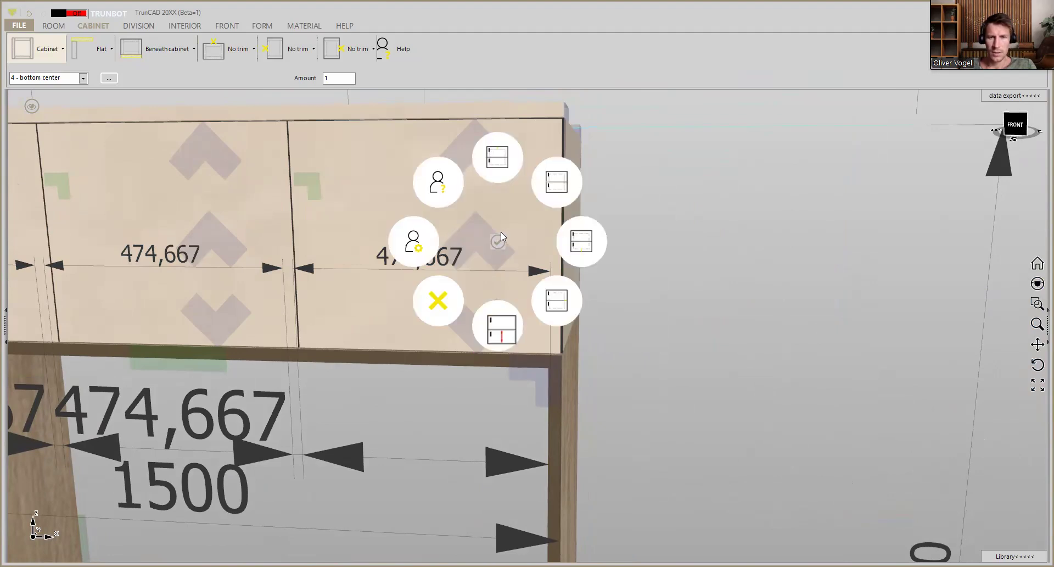
left_click(558, 302)
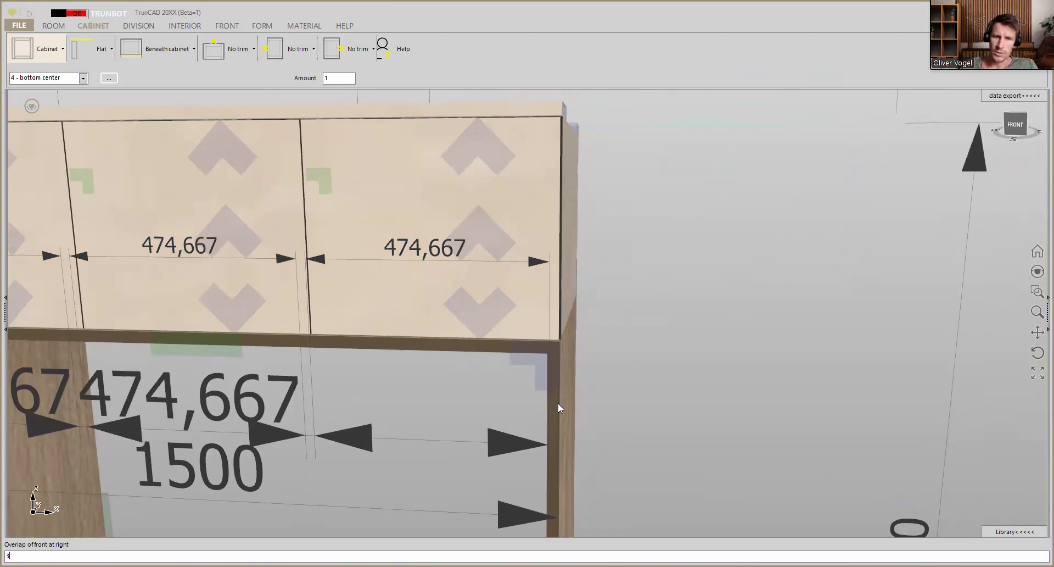
key("Return")
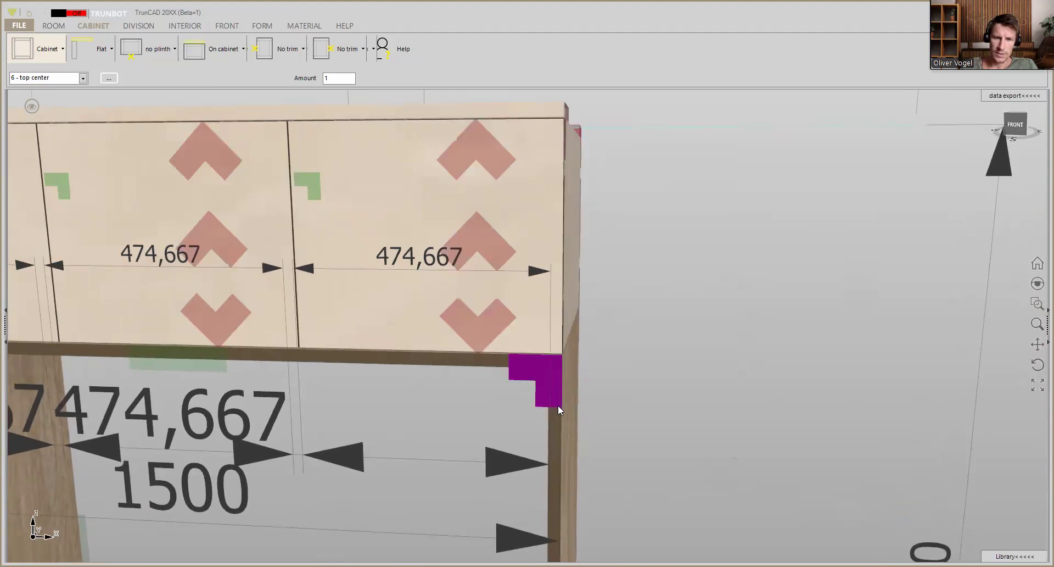
Step: Measure the offset between the open surround's lower right outer corner and the upper right corner of the last drawer front
scroll(559, 406, "down", 4)
middle_click_drag(565, 426, 574, 120)
scroll(557, 470, "up", 2)
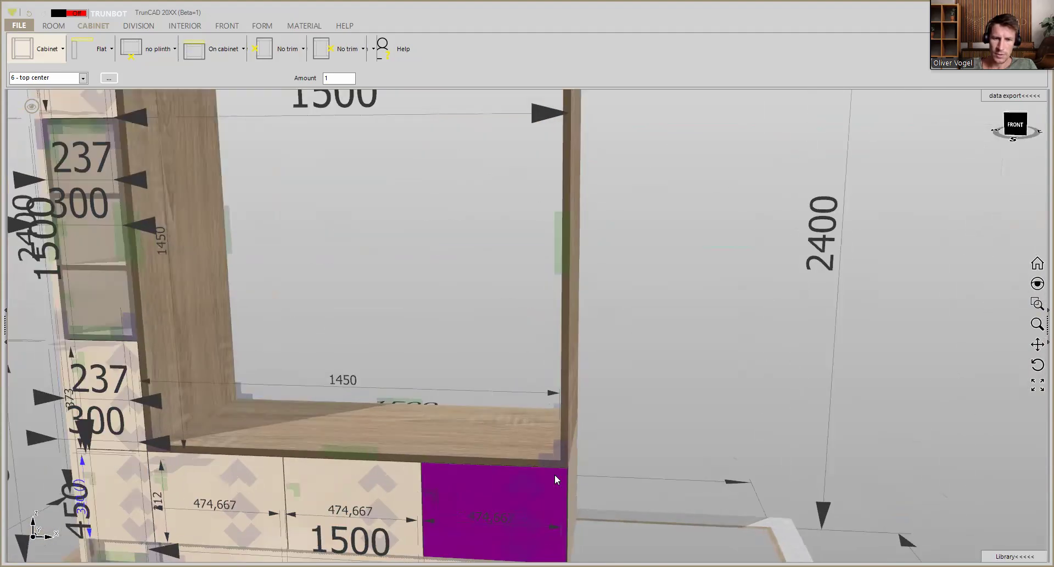
scroll(554, 474, "up", 3)
scroll(585, 466, "up", 2)
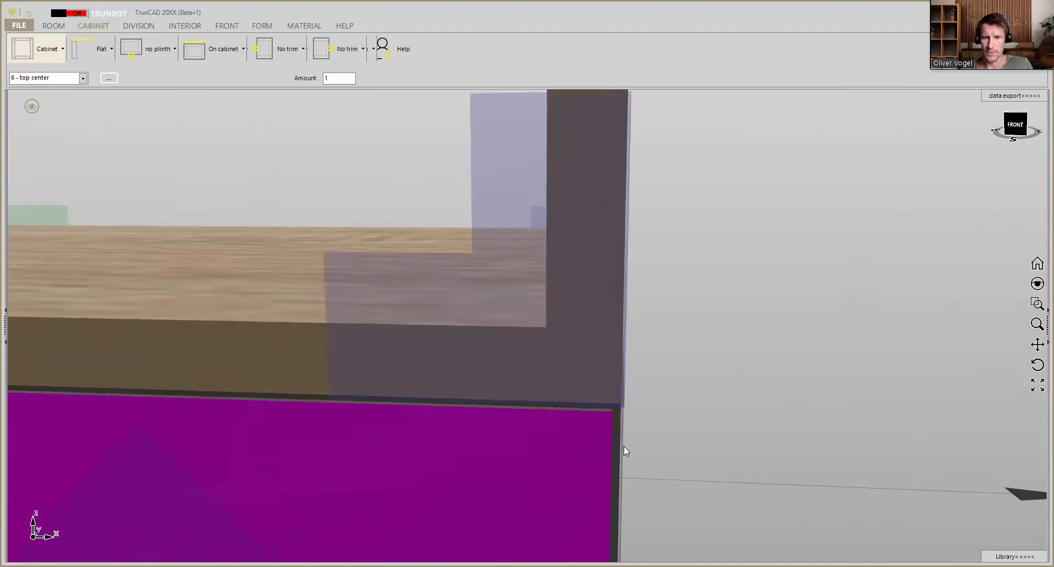
scroll(627, 364, "up", 3)
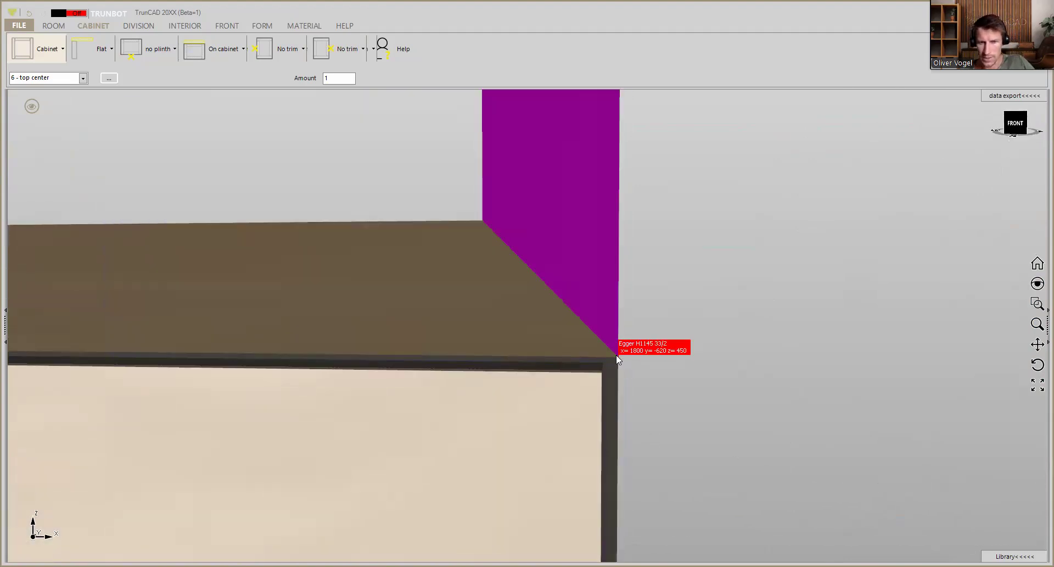
left_click(616, 356)
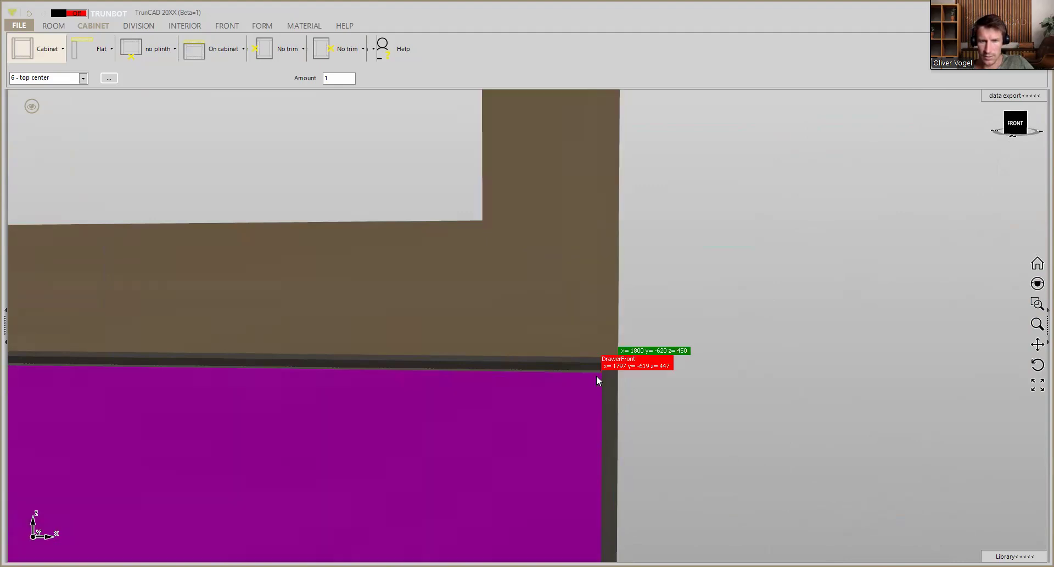
left_click(596, 376)
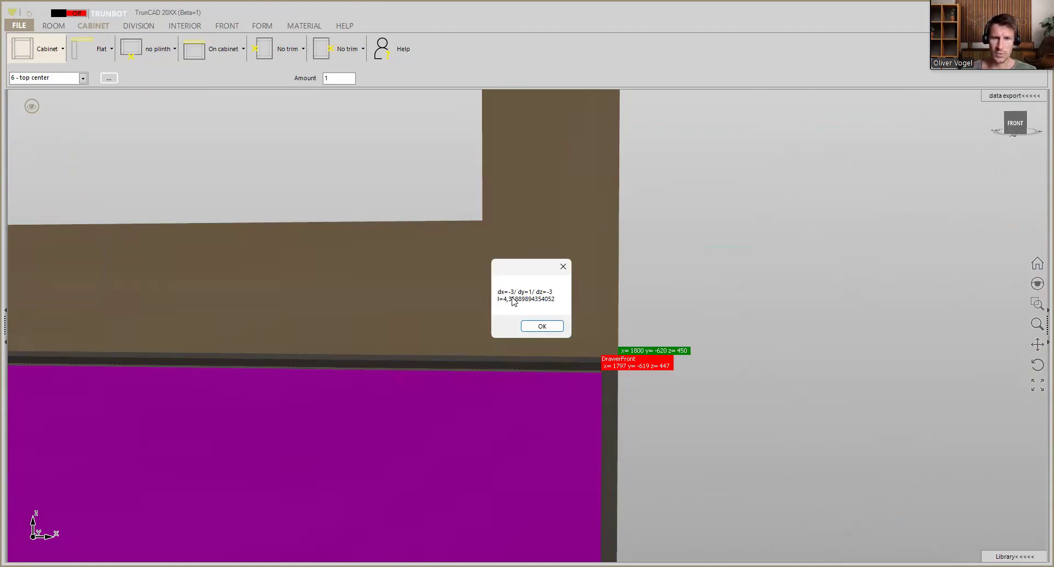
left_click(542, 326)
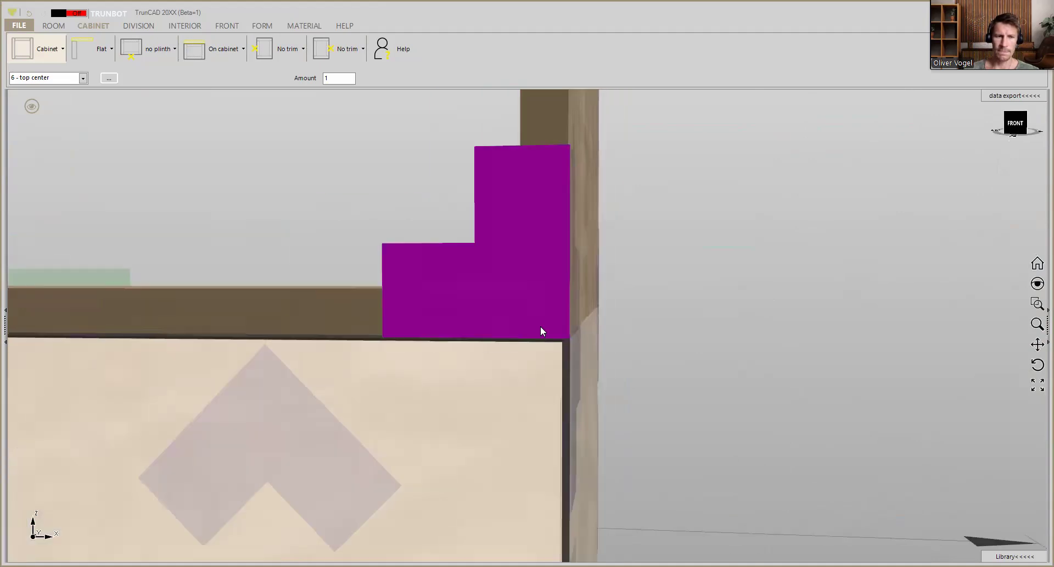
Step: Set the right overlap of the front on the bottom center drawer cabinet to 3
middle_click_drag(537, 387, 502, 334)
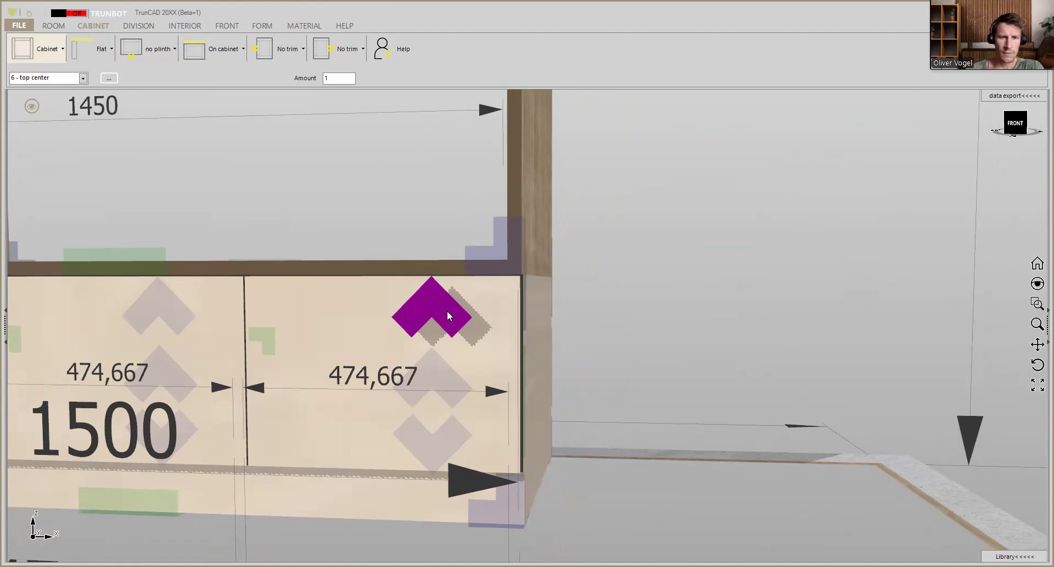
left_click(447, 311)
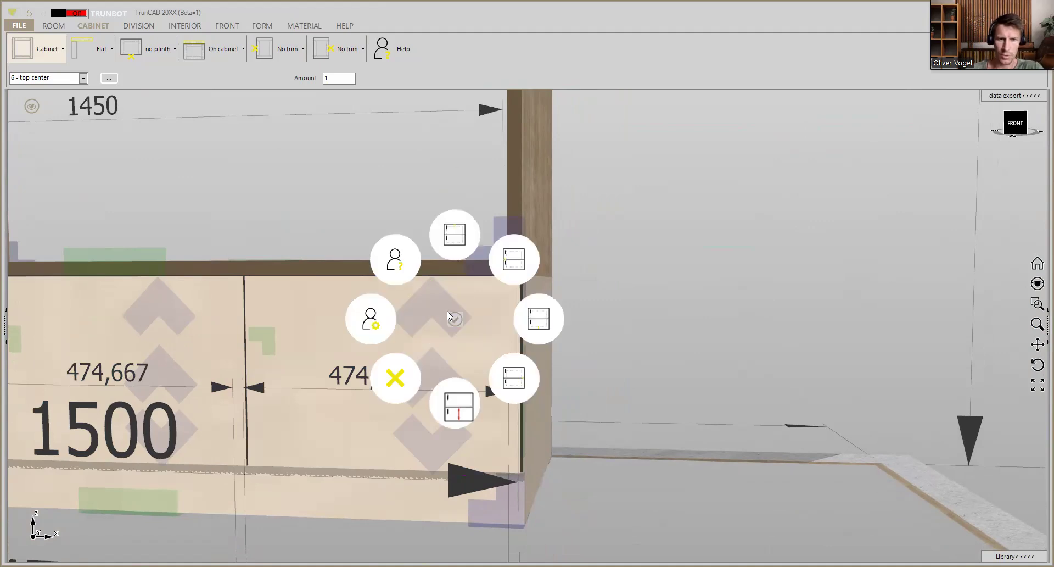
left_click(514, 375)
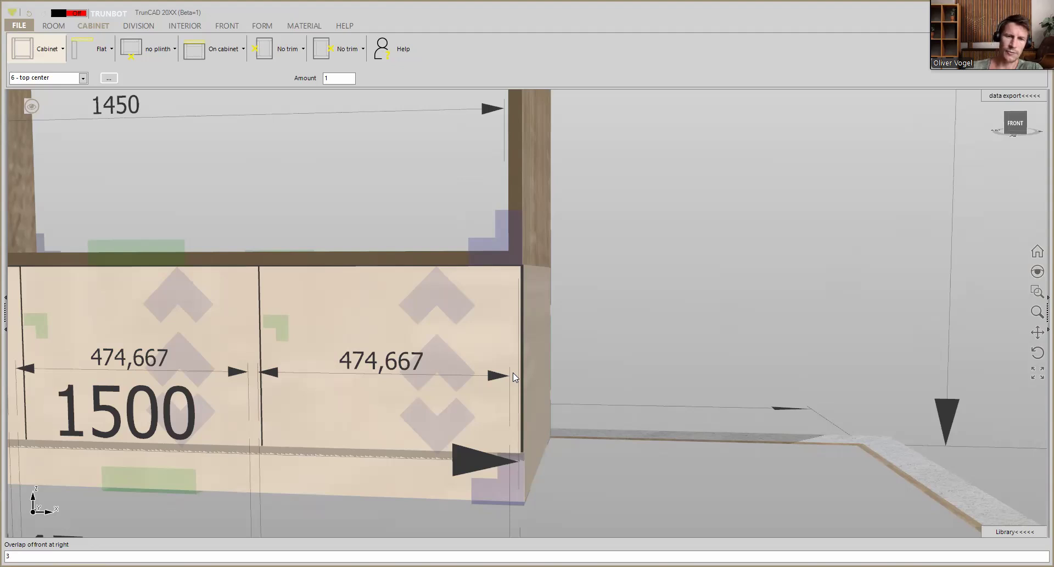
key("Return")
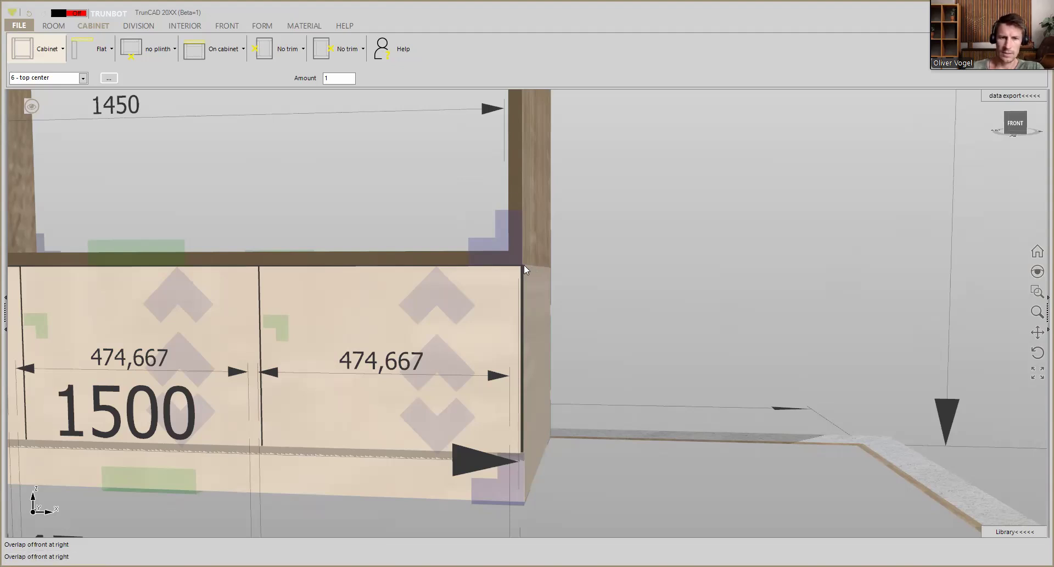
scroll(523, 275, "up", 5)
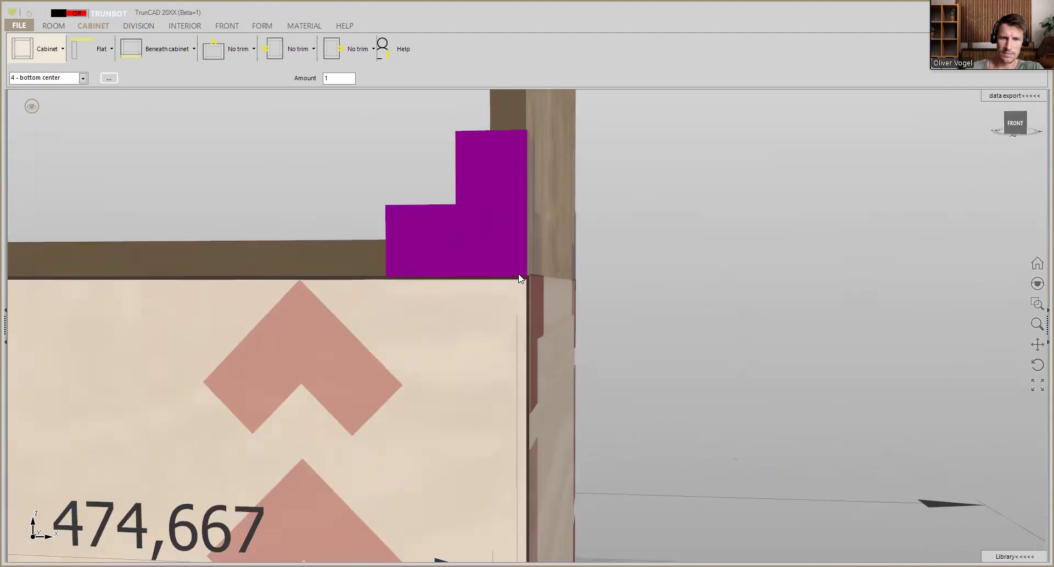
scroll(649, 291, "down", 8)
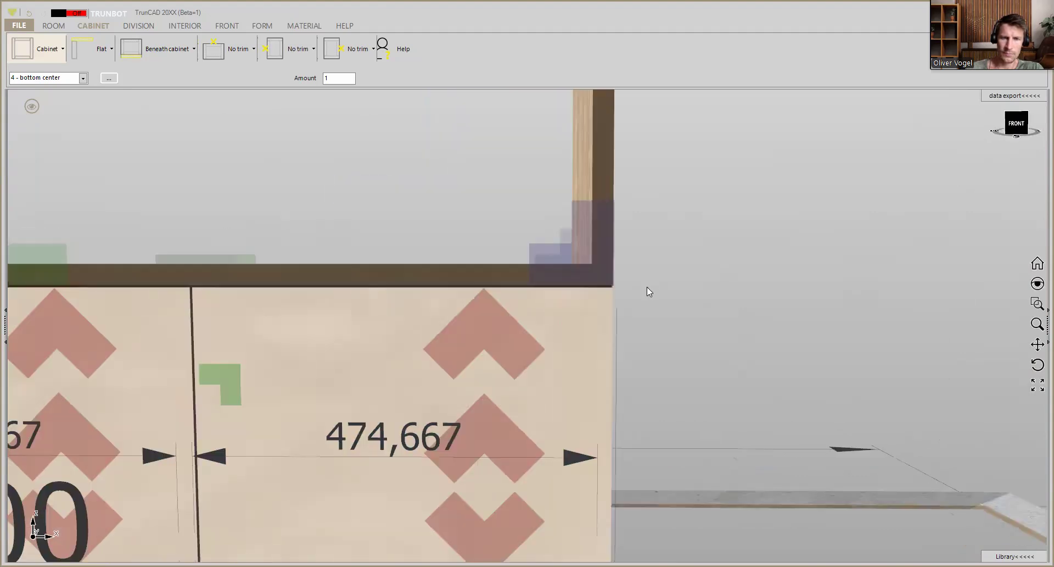
Step: Copy the 1 - bottom left cabinet onto the floor directly beside the right end of the bottom center drawer cabinet
middle_click_drag(663, 275, 519, 486)
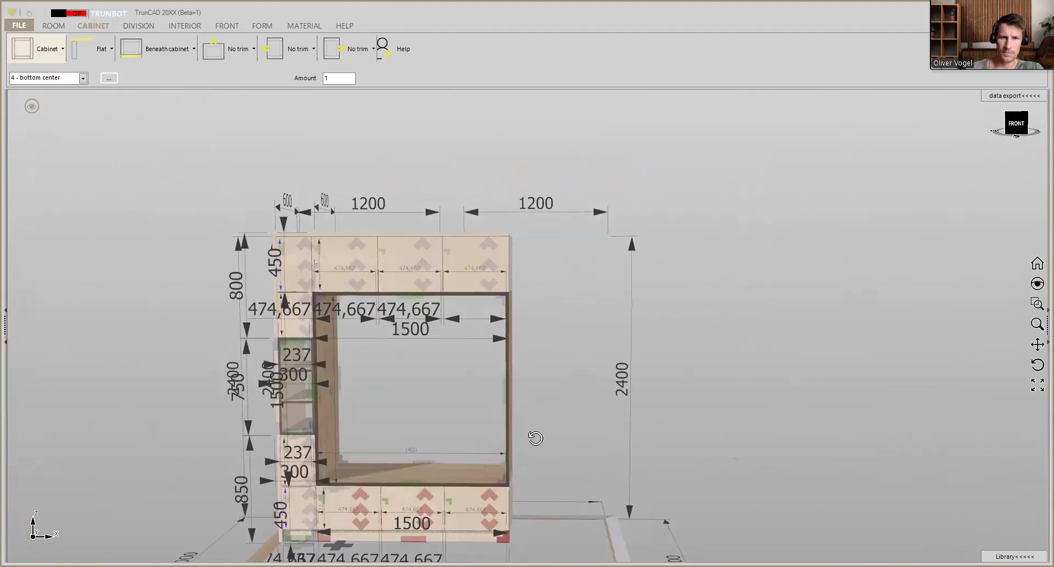
middle_click_drag(534, 437, 530, 441)
scroll(530, 437, "down", 3)
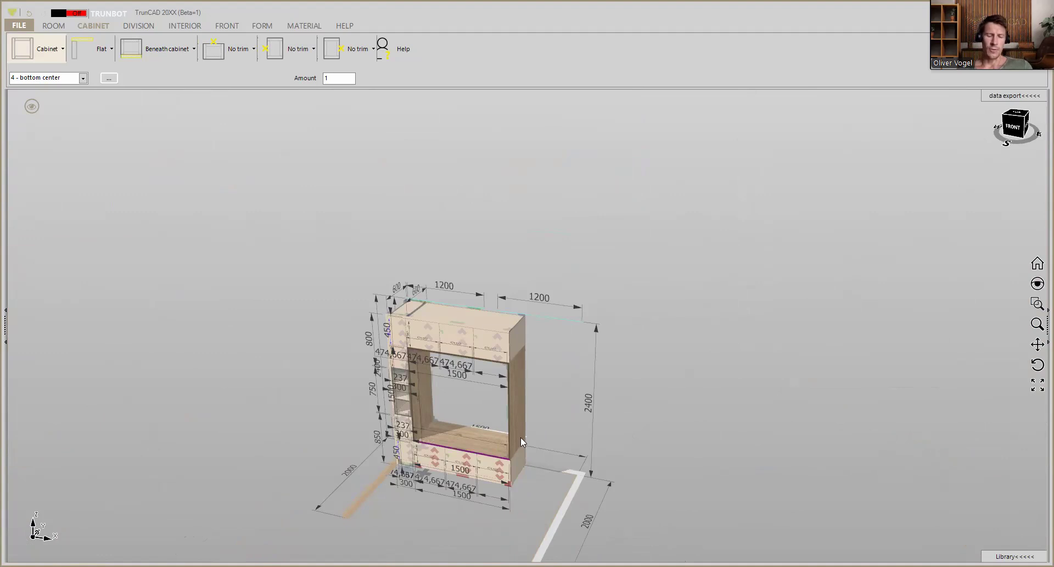
middle_click_drag(547, 430, 569, 367)
scroll(567, 367, "up", 3)
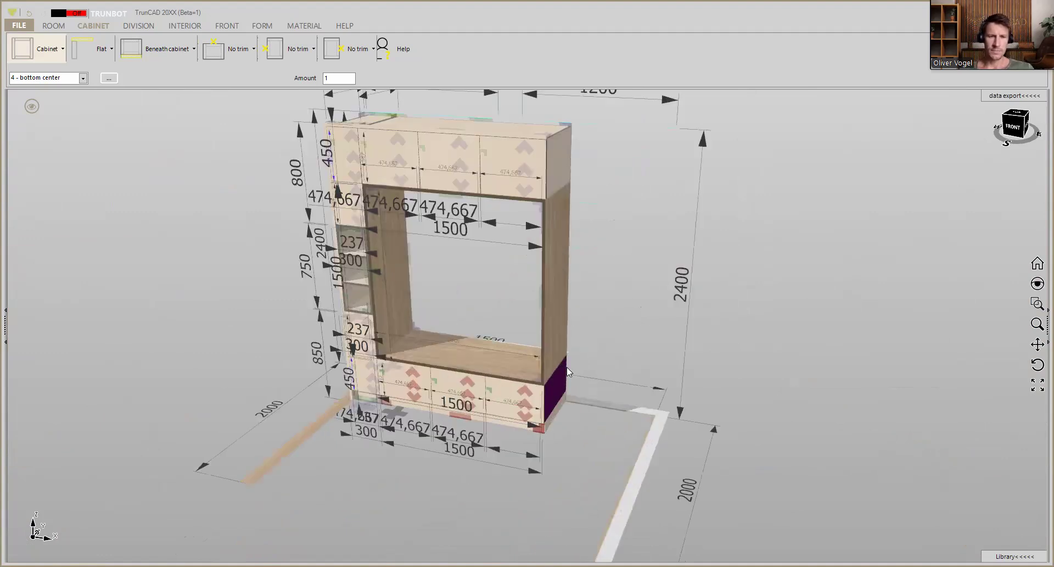
middle_click_drag(617, 332, 598, 348)
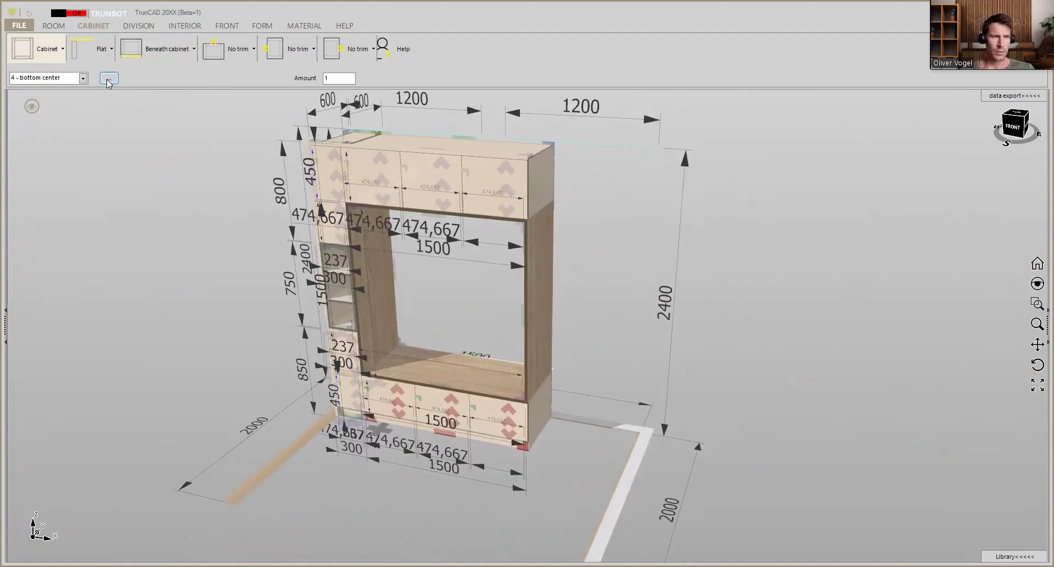
left_click(84, 79)
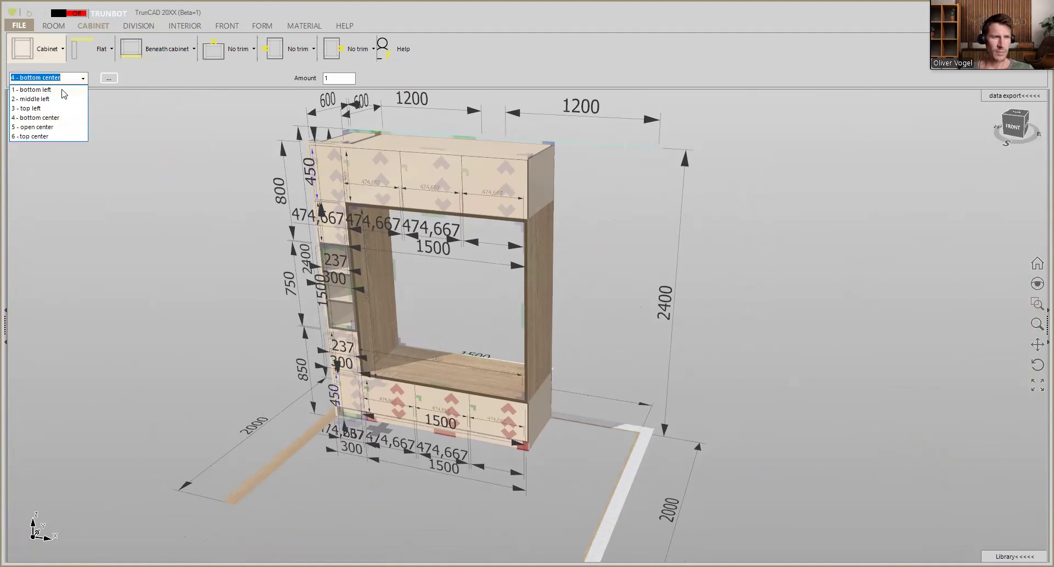
left_click(62, 90)
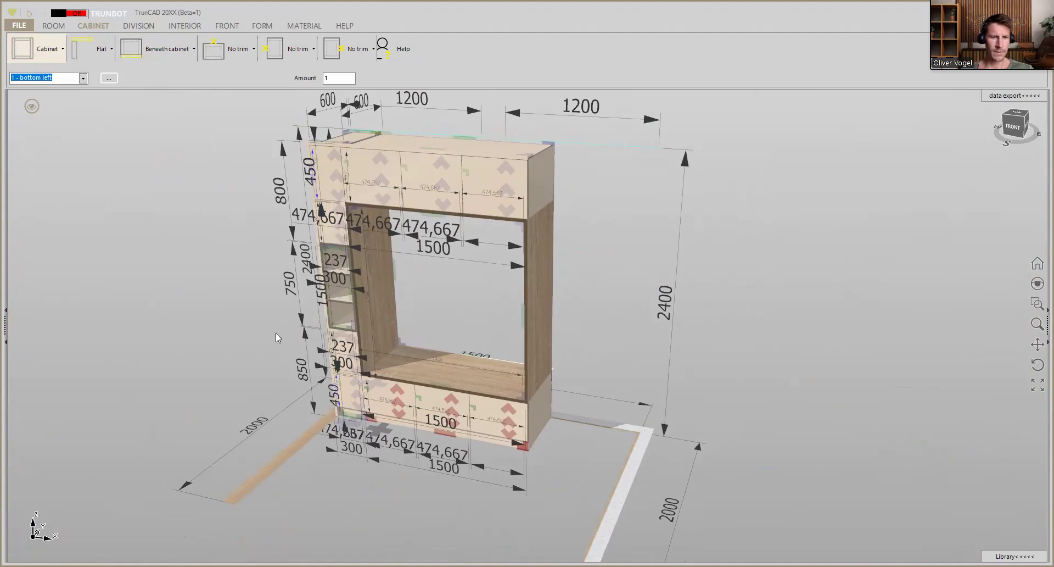
left_click(333, 341)
left_click(16, 61)
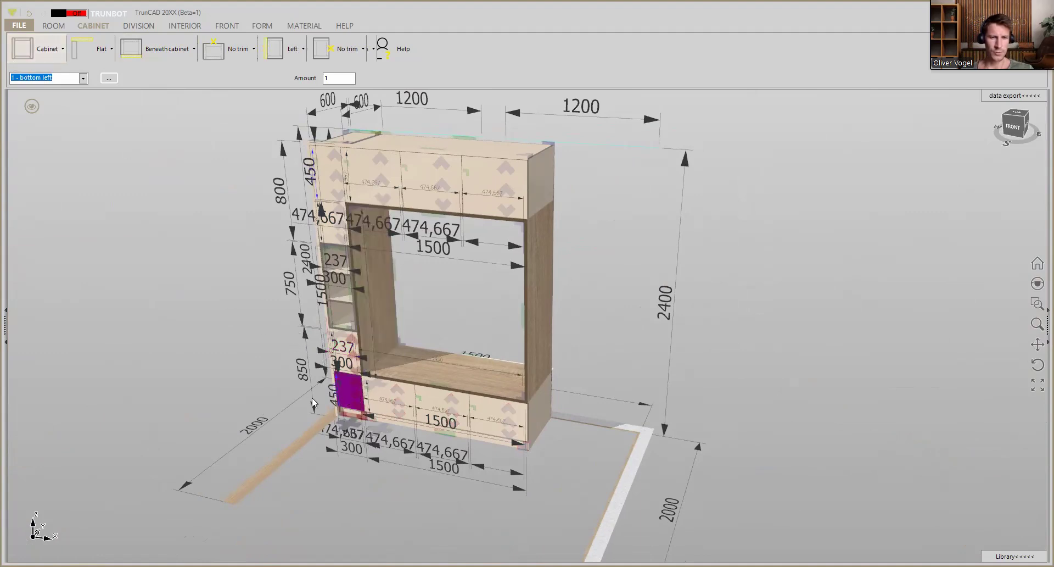
scroll(573, 416, "up", 3)
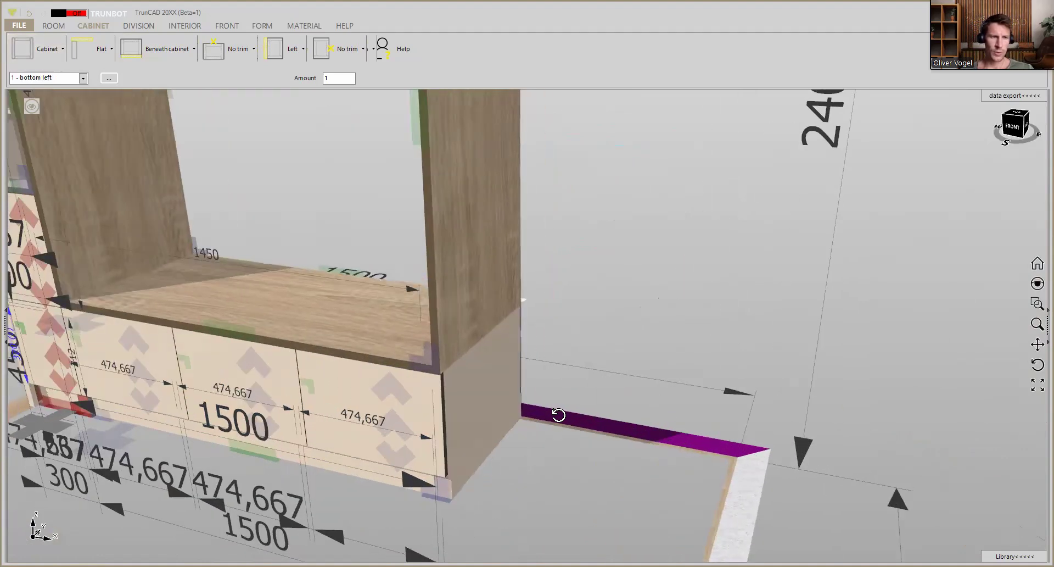
scroll(551, 413, "up", 4)
scroll(451, 365, "up", 2)
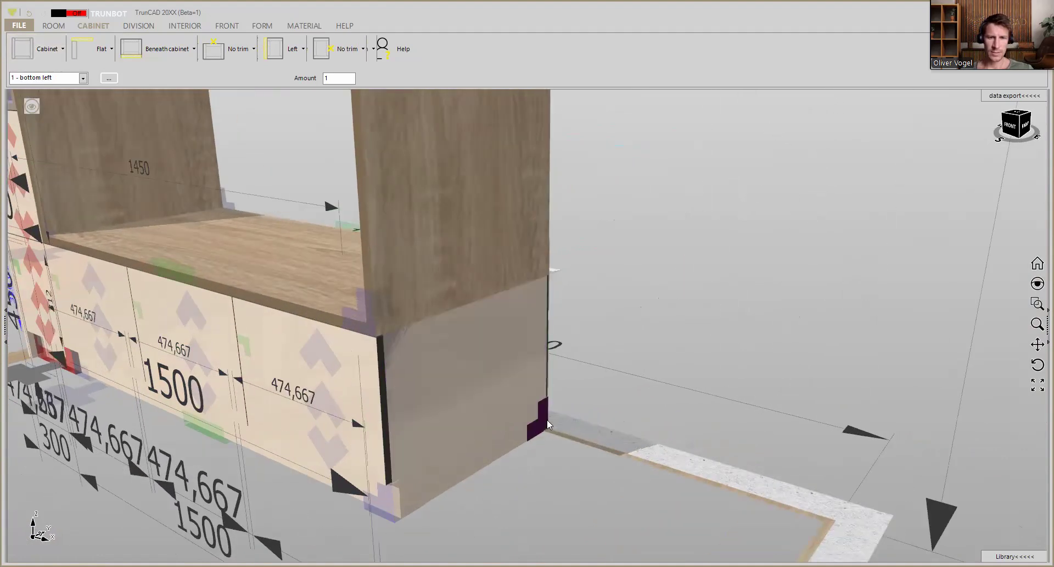
scroll(546, 420, "up", 1)
middle_click_drag(546, 420, 541, 421)
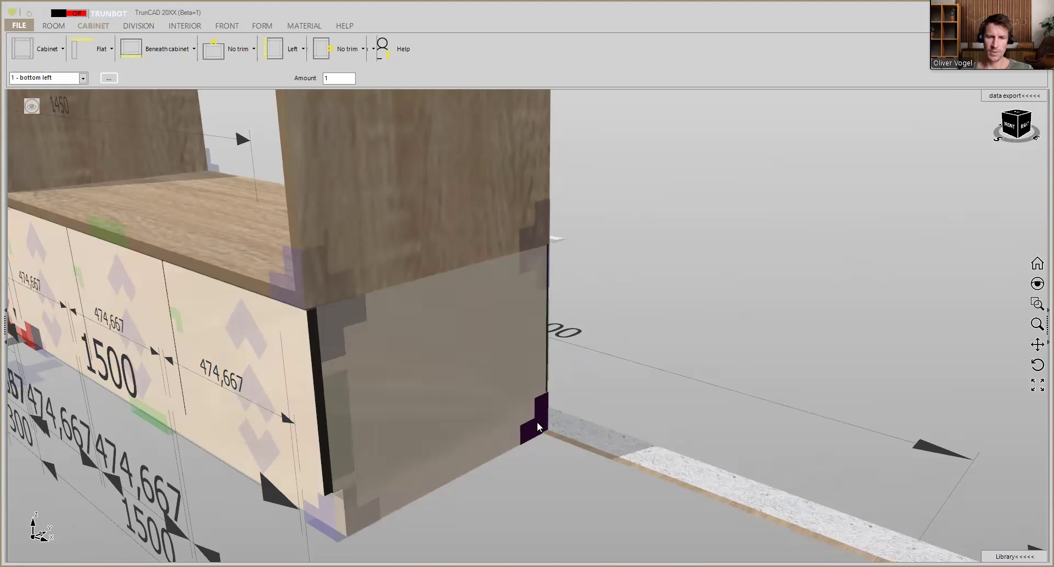
left_click(538, 426)
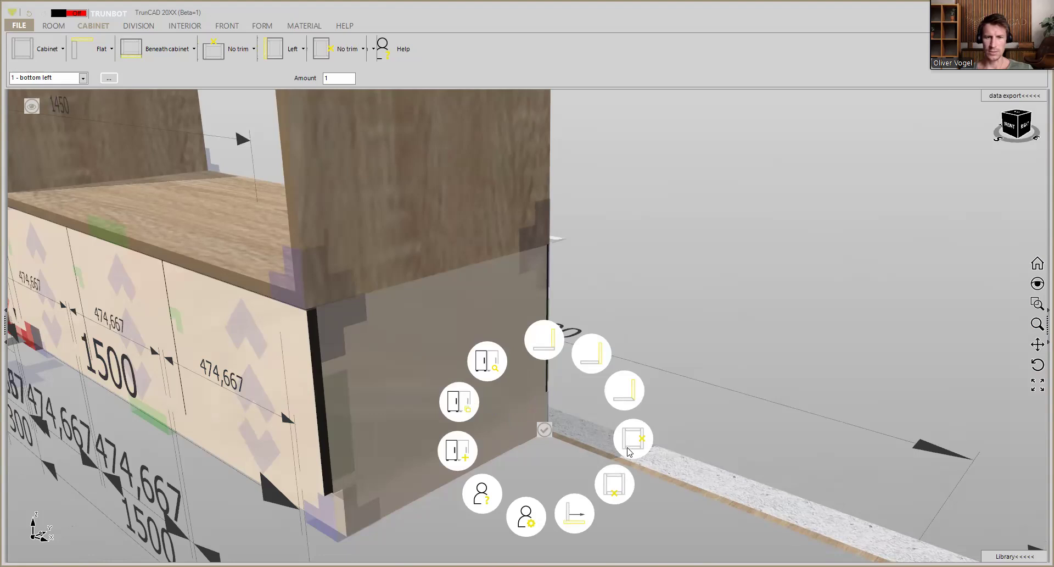
left_click(469, 409)
Step: Set the width of the copied base cabinet beside the drawer cabinet to 800
scroll(415, 331, "down", 5)
middle_click_drag(415, 332, 447, 248)
mouse_move(477, 363)
middle_mouse_down()
mouse_move(395, 369)
mouse_move(487, 356)
mouse_move(475, 359)
middle_mouse_up()
scroll(476, 360, "down", 1)
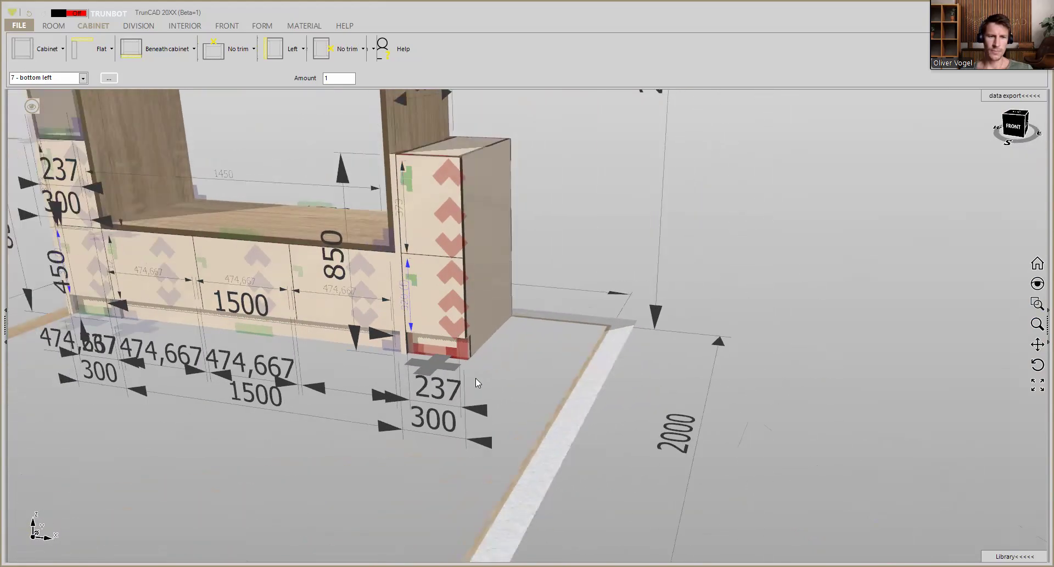
left_click(485, 443)
type("800")
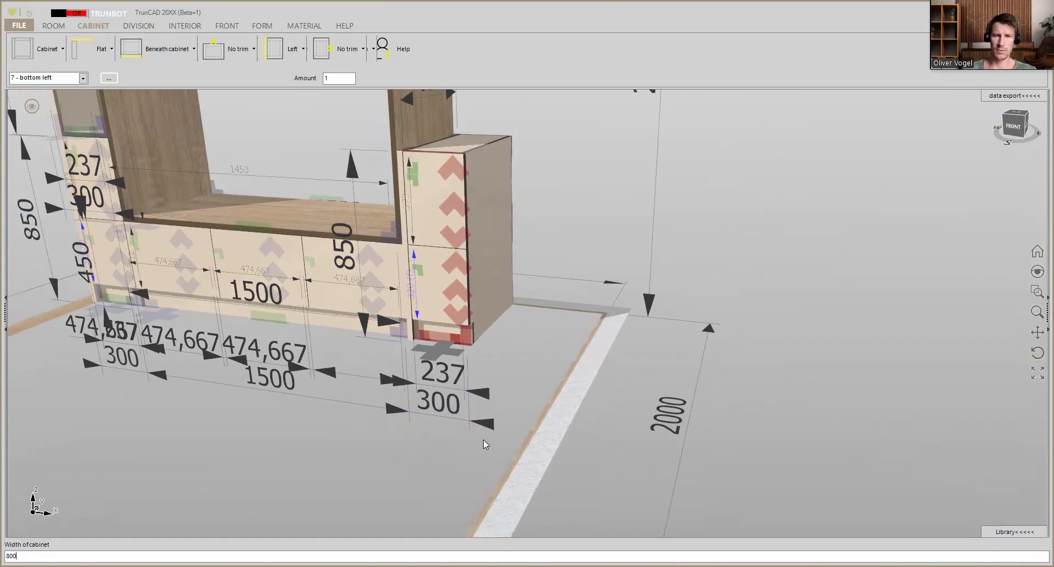
key("Return")
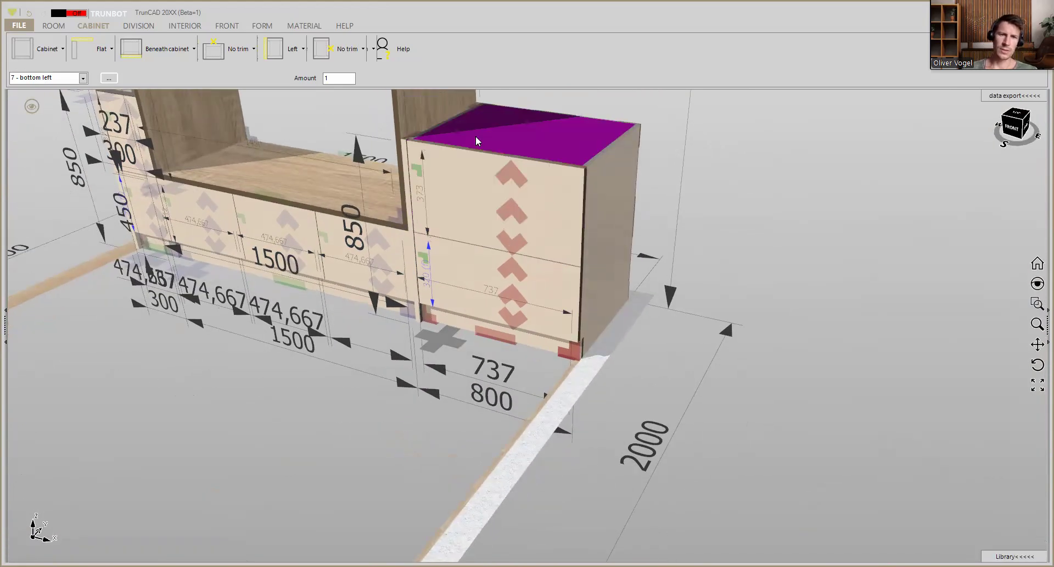
Step: Mirror the 800 wide base cabinet so that its side trim is on the outer right side
scroll(475, 136, "up", 5)
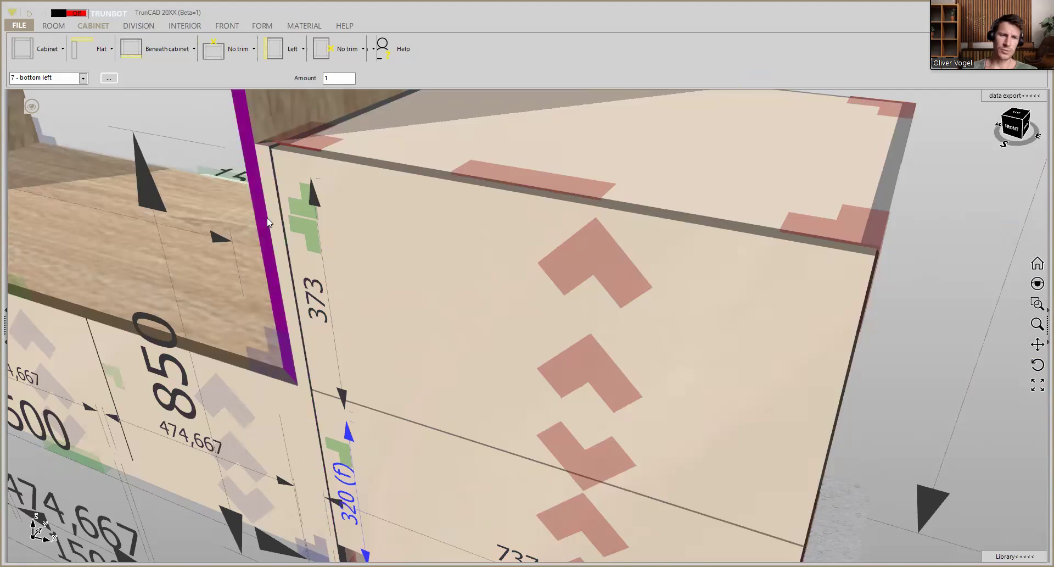
scroll(268, 216, "down", 3)
middle_click_drag(330, 247, 346, 244)
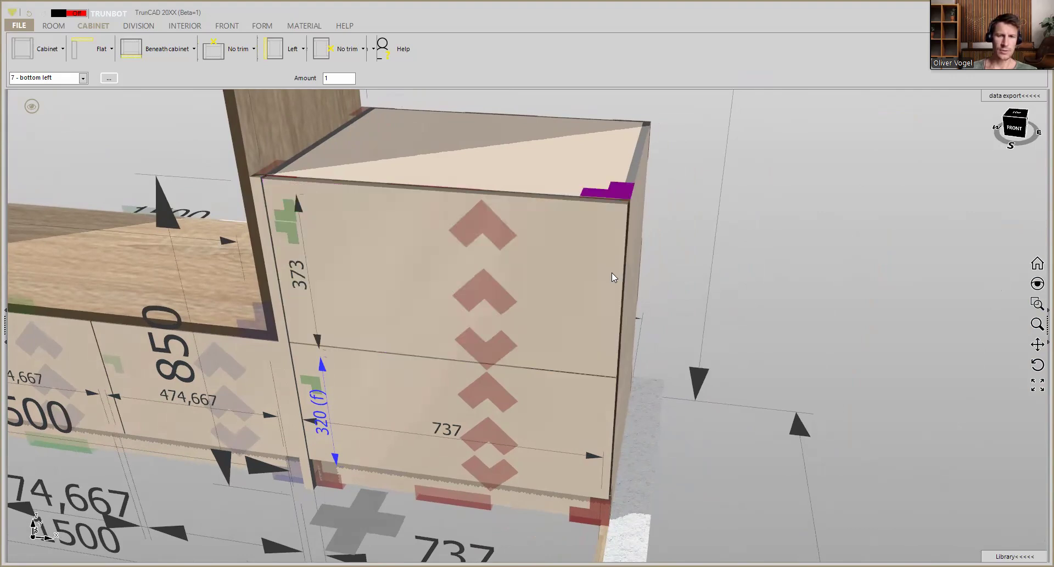
scroll(540, 312, "down", 2)
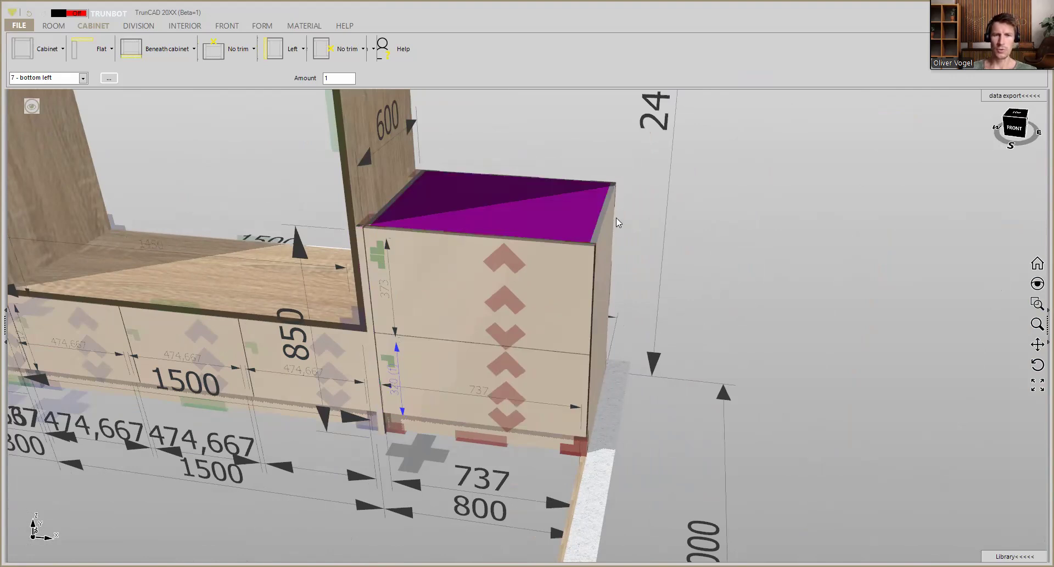
middle_click_drag(637, 238, 632, 237)
mouse_move(417, 438)
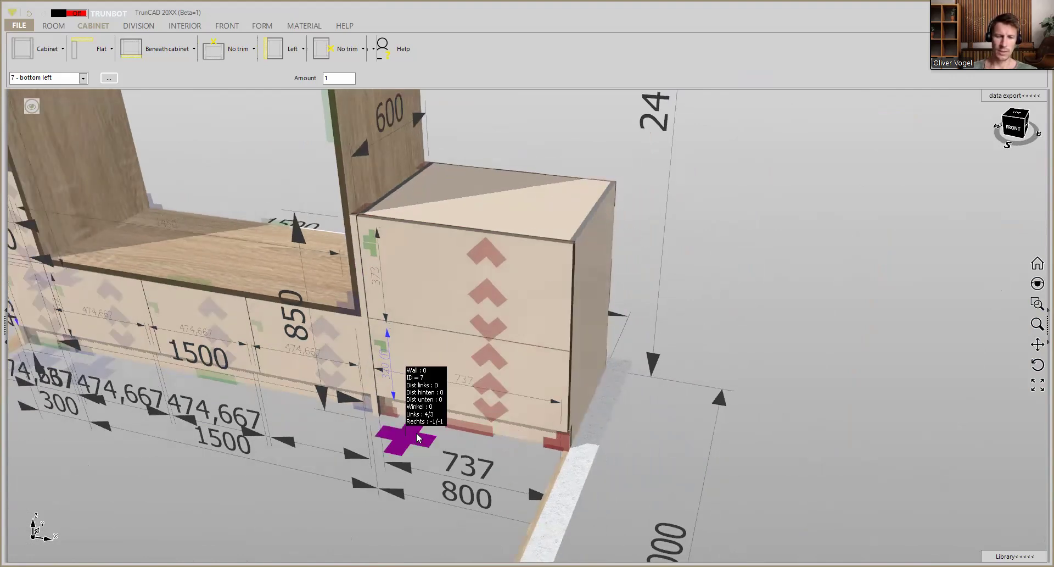
left_click(417, 438)
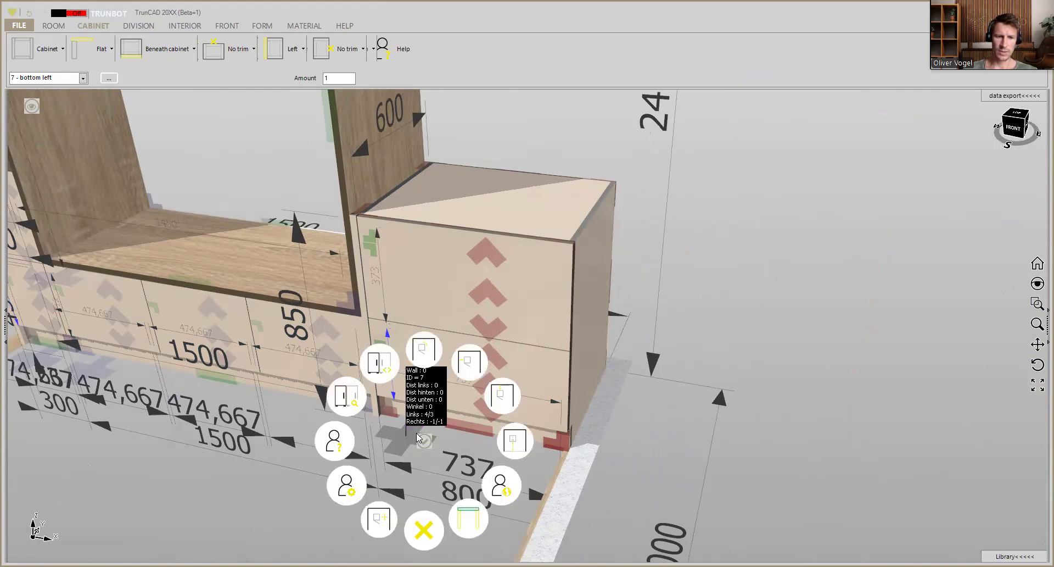
left_click(380, 365)
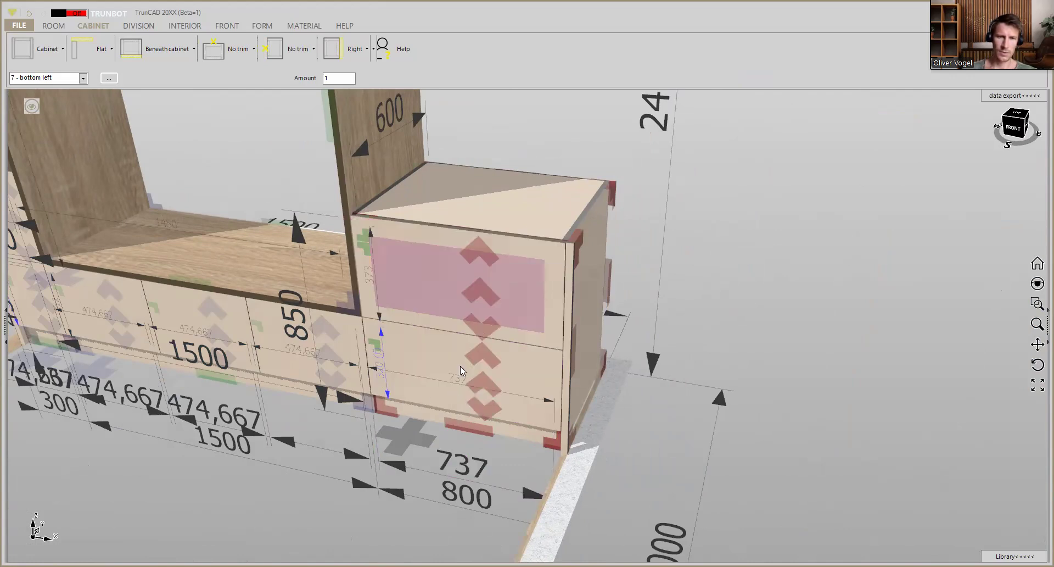
Step: Copy the 2 - middle left shelf cabinet onto the top of the right base cabinet, against the open surround
scroll(391, 221, "down", 4)
middle_click_drag(400, 218, 402, 373)
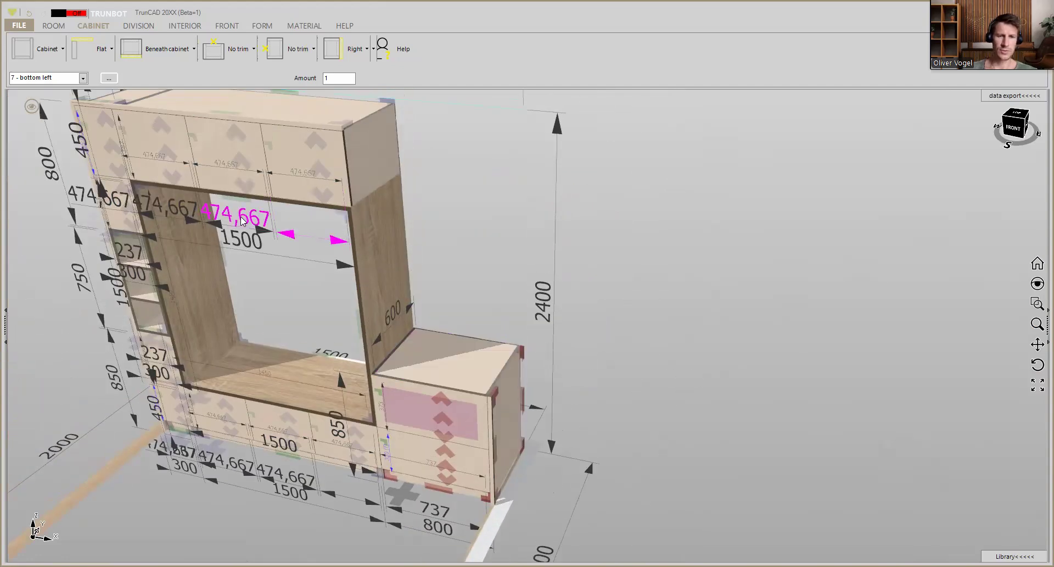
middle_click_drag(262, 221, 258, 225)
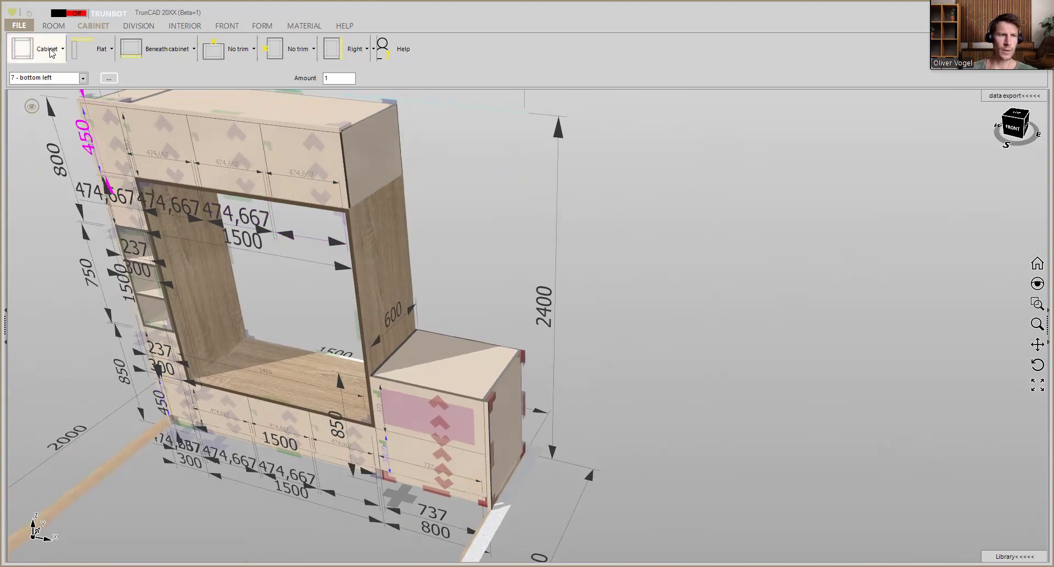
left_click(83, 80)
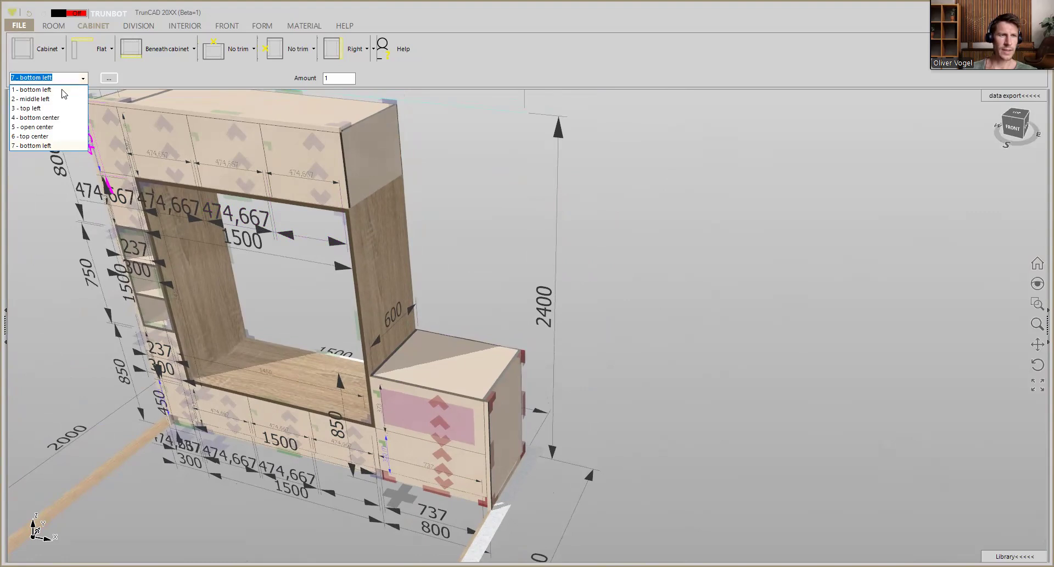
left_click(33, 98)
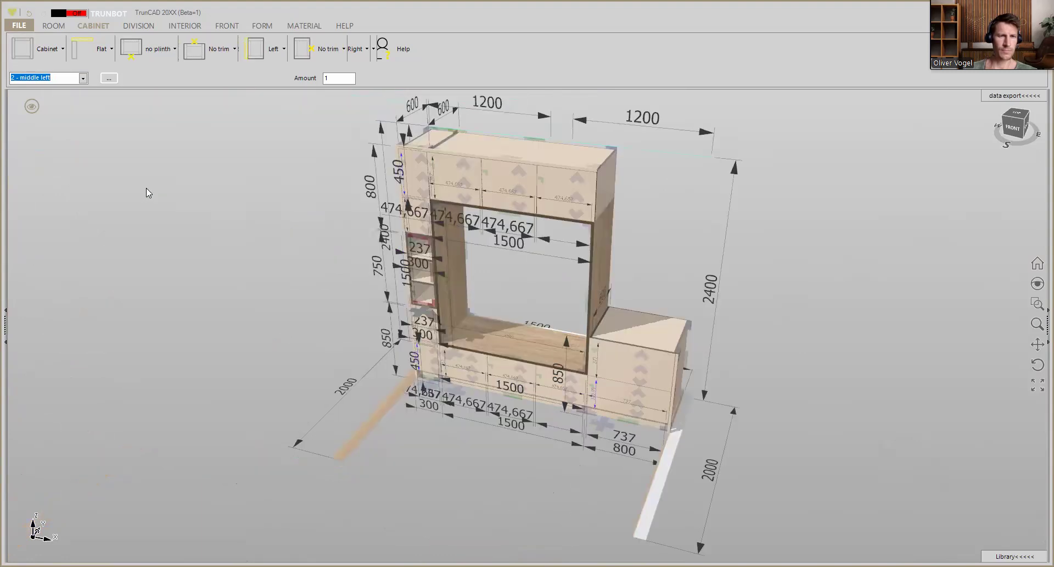
scroll(430, 239, "up", 5)
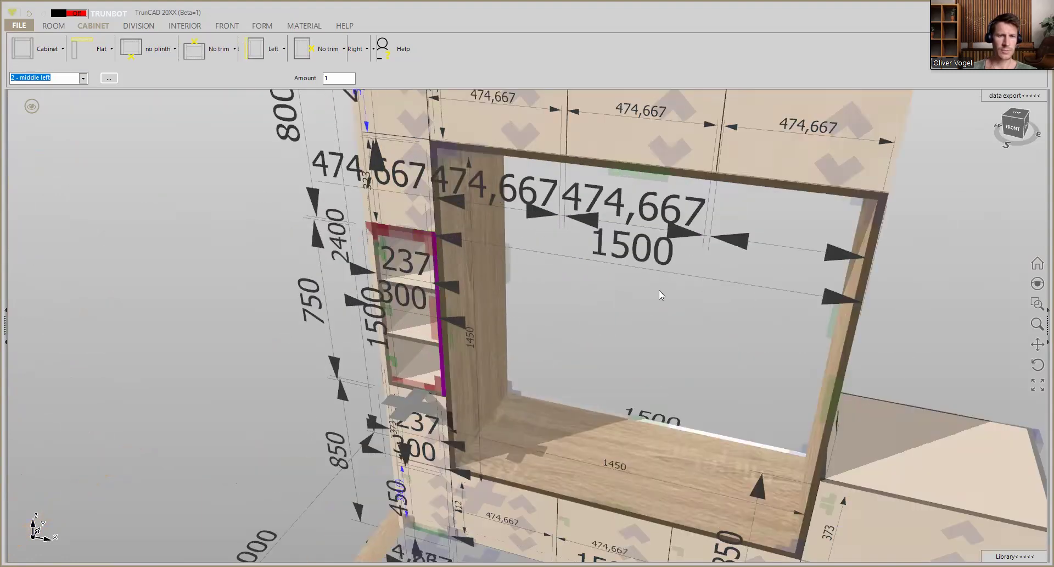
middle_click_drag(619, 268, 431, 302)
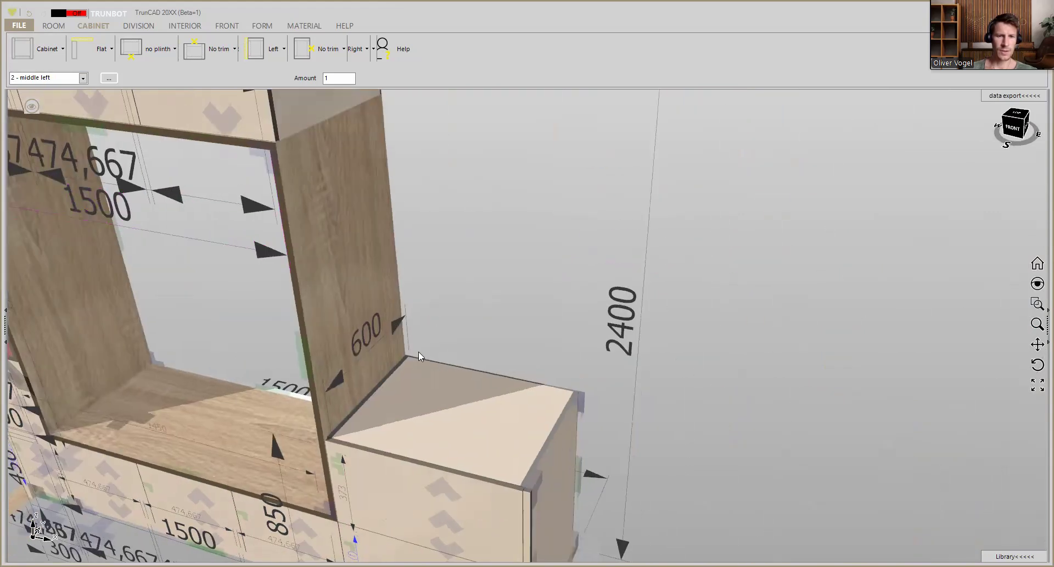
scroll(405, 363, "up", 4)
scroll(399, 368, "up", 3)
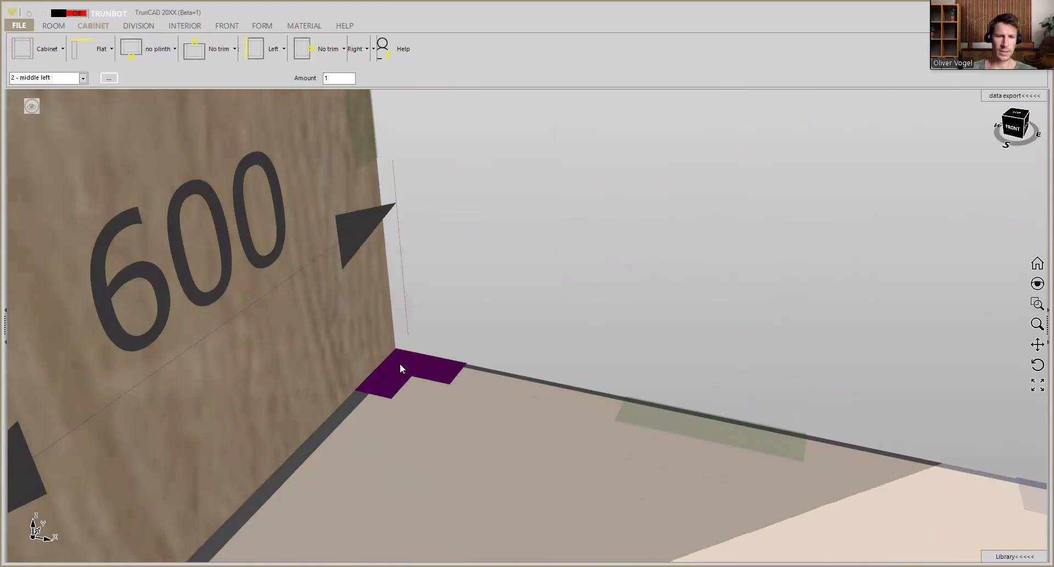
left_click(400, 364)
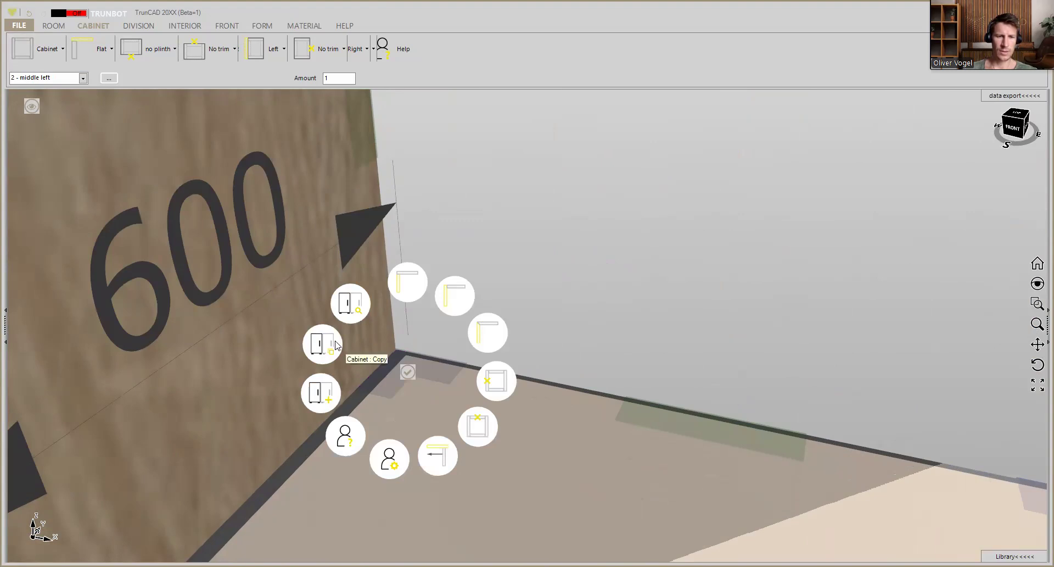
left_click(473, 340)
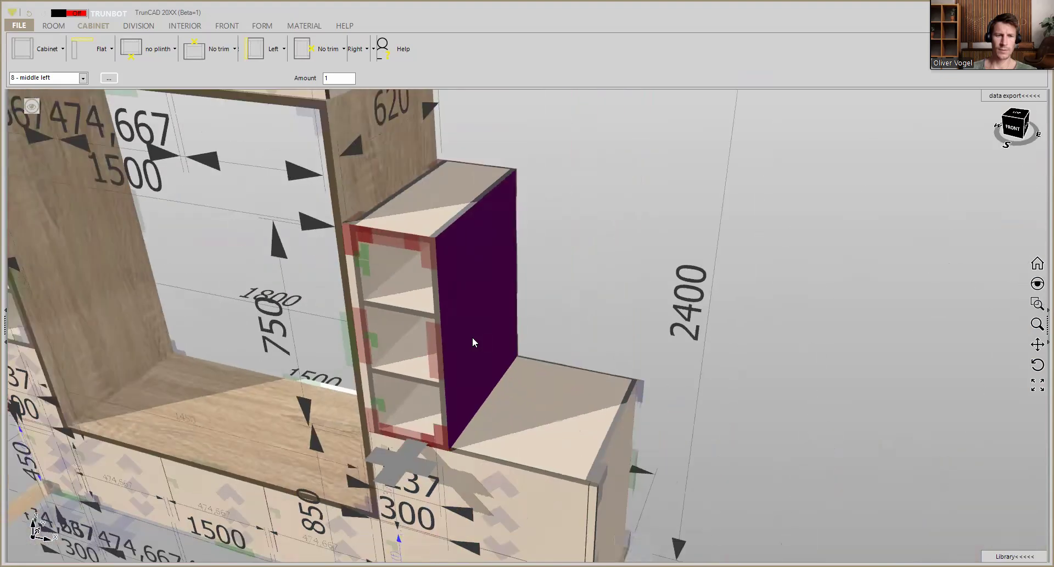
Step: Set the width of the copied shelf cabinet on the right base cabinet to 800
middle_click_drag(472, 338, 470, 302)
middle_click_drag(465, 503, 470, 496)
left_click(470, 496)
type("800")
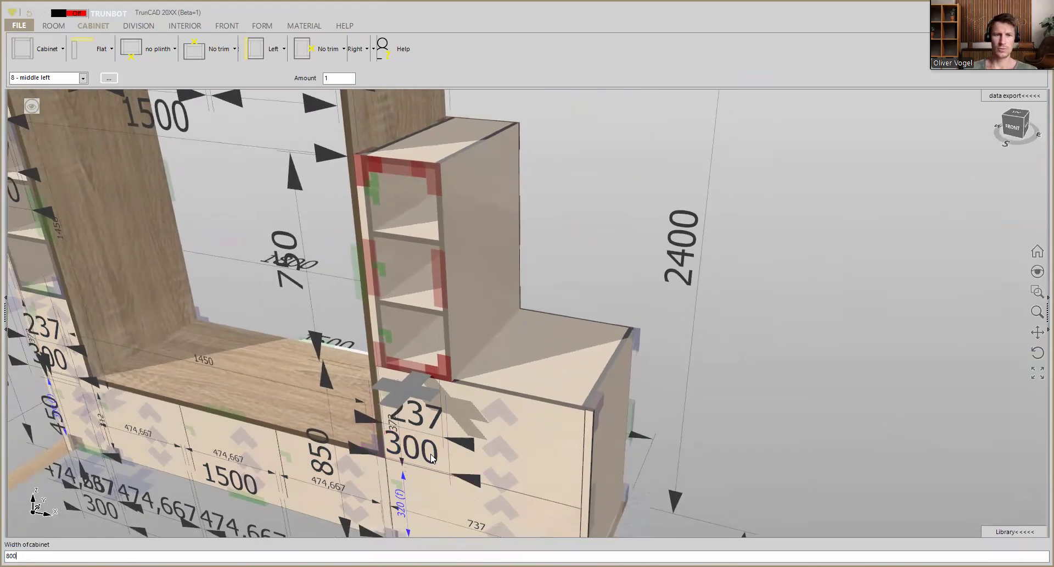
key("Return")
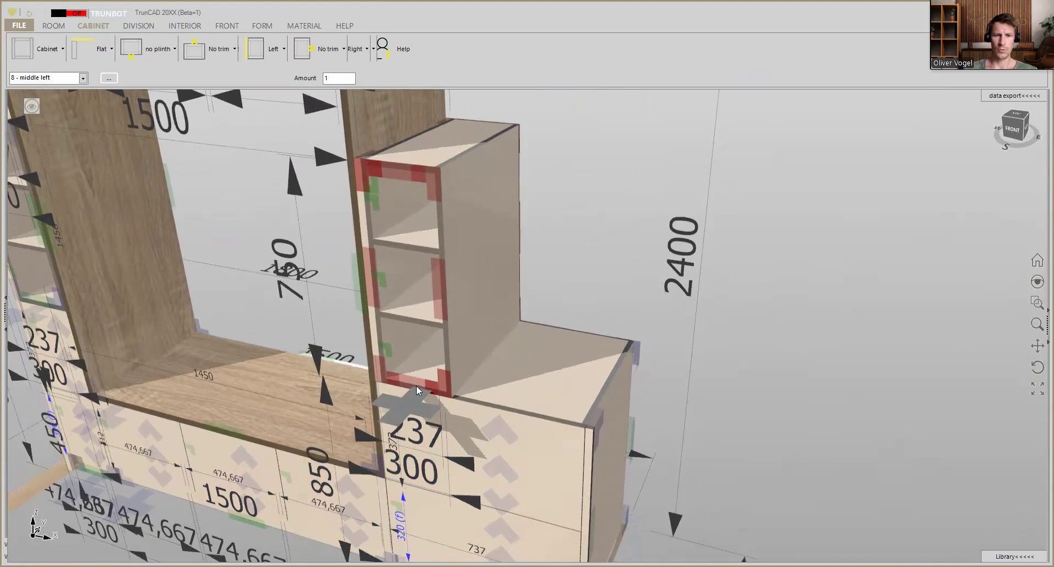
Step: Mirror the 800 wide open shelf cabinet so that its side trim is on the outer right side
left_click(416, 385)
scroll(404, 409, "up", 2)
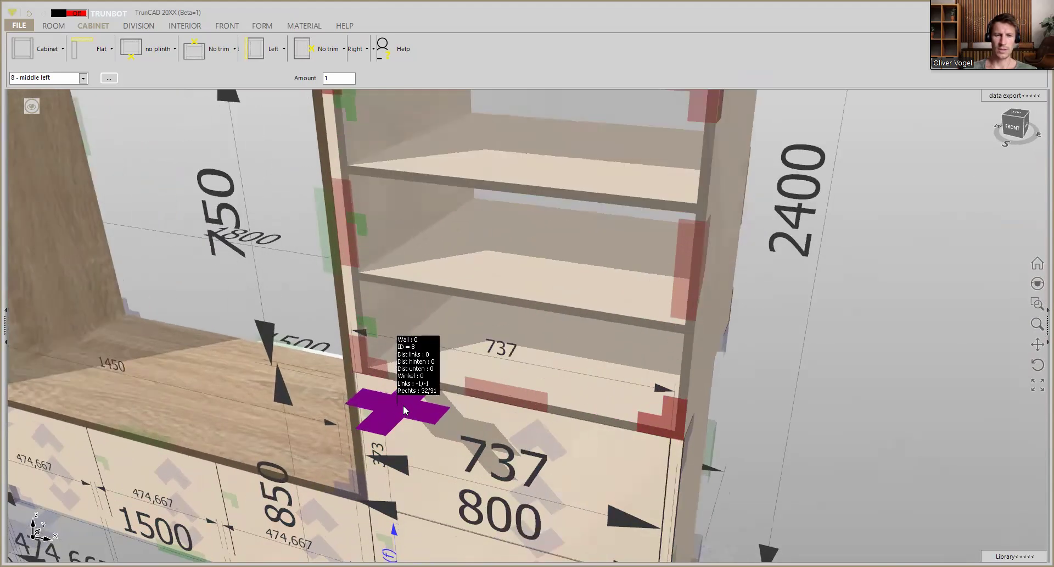
left_click(406, 410)
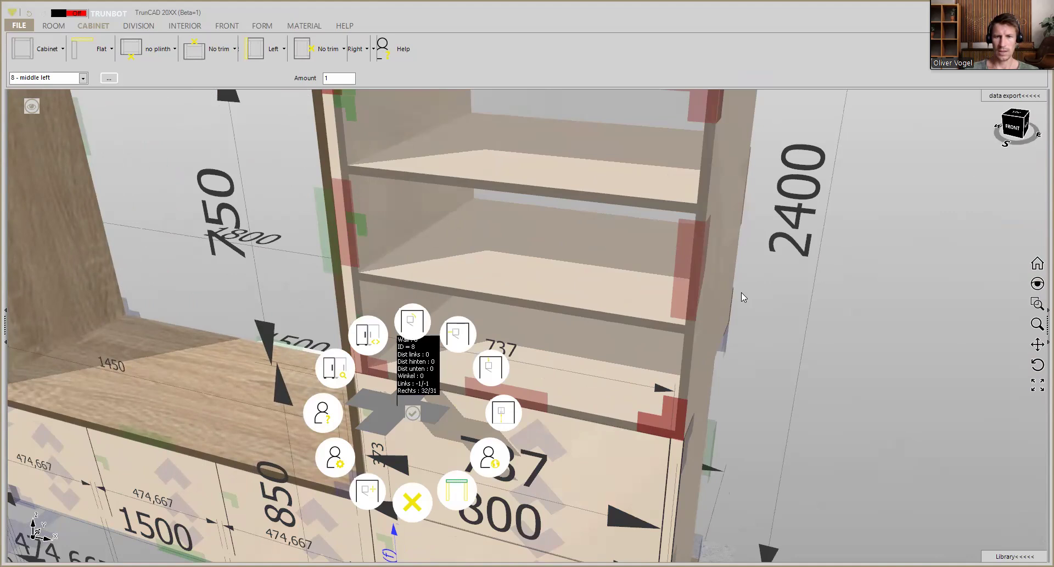
scroll(700, 308, "down", 5)
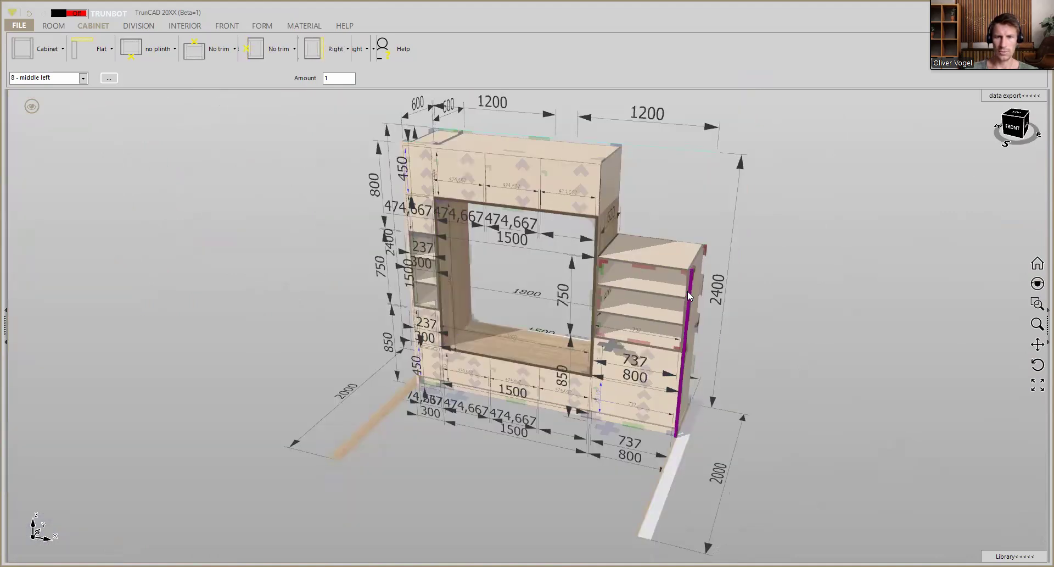
scroll(690, 296, "up", 5)
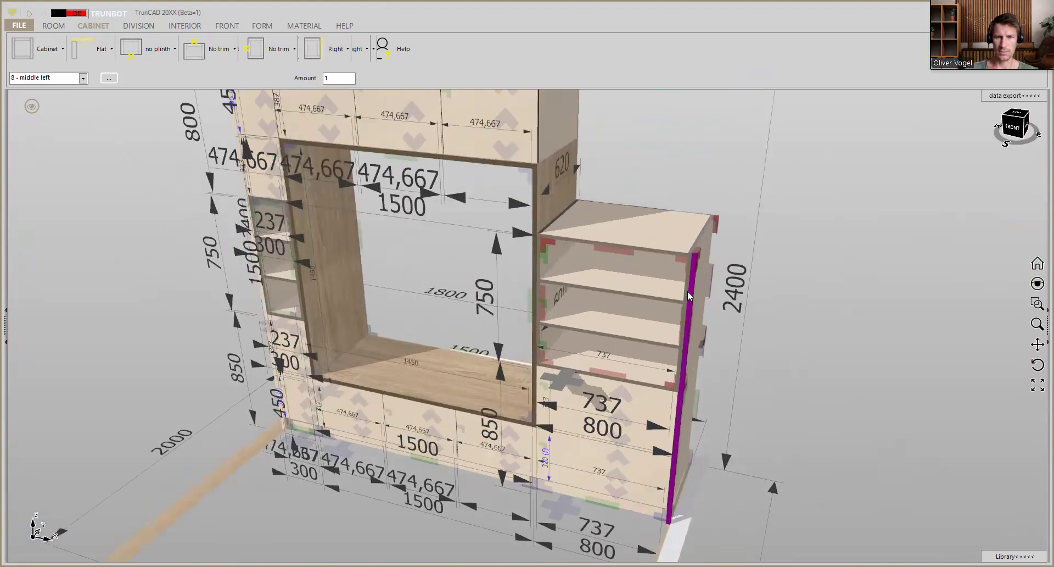
Step: Copy the 3 - top left cabinet to the upper right of the open surround, above the 800 wide shelf cabinet
scroll(690, 297, "down", 5)
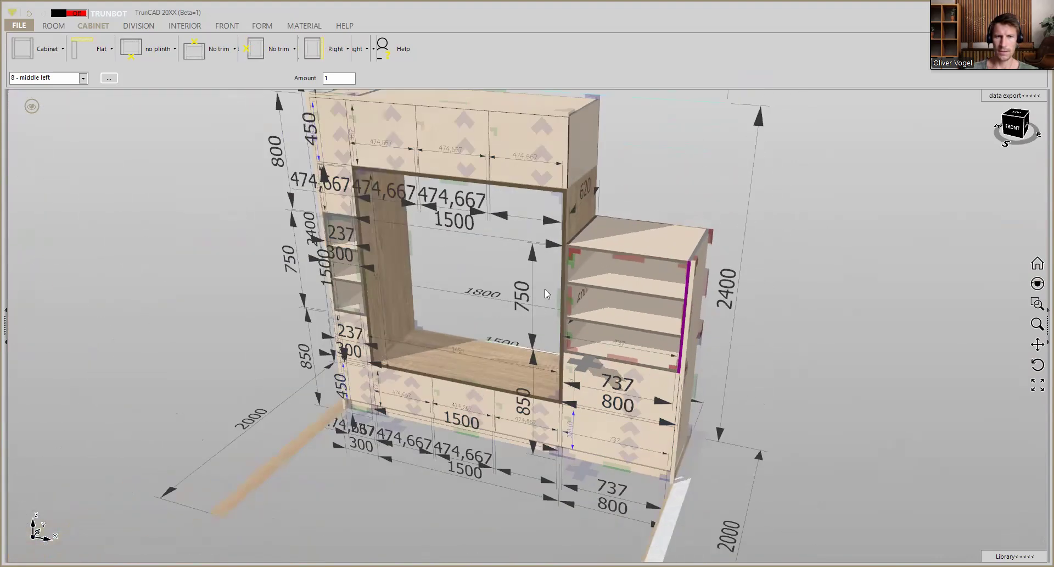
mouse_move(544, 290)
middle_mouse_down()
mouse_move(507, 371)
mouse_move(539, 301)
middle_mouse_up()
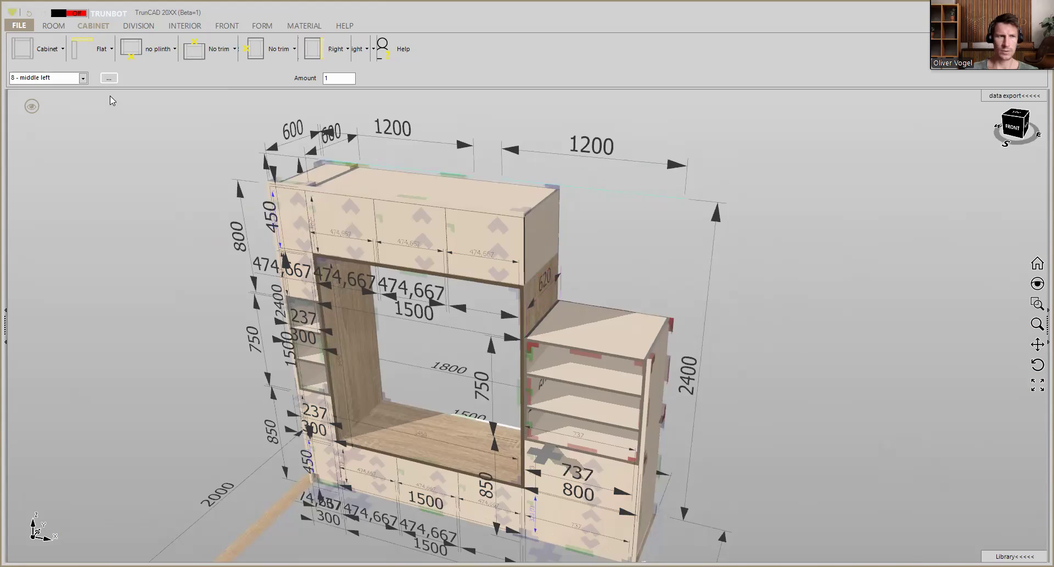
left_click(84, 79)
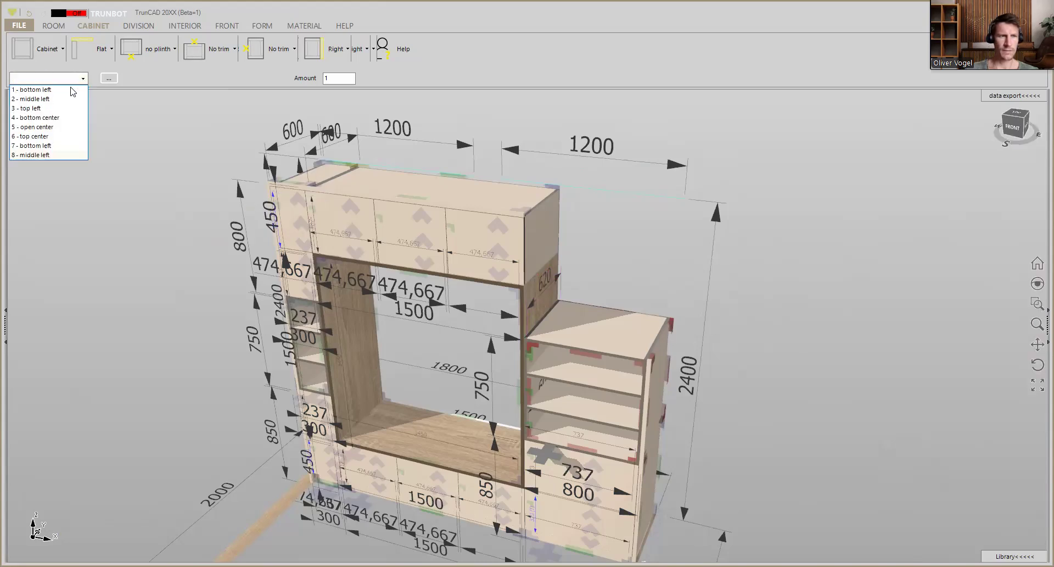
left_click(39, 108)
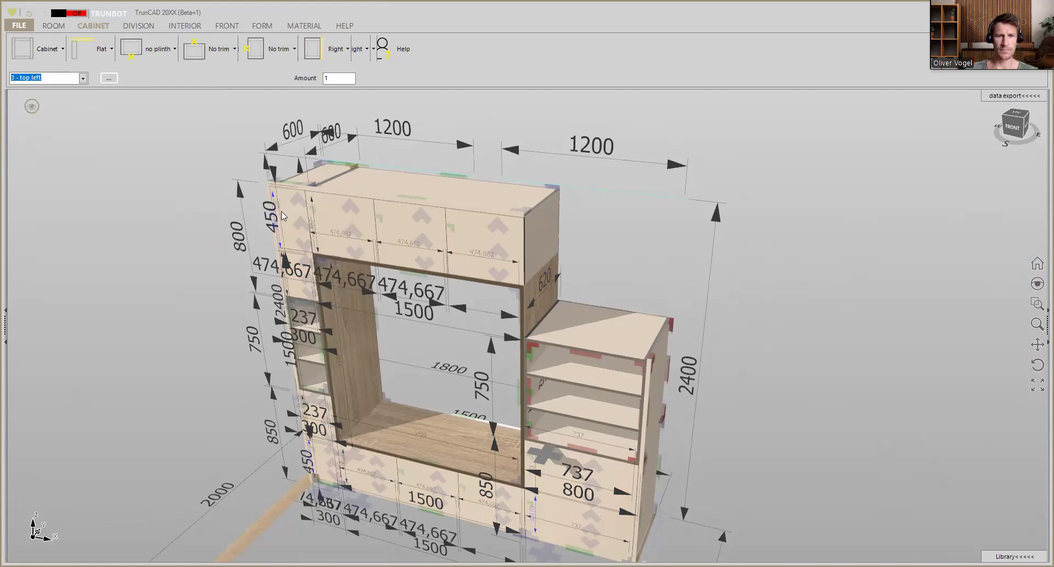
middle_click_drag(669, 159, 644, 166)
scroll(622, 137, "up", 2)
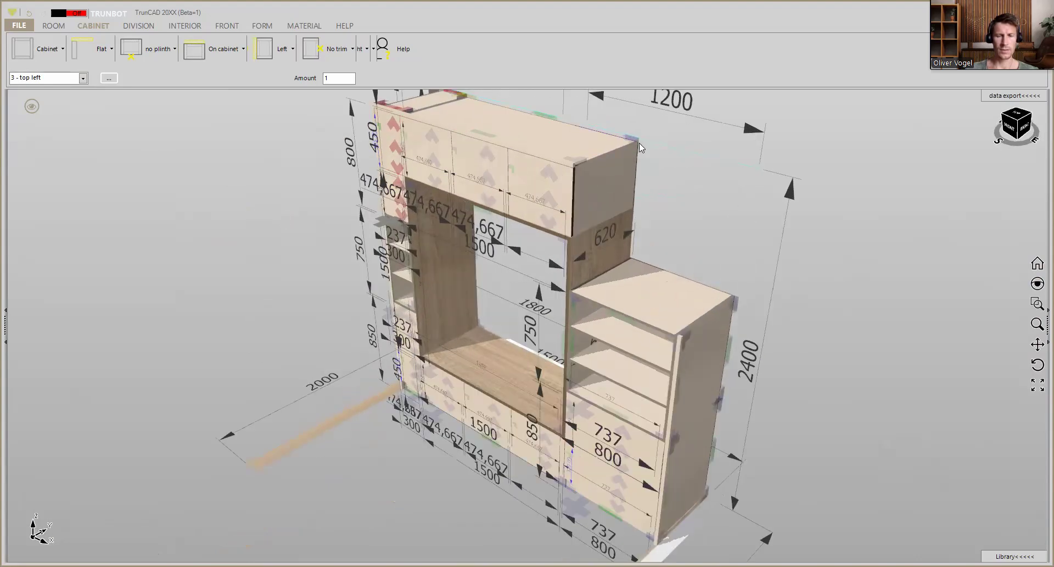
scroll(632, 146, "up", 2)
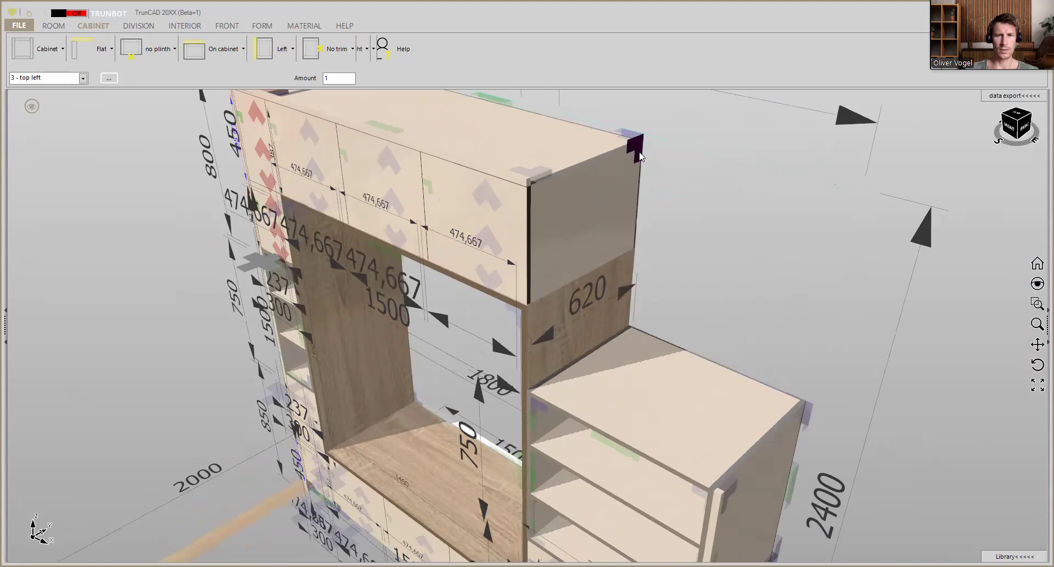
scroll(638, 149, "up", 2)
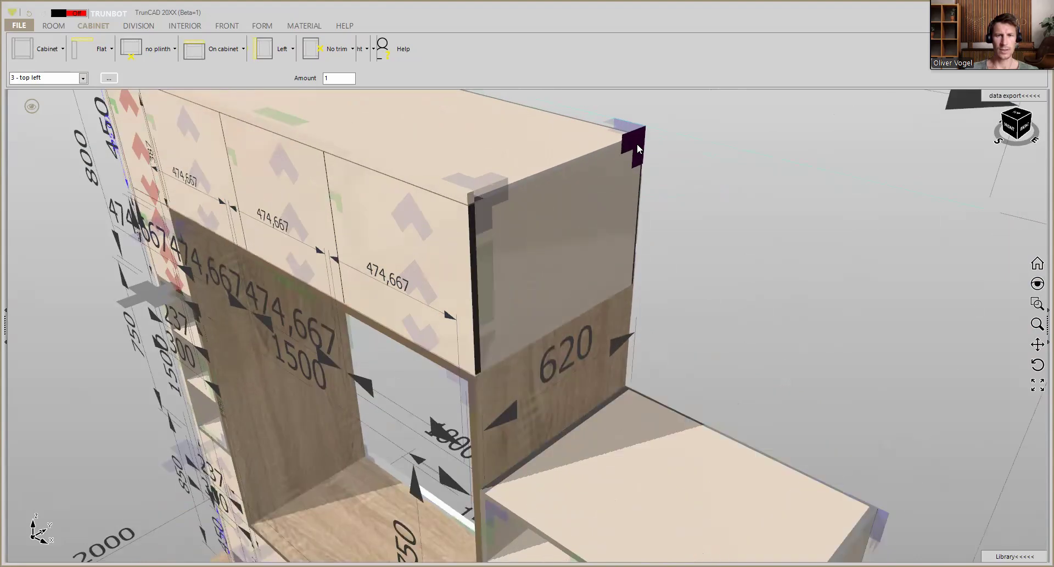
scroll(637, 144, "up", 1)
right_click(637, 143)
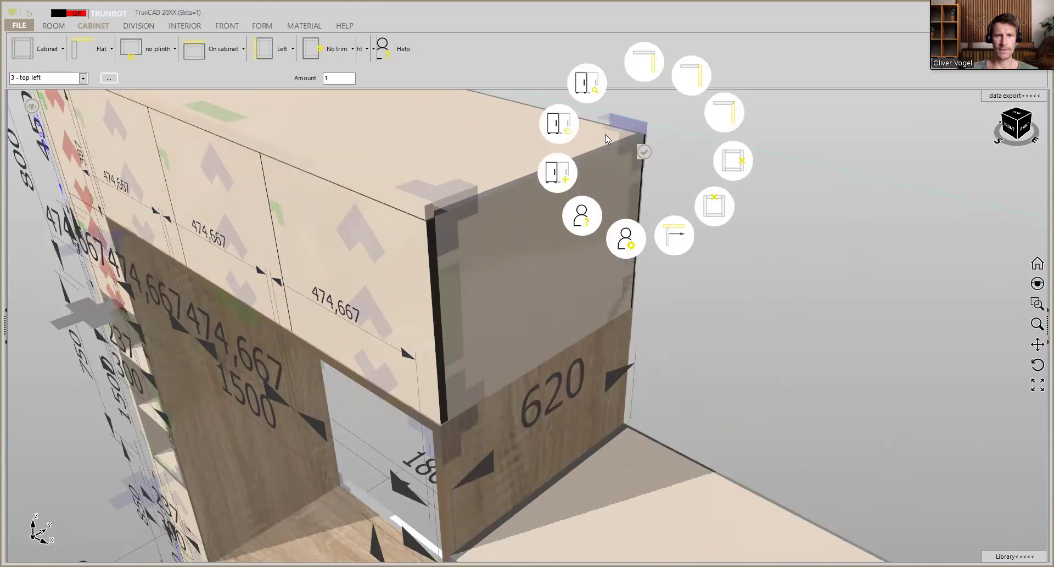
left_click(571, 127)
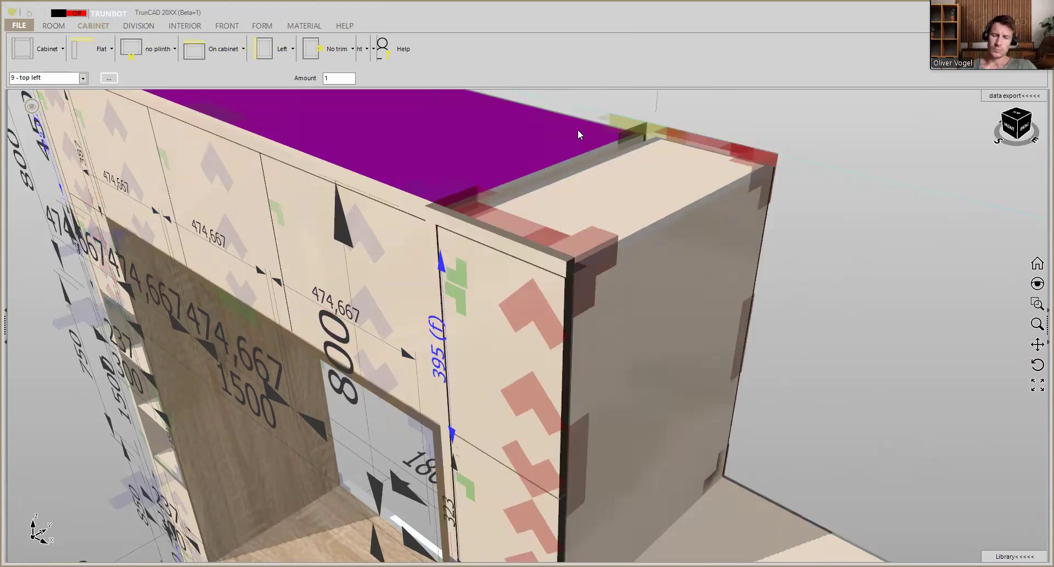
Step: Set the width of the copied top cabinet in the right column to 800
scroll(625, 195, "down", 5)
middle_click_drag(616, 287, 608, 81)
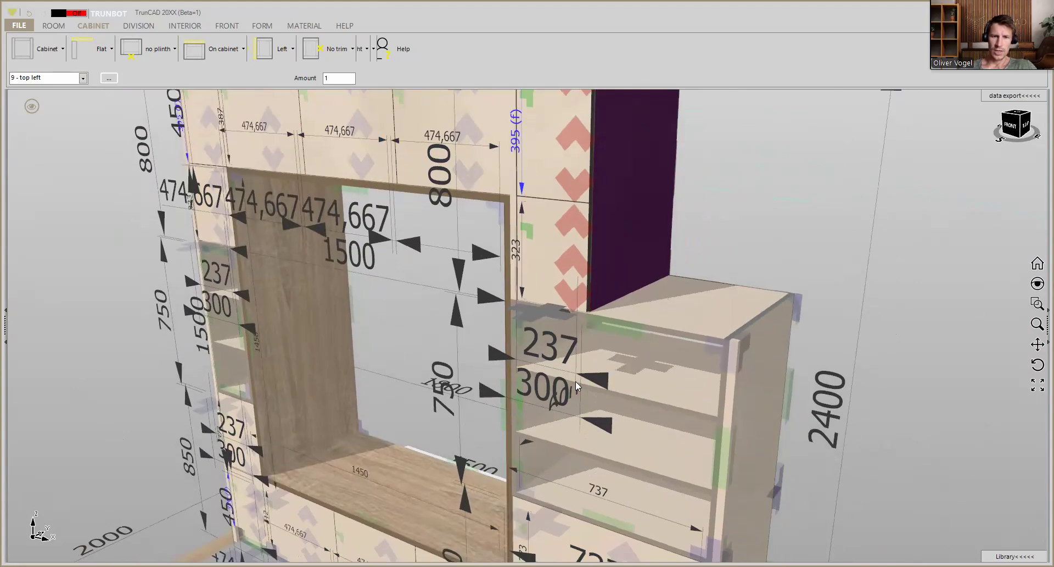
left_click(597, 422)
type("800")
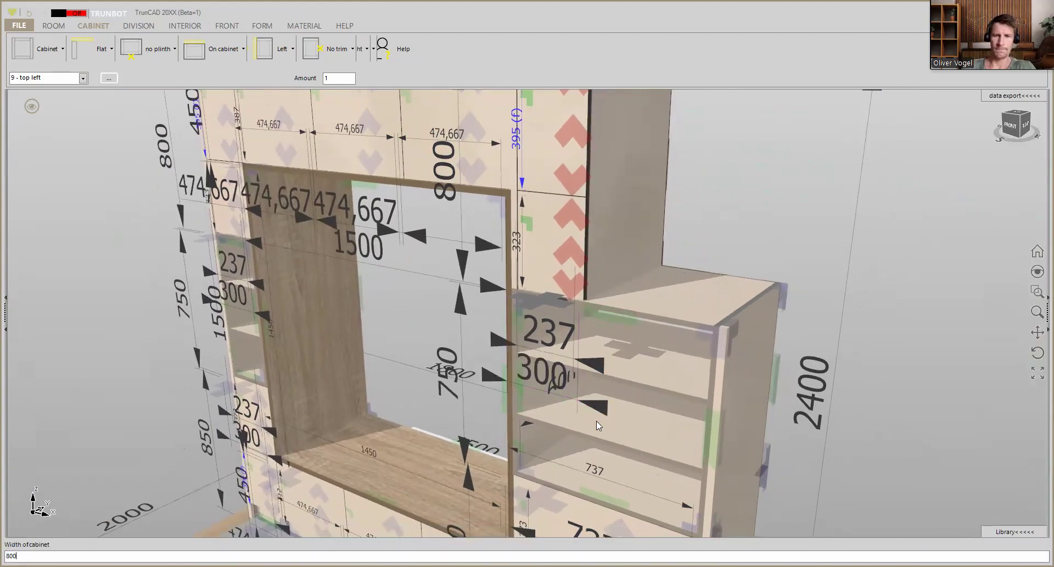
key("Return")
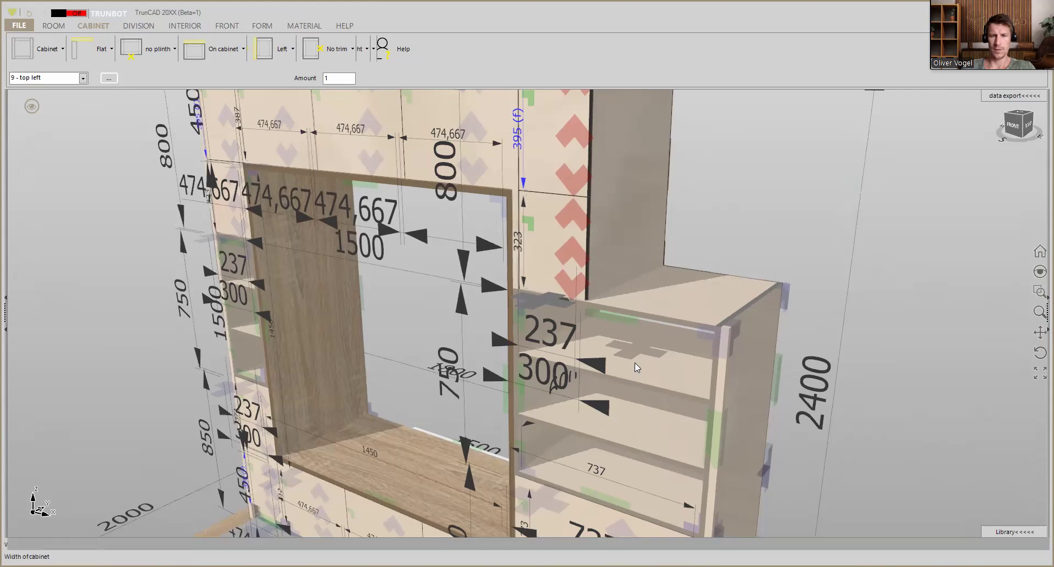
Step: Mirror the 800 wide top cabinet so that its side trim is on the outer right side
middle_click_drag(642, 350, 579, 362)
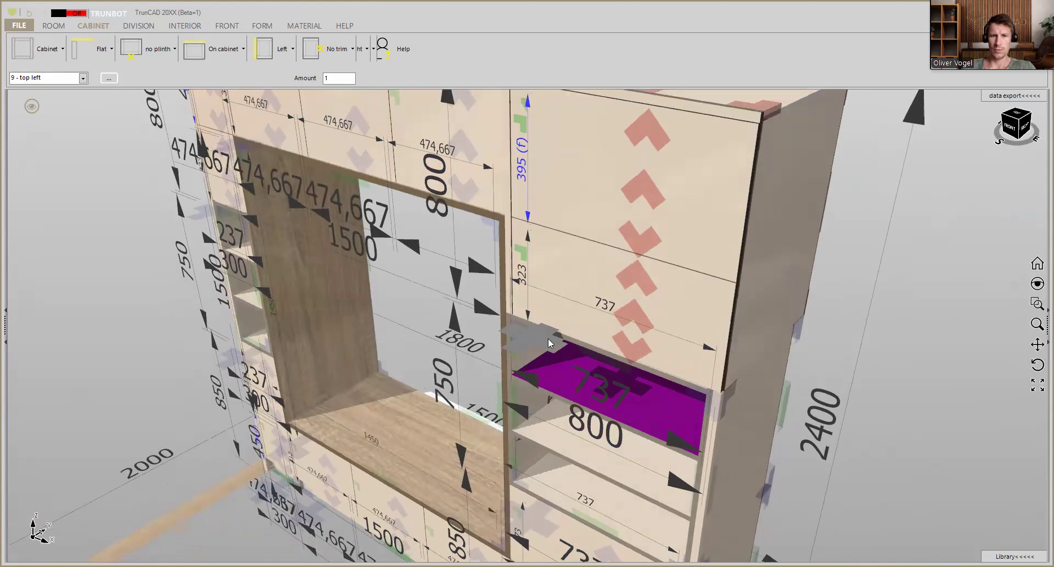
right_click(541, 338)
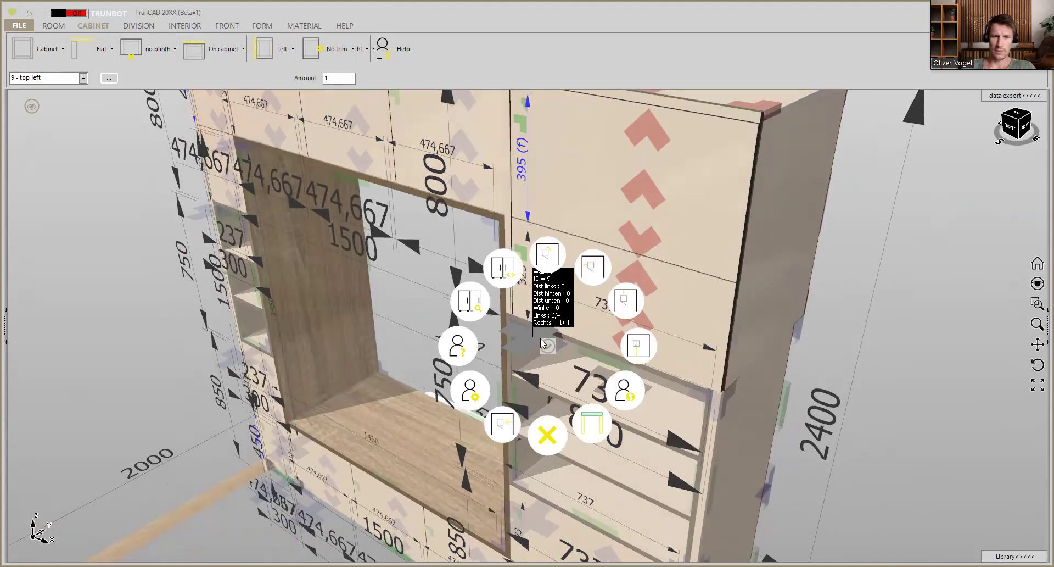
left_click(508, 274)
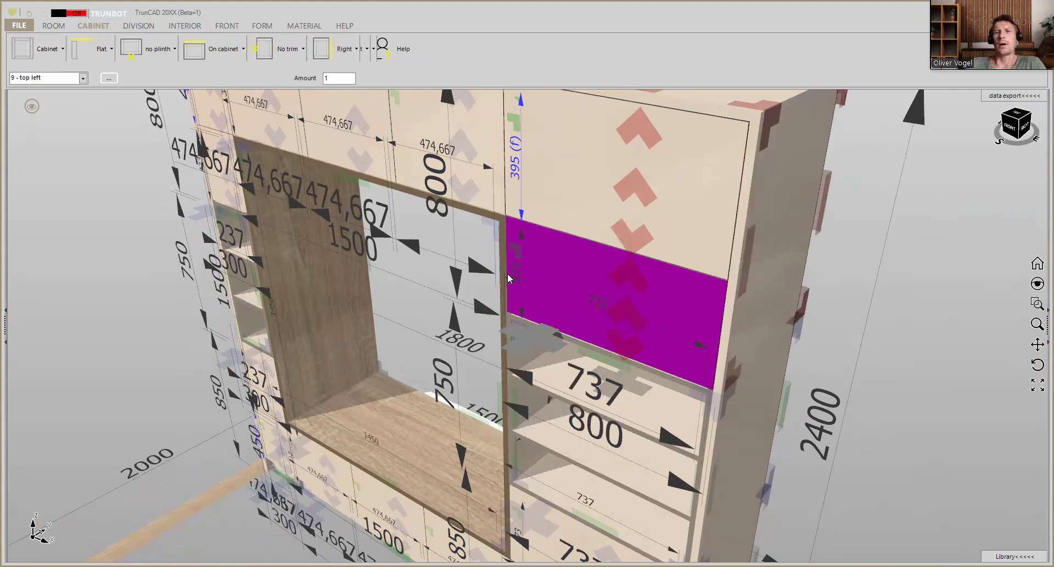
Step: Examine the assembled cupboard wall with its new right column from several angles
scroll(707, 226, "down", 3)
middle_click_drag(703, 226, 693, 283)
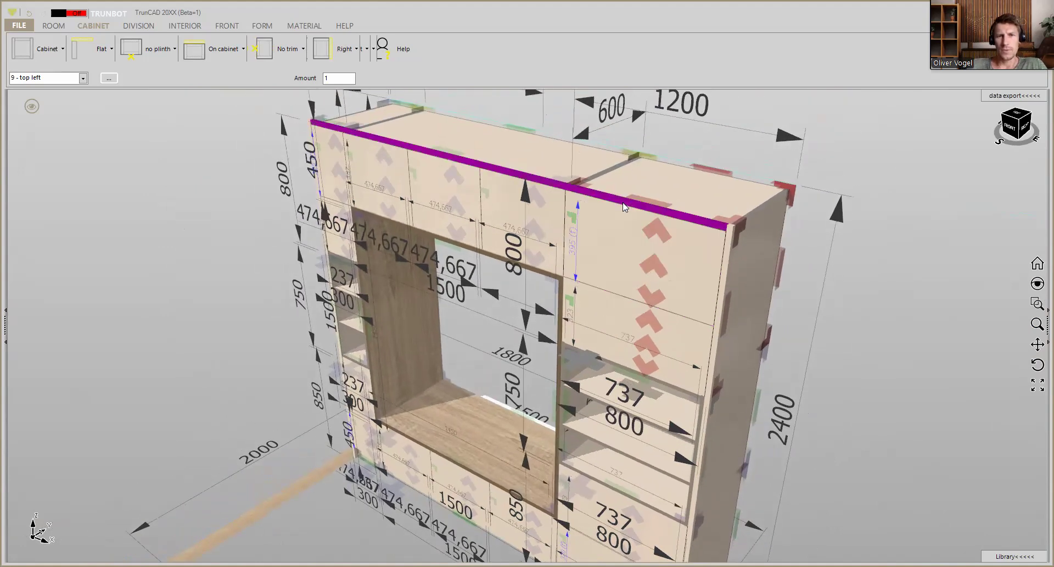
scroll(623, 207, "down", 2)
scroll(621, 206, "up", 5)
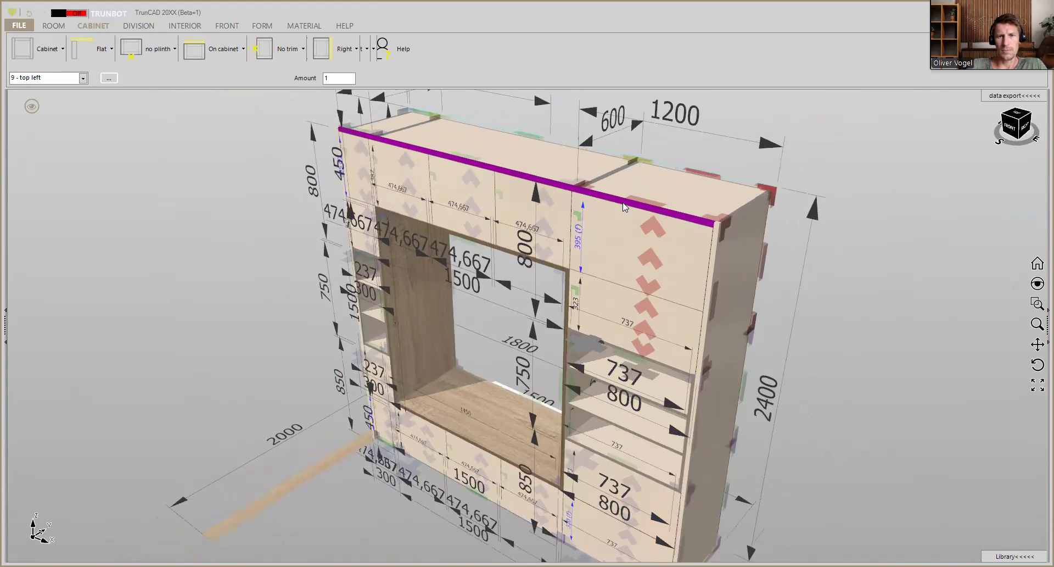
scroll(616, 204, "down", 2)
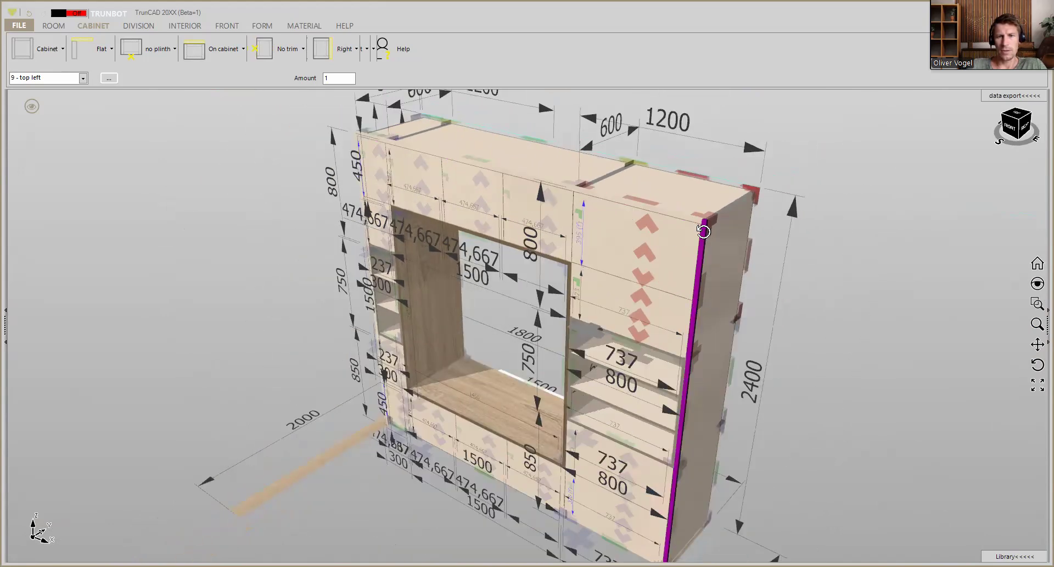
middle_click_drag(703, 229, 720, 223)
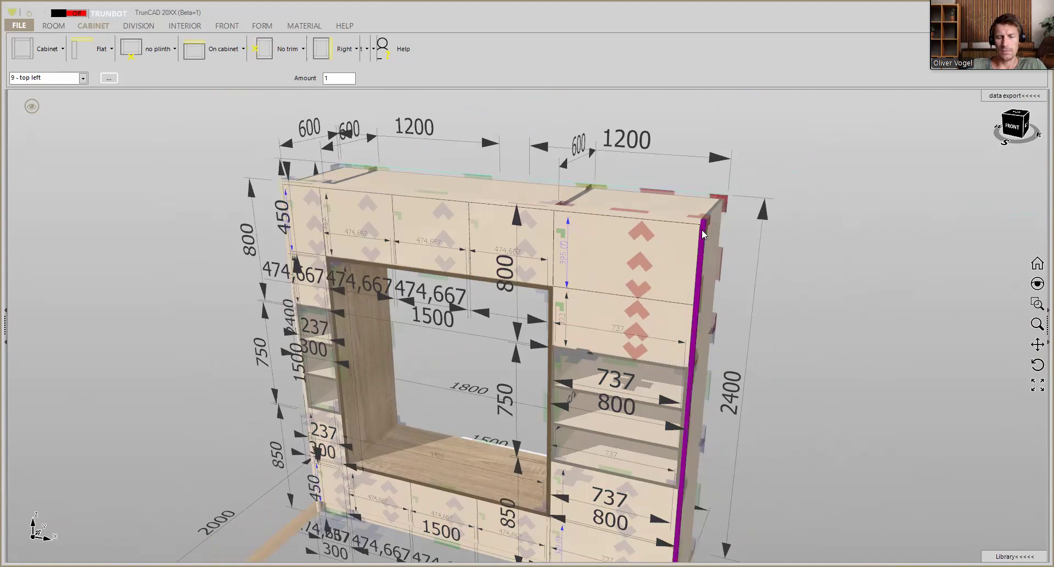
scroll(701, 229, "down", 2)
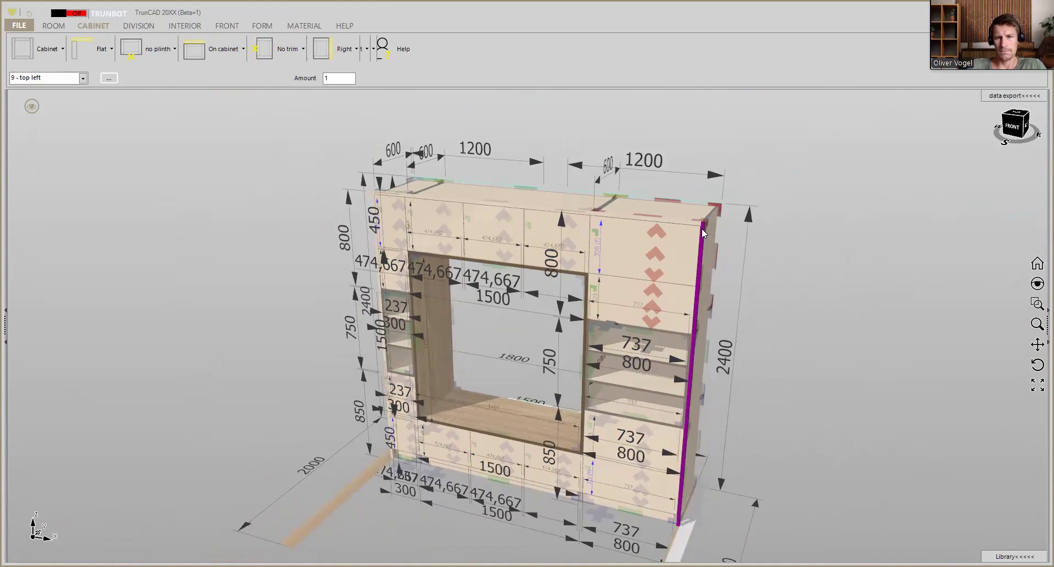
mouse_move(783, 239)
middle_mouse_down()
mouse_move(769, 240)
mouse_move(795, 221)
mouse_move(795, 237)
middle_mouse_up()
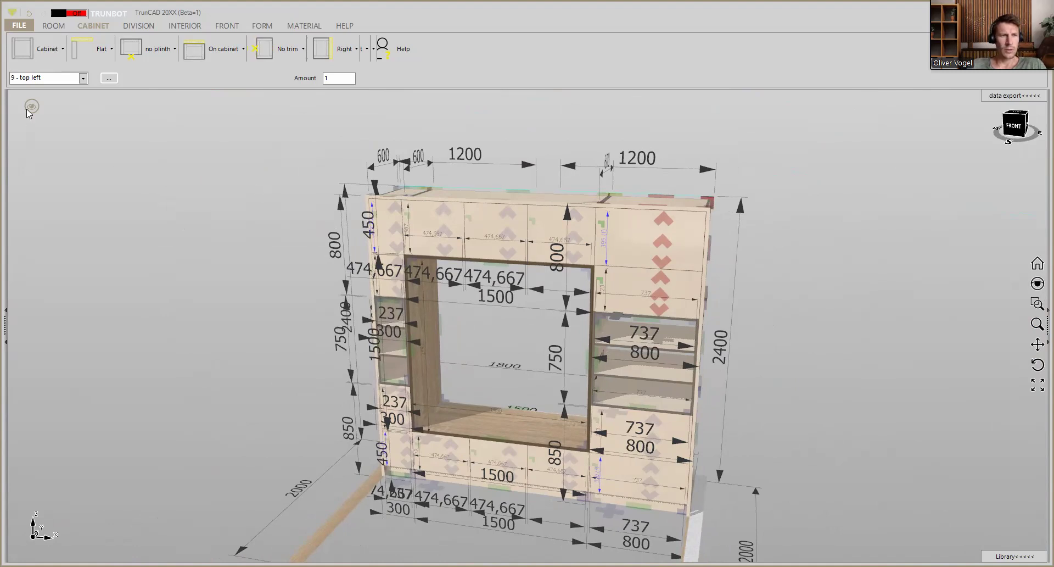
Step: Rename cabinet 7 as bottom right in the cabinet list
left_click(109, 78)
left_click(345, 240)
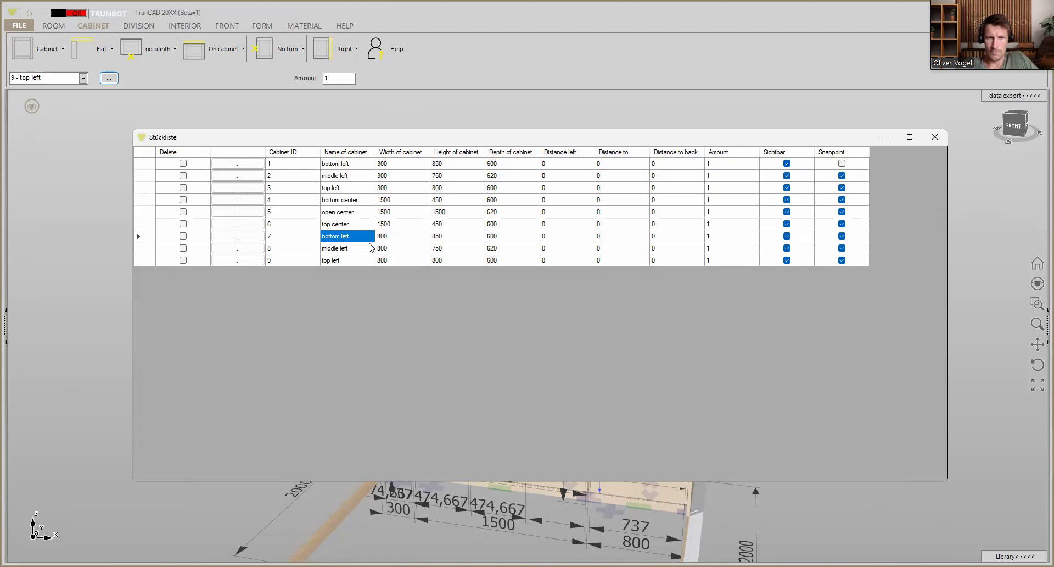
left_click(354, 237)
left_click(355, 237)
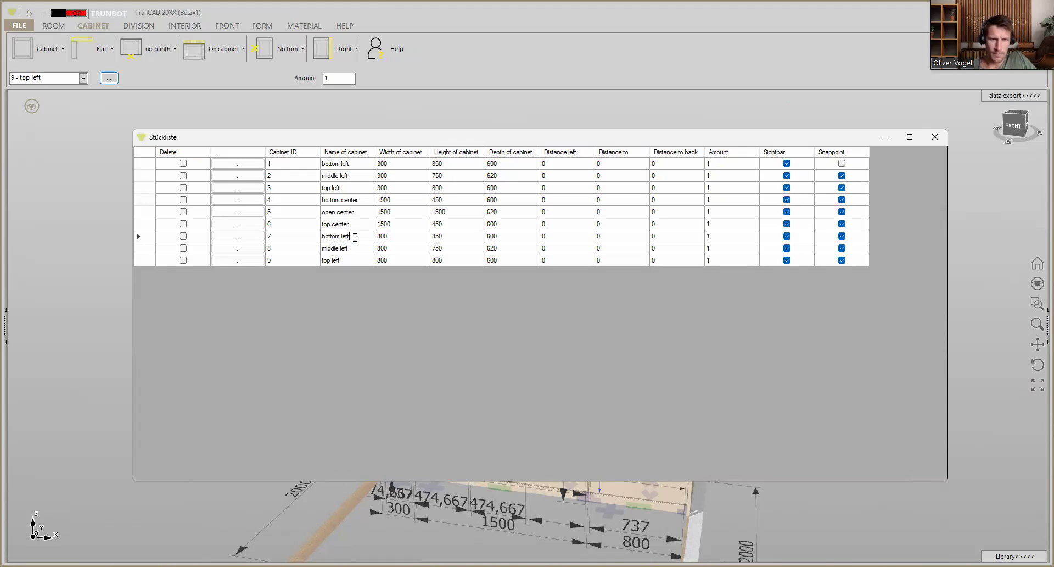
type("right")
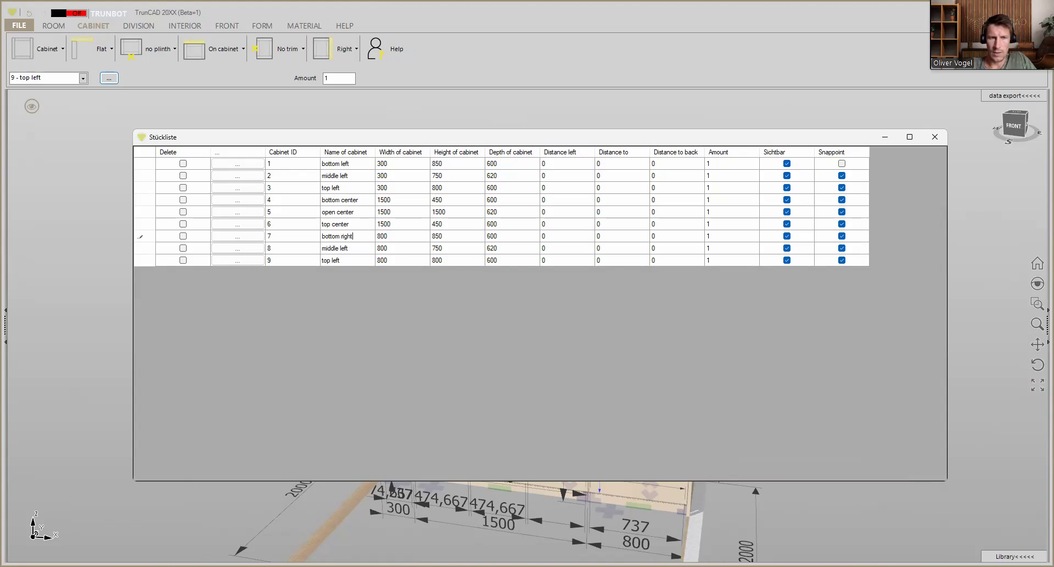
Step: Rename cabinet 8 as middle right in the cabinet list
left_click(350, 250)
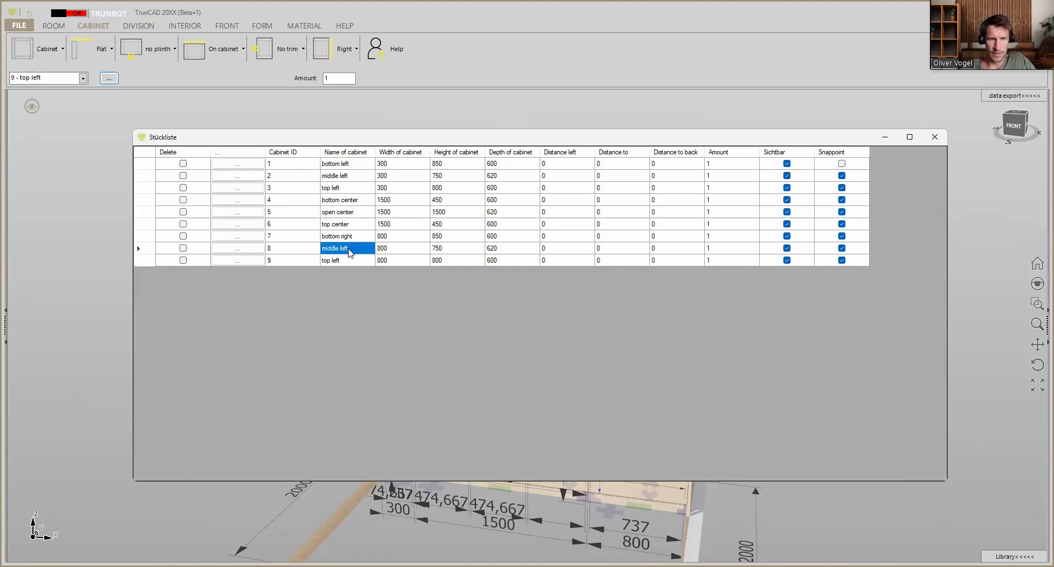
left_click(350, 250)
key("BackSpace")
key("BackSpace")
key("BackSpace")
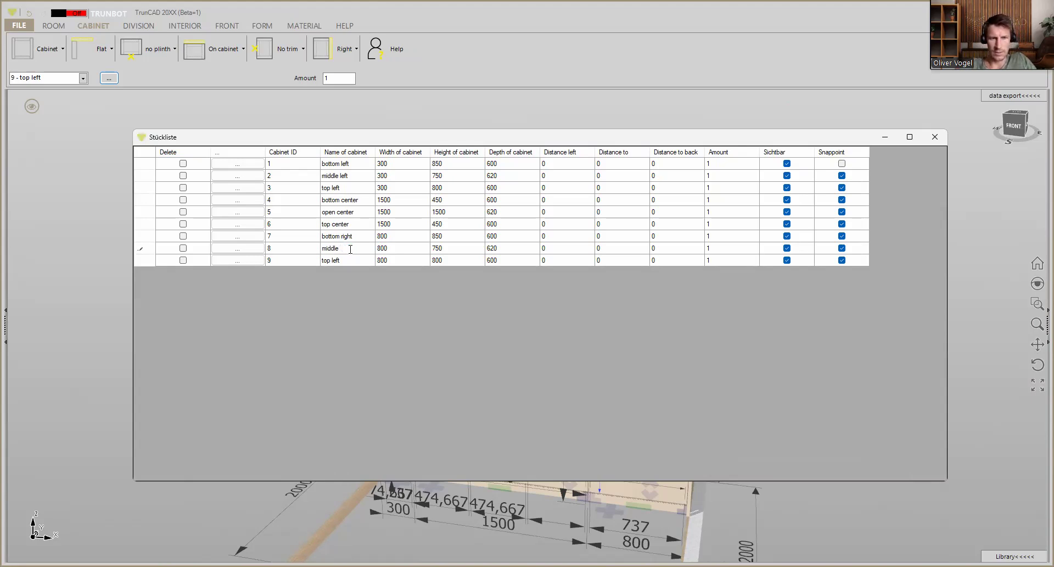
type("right")
Step: Rename cabinet 9 as top right and close the cabinet list
left_click(349, 262)
left_click(343, 262)
left_click(341, 262)
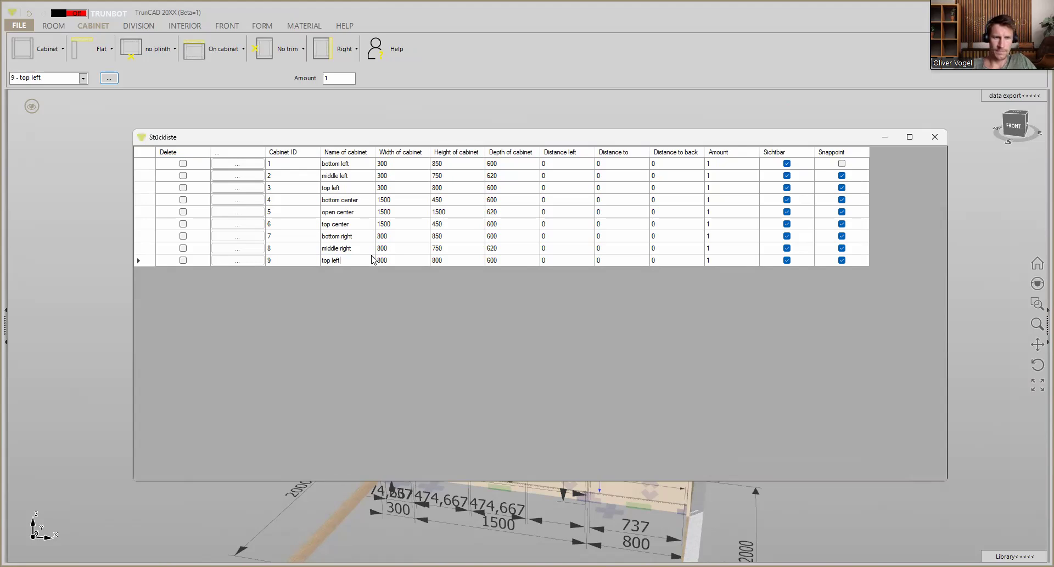
type("right")
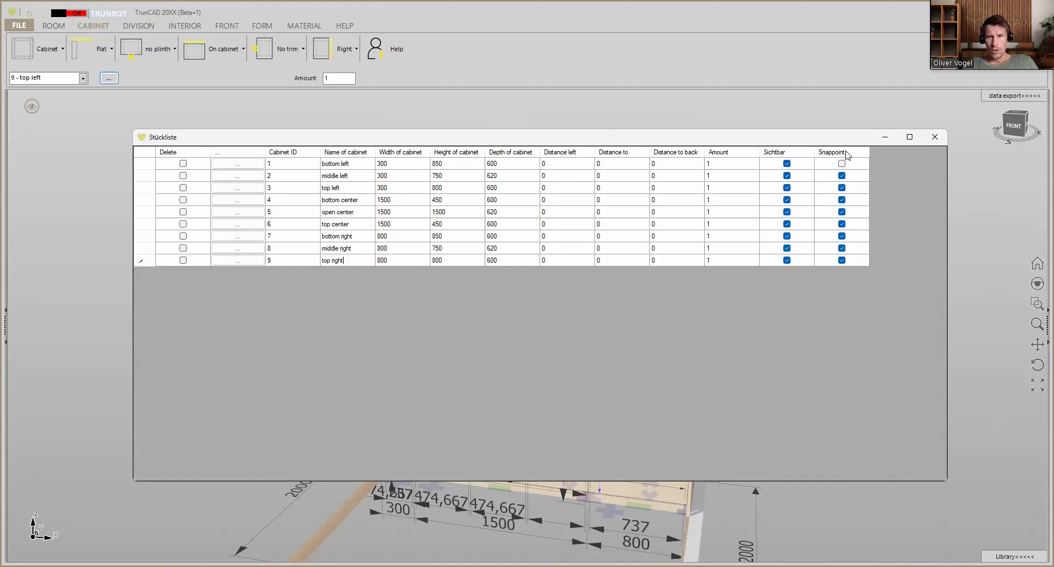
left_click(938, 142)
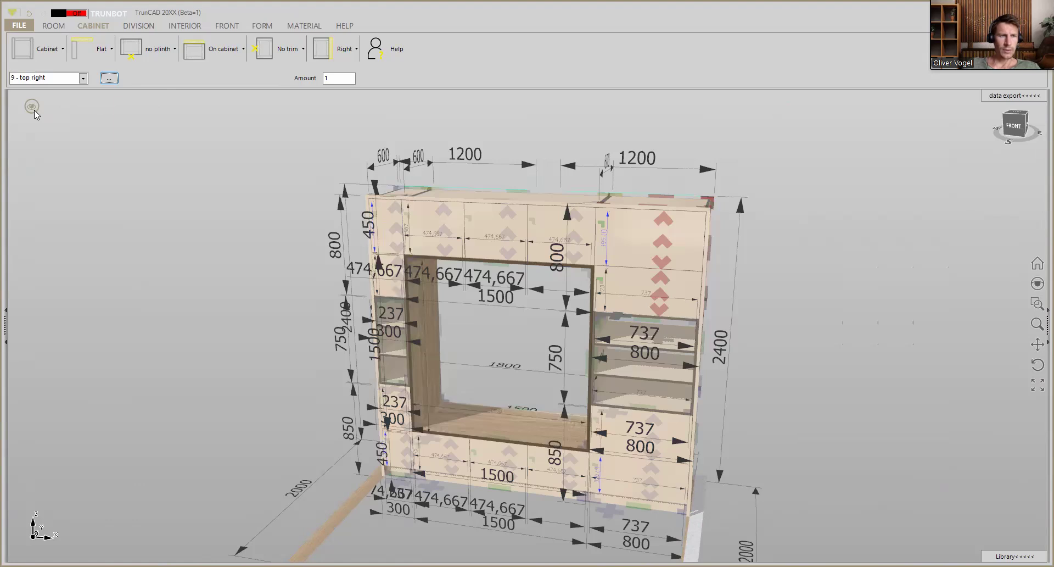
Step: Hide the dimensions and all coloured snap and front markers in the 3D view
left_click(32, 108)
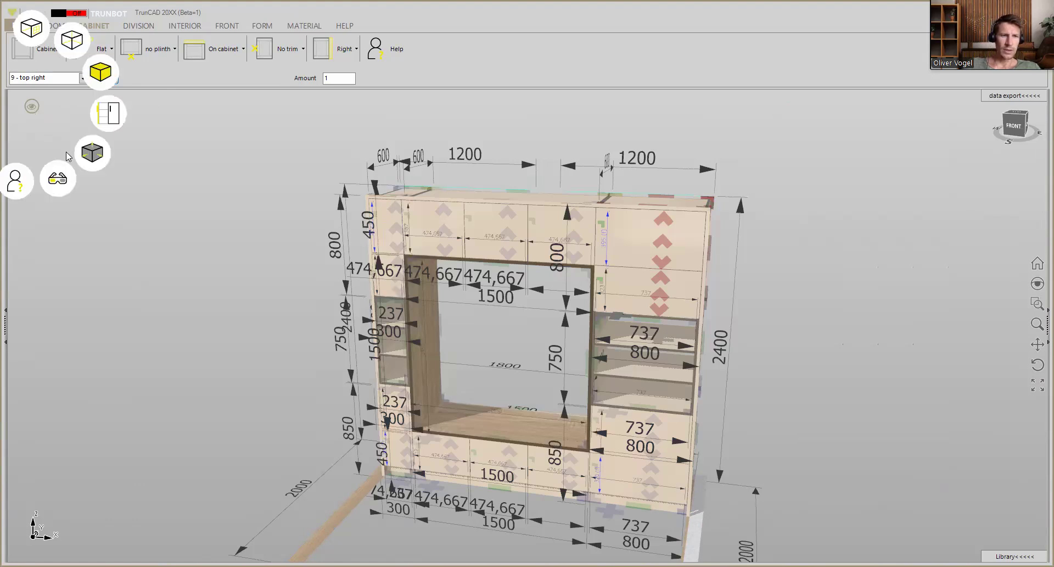
left_click(92, 156)
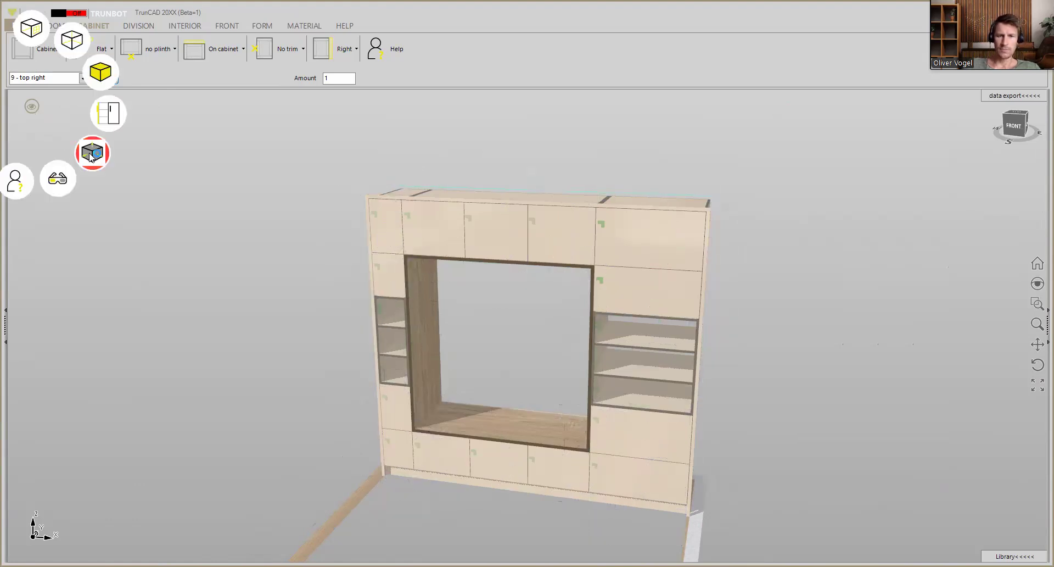
left_click(36, 34)
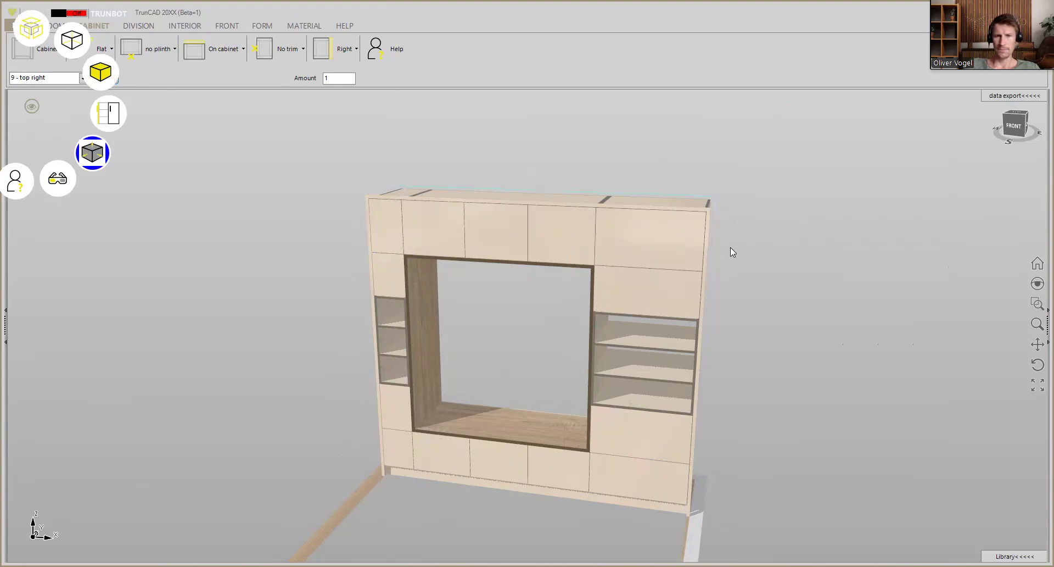
Step: Show all doors and drawers of the cupboard opened, viewed from the front inside the room
middle_click_drag(541, 316, 515, 297)
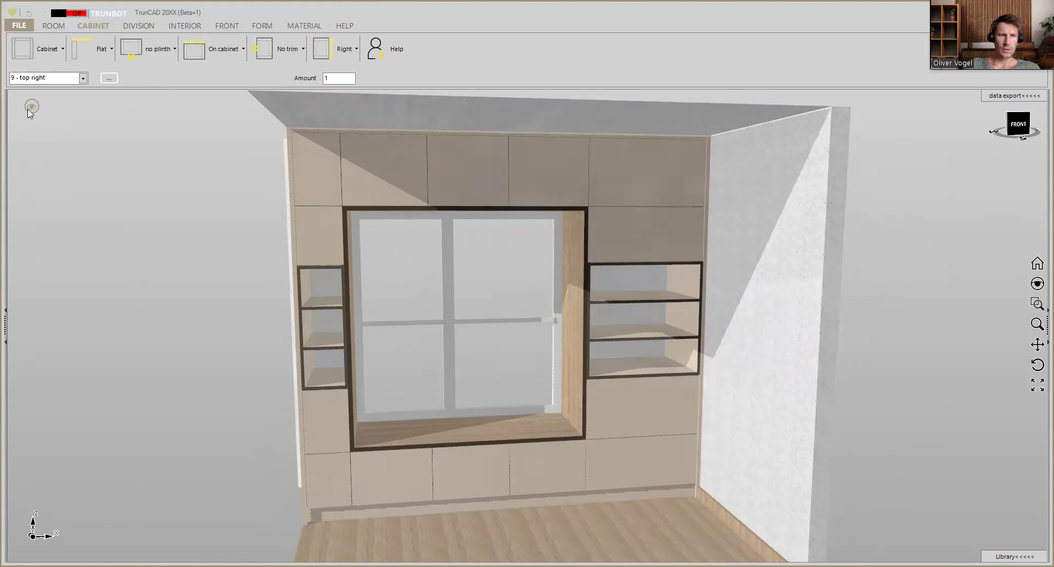
left_click(30, 108)
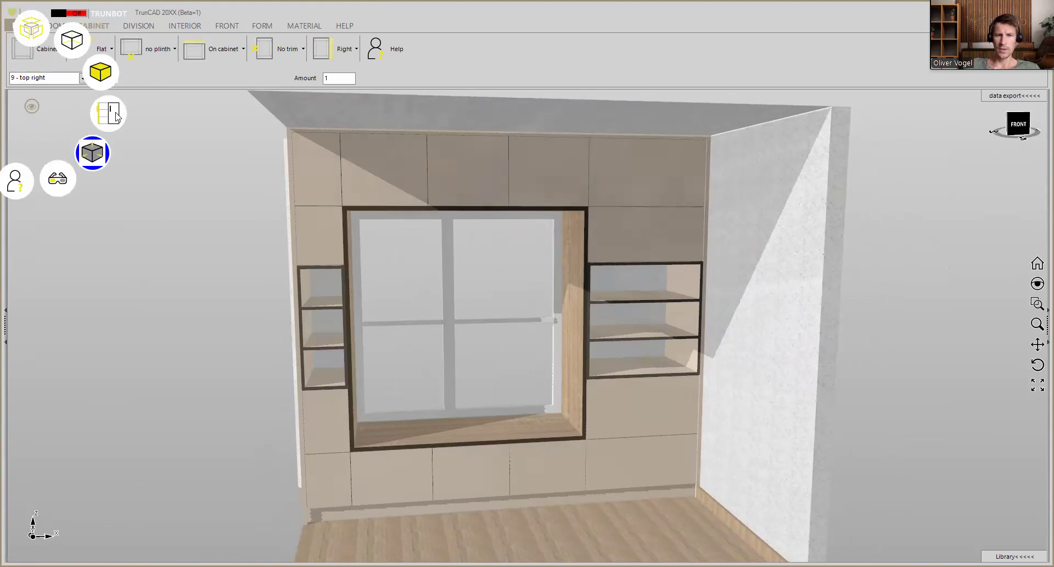
left_click(113, 114)
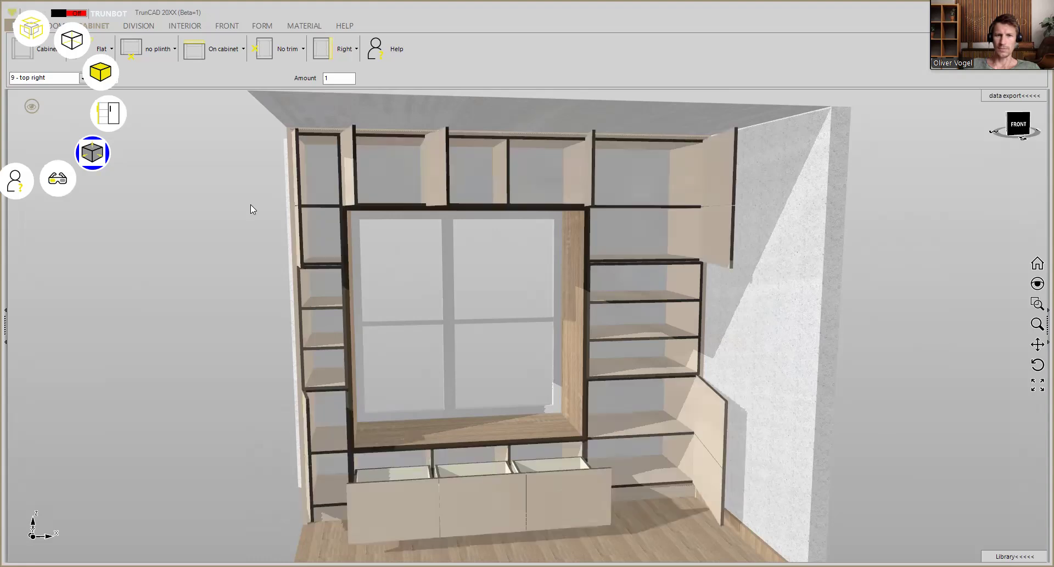
Step: Show the cupboard with all fronts in place and every door and drawer closed, viewed from the front inside the room
mouse_move(428, 330)
middle_mouse_down()
mouse_move(419, 336)
mouse_move(432, 338)
mouse_move(425, 330)
middle_mouse_up()
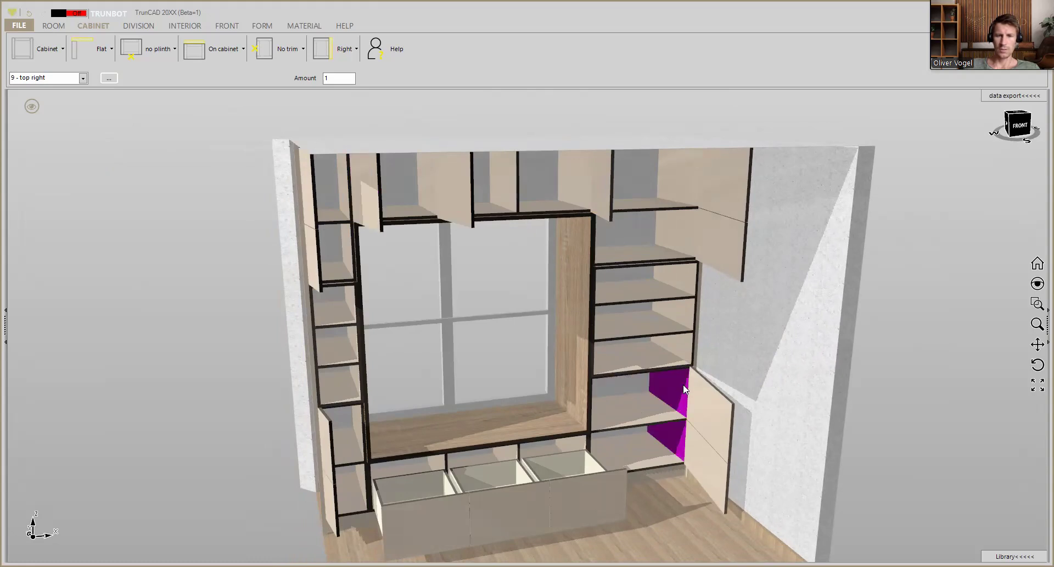
mouse_move(685, 389)
middle_mouse_down()
mouse_move(675, 384)
mouse_move(688, 380)
middle_mouse_up()
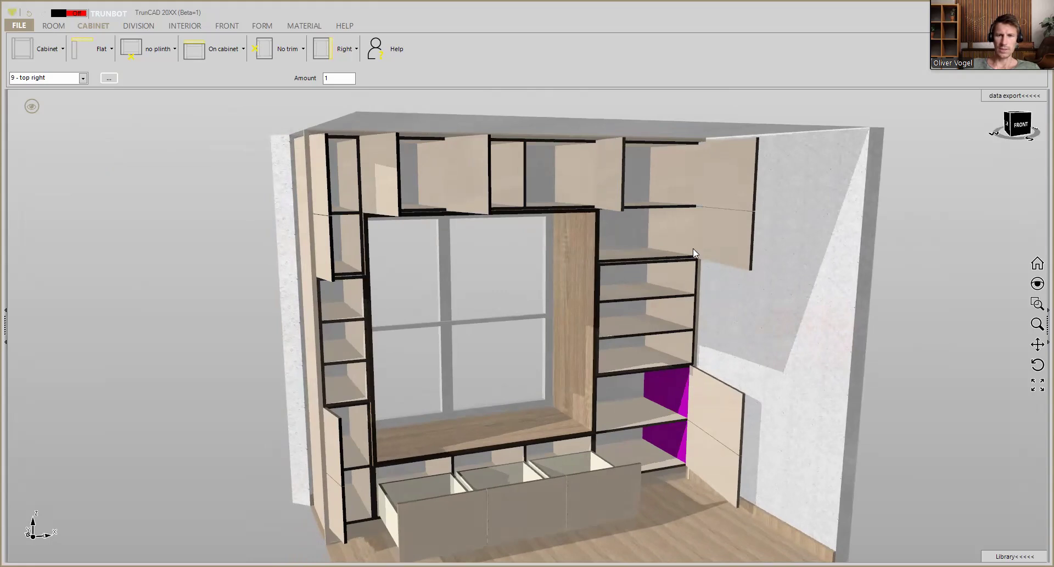
mouse_move(686, 254)
middle_mouse_down()
mouse_move(624, 245)
mouse_move(692, 255)
middle_mouse_up()
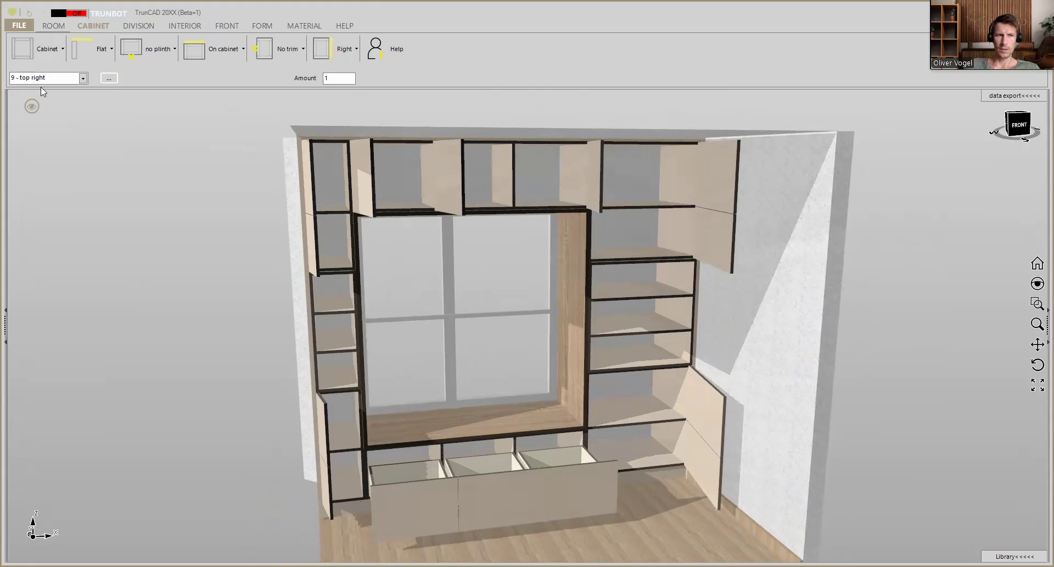
left_click(32, 106)
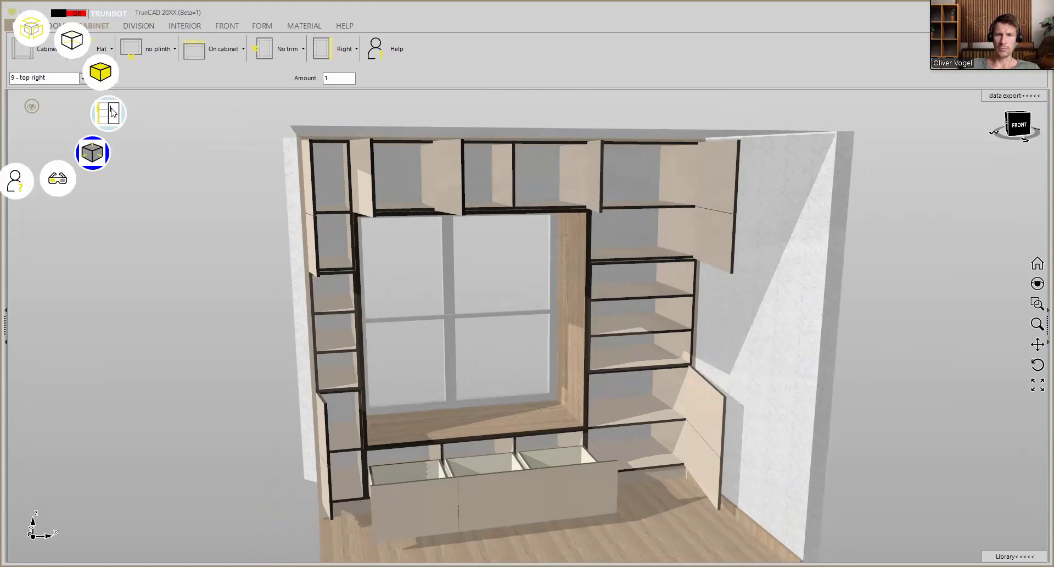
left_click(111, 112)
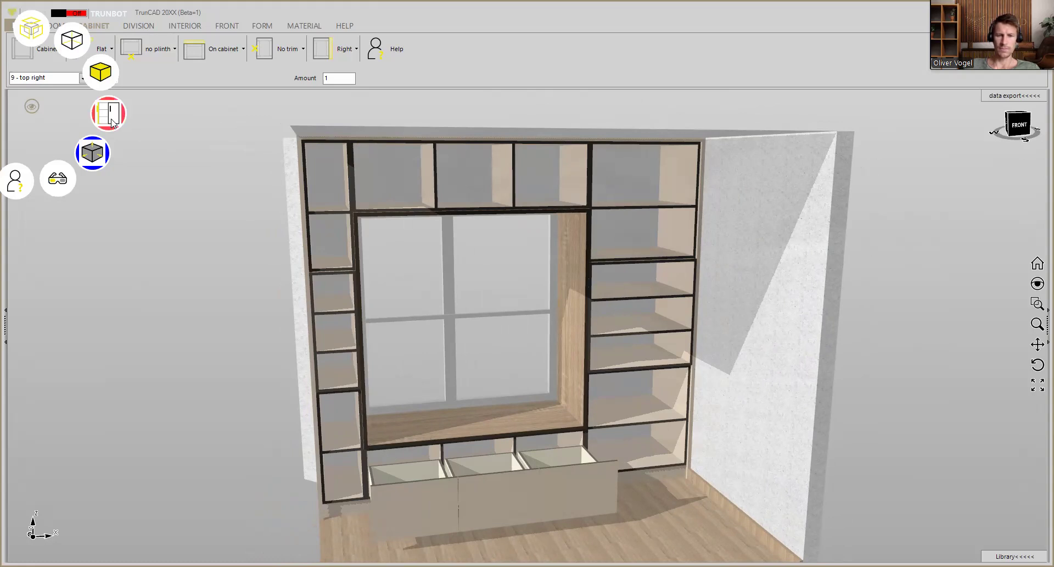
left_click(112, 120)
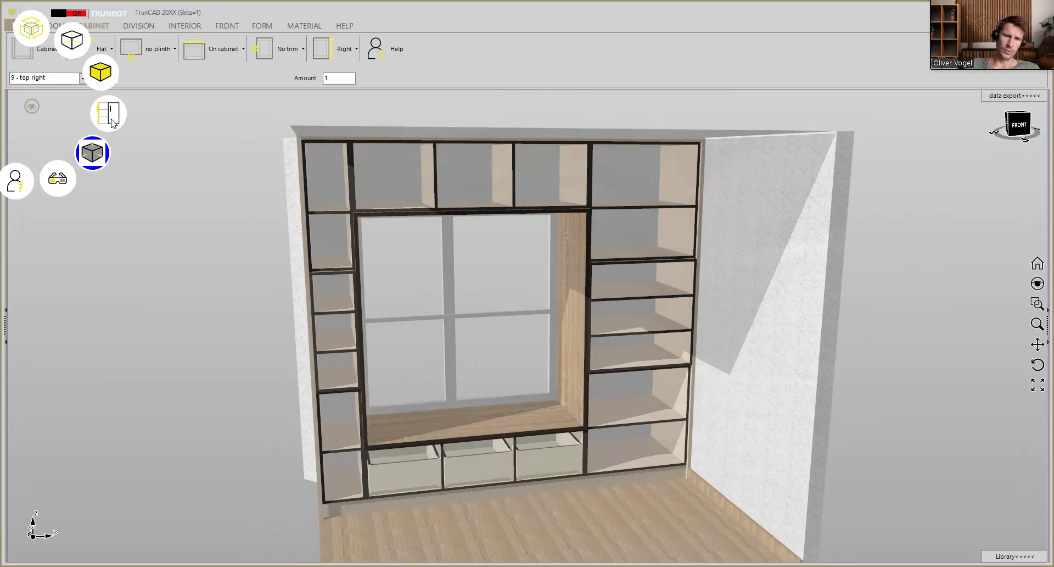
left_click(111, 122)
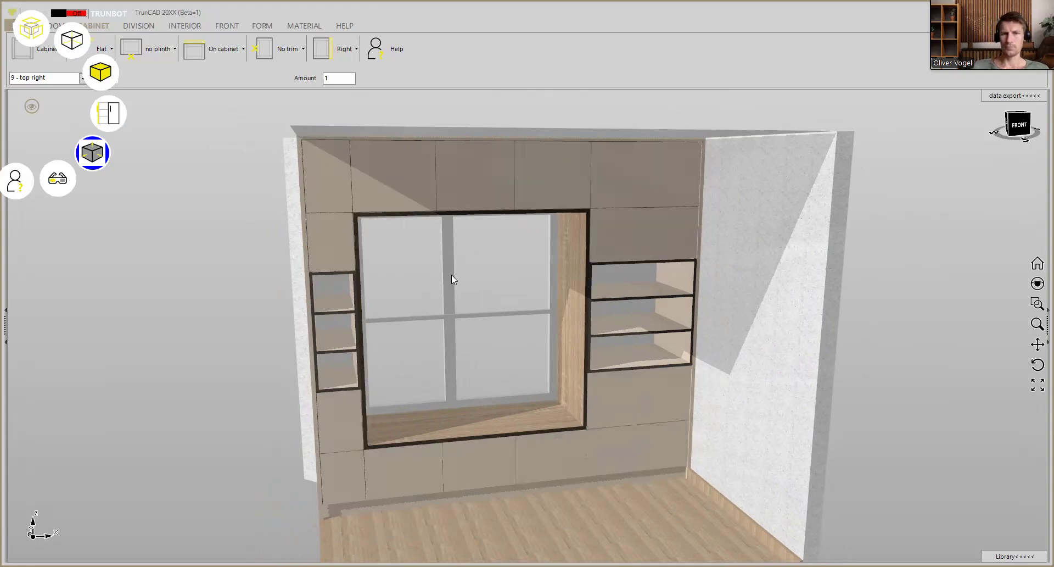
middle_click_drag(508, 273, 323, 250)
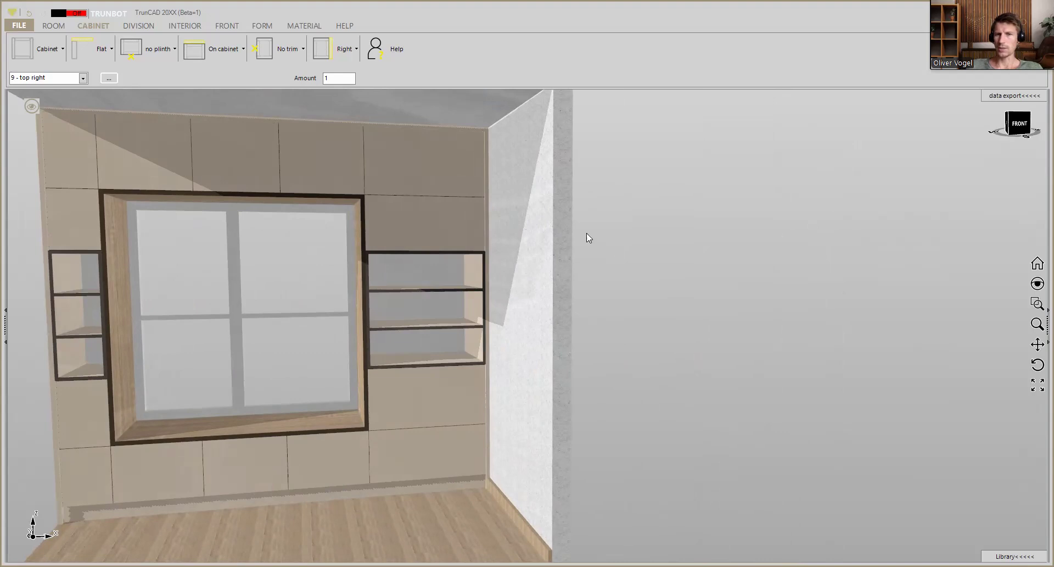
middle_click_drag(364, 256, 575, 252)
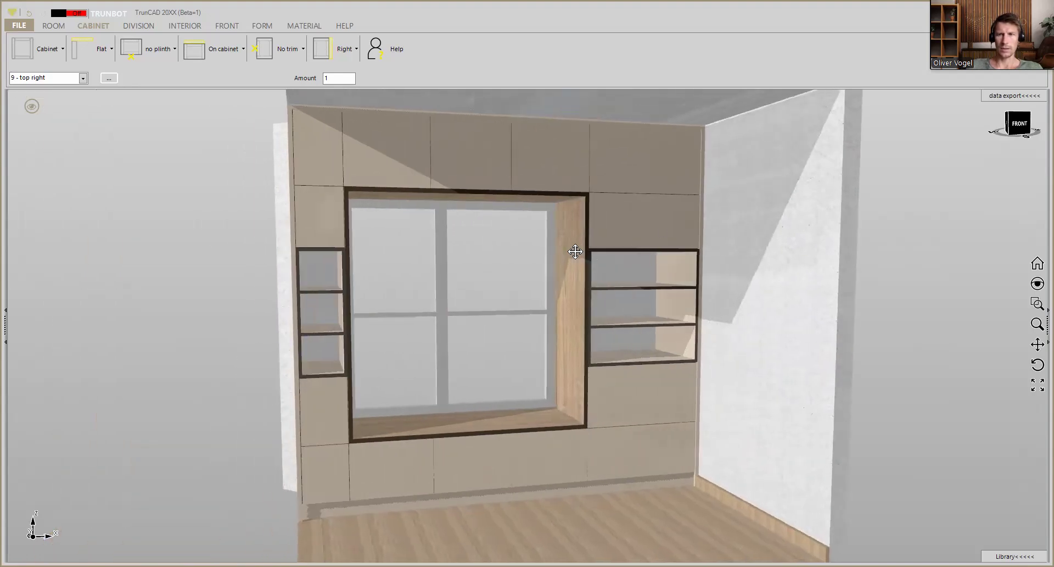
Step: Open the data export and review the cupboard's parts list, including the panel, edge and hardware sums
left_click(1002, 97)
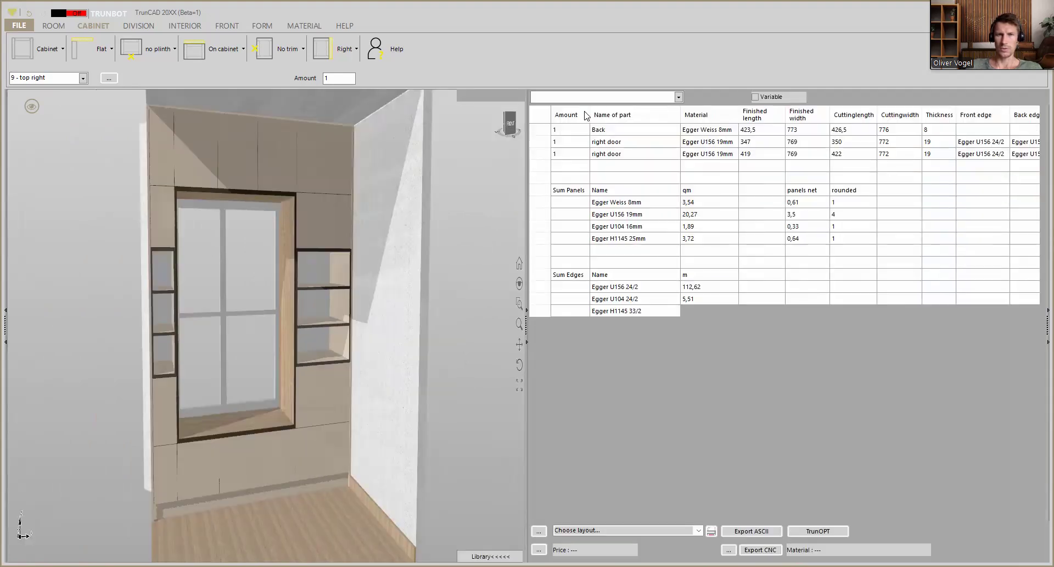
middle_click_drag(248, 264, 254, 264)
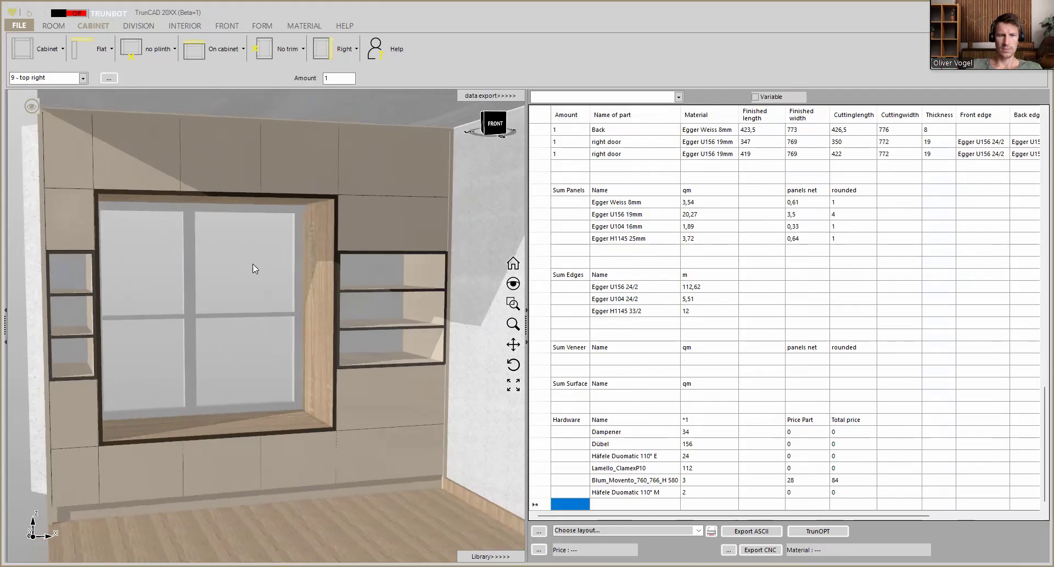
scroll(253, 264, "down", 2)
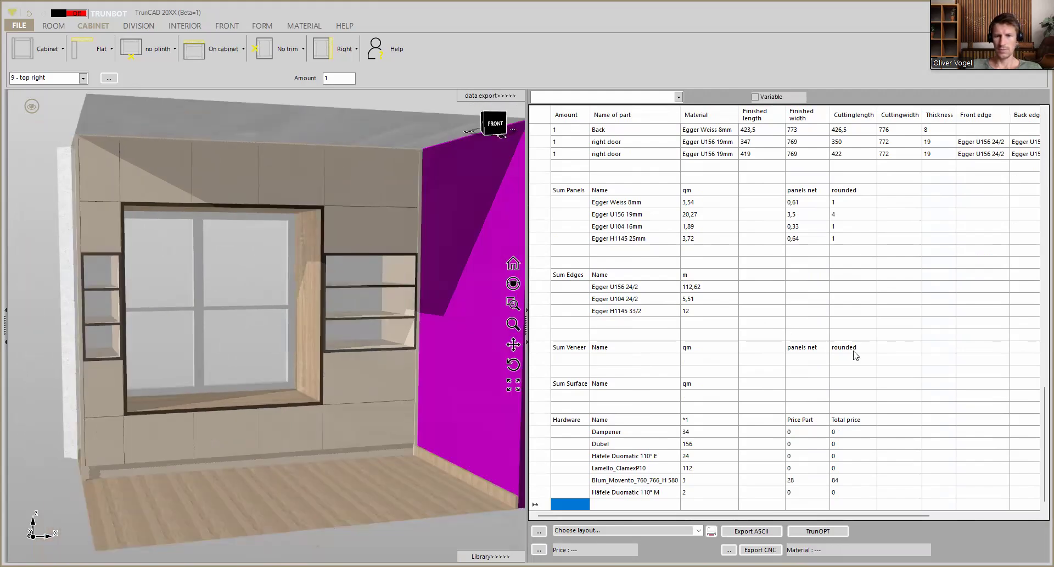
scroll(854, 355, "up", 15)
scroll(854, 356, "up", 10)
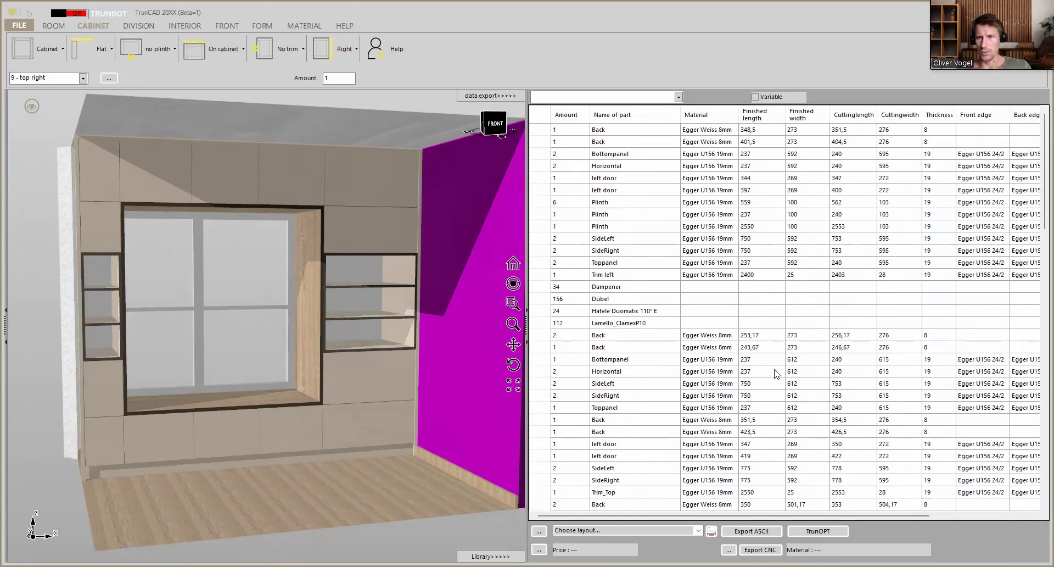
Step: Choose the Zuschnittliste_hoho layout for the parts list output
left_click(698, 531)
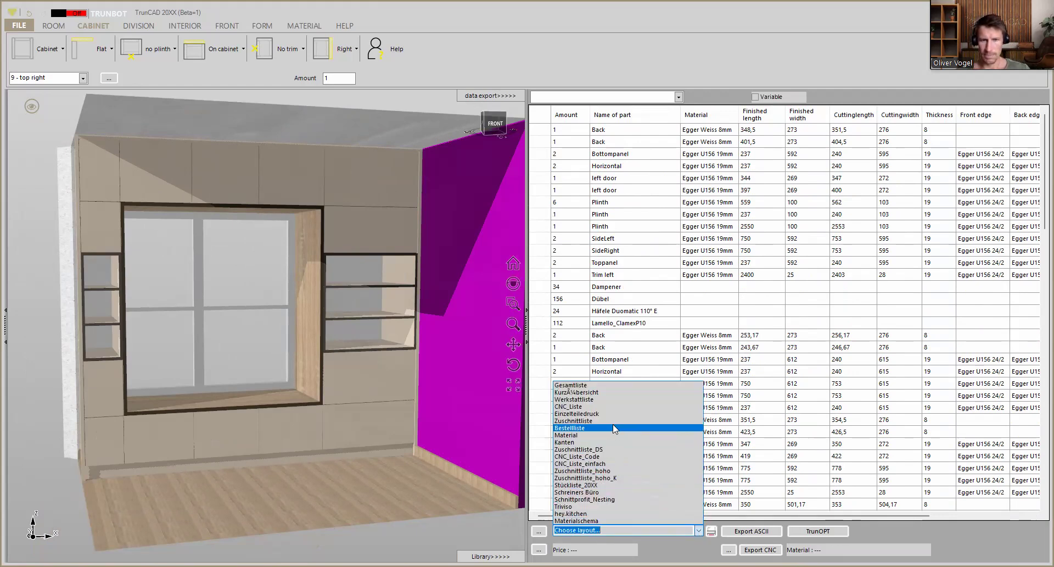
left_click(623, 471)
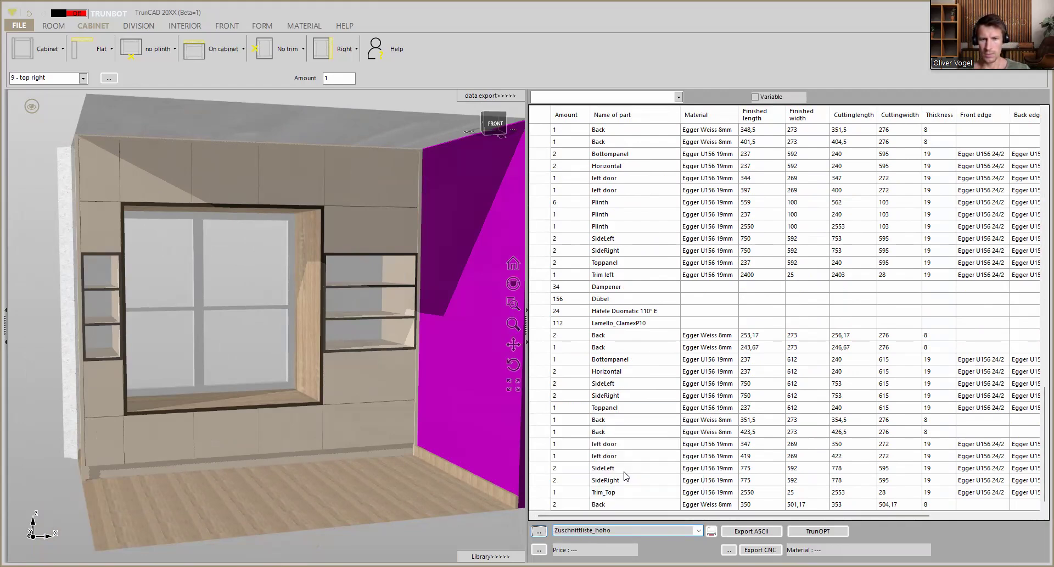
scroll(828, 443, "up", 20)
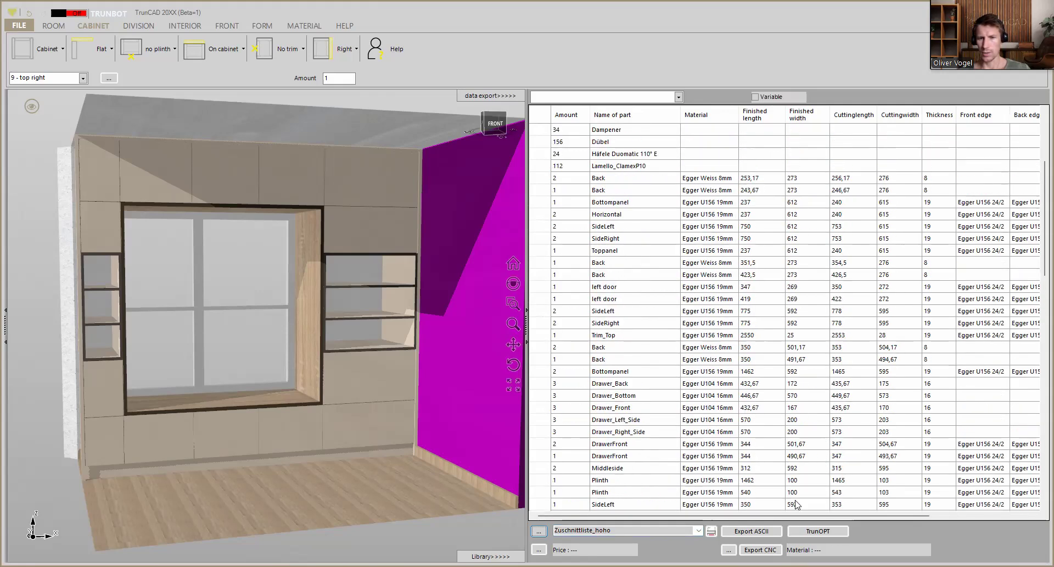
Step: Export the parts list in ASCII format as a CSV file named cutting list in the window seat cupboard folder
left_click(756, 530)
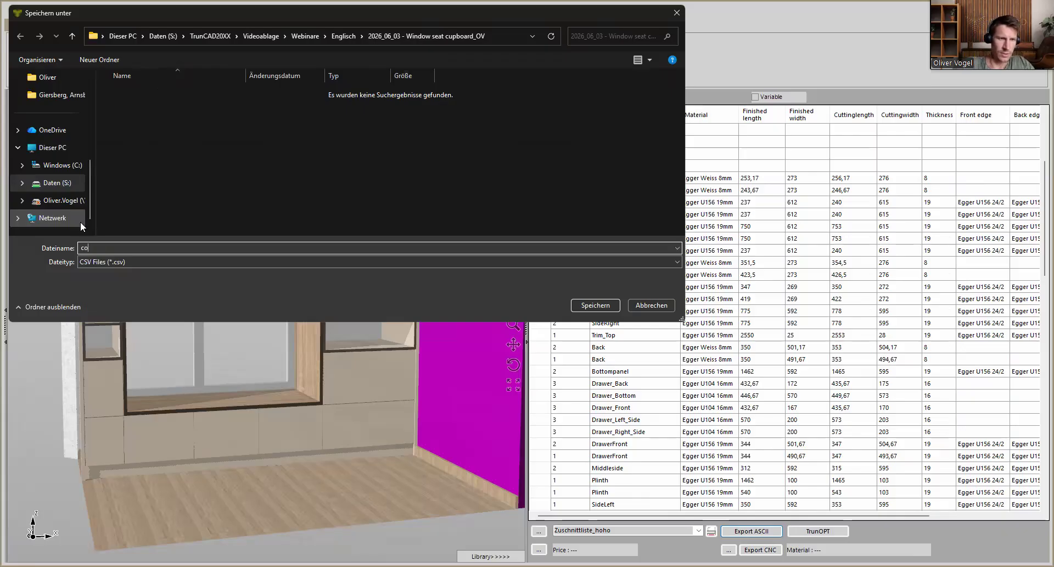
type("ting list")
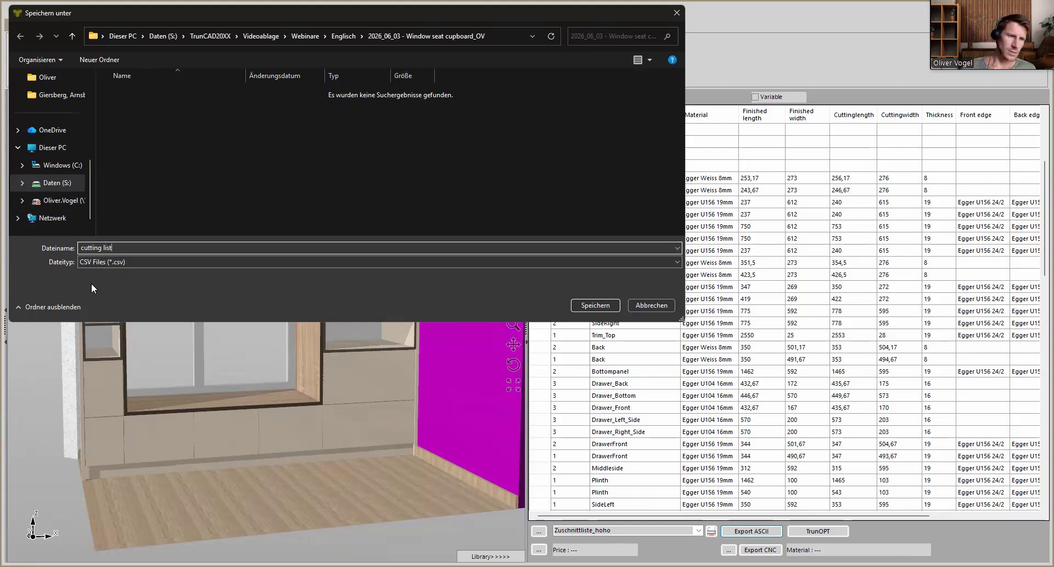
left_click(585, 305)
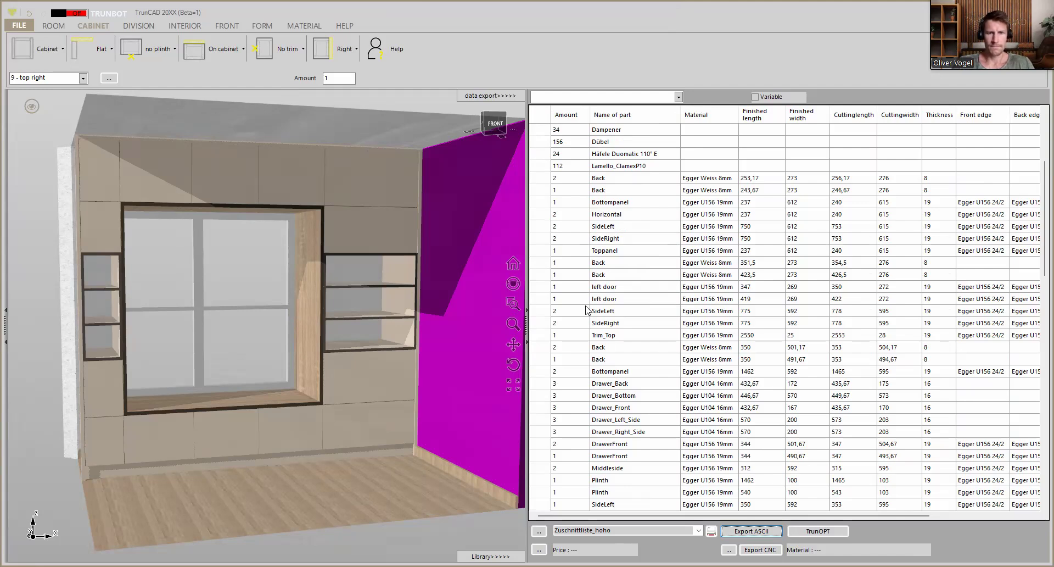
left_click(482, 535)
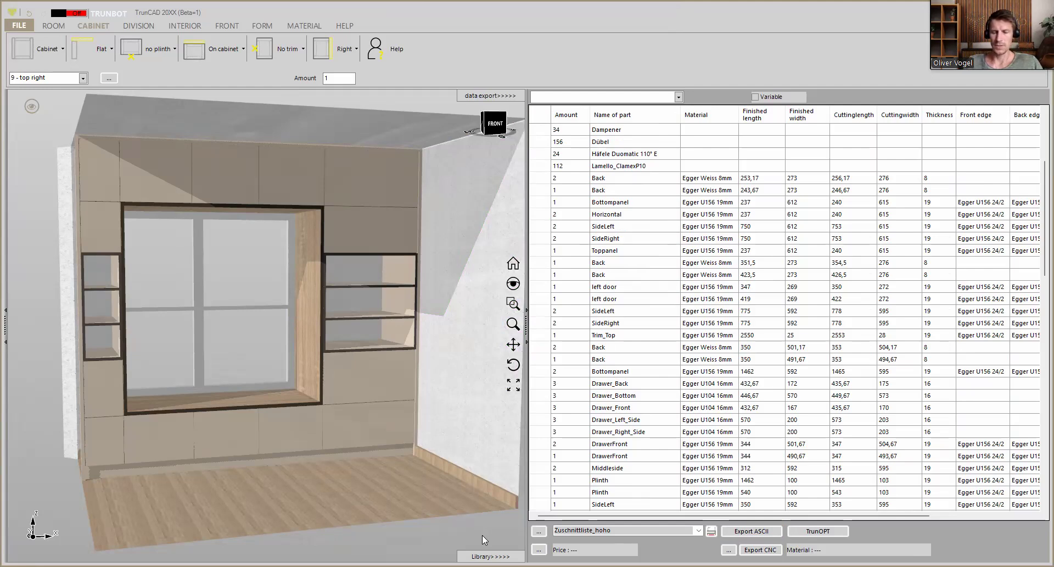